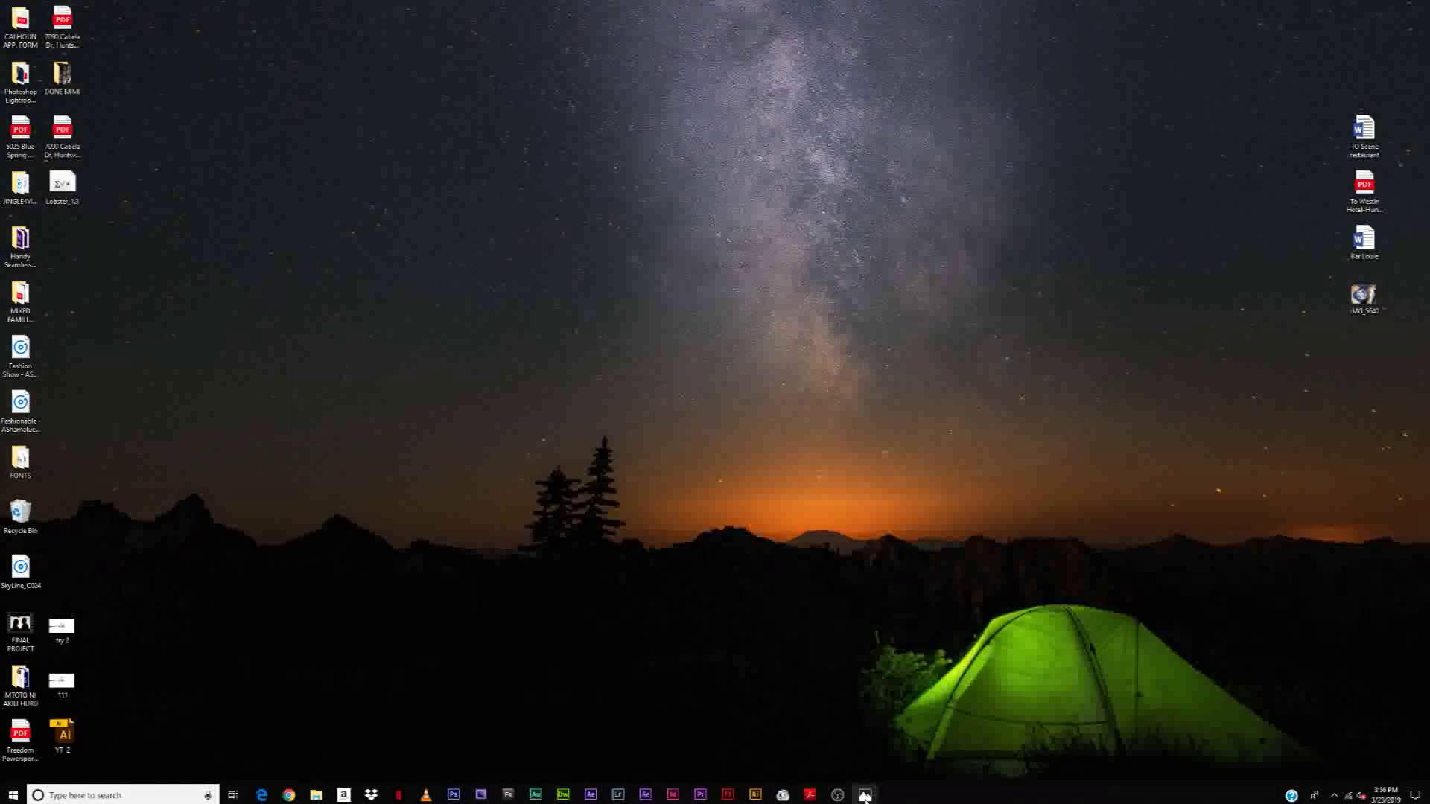
View the NEW2.jpg designs, the 1.jpg black shirt mockup and the IMG_5640 printed-shirt photo.
{"action": "mouse_move", "coordinate": [865, 794]}
{"action": "left_click", "coordinate": [944, 749]}
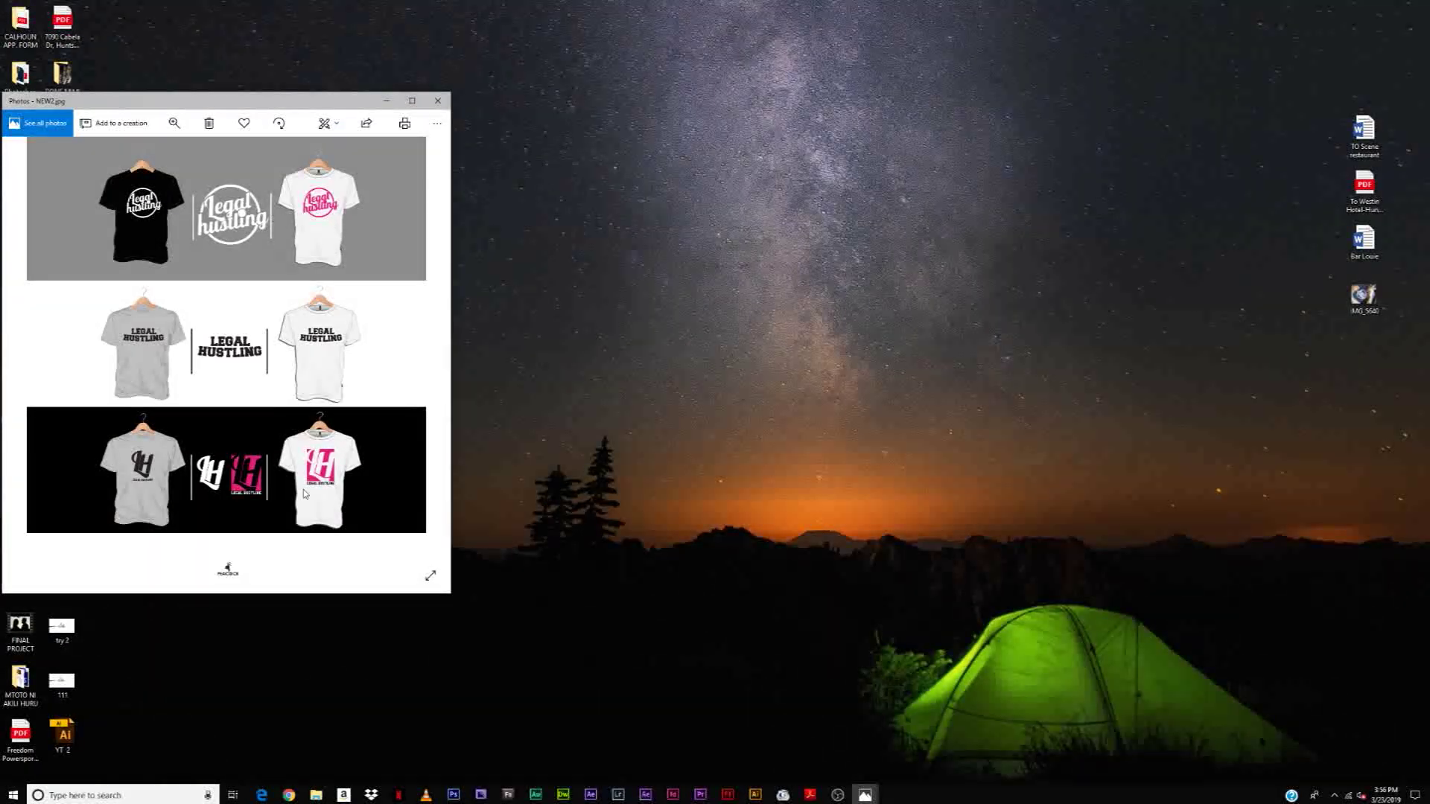
{"action": "left_click", "coordinate": [864, 794]}
{"action": "left_click", "coordinate": [878, 749]}
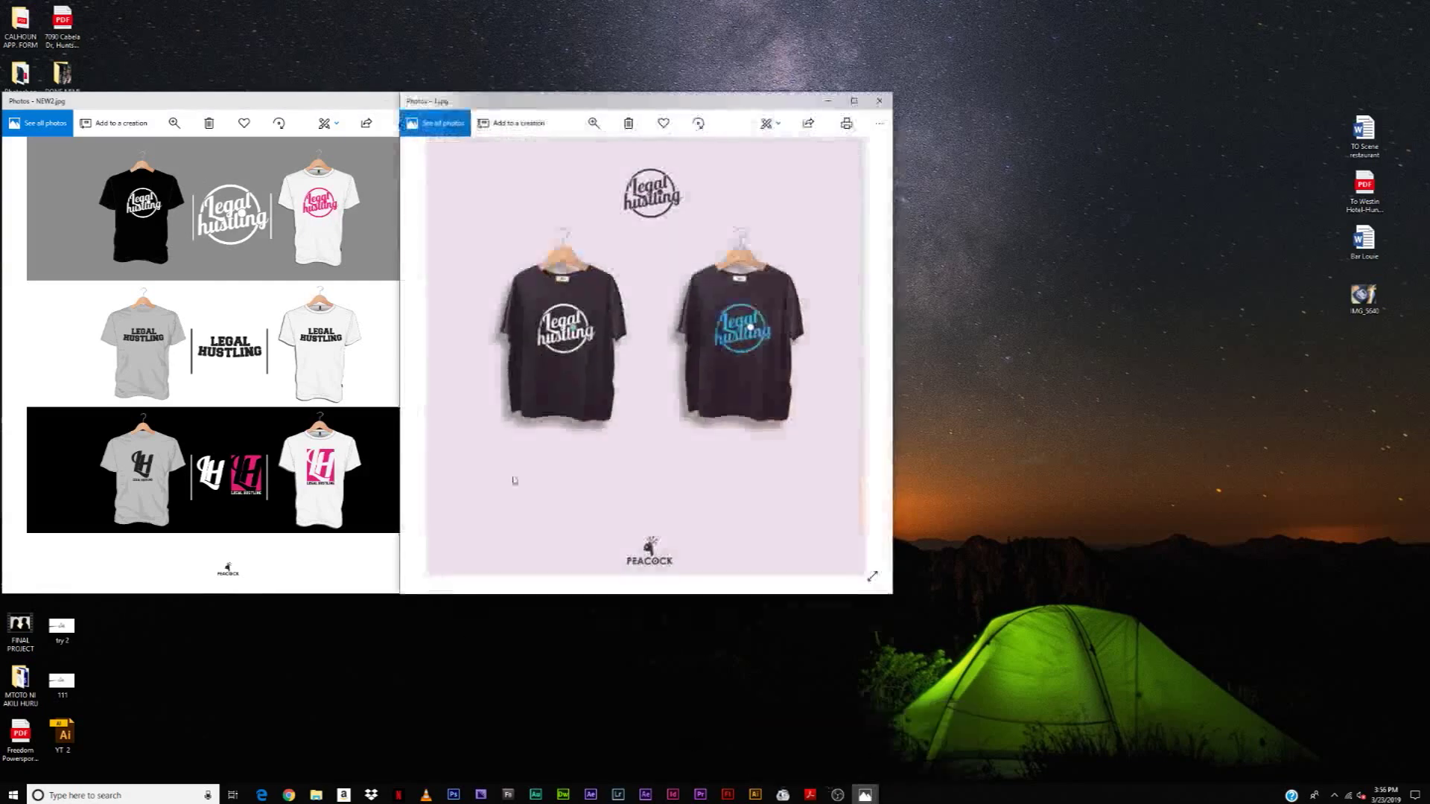
{"action": "left_click", "coordinate": [864, 795]}
{"action": "left_click", "coordinate": [831, 745]}
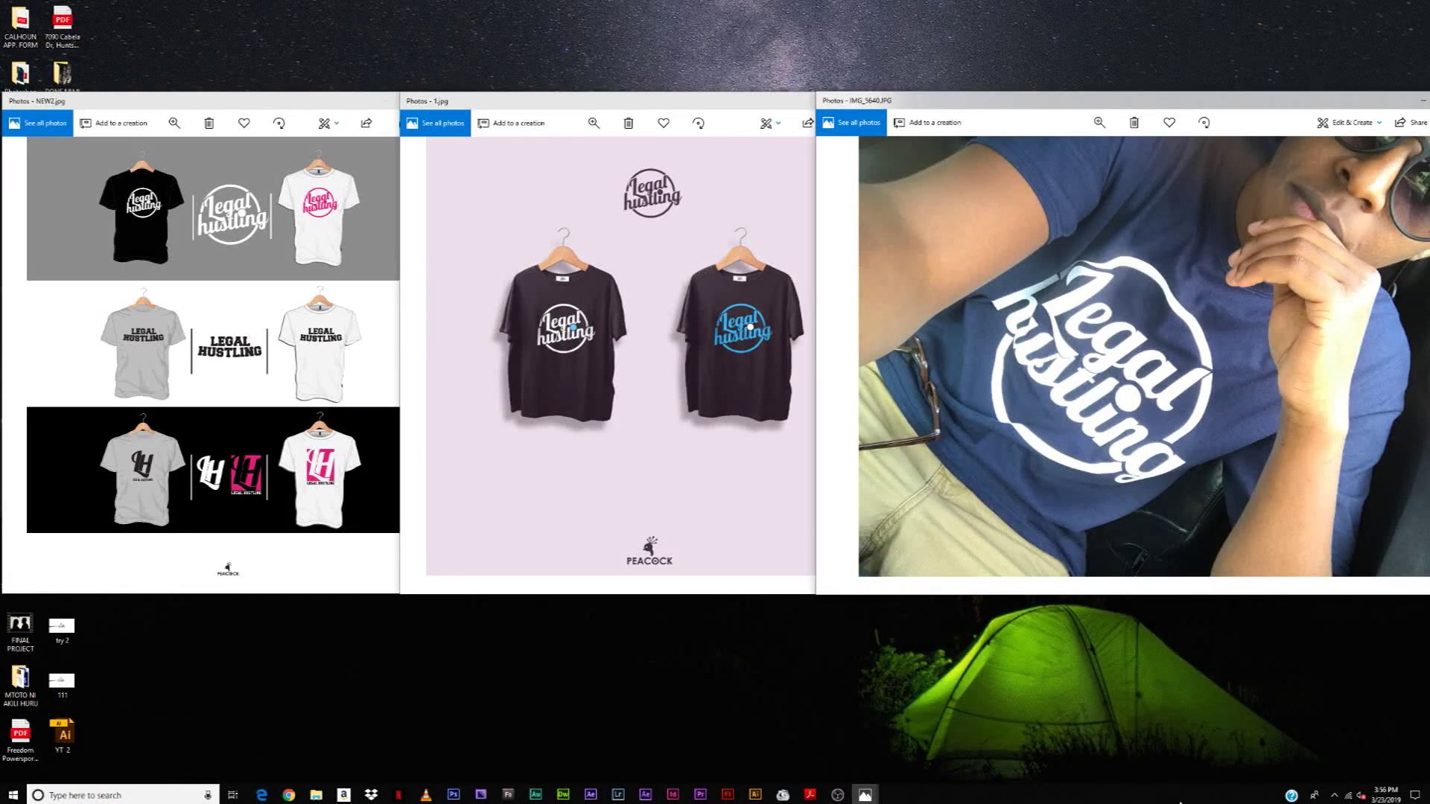
Close the shirt photo, put away both mockup windows, and return to Illustrator's blank artboard.
{"action": "left_click", "coordinate": [1417, 101]}
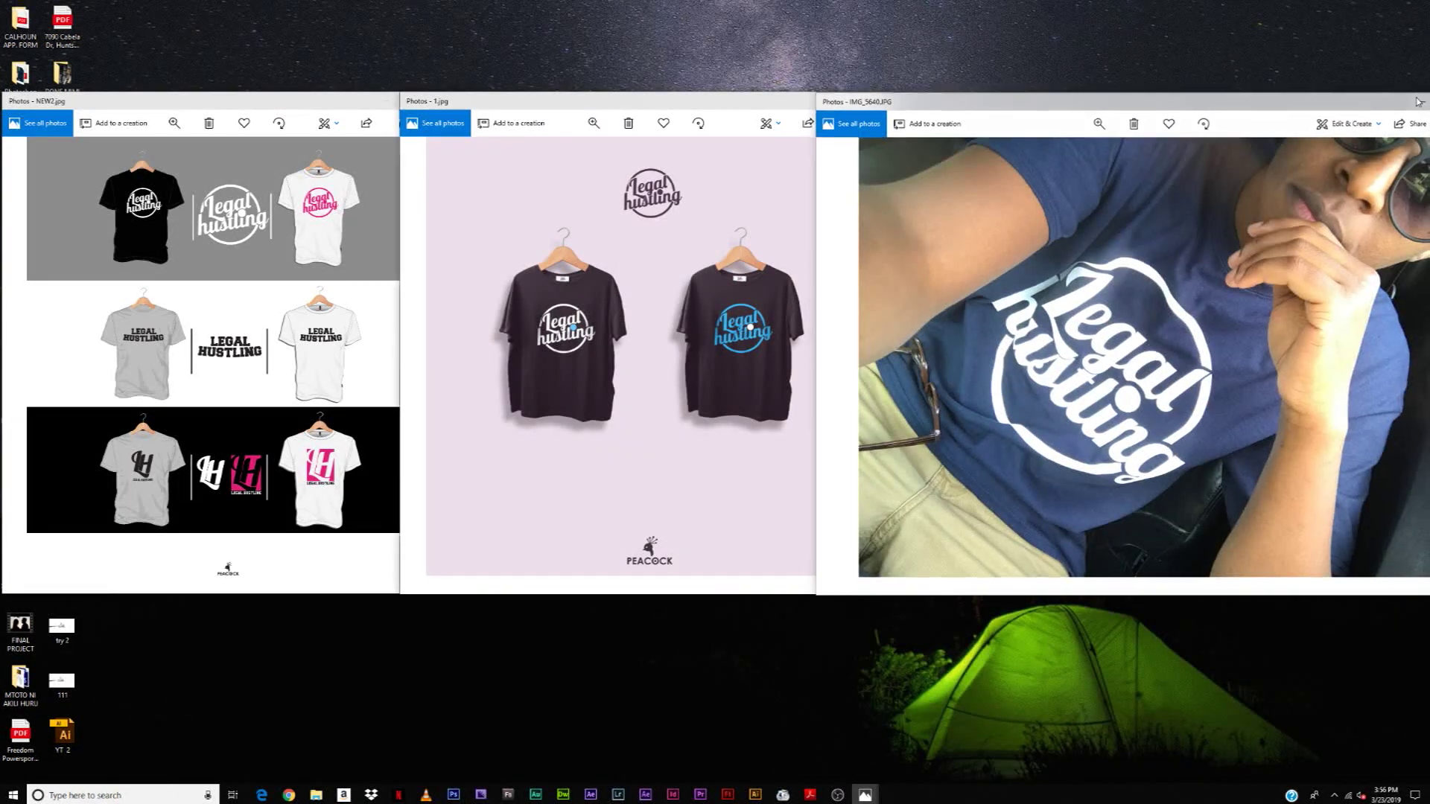
{"action": "left_click", "coordinate": [836, 102]}
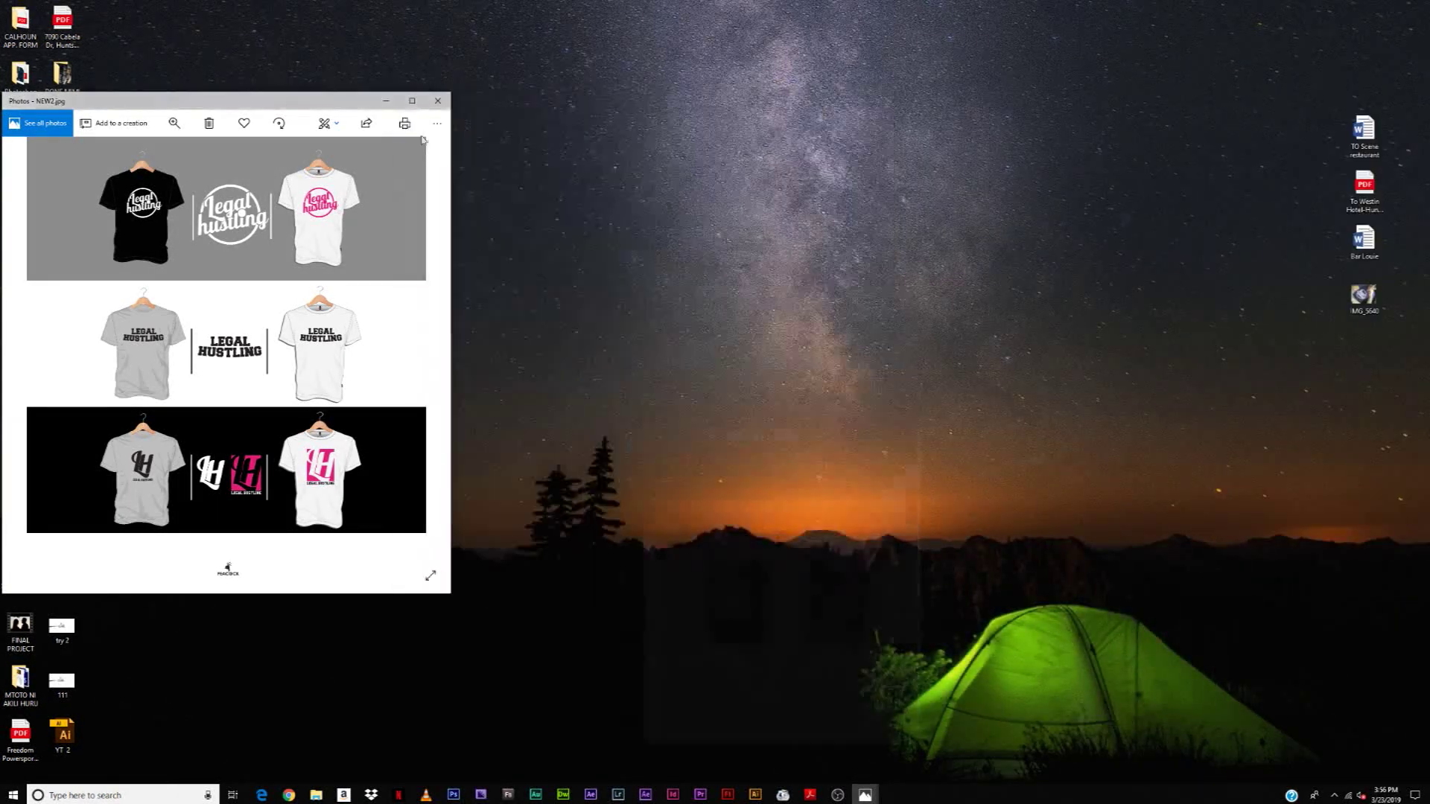
{"action": "left_click", "coordinate": [382, 102]}
{"action": "left_click", "coordinate": [755, 795]}
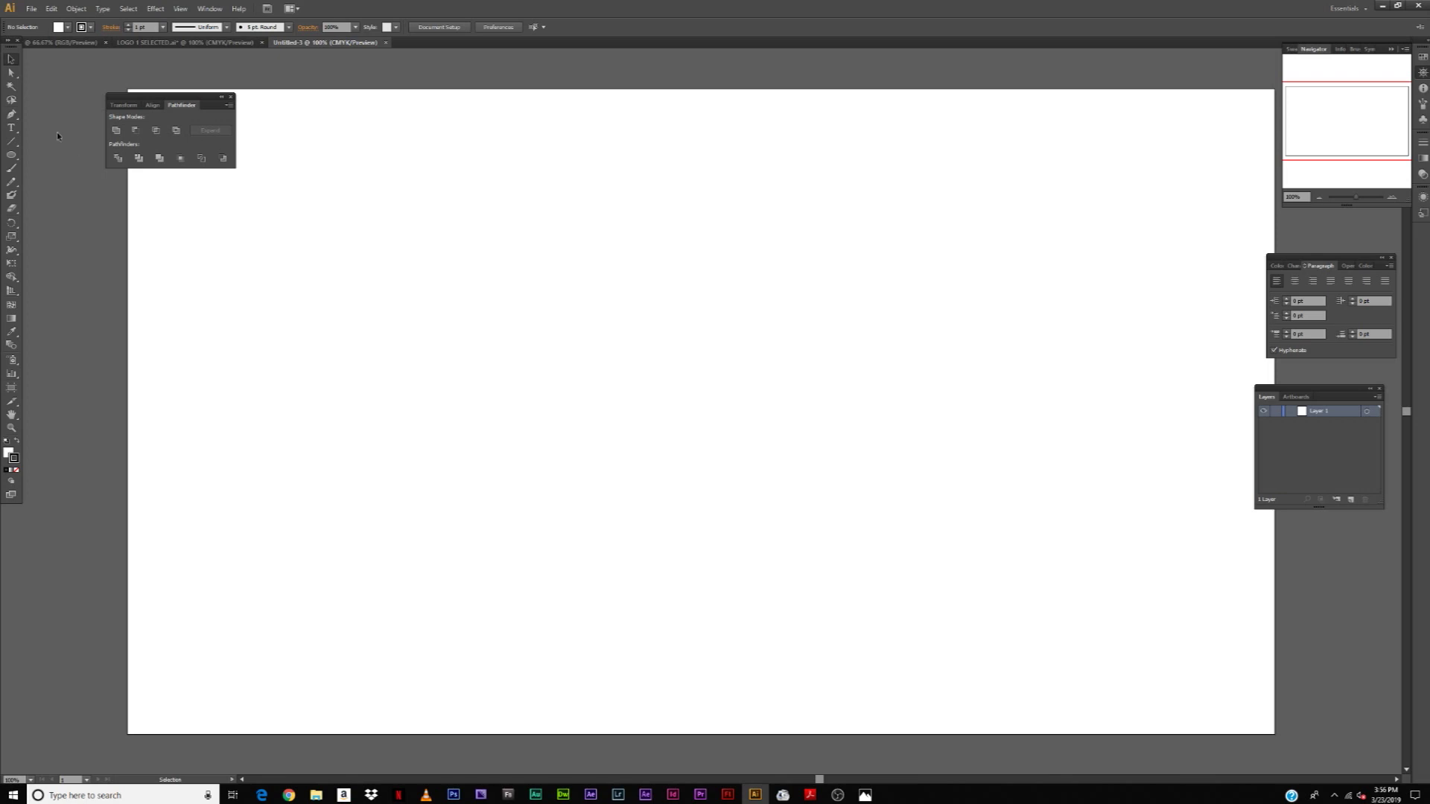
Type 'Legal Hustling' on the artboard and change its font, trying Ladybirds.
{"action": "left_click", "coordinate": [11, 128]}
{"action": "left_click", "coordinate": [558, 306]}
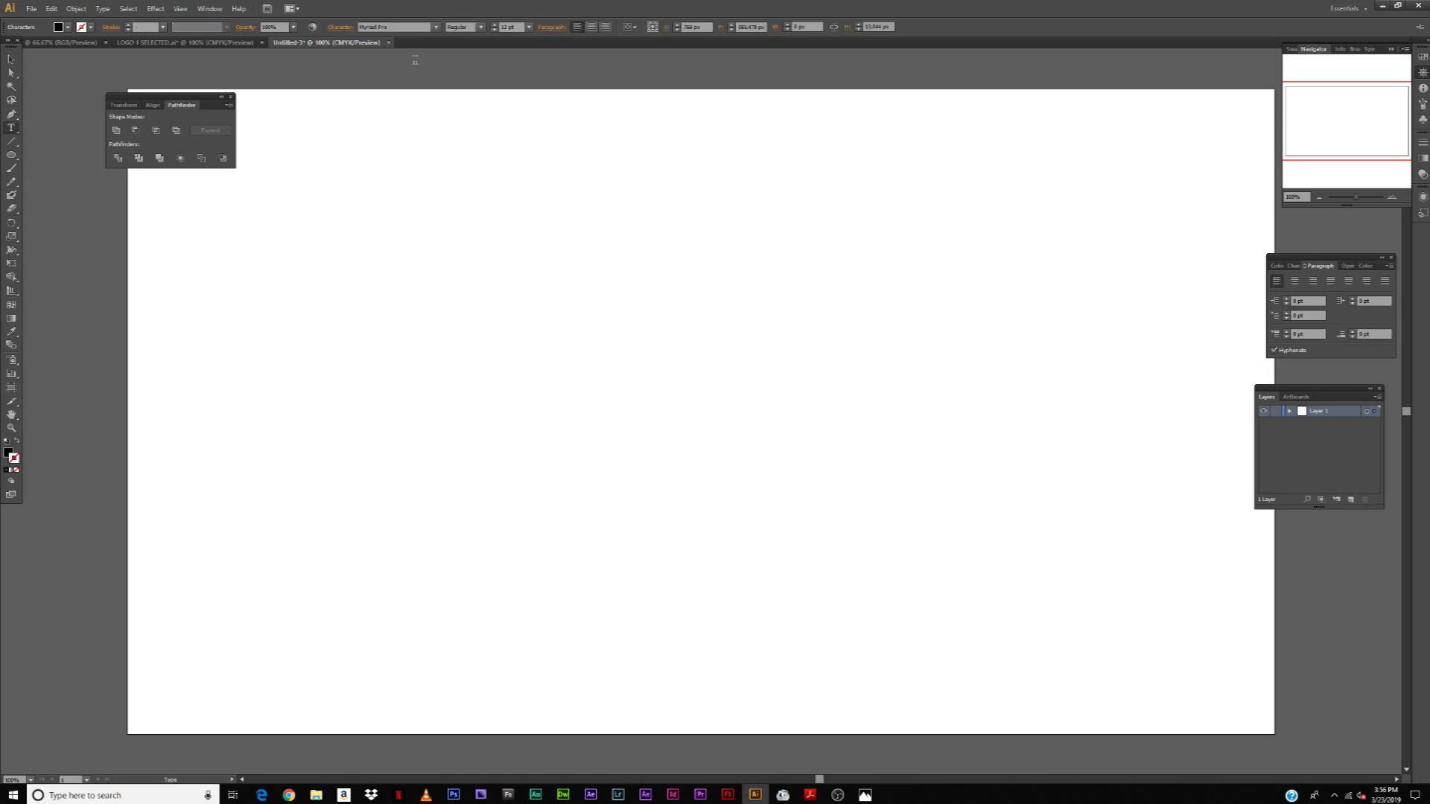
{"action": "left_click", "coordinate": [394, 26]}
{"action": "type", "text": "Ladybirds"}
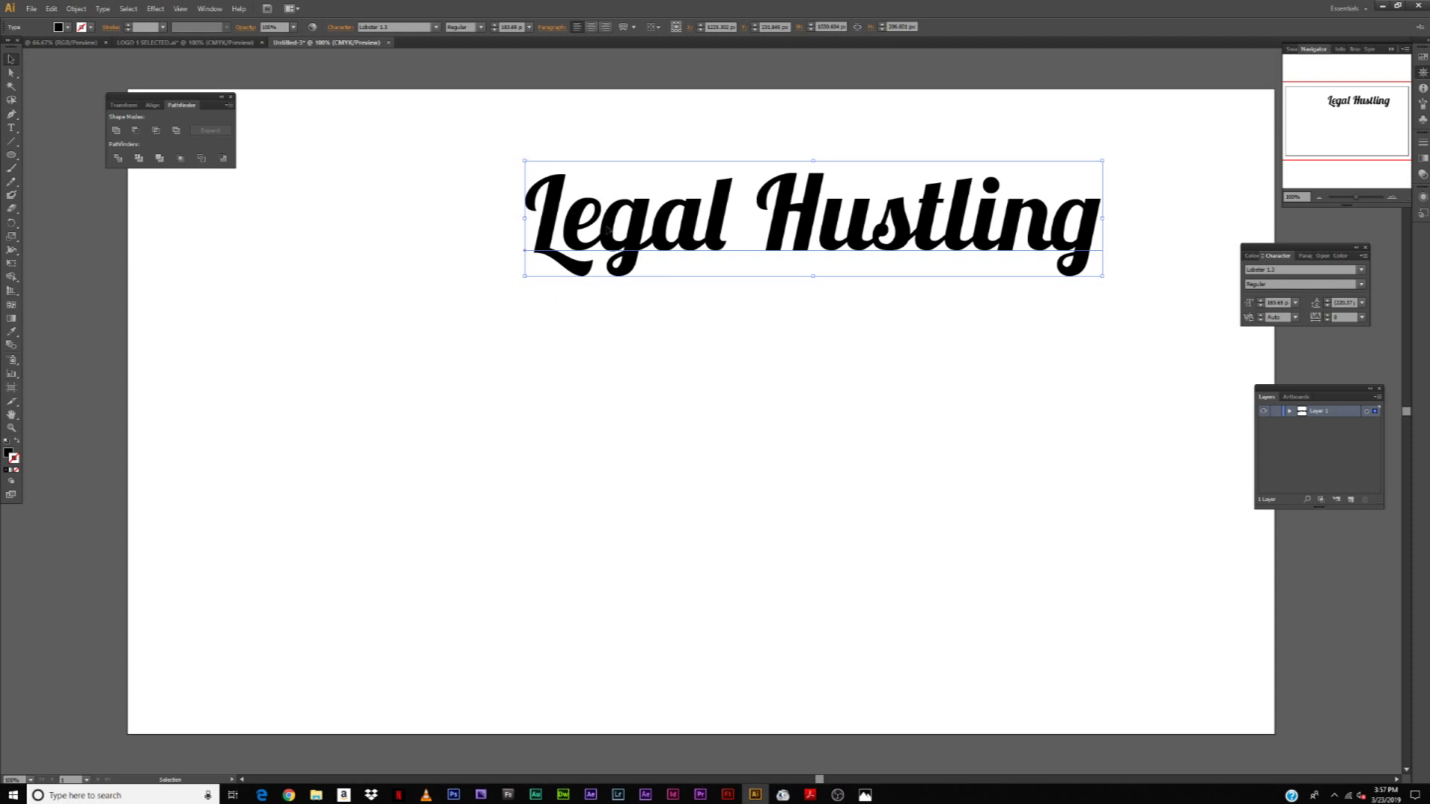
{"action": "left_click_drag", "start_coordinate": [606, 230], "coordinate": [542, 286]}
{"action": "left_click", "coordinate": [391, 28]}
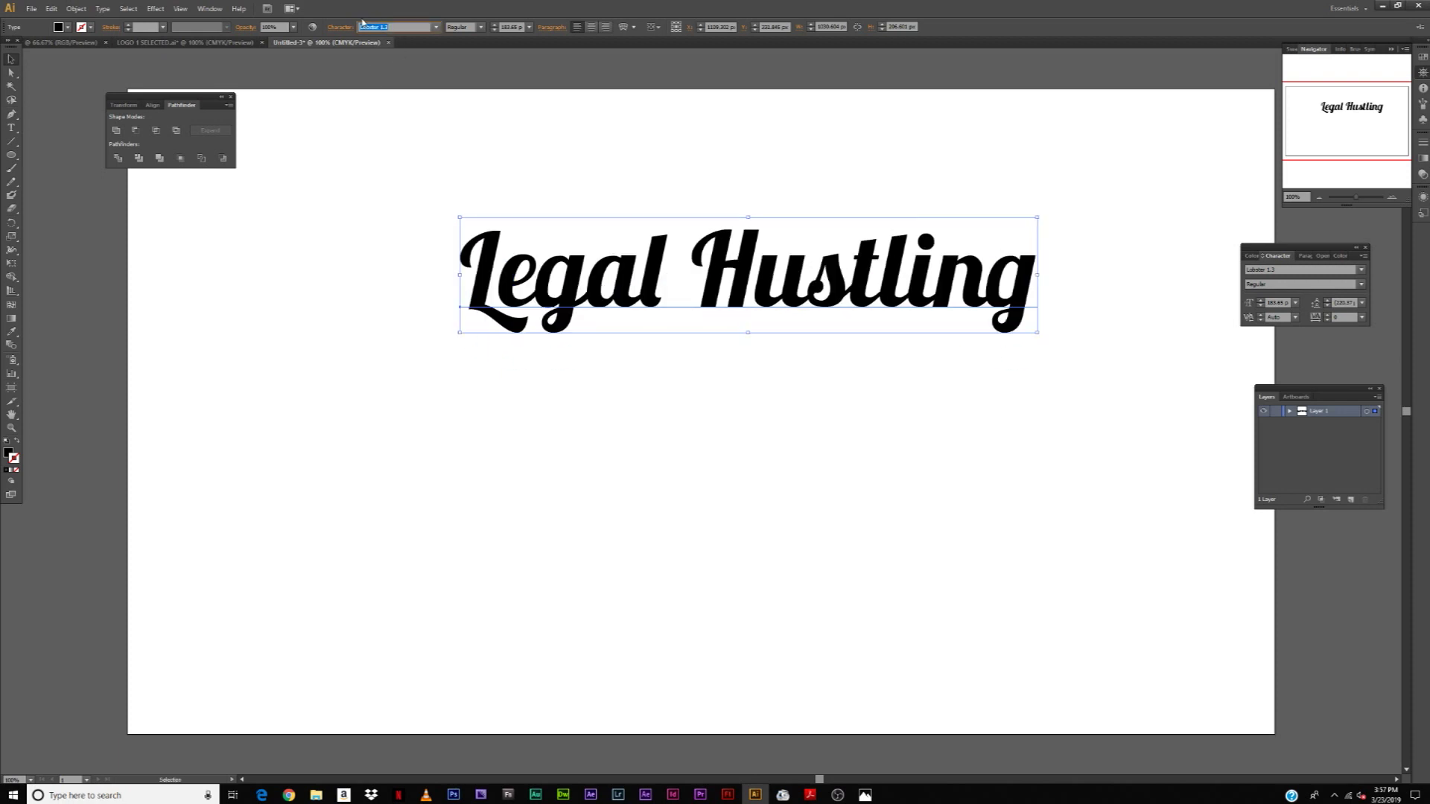
Reposition the Legal Hustling text further right and up on the artboard.
{"action": "left_click", "coordinate": [543, 390]}
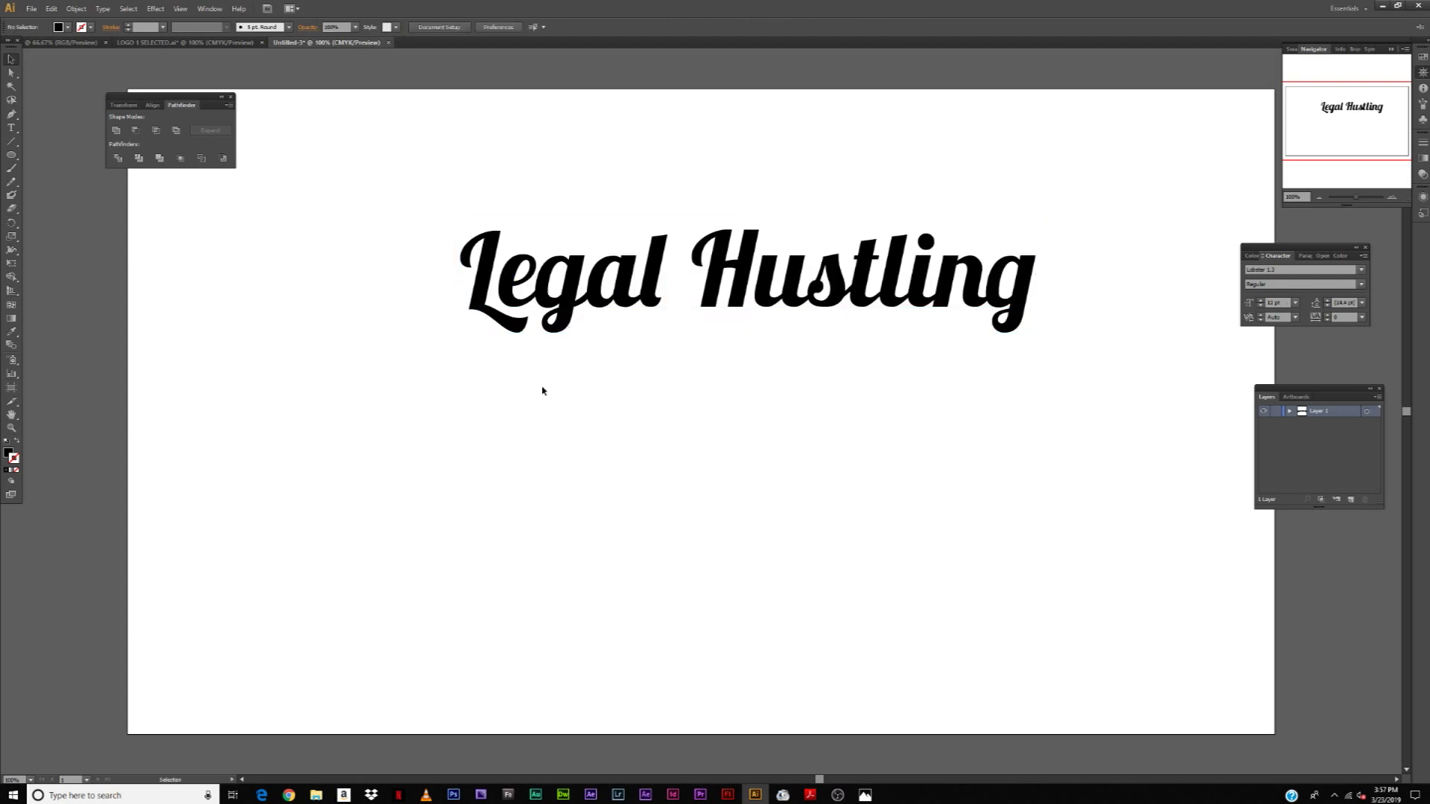
{"action": "left_click", "coordinate": [603, 312]}
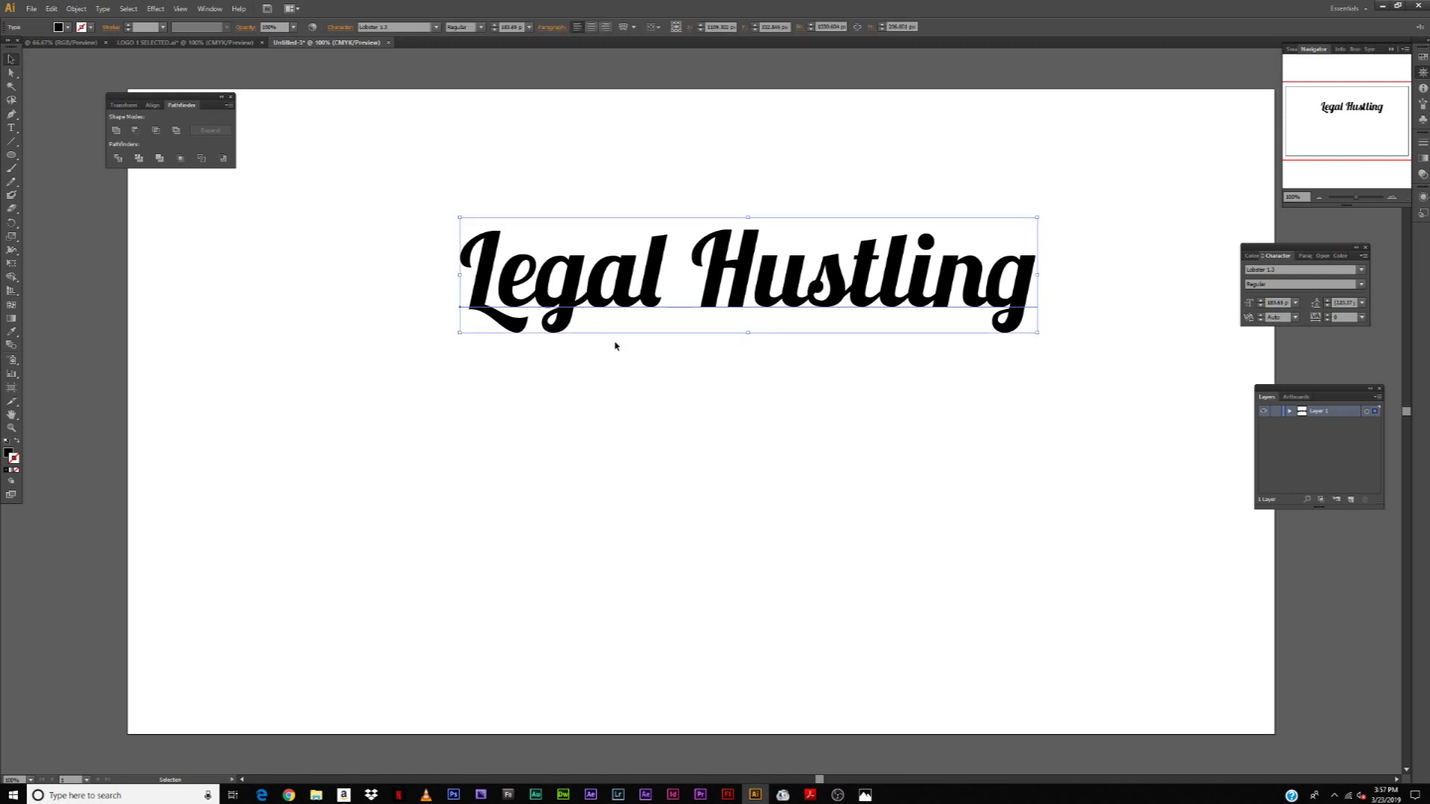
{"action": "left_click_drag", "start_coordinate": [603, 305], "coordinate": [670, 286]}
{"action": "left_click", "coordinate": [762, 444]}
{"action": "left_click", "coordinate": [804, 278]}
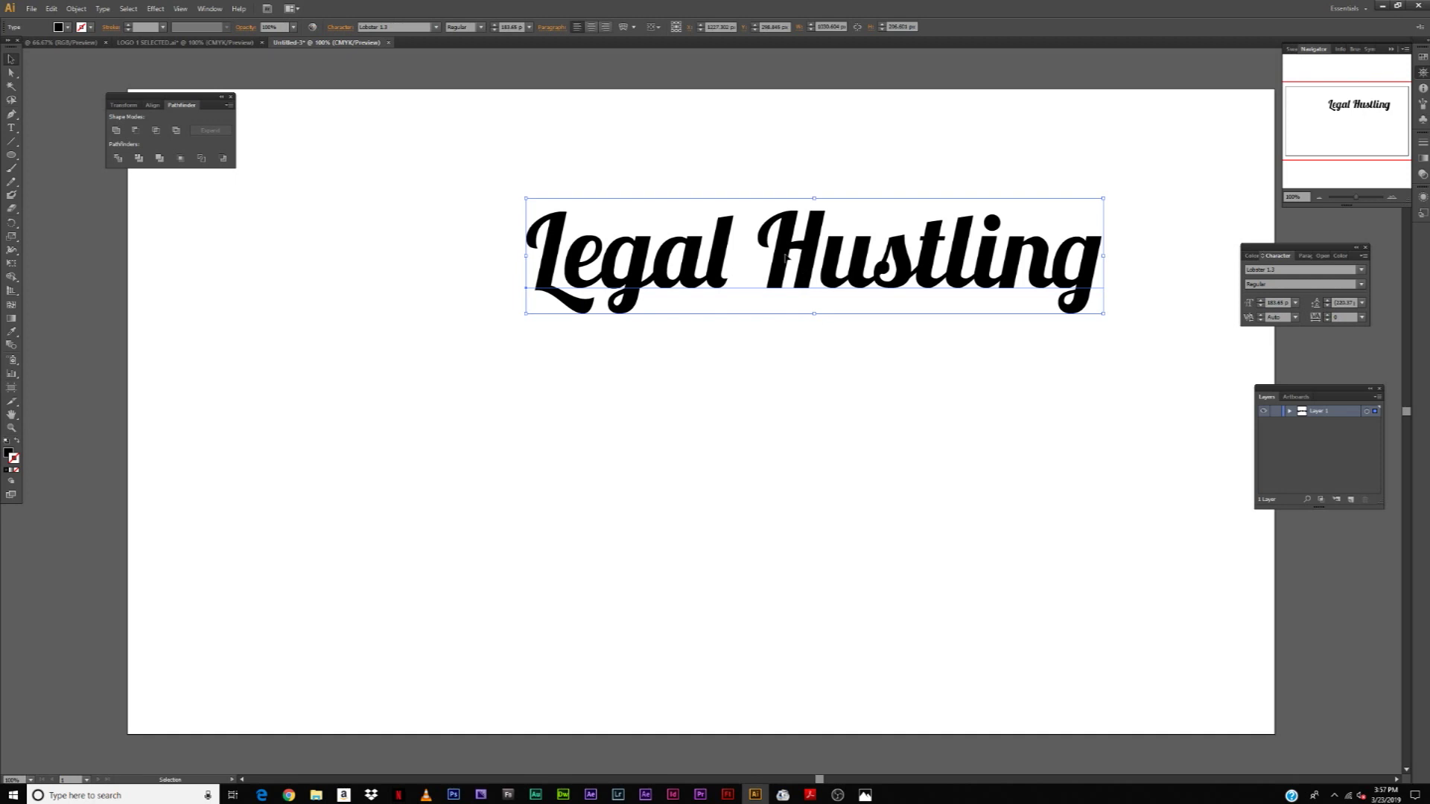
Copy the word Hustling and delete it from the text, leaving only 'Legal'.
{"action": "double_click", "coordinate": [787, 257]}
{"action": "key", "text": "ctrl+a"}
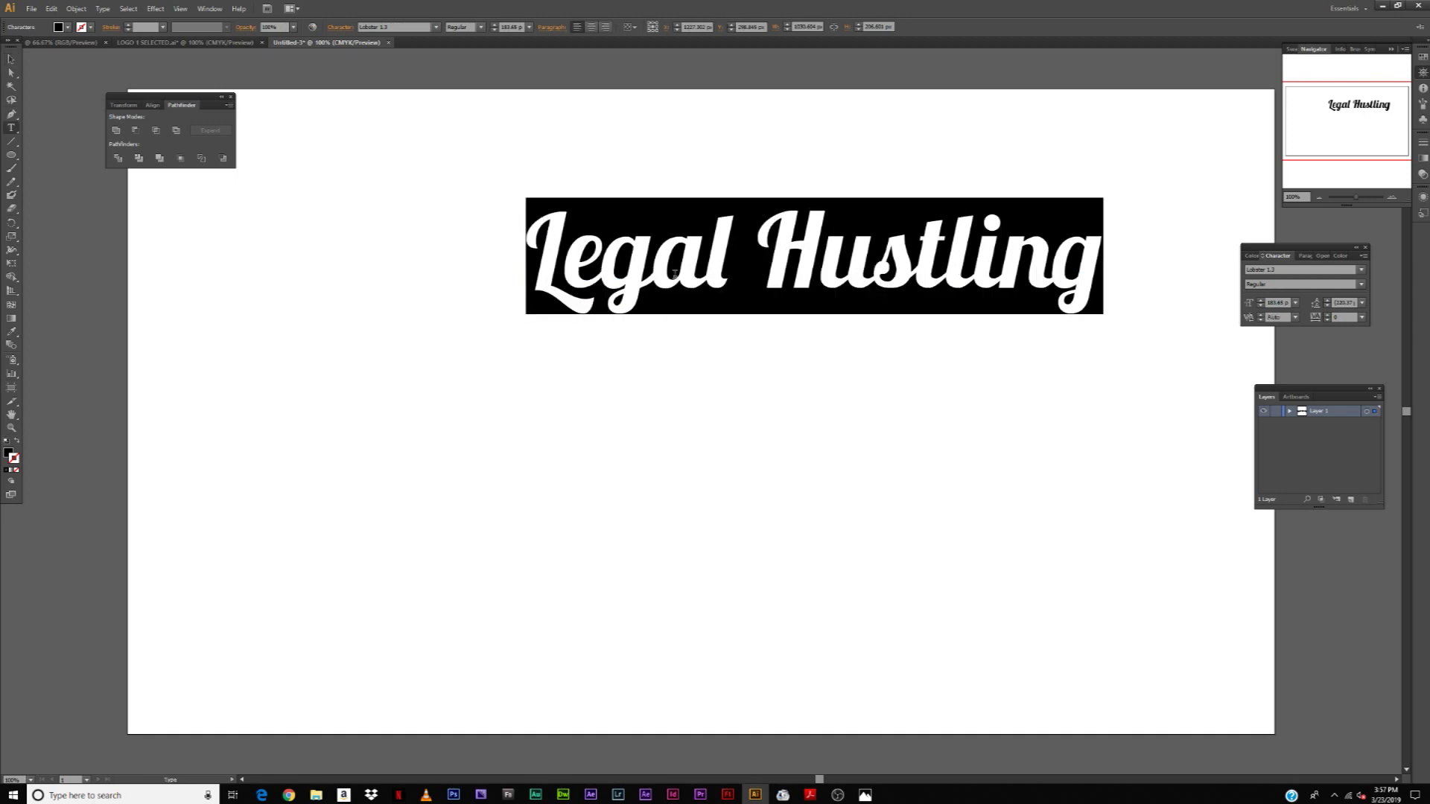
{"action": "key", "text": "Escape"}
{"action": "left_click", "coordinate": [412, 419]}
{"action": "left_click", "coordinate": [765, 279]}
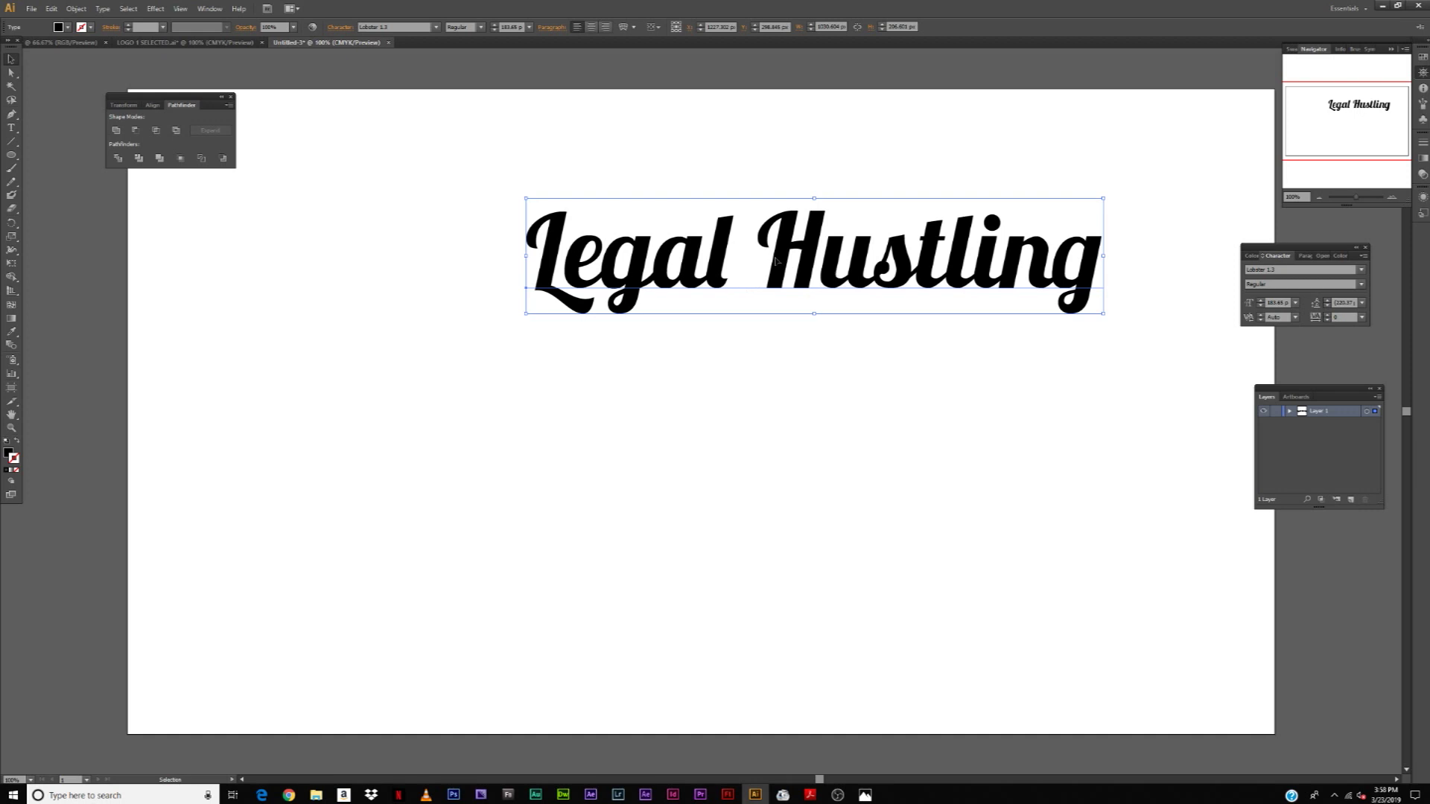
{"action": "double_click", "coordinate": [775, 260]}
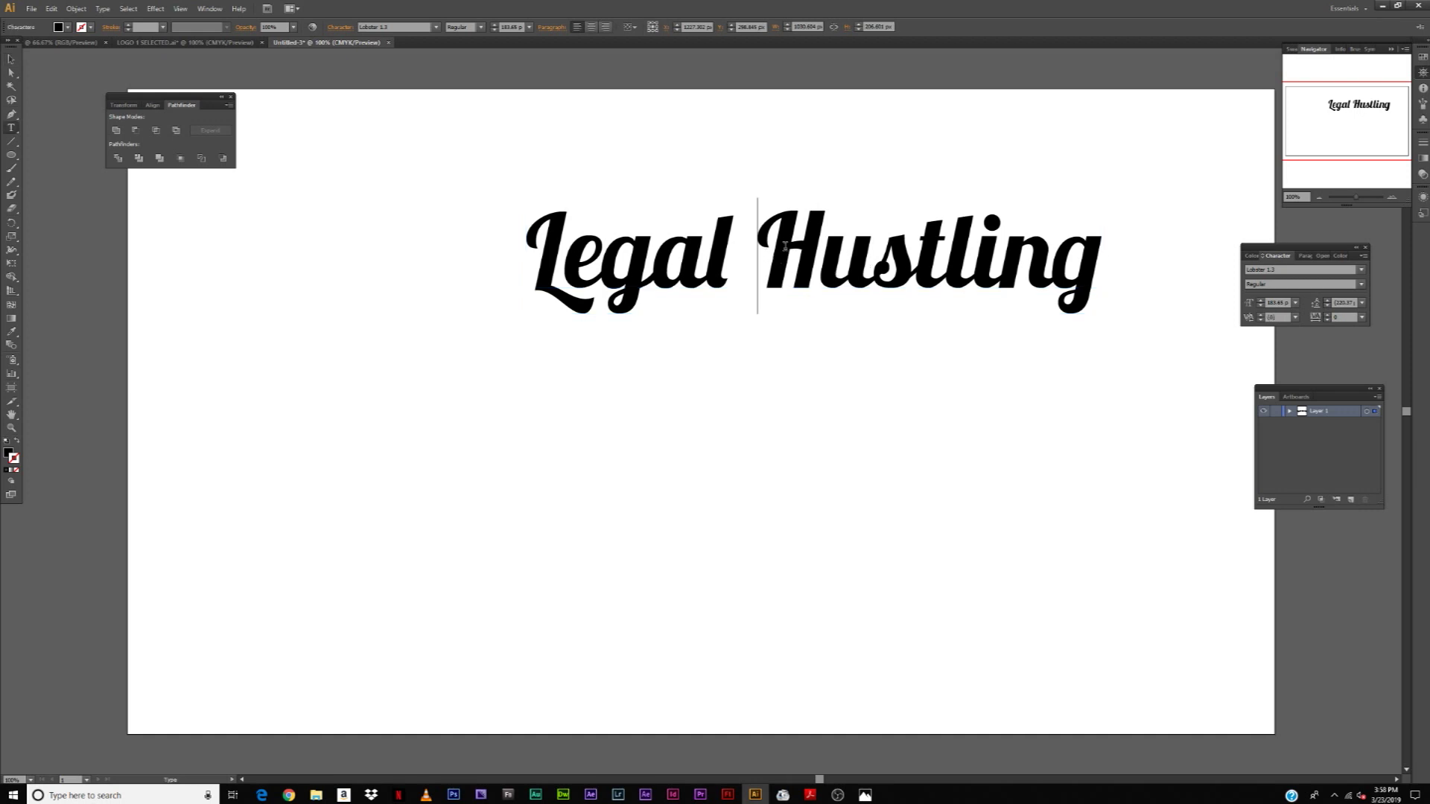
{"action": "left_click_drag", "start_coordinate": [785, 245], "coordinate": [1235, 283]}
{"action": "key", "text": "ctrl+c"}
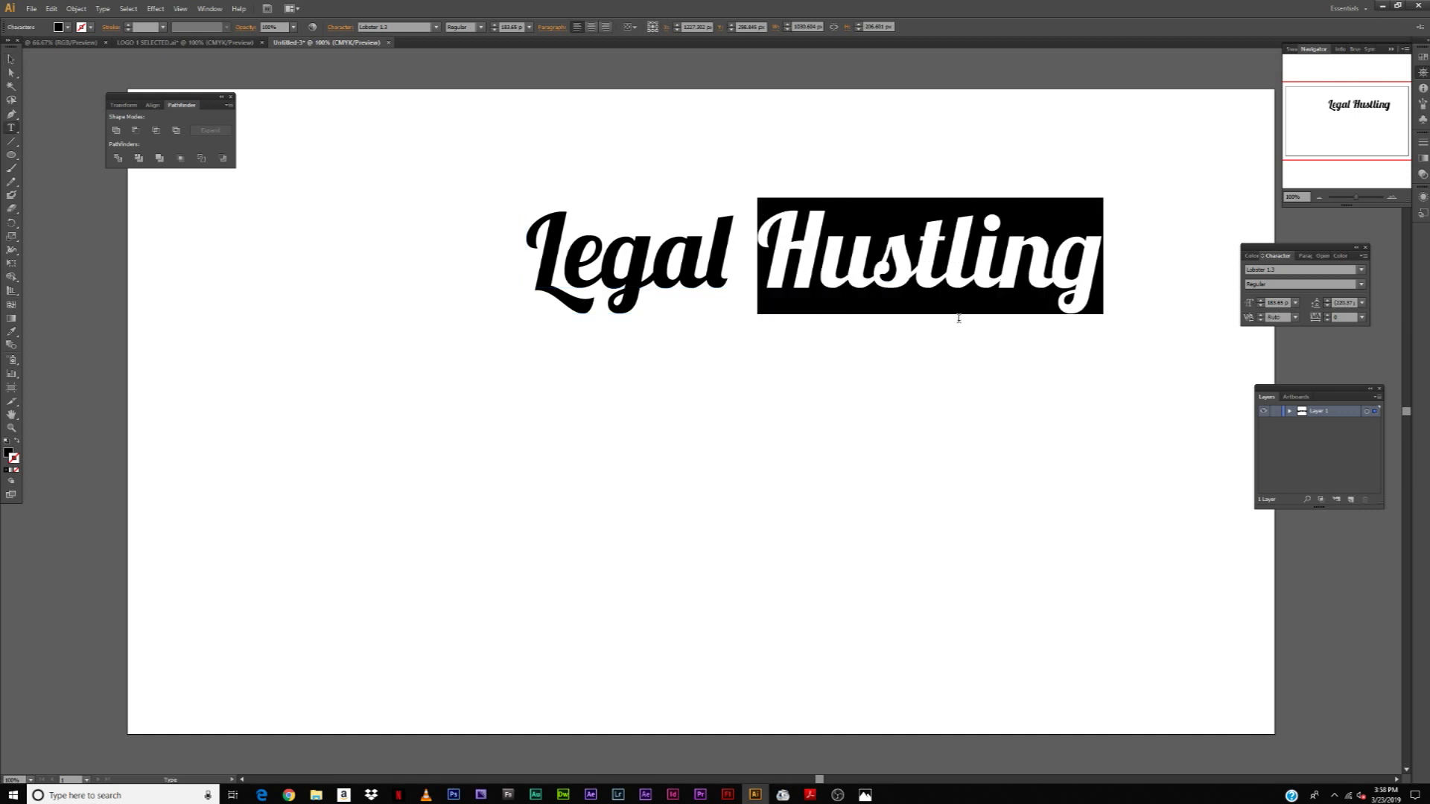
{"action": "key", "text": "ctrl"}
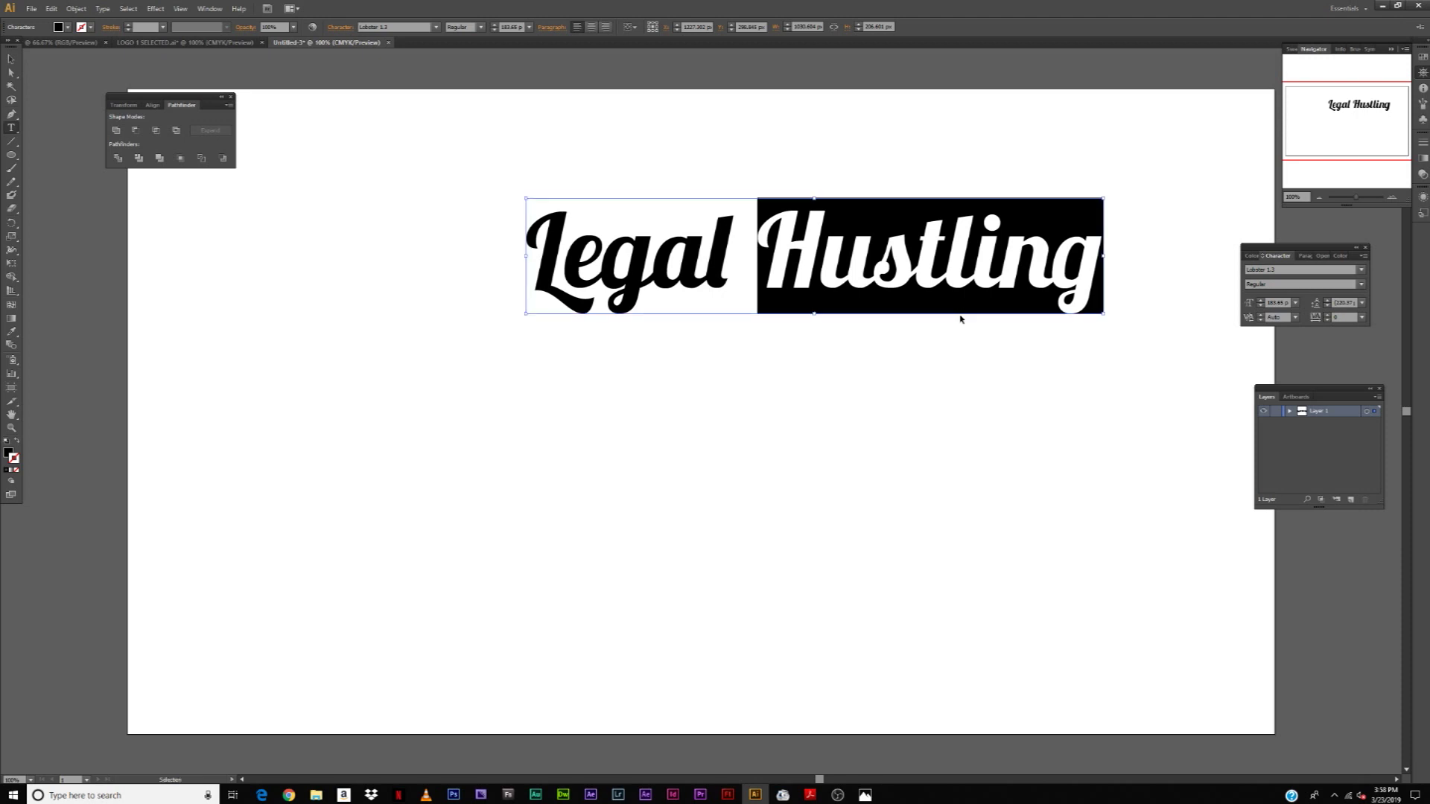
{"action": "key", "text": "BackSpace"}
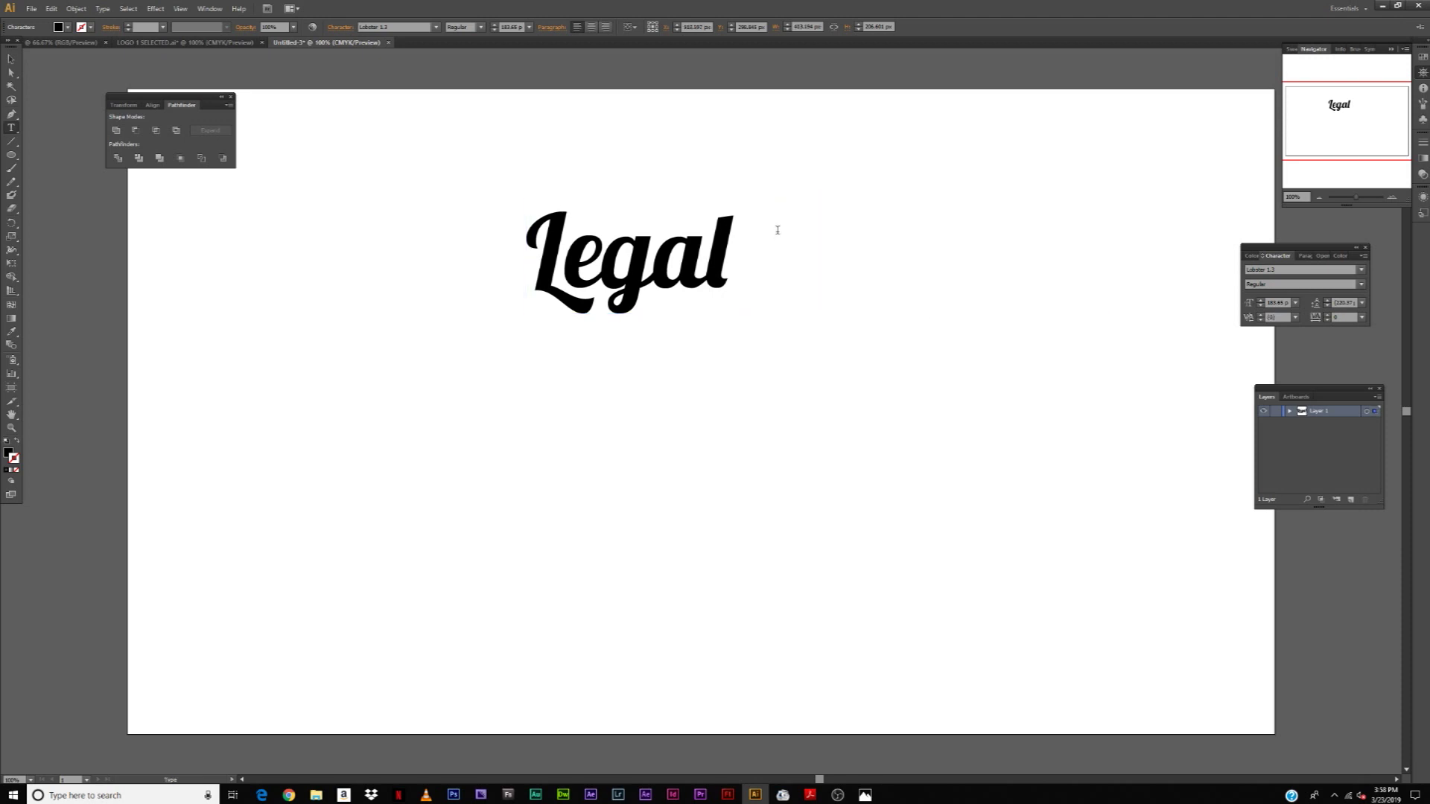
{"action": "key", "text": "Escape"}
Move Legal higher and paste Hustling as its own text object beneath it.
{"action": "left_click_drag", "start_coordinate": [671, 289], "coordinate": [685, 189]}
{"action": "left_click", "coordinate": [604, 460]}
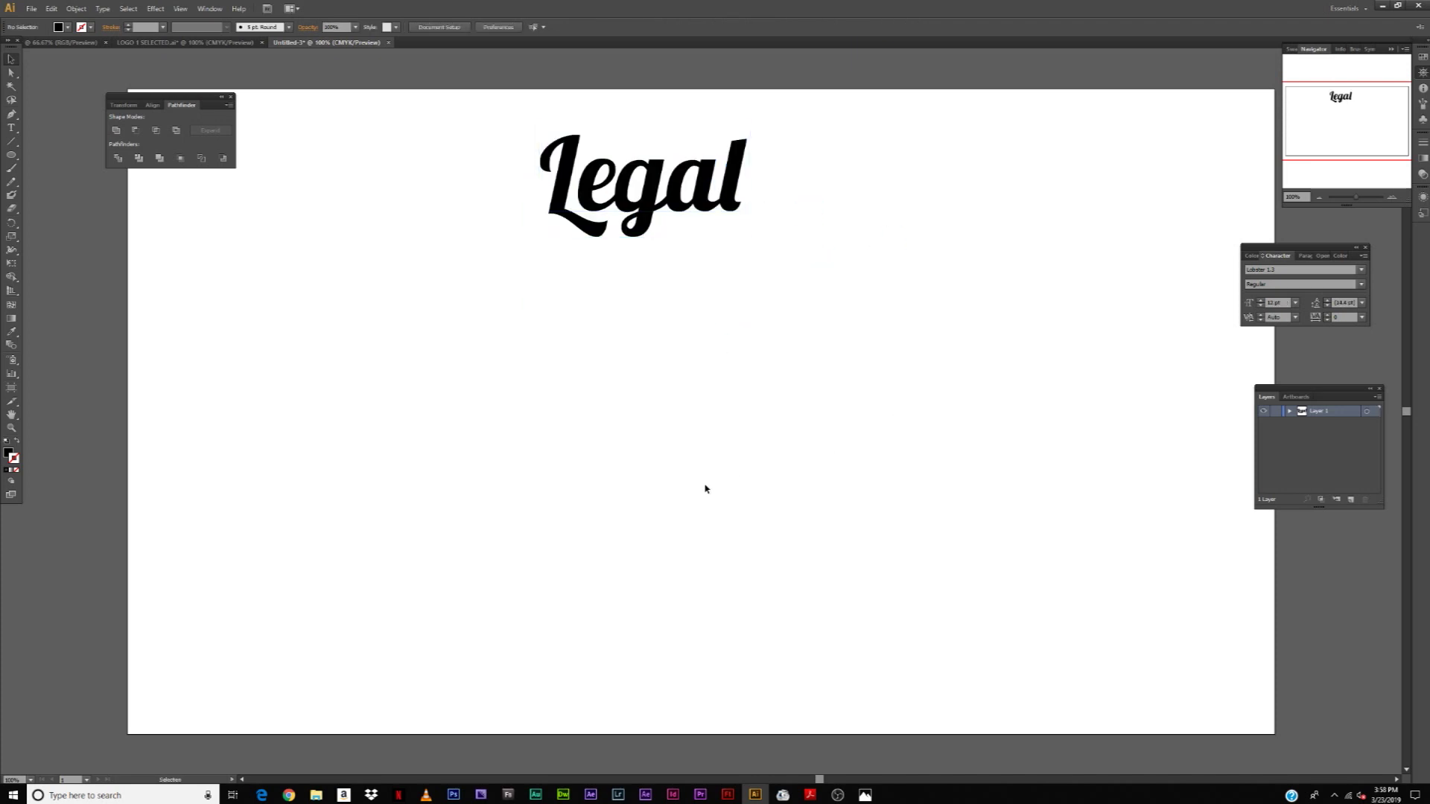
{"action": "key", "text": "ctrl+v"}
{"action": "left_click_drag", "start_coordinate": [706, 485], "coordinate": [699, 389]}
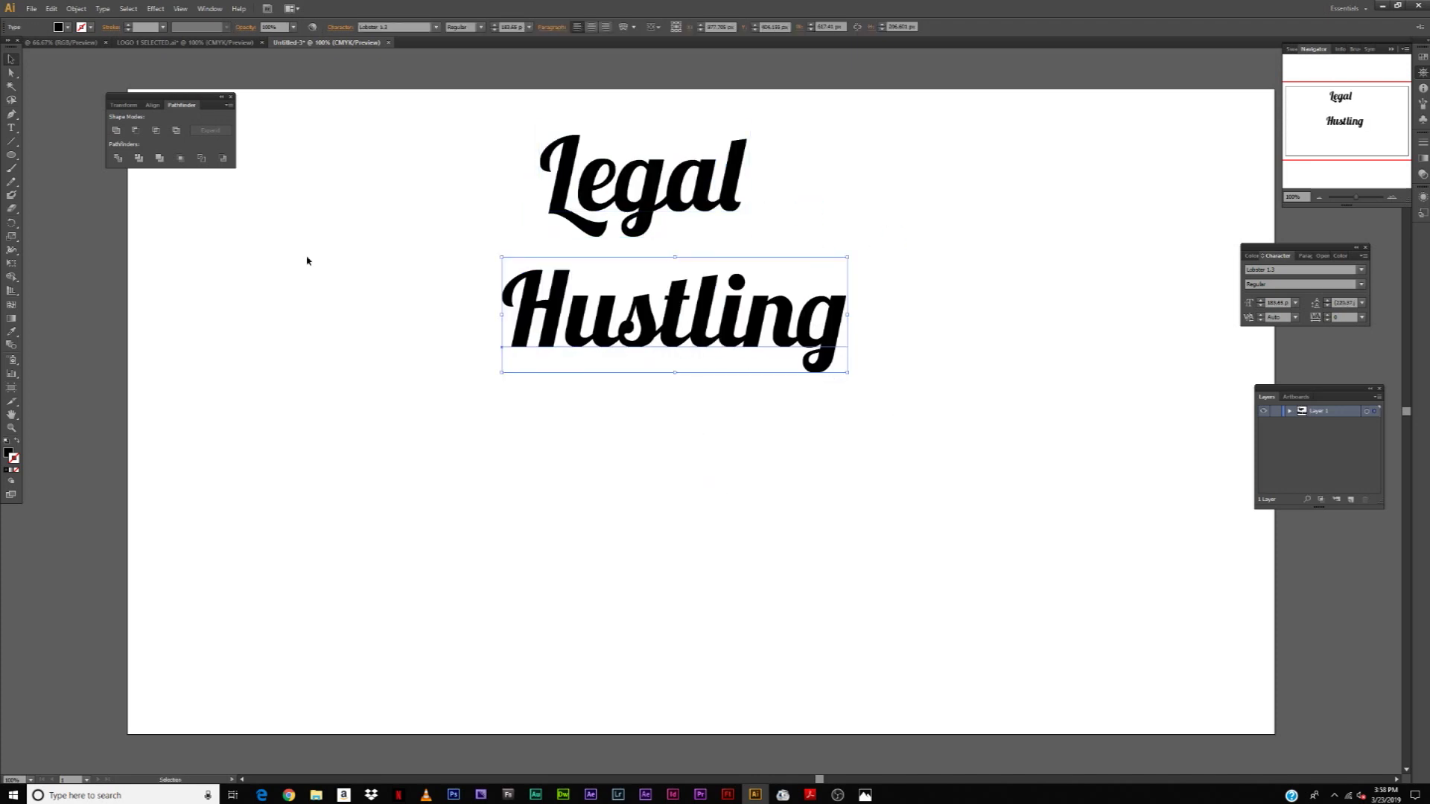
{"action": "left_click", "coordinate": [51, 9]}
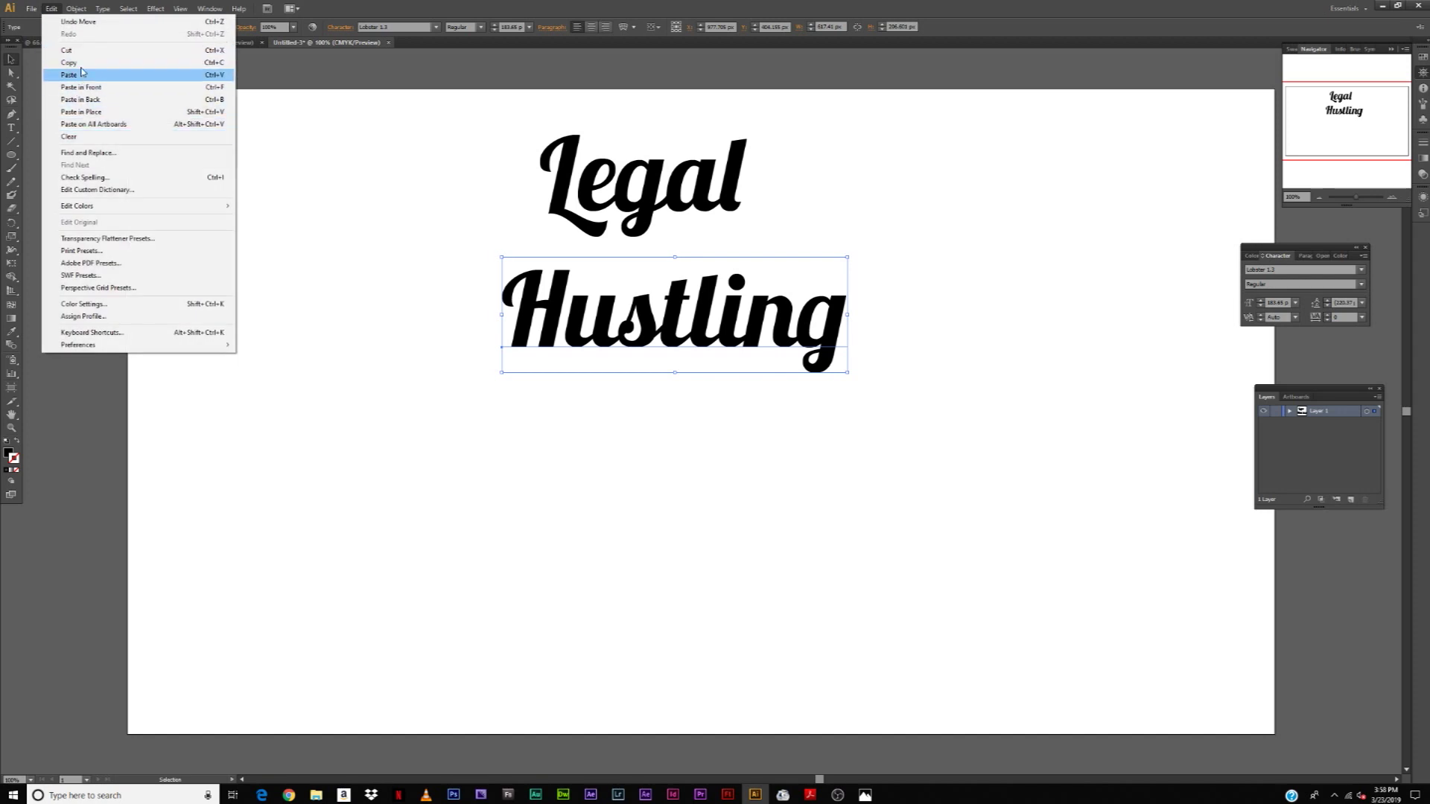
Scale Legal up from its corner and move Hustling up beneath it.
{"action": "left_click", "coordinate": [603, 439]}
{"action": "left_click_drag", "start_coordinate": [746, 327], "coordinate": [735, 533]}
{"action": "left_click_drag", "start_coordinate": [695, 195], "coordinate": [748, 370]}
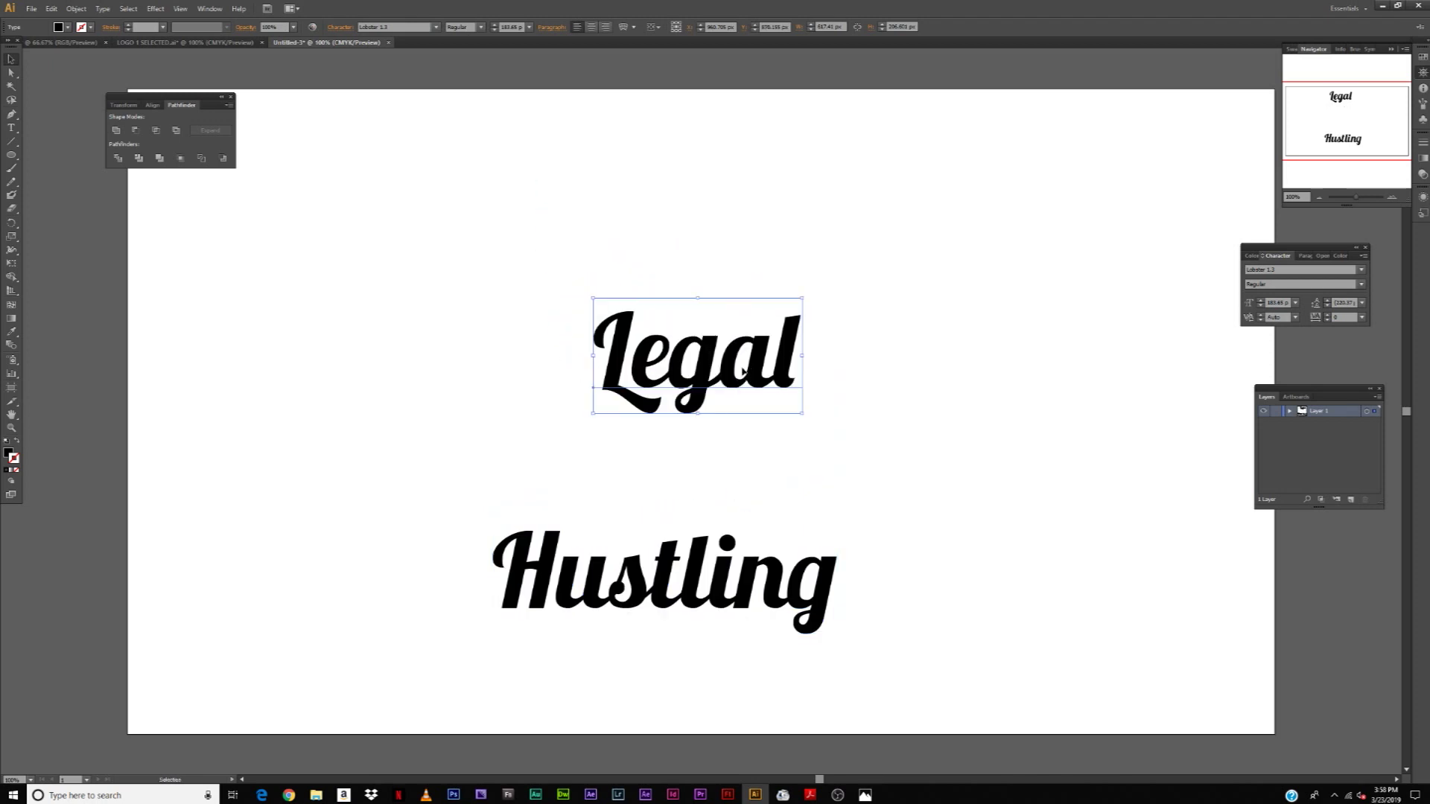
{"action": "key", "text": "ctrl+z"}
{"action": "mouse_move", "coordinate": [767, 574]}
{"action": "left_mouse_down"}
{"action": "mouse_move", "coordinate": [775, 387]}
{"action": "mouse_move", "coordinate": [754, 554]}
{"action": "left_mouse_up"}
{"action": "left_click", "coordinate": [728, 281]}
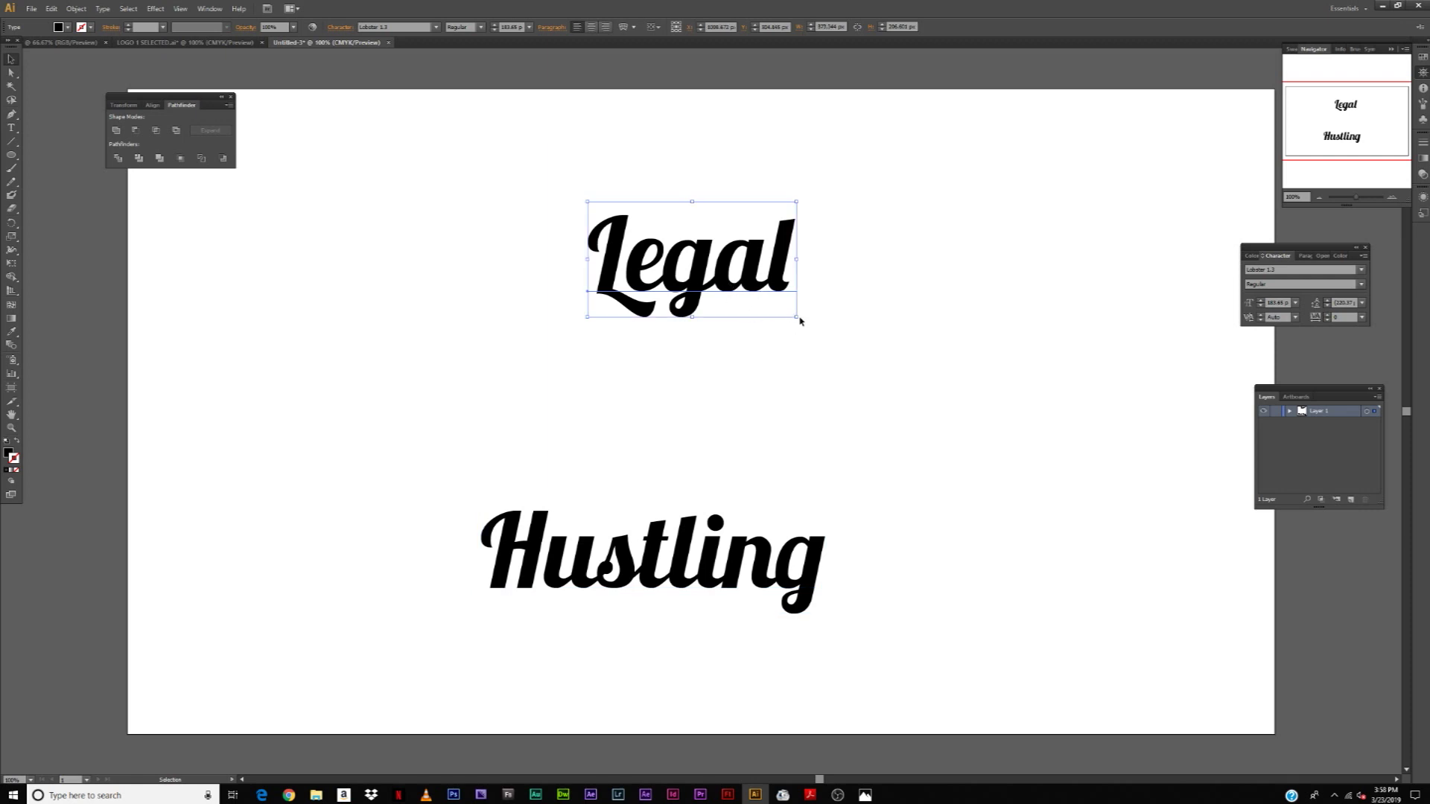
{"action": "left_click_drag", "start_coordinate": [797, 318], "coordinate": [591, 255]}
{"action": "left_click_drag", "start_coordinate": [760, 550], "coordinate": [760, 398]}
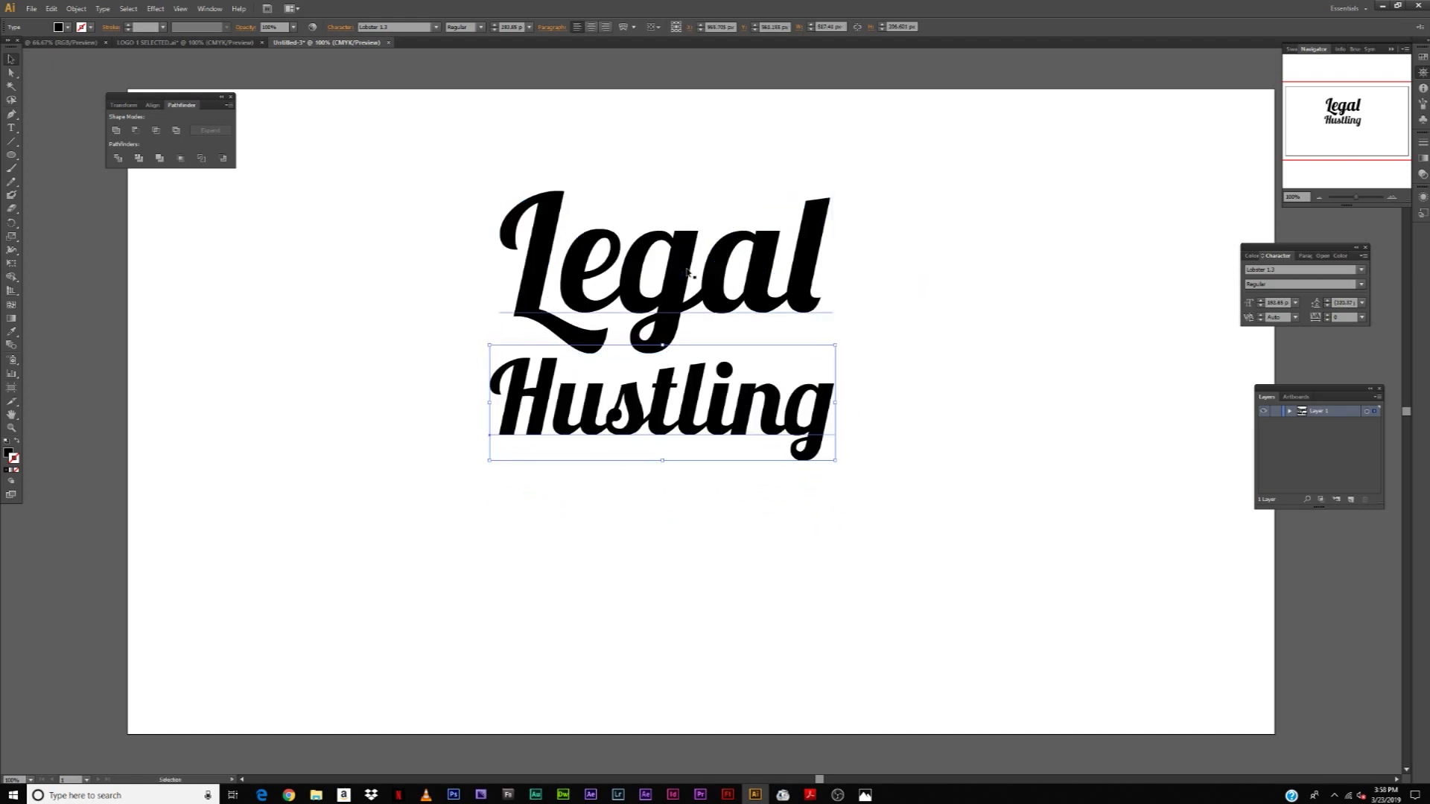
Fine-tune Legal's size, undoing a trial resize and enlarging it again.
{"action": "left_click", "coordinate": [706, 276]}
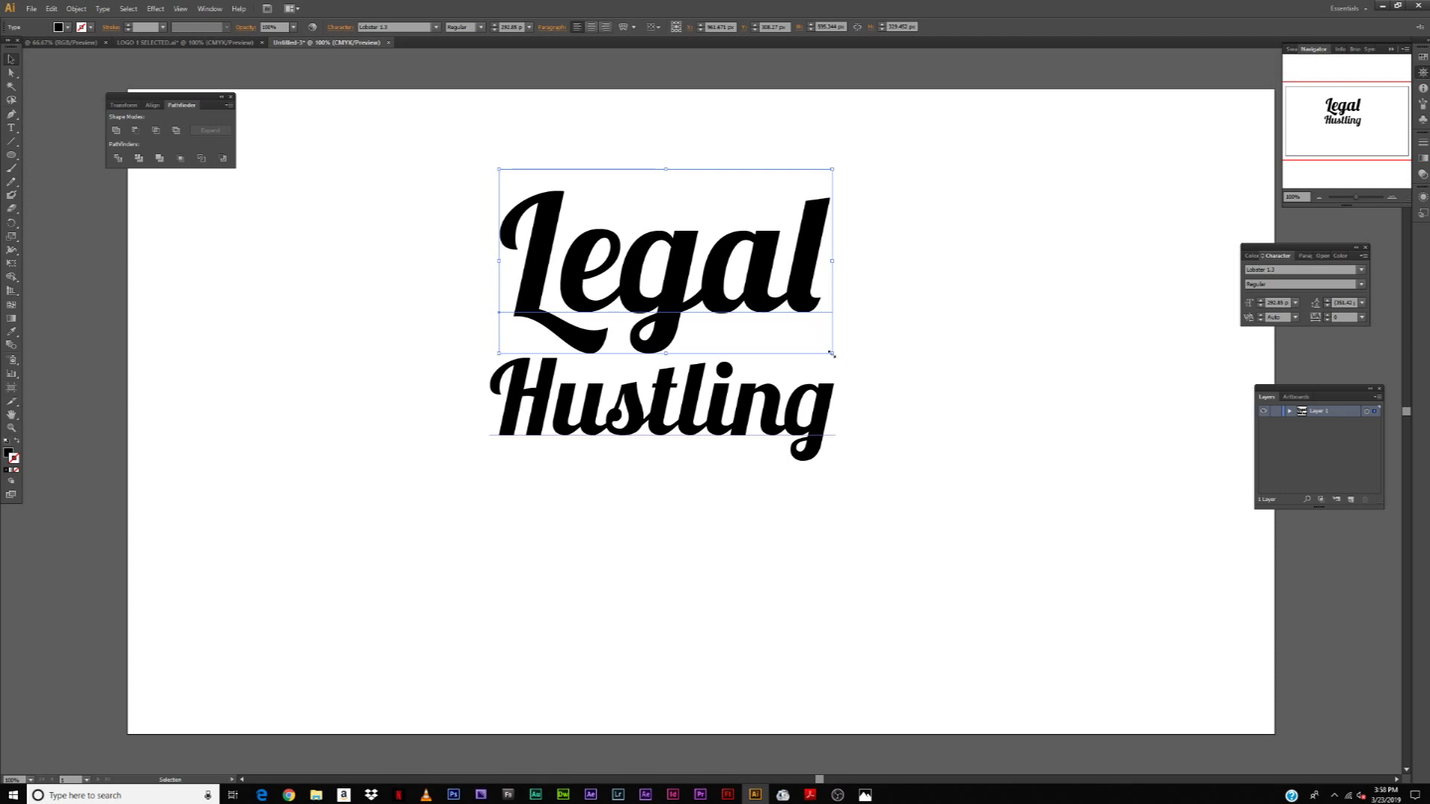
{"action": "left_click_drag", "start_coordinate": [833, 355], "coordinate": [798, 336]}
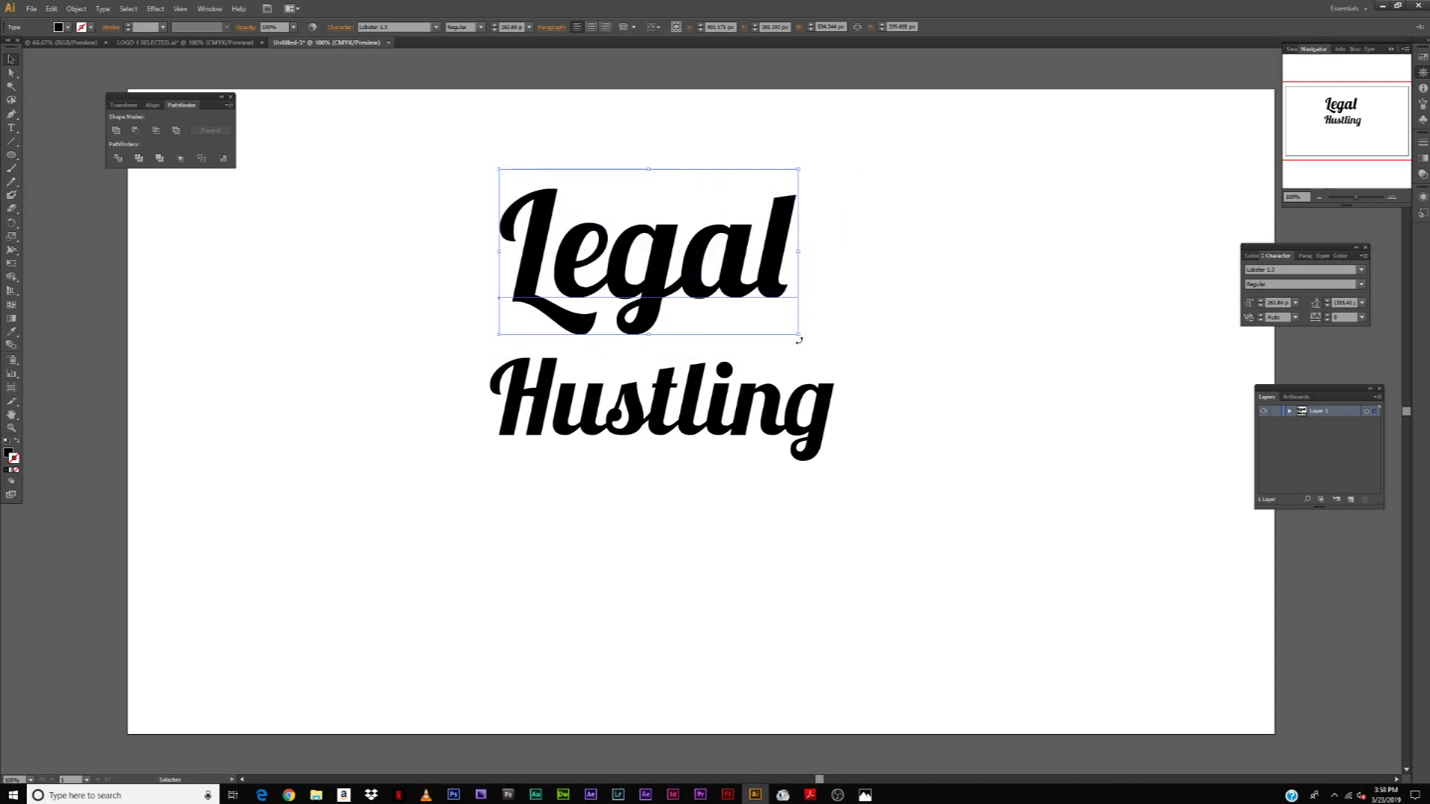
{"action": "left_click_drag", "start_coordinate": [799, 335], "coordinate": [837, 308]}
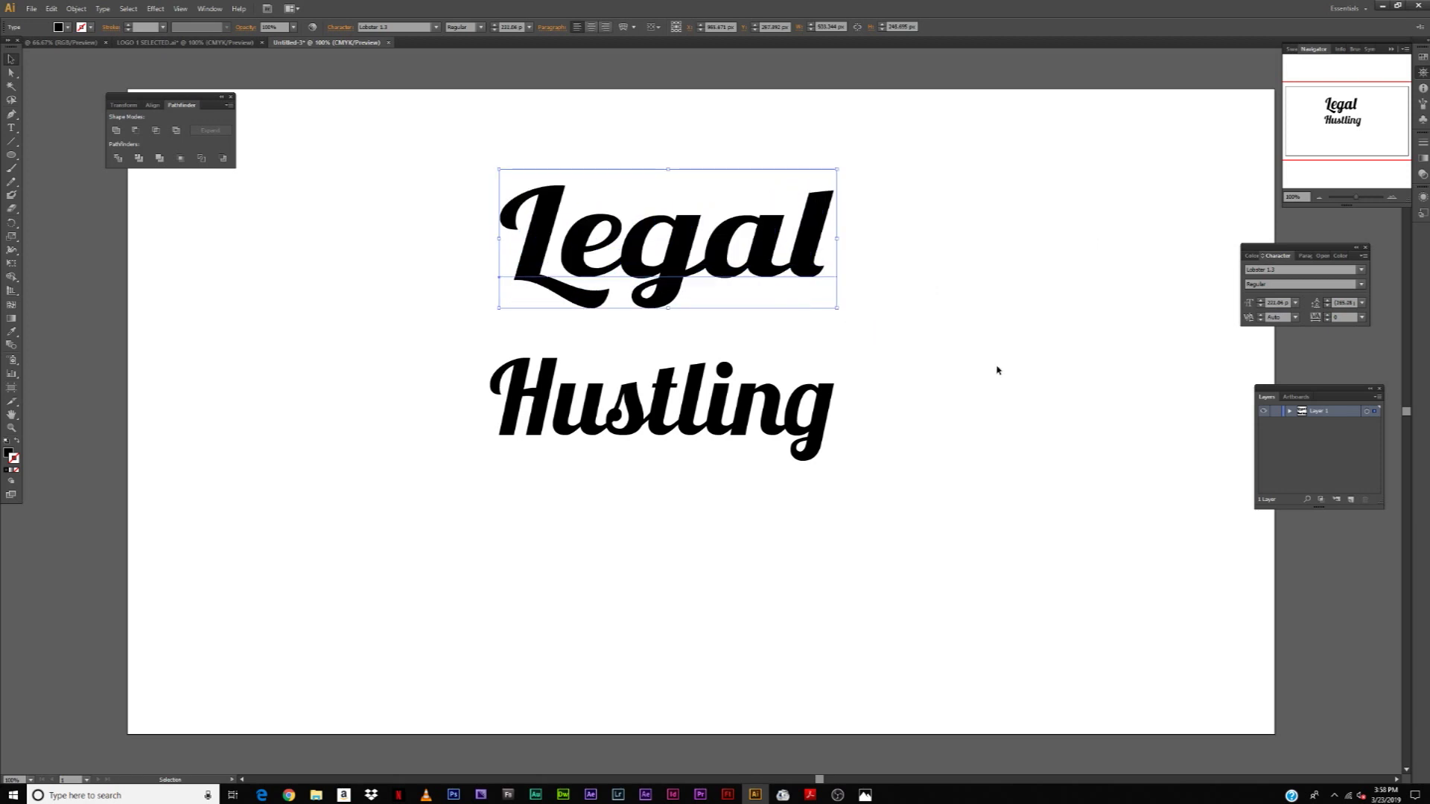
{"action": "key", "text": "ctrl+z"}
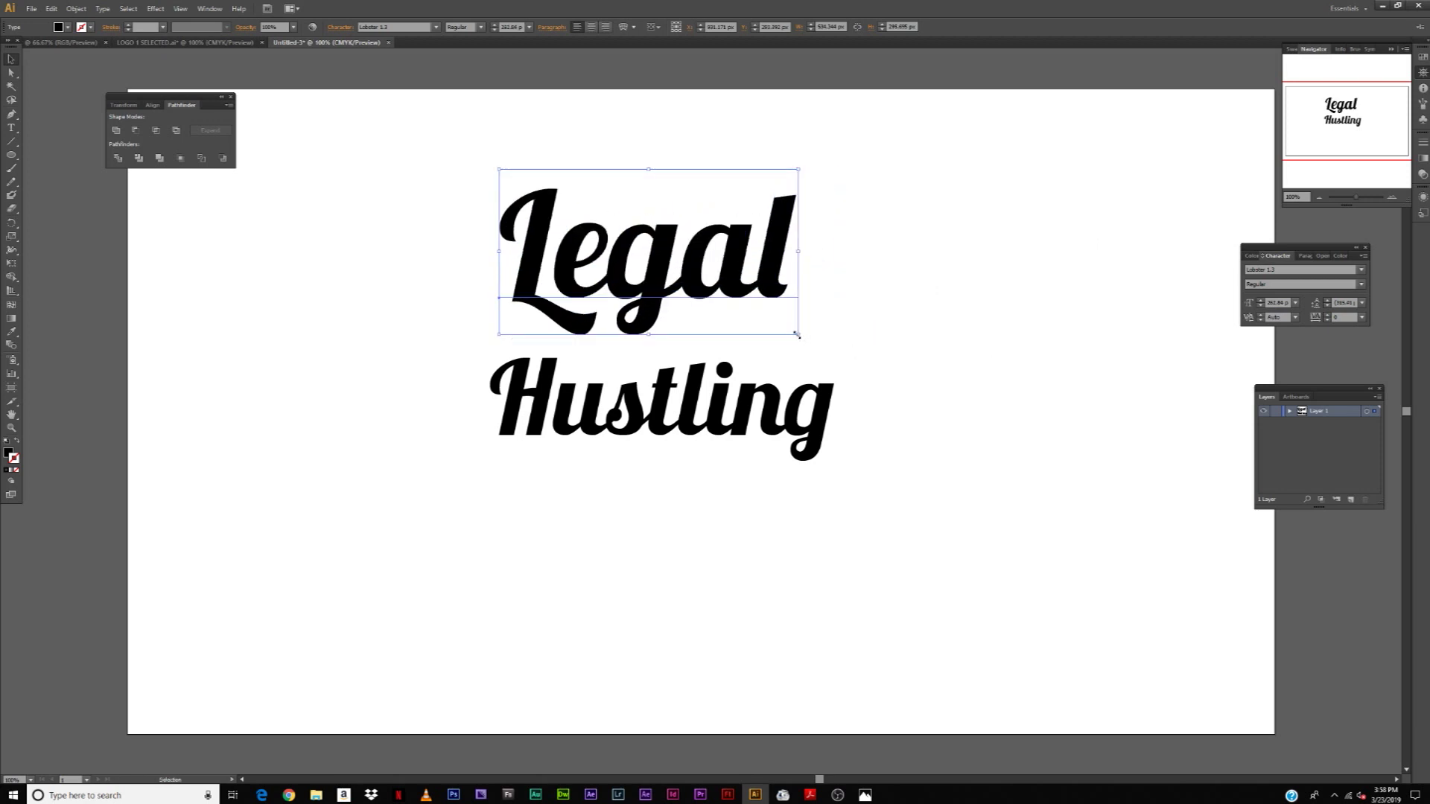
{"action": "left_click_drag", "start_coordinate": [799, 335], "coordinate": [905, 356]}
{"action": "left_click", "coordinate": [936, 333]}
Nudge Hustling slightly right so it sits snugly aligned under Legal.
{"action": "mouse_move", "coordinate": [577, 368]}
{"action": "left_mouse_down"}
{"action": "mouse_move", "coordinate": [624, 427]}
{"action": "mouse_move", "coordinate": [567, 360]}
{"action": "left_mouse_up"}
{"action": "left_click_drag", "start_coordinate": [670, 417], "coordinate": [670, 419]}
{"action": "left_click", "coordinate": [684, 479]}
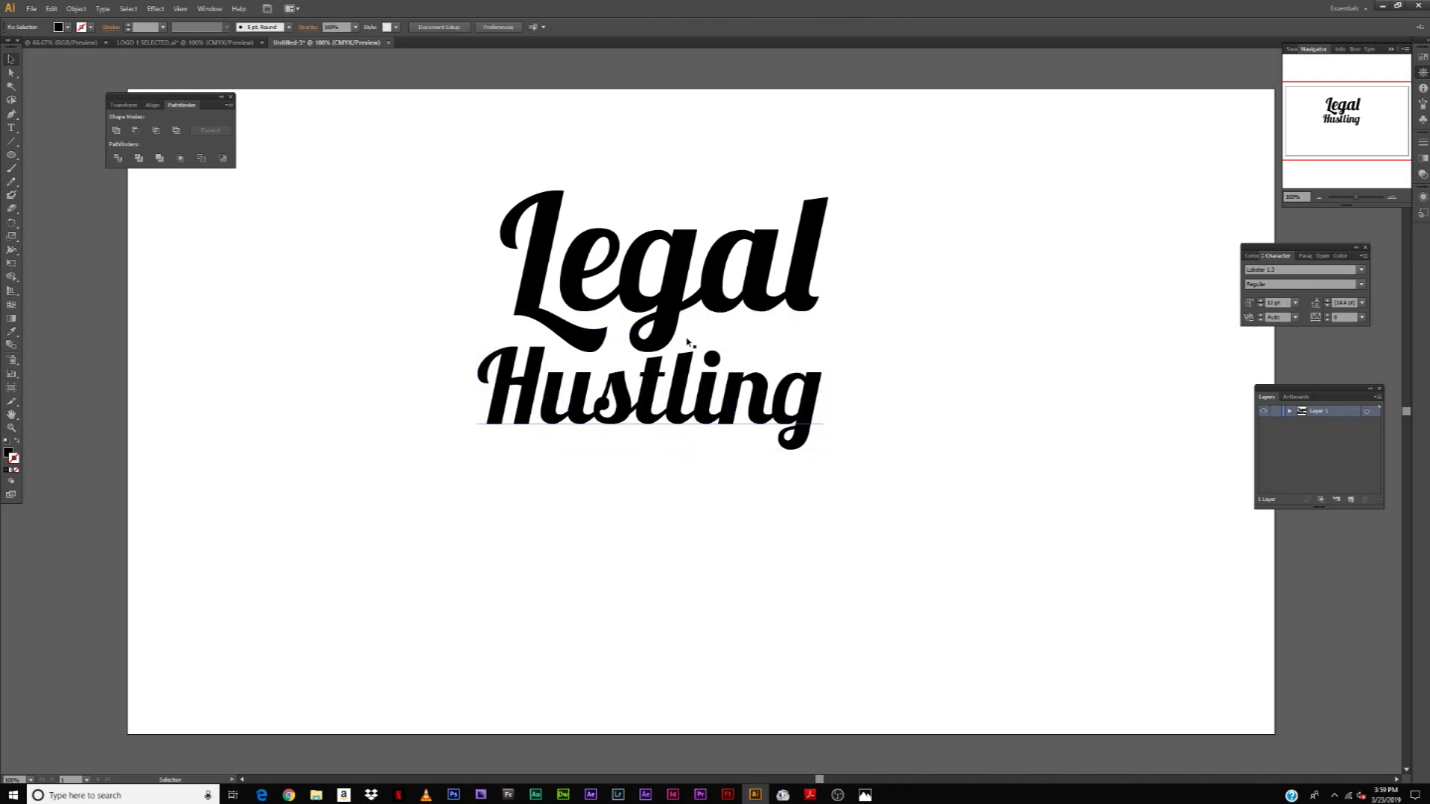
{"action": "left_click_drag", "start_coordinate": [736, 414], "coordinate": [746, 413]}
{"action": "left_click", "coordinate": [463, 546]}
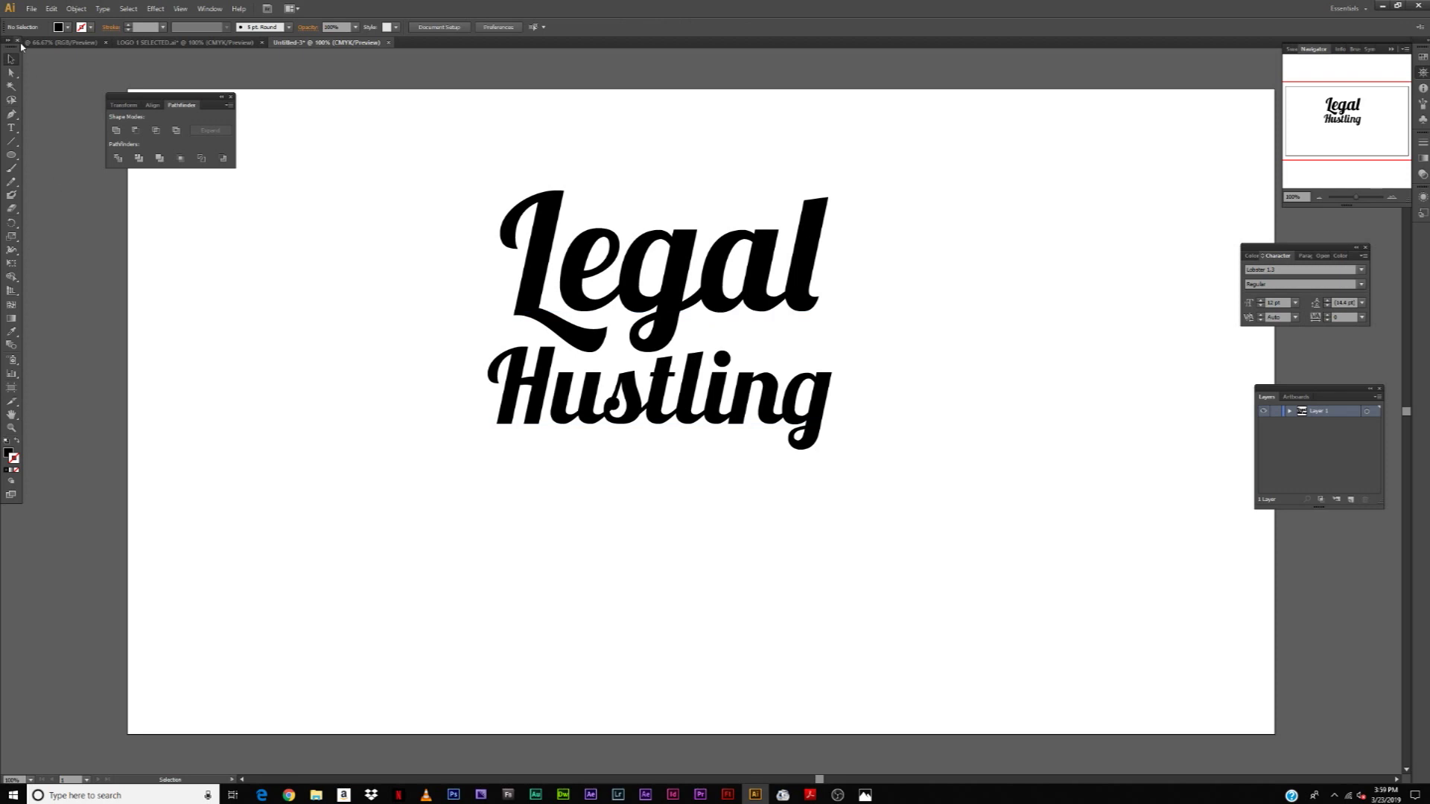
{"action": "left_click", "coordinate": [210, 8]}
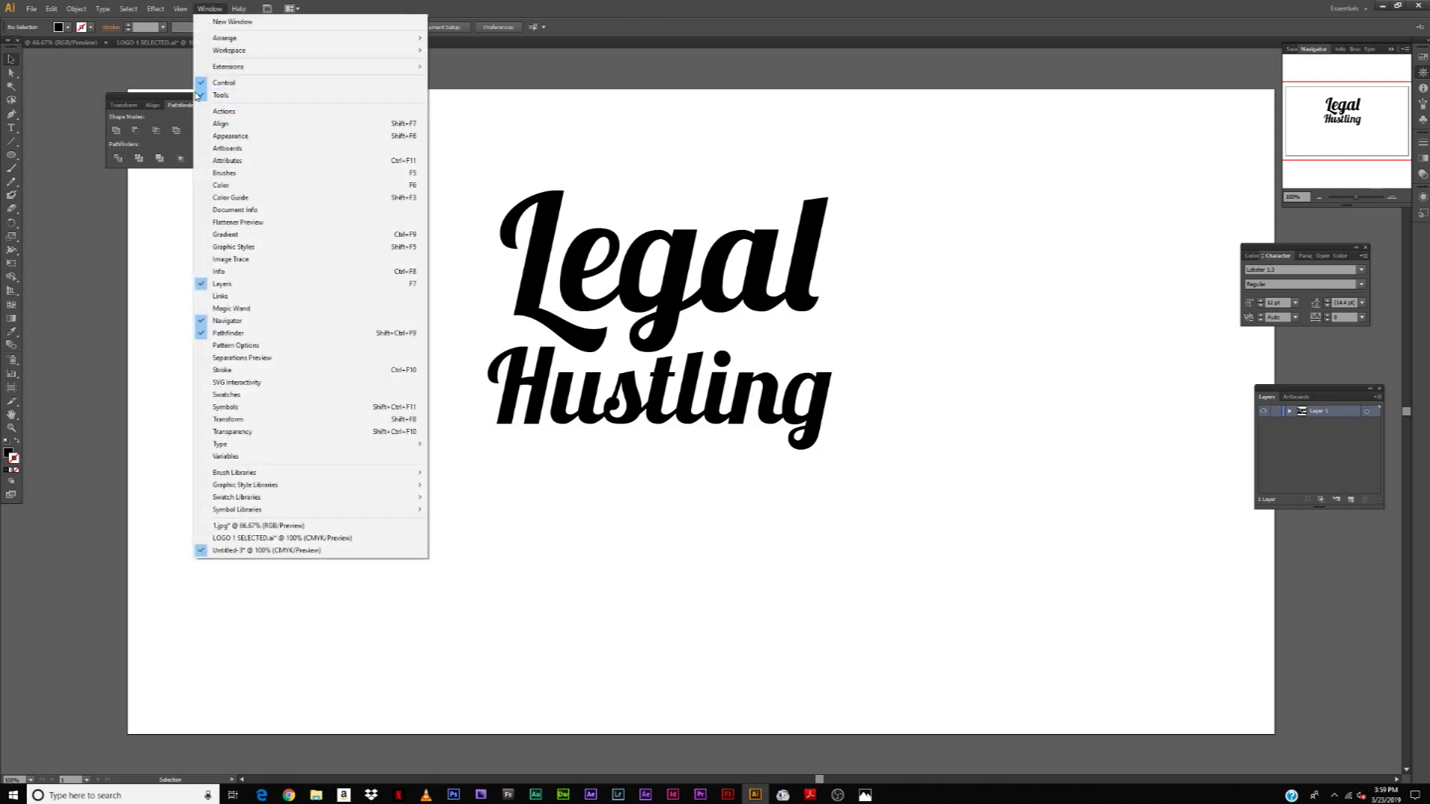
{"action": "left_click", "coordinate": [46, 265]}
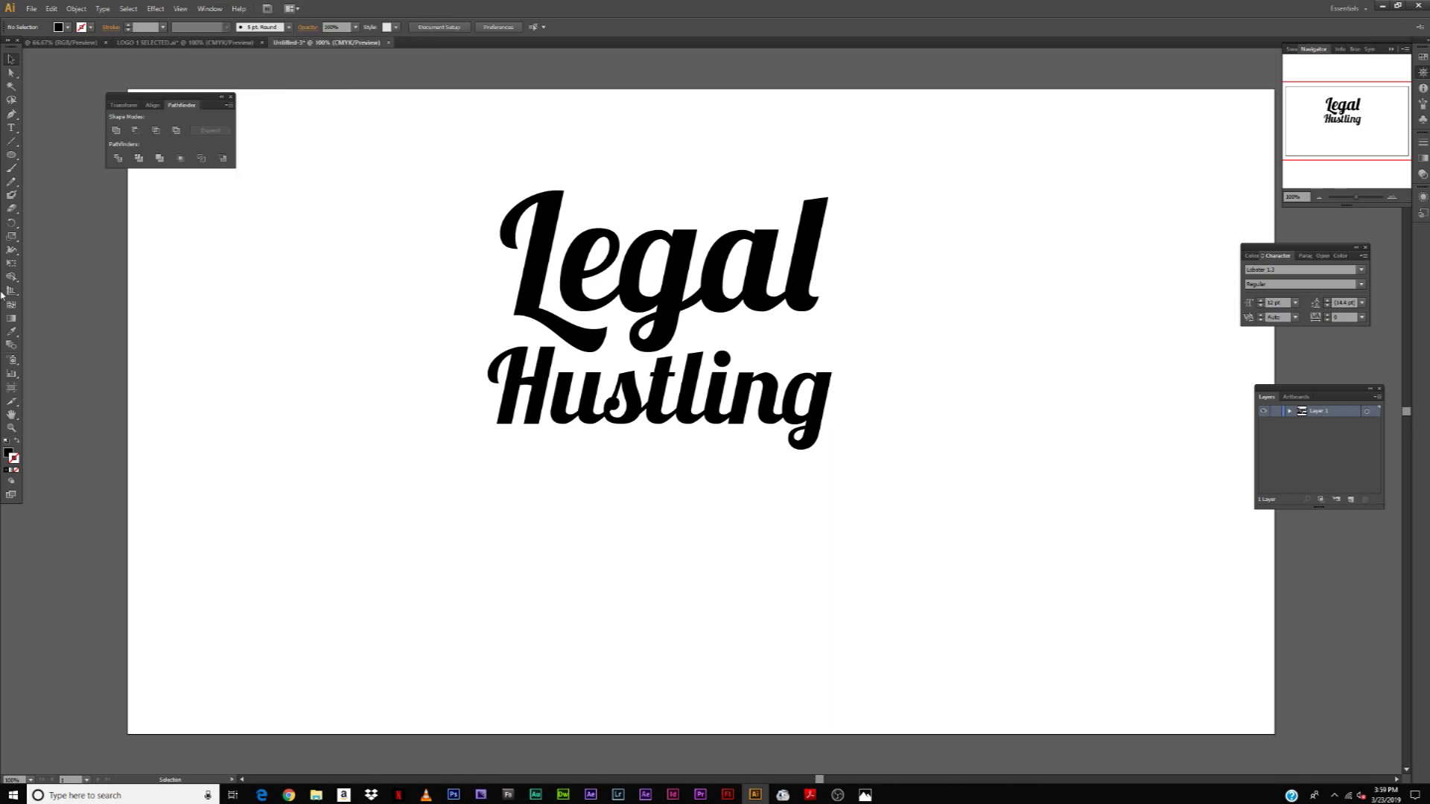
{"action": "left_click", "coordinate": [210, 9]}
{"action": "left_click", "coordinate": [23, 89]}
{"action": "left_click", "coordinate": [10, 157]}
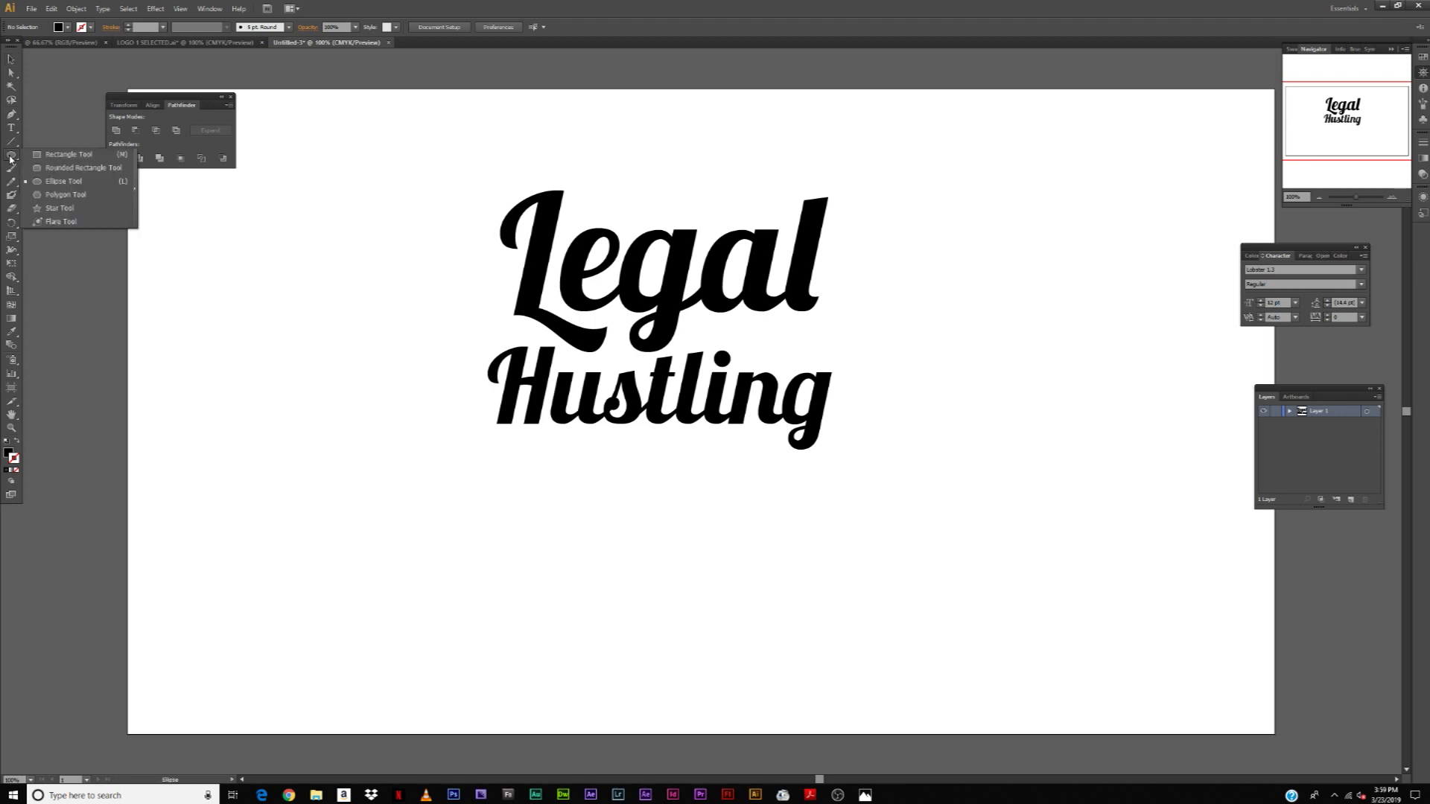
{"action": "left_click", "coordinate": [54, 185]}
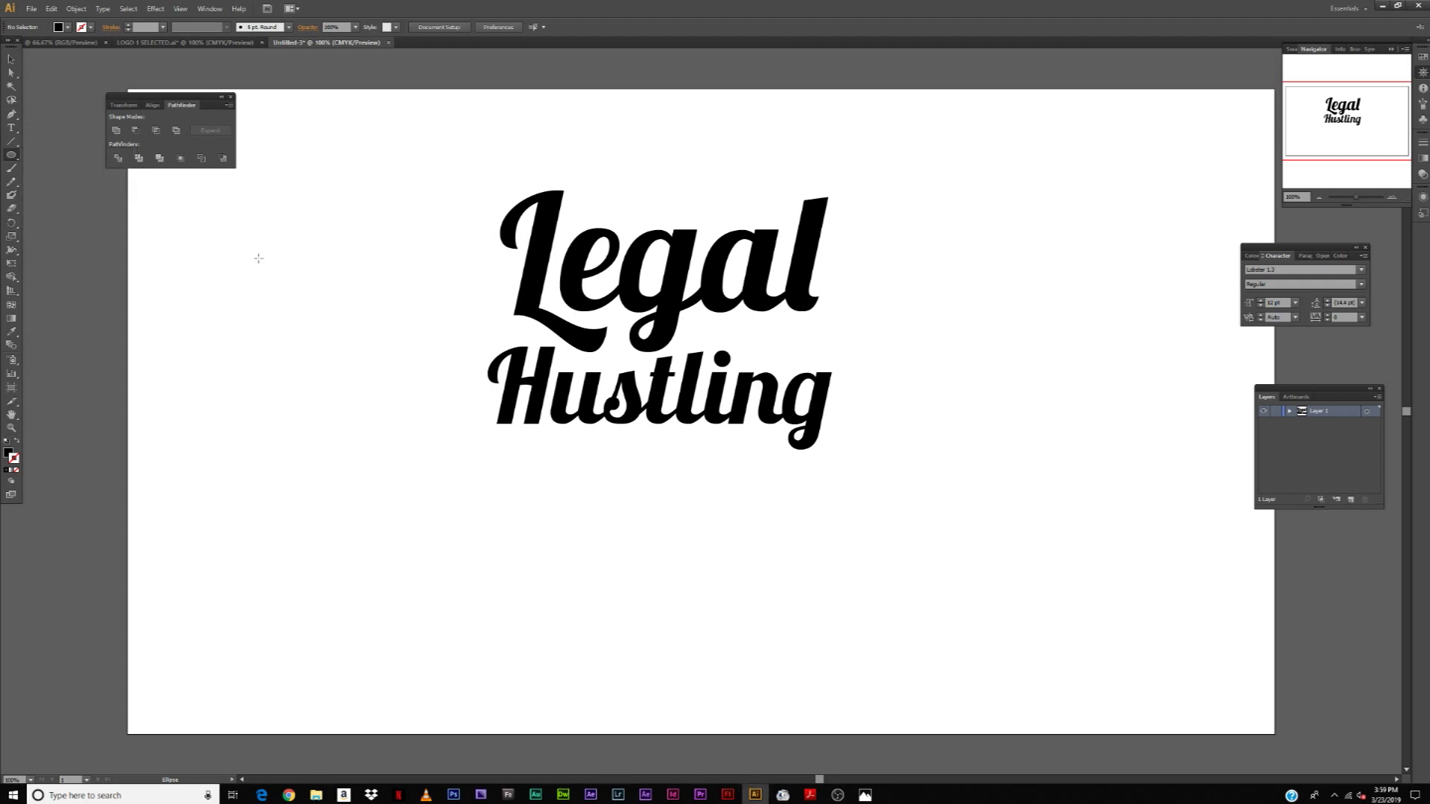
{"action": "left_click_drag", "start_coordinate": [11, 154], "coordinate": [72, 186]}
{"action": "left_click_drag", "start_coordinate": [178, 242], "coordinate": [467, 509]}
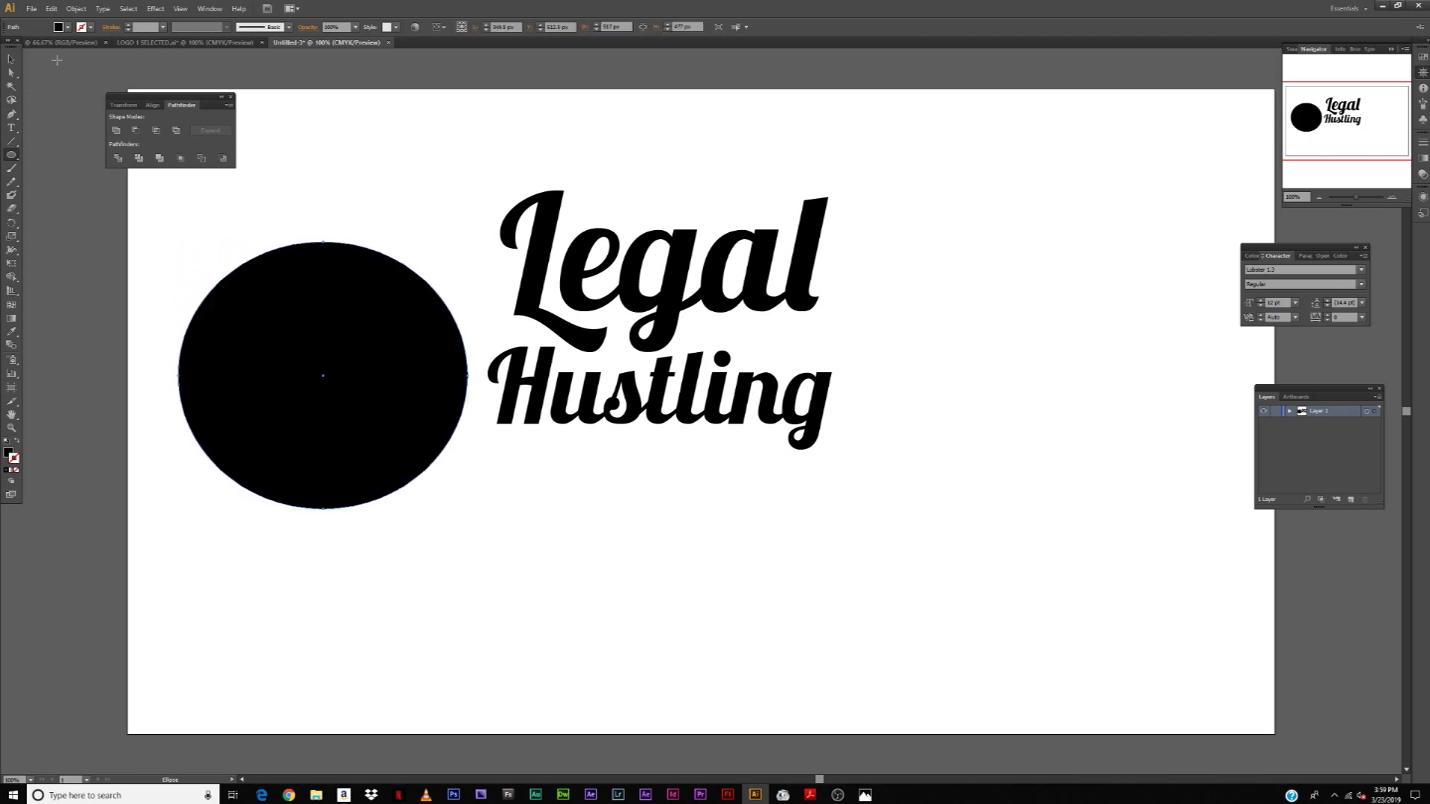
{"action": "left_click", "coordinate": [11, 58]}
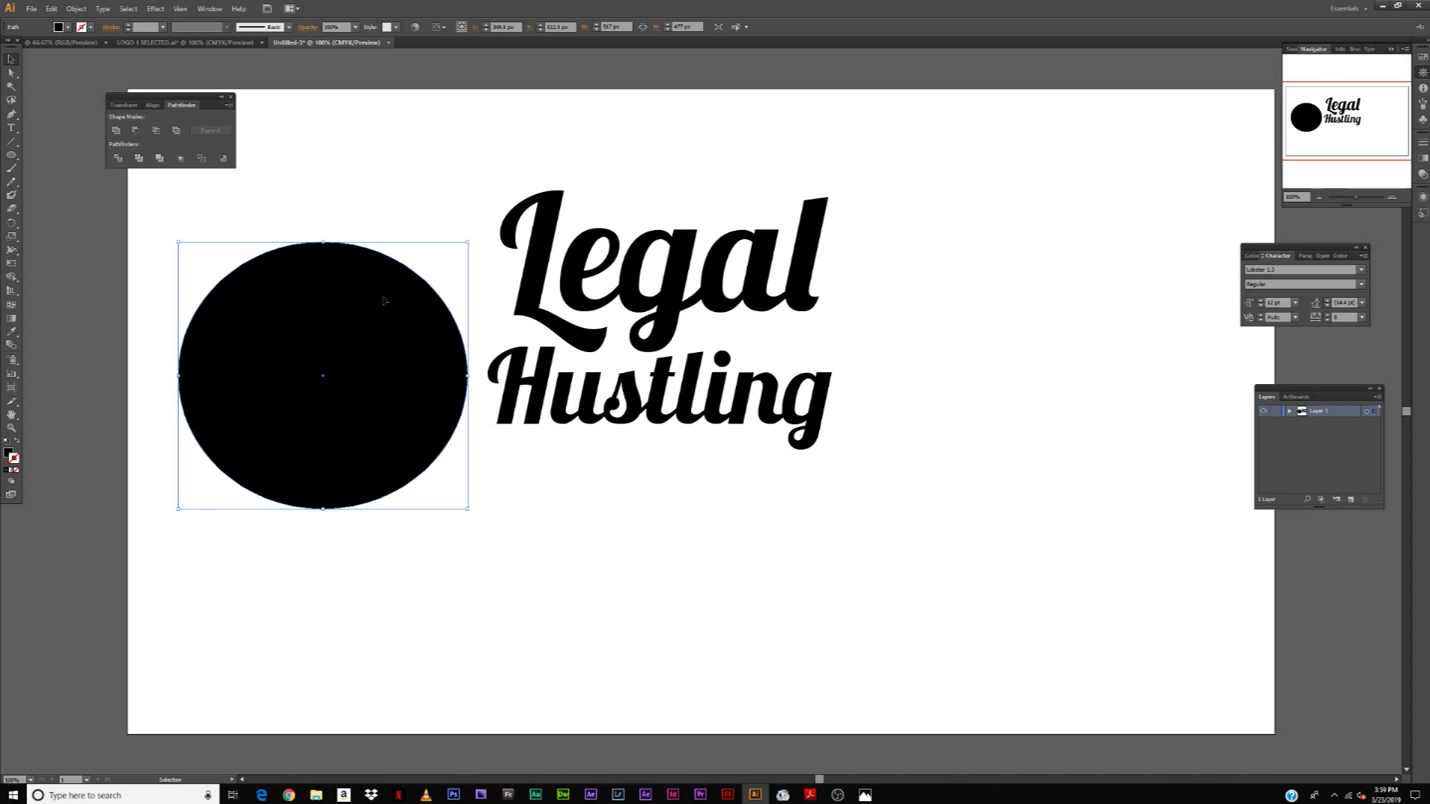
{"action": "mouse_move", "coordinate": [323, 240]}
{"action": "left_mouse_down"}
{"action": "mouse_move", "coordinate": [322, 270]}
{"action": "mouse_move", "coordinate": [323, 254]}
{"action": "left_mouse_up"}
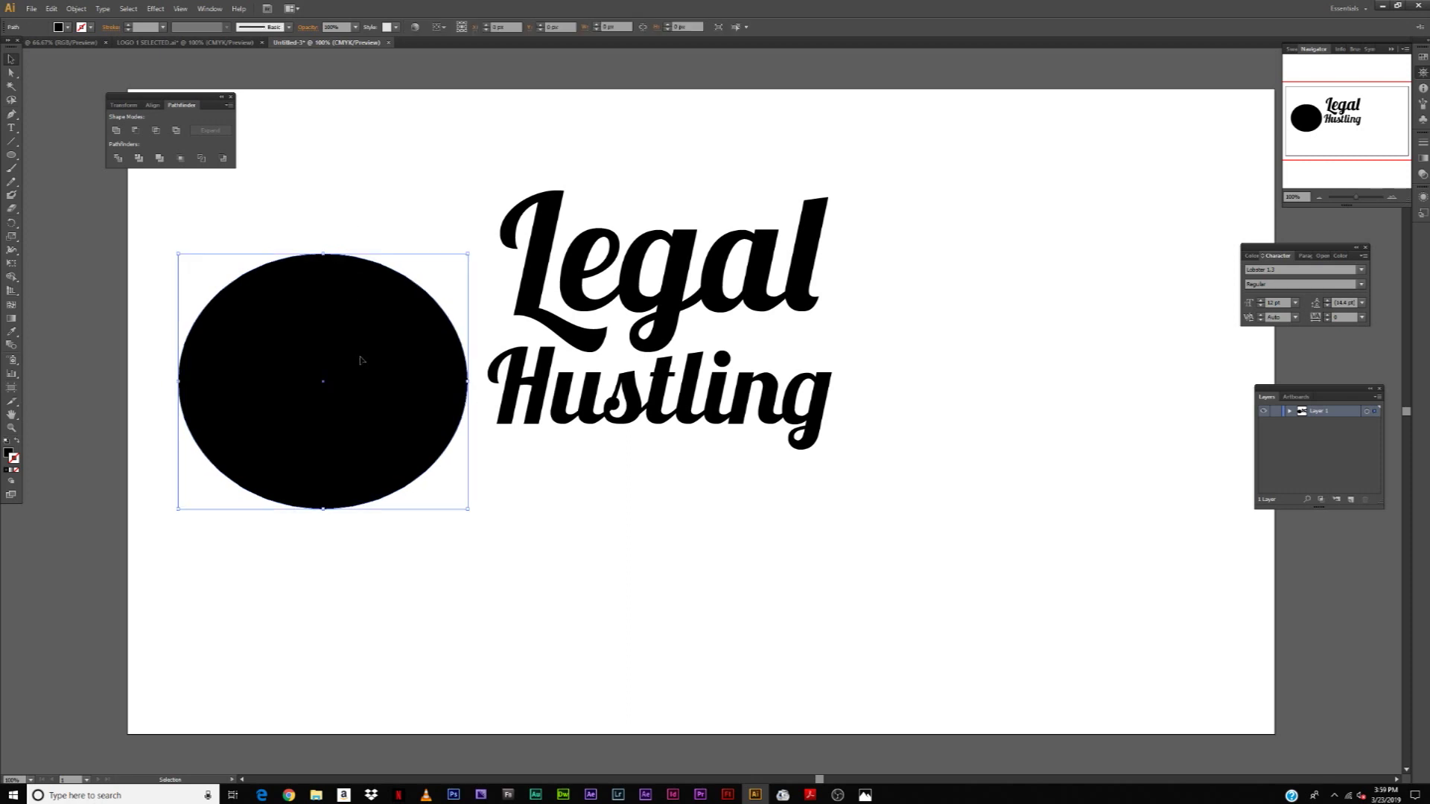
{"action": "key", "text": "Delete"}
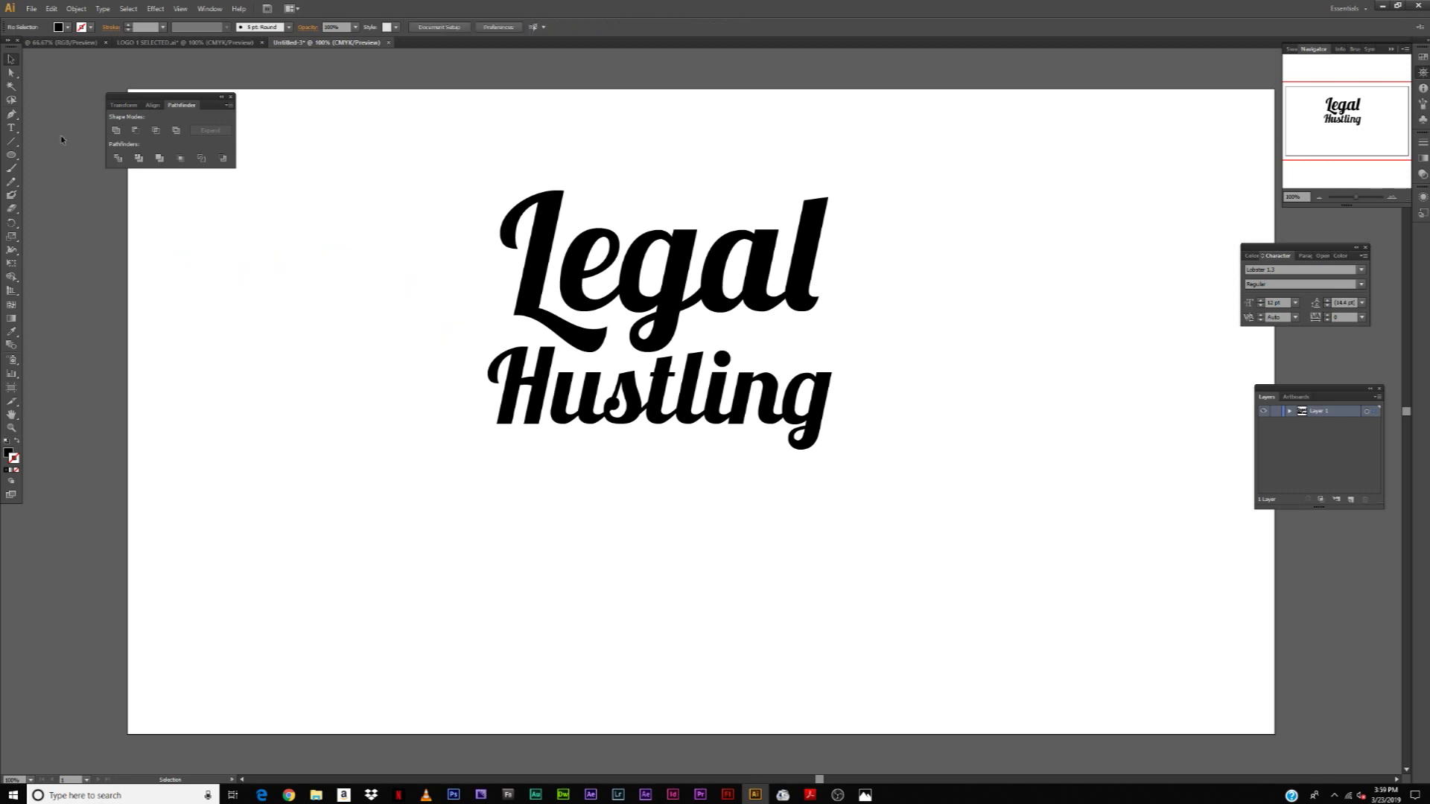
Draw a perfect black circle with the Ellipse tool and move it left of the text.
{"action": "left_click", "coordinate": [13, 157]}
{"action": "left_click", "coordinate": [12, 157]}
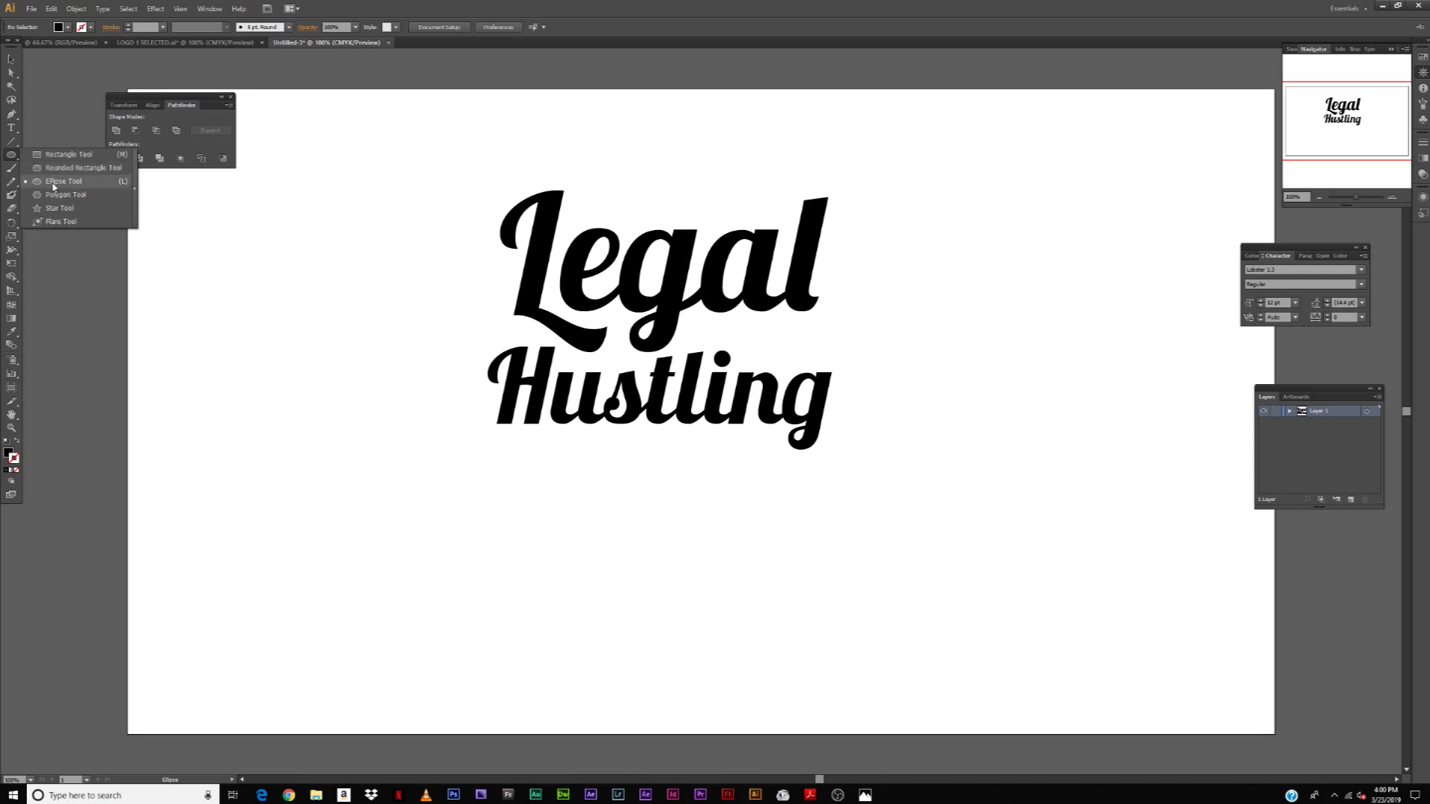
{"action": "left_click", "coordinate": [53, 186]}
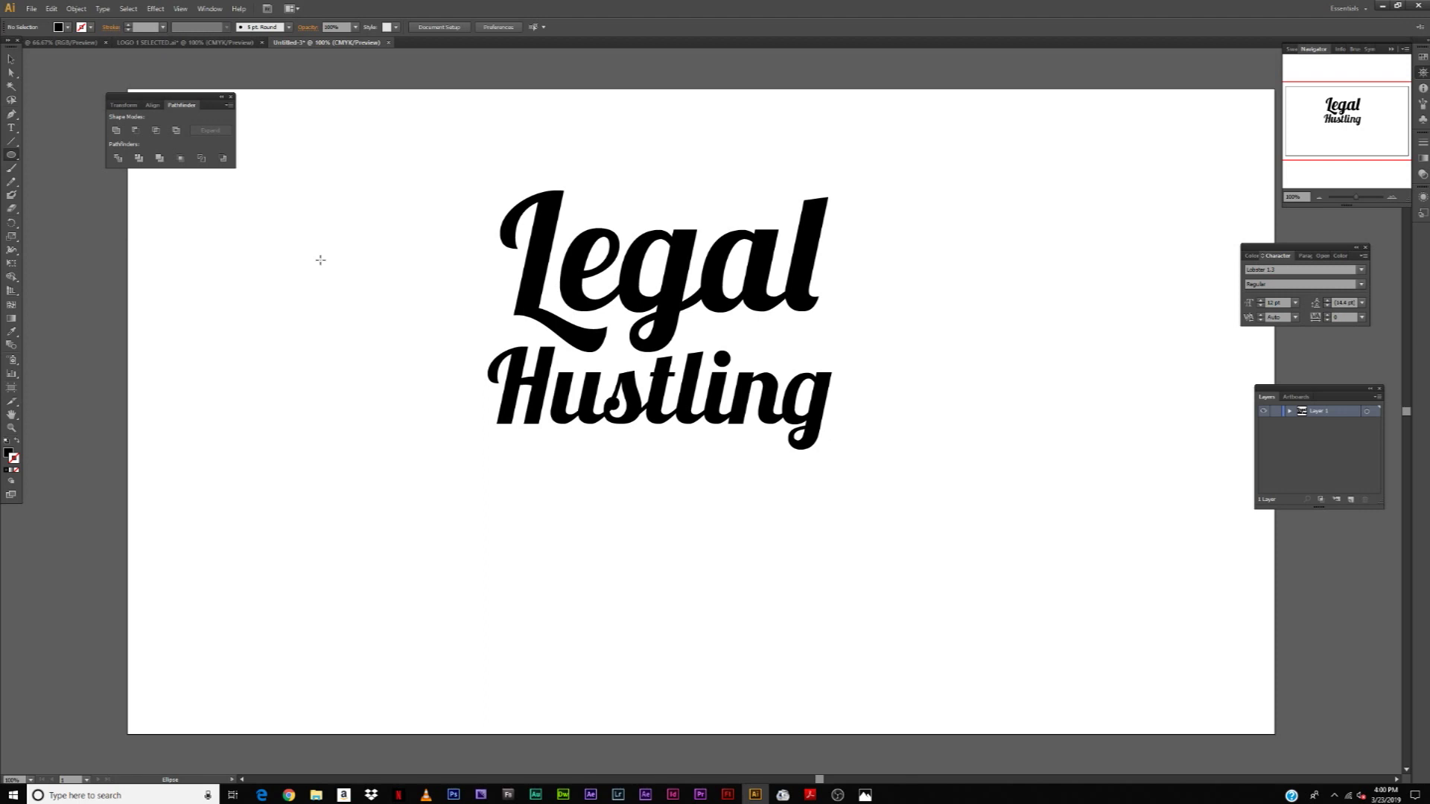
{"action": "left_click_drag", "start_coordinate": [277, 237], "coordinate": [407, 509]}
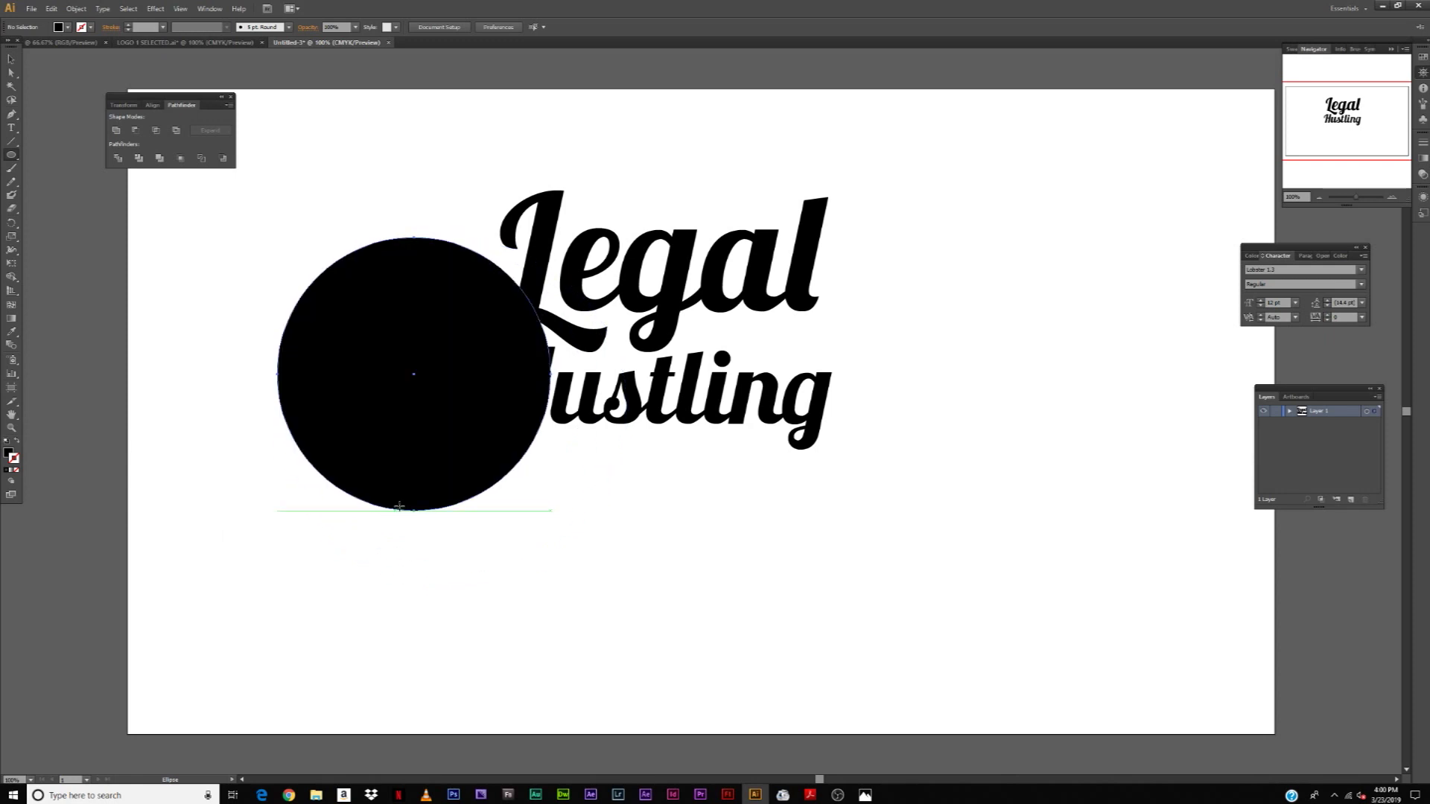
{"action": "left_click", "coordinate": [11, 59]}
{"action": "left_click_drag", "start_coordinate": [384, 319], "coordinate": [288, 262]}
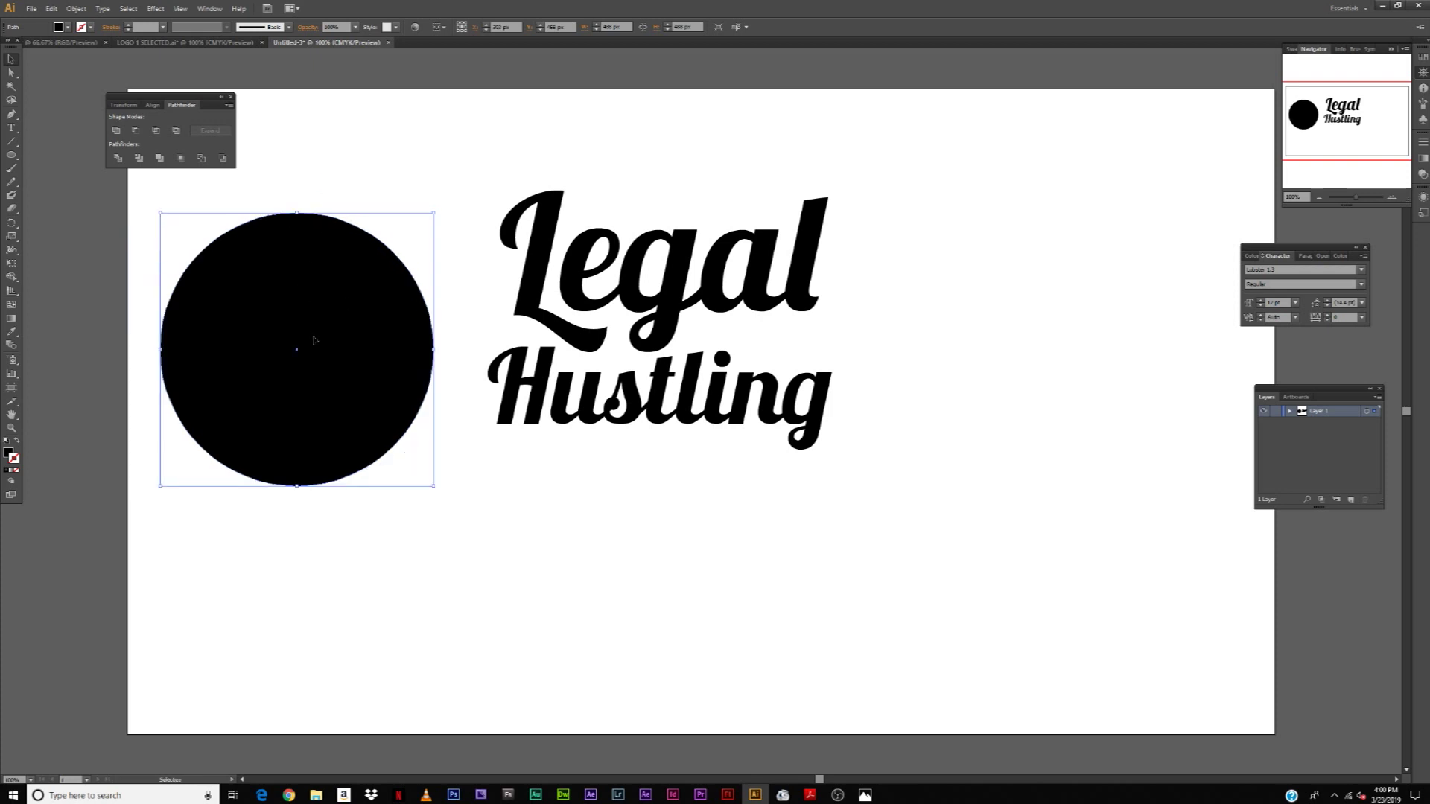
{"action": "left_click", "coordinate": [444, 453]}
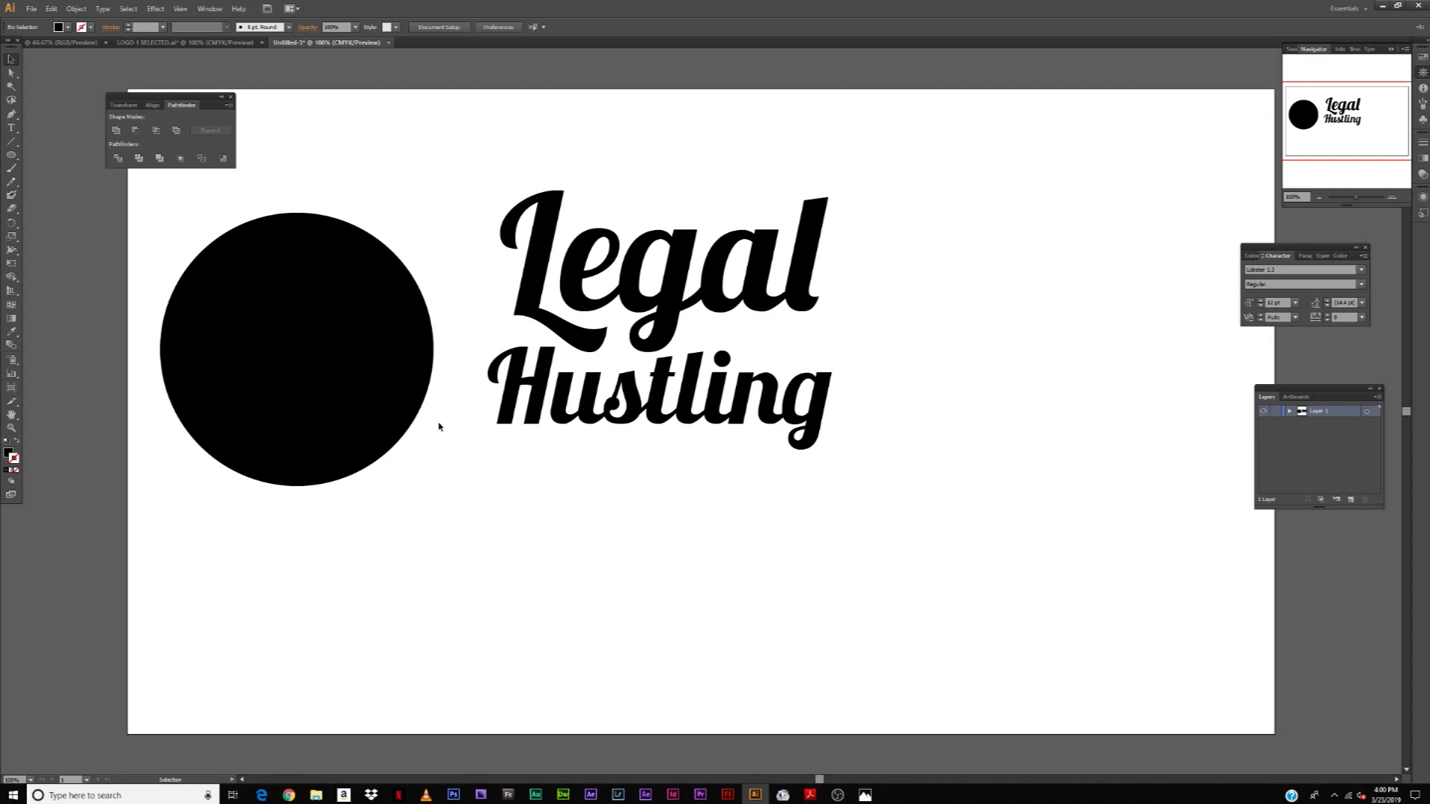
Trace a freeform path around the circle's left side, then undo it.
{"action": "left_click", "coordinate": [360, 373]}
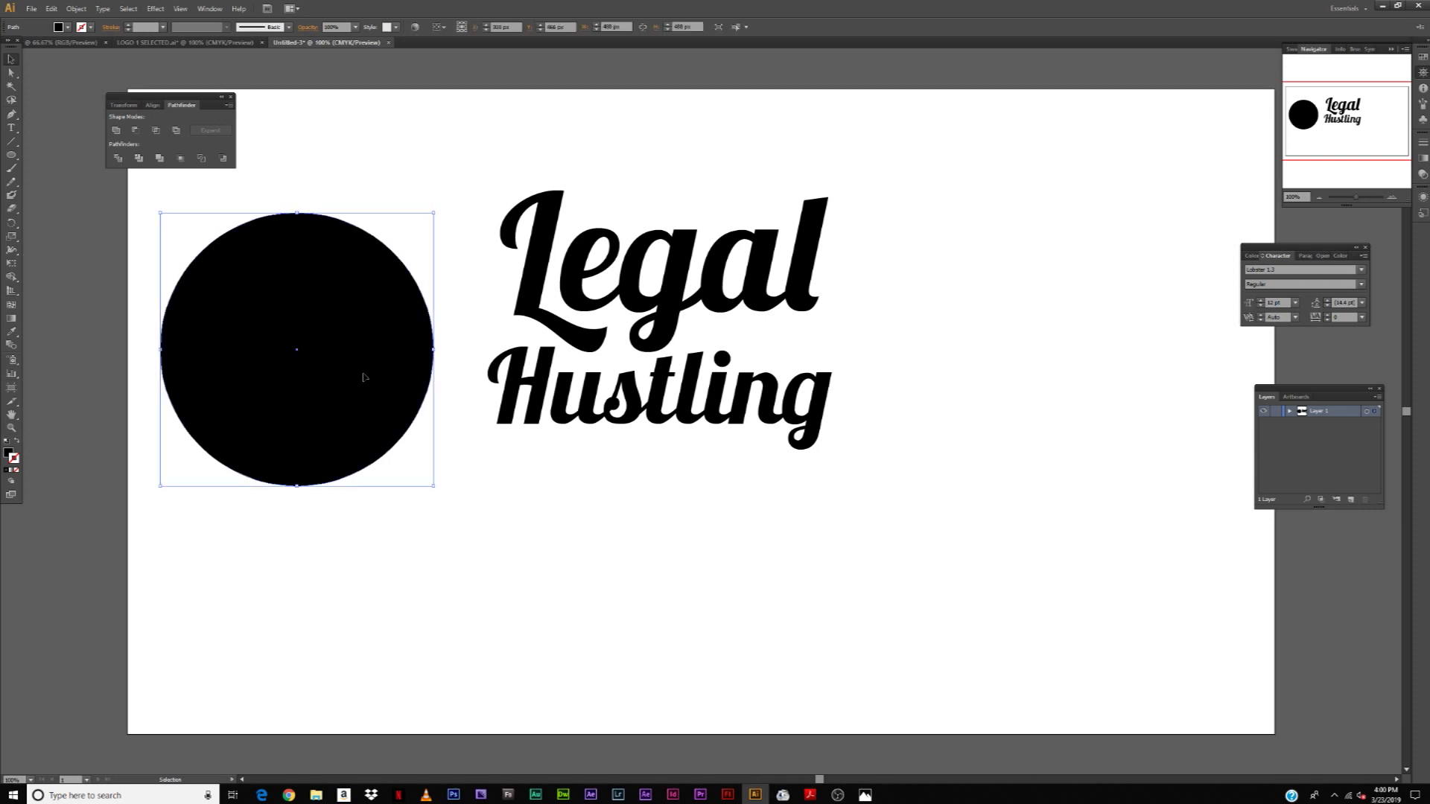
{"action": "key", "text": "p"}
{"action": "left_click", "coordinate": [267, 250]}
{"action": "left_click", "coordinate": [371, 320]}
{"action": "left_click", "coordinate": [392, 385]}
{"action": "left_click_drag", "start_coordinate": [355, 439], "coordinate": [297, 453]}
{"action": "left_click", "coordinate": [213, 412]}
{"action": "left_click", "coordinate": [201, 304]}
{"action": "left_click", "coordinate": [227, 261]}
{"action": "left_click", "coordinate": [267, 250]}
{"action": "key", "text": "ctrl+z"}
{"action": "key", "text": "ctrl+z"}
{"action": "key", "text": "ctrl+z"}
{"action": "key", "text": "ctrl+z"}
{"action": "key", "text": "ctrl+z"}
{"action": "key", "text": "ctrl+z"}
{"action": "key", "text": "ctrl+z"}
{"action": "key", "text": "ctrl+z"}
{"action": "key", "text": "ctrl+z"}
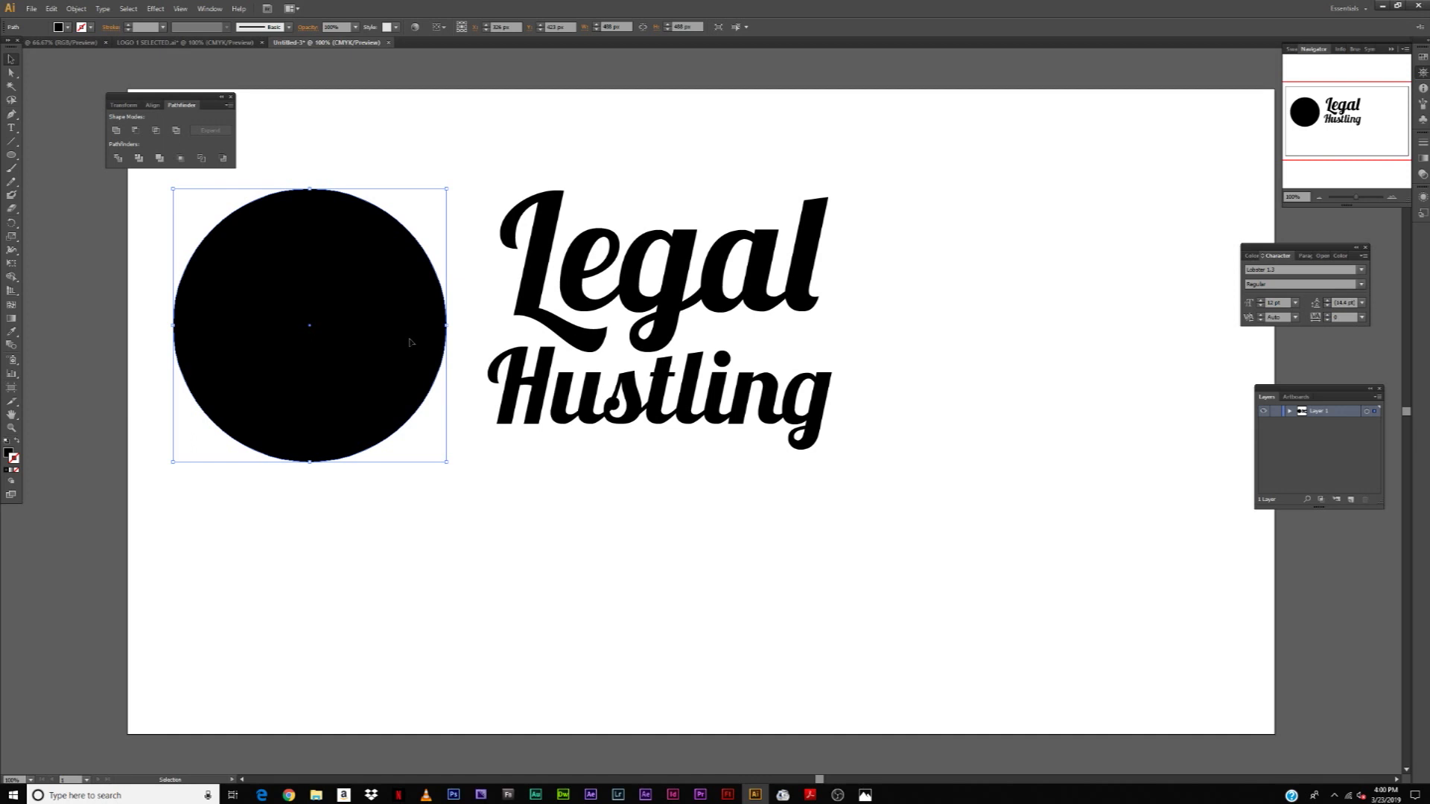
Alt-drag a duplicate circle and place it below the text's right end.
{"action": "left_click", "coordinate": [51, 9]}
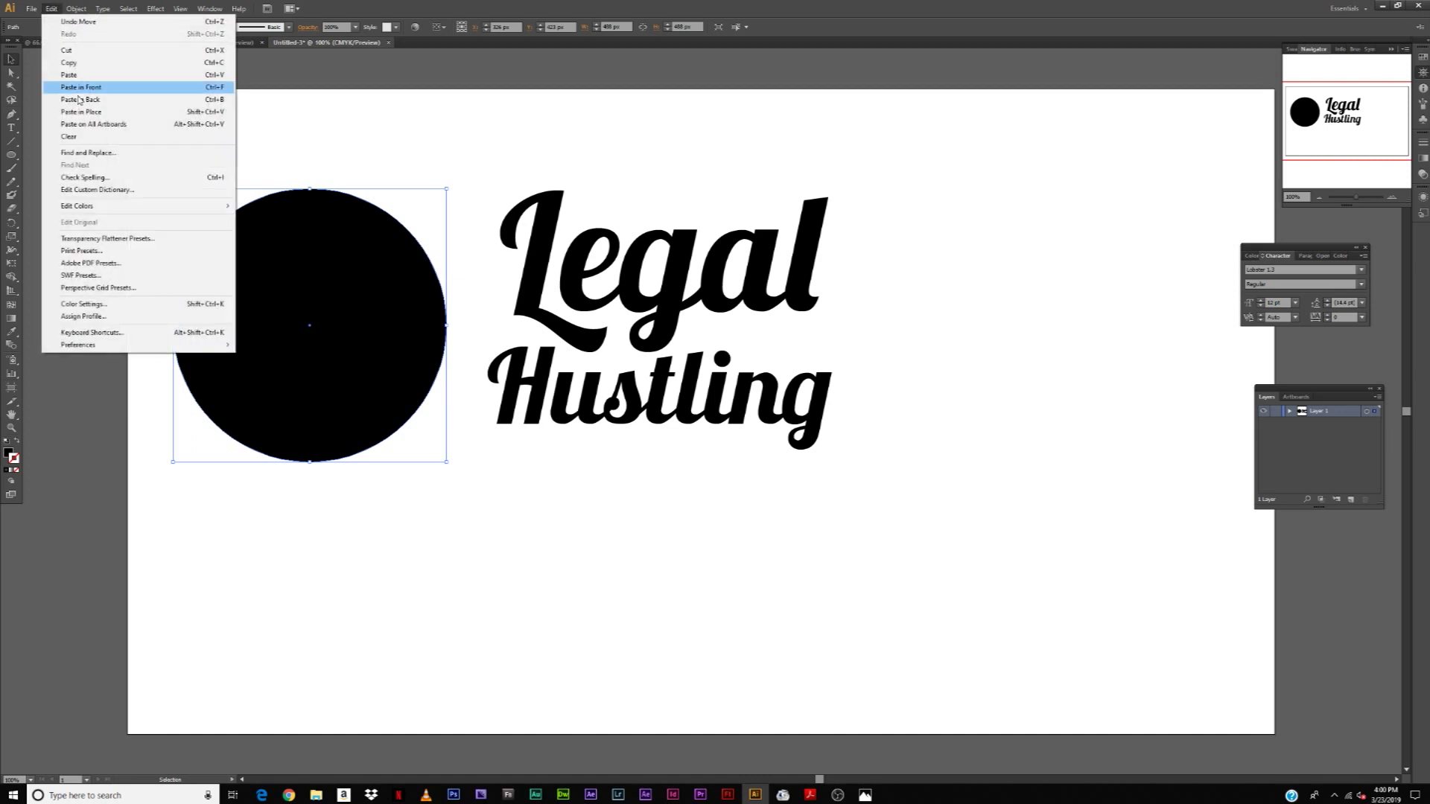
{"action": "left_click", "coordinate": [578, 591]}
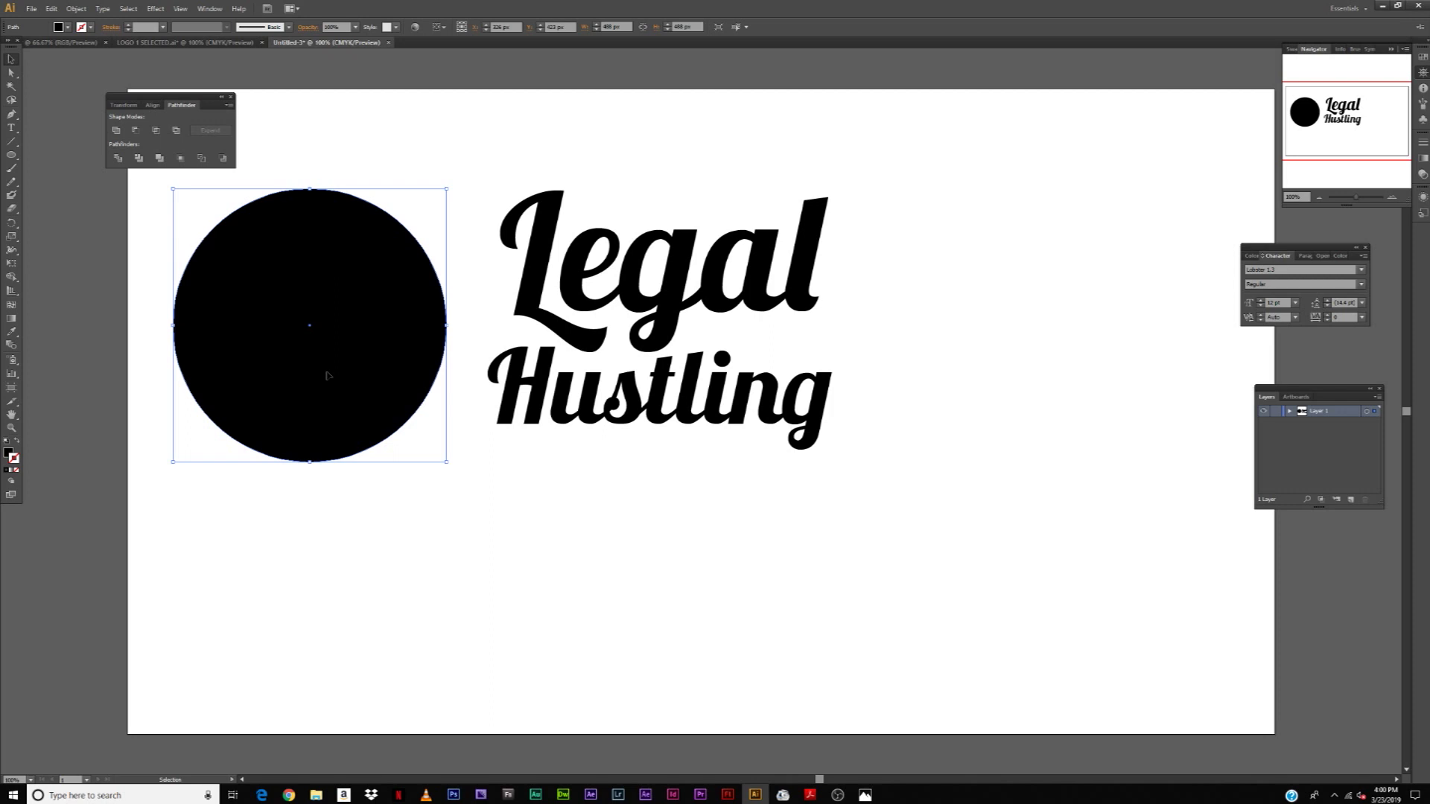
{"action": "left_click", "coordinate": [482, 546]}
{"action": "left_click", "coordinate": [351, 351]}
{"action": "mouse_move", "coordinate": [352, 363]}
{"action": "left_mouse_down"}
{"action": "mouse_move", "coordinate": [409, 440]}
{"action": "mouse_move", "coordinate": [582, 592]}
{"action": "mouse_move", "coordinate": [425, 357]}
{"action": "mouse_move", "coordinate": [328, 322]}
{"action": "mouse_move", "coordinate": [347, 355]}
{"action": "left_mouse_up"}
{"action": "key", "text": "alt"}
{"action": "key", "text": "alt"}
{"action": "left_click_drag", "start_coordinate": [352, 292], "coordinate": [945, 384]}
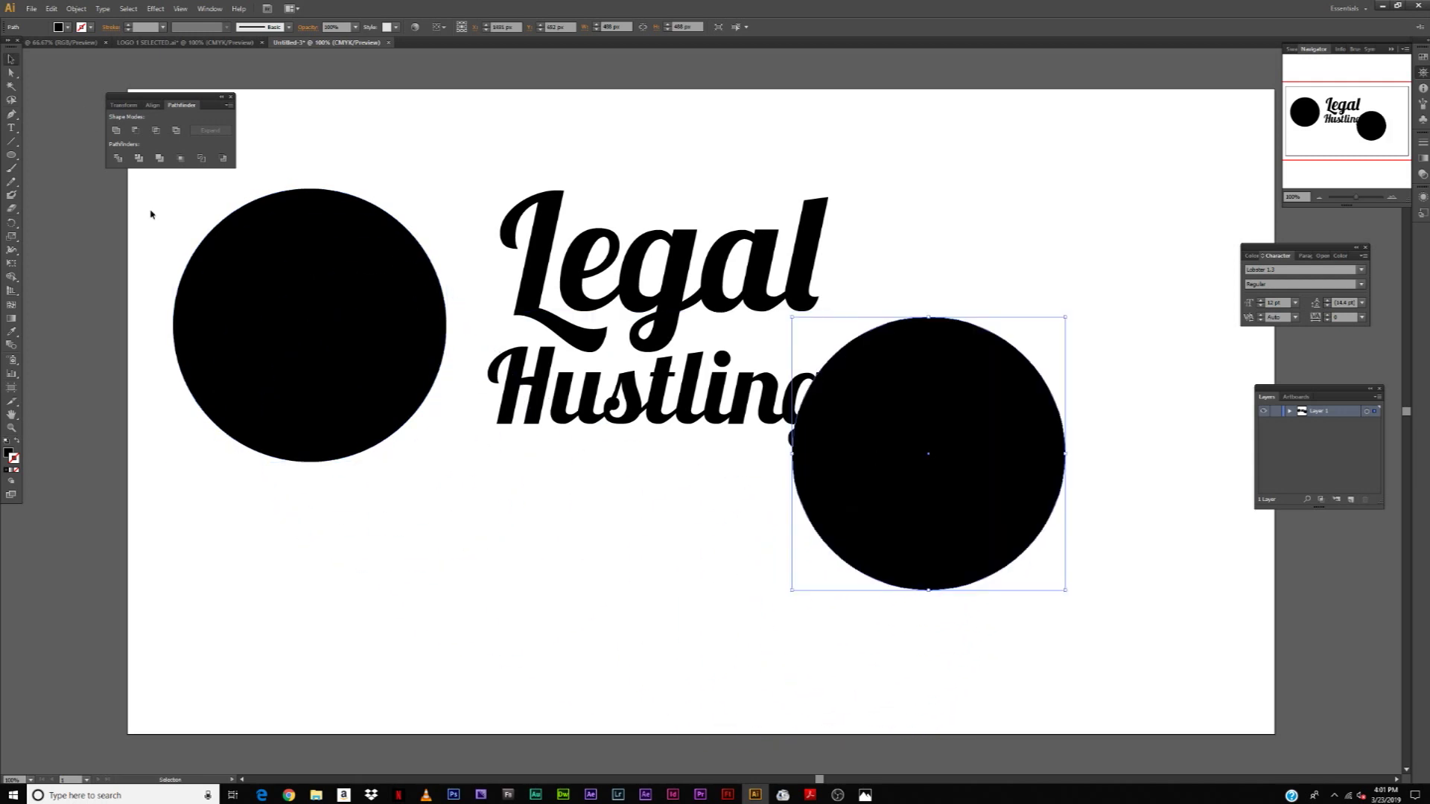
Reposition both circles so each partly overlaps the word Hustling.
{"action": "left_click_drag", "start_coordinate": [298, 292], "coordinate": [249, 377]}
{"action": "left_click_drag", "start_coordinate": [307, 431], "coordinate": [405, 336]}
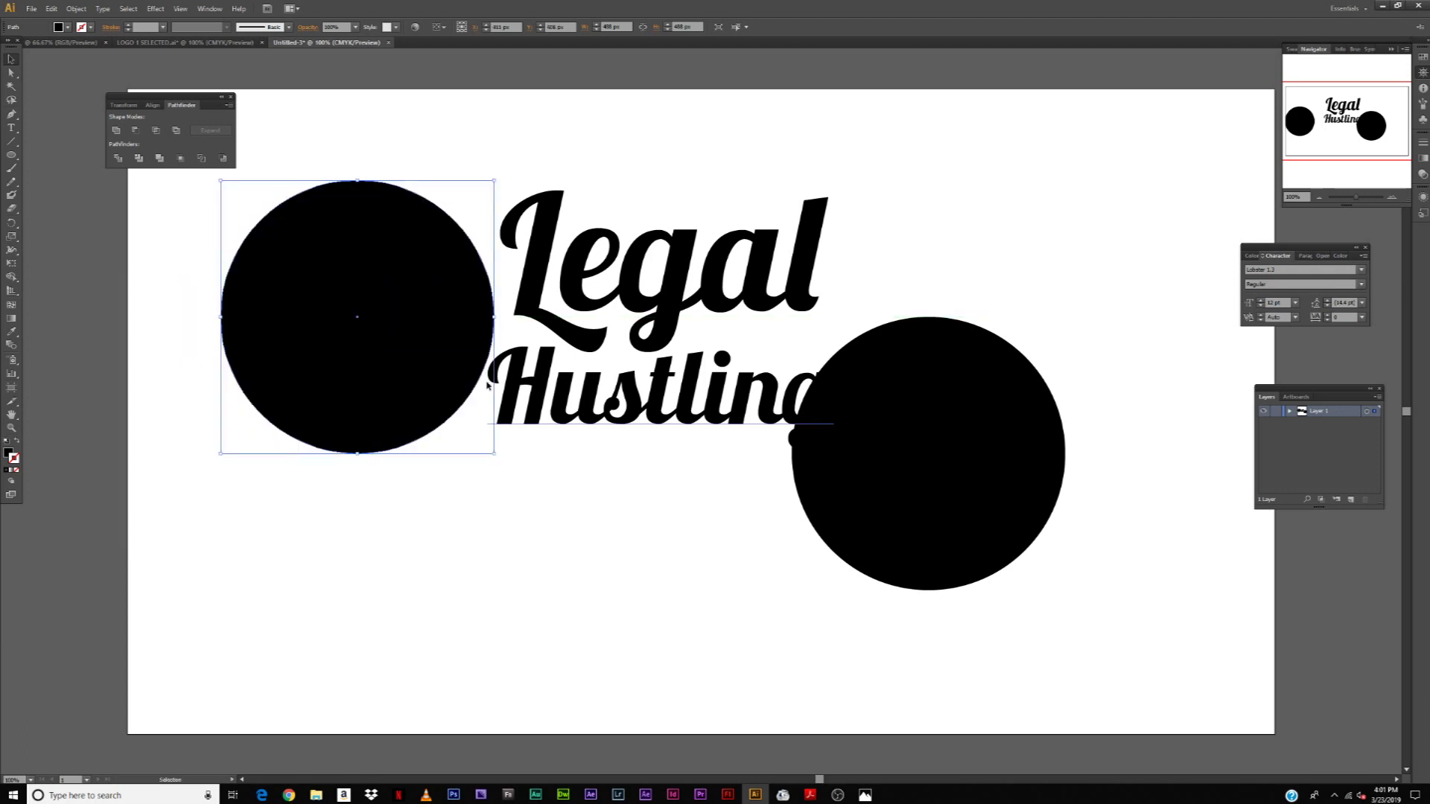
{"action": "left_click_drag", "start_coordinate": [949, 444], "coordinate": [808, 492]}
{"action": "left_click_drag", "start_coordinate": [399, 361], "coordinate": [403, 455]}
{"action": "left_click_drag", "start_coordinate": [814, 528], "coordinate": [788, 535]}
{"action": "left_click", "coordinate": [1051, 446]}
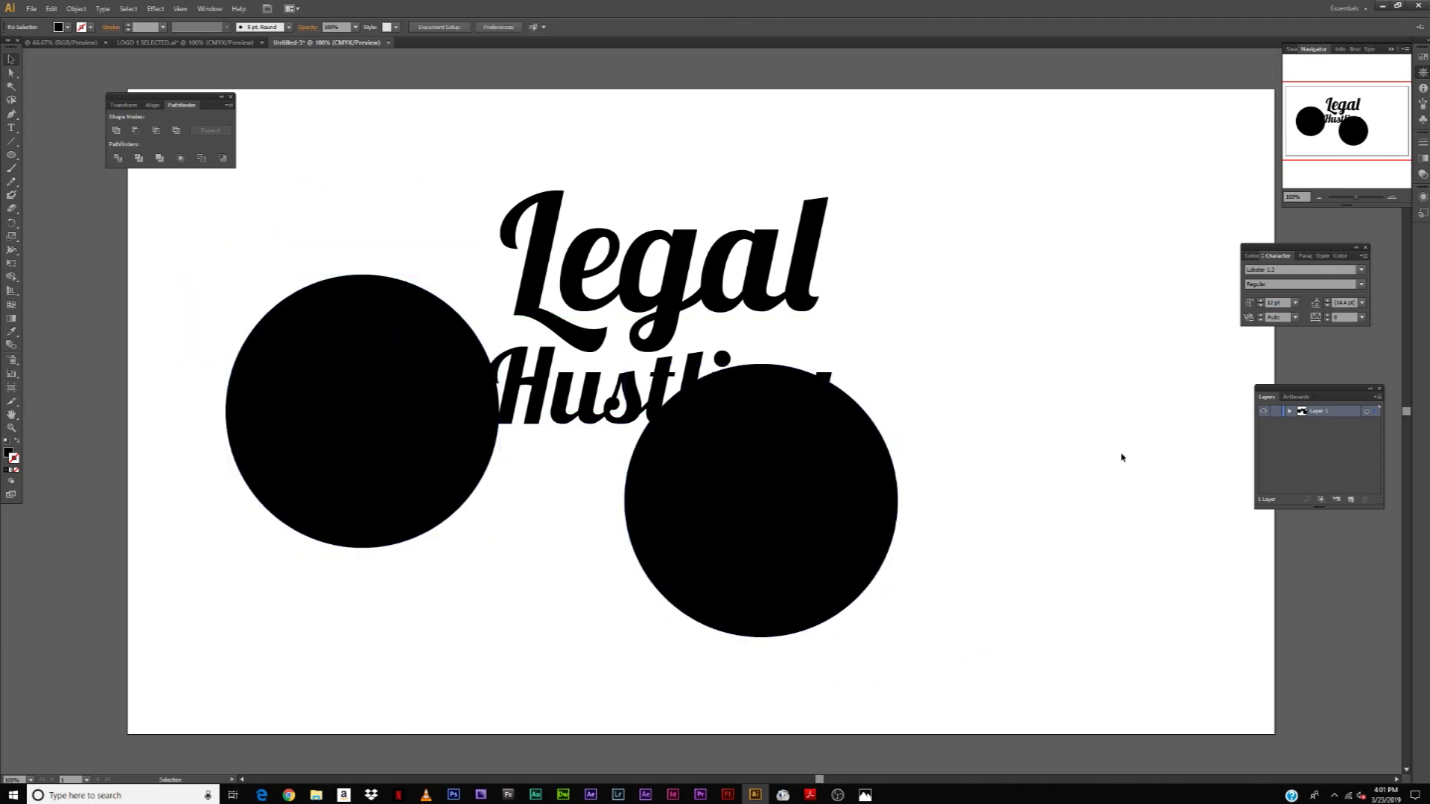
Paste an extra circle at the upper right, delete it, and move the lower circle left.
{"action": "left_click", "coordinate": [417, 350]}
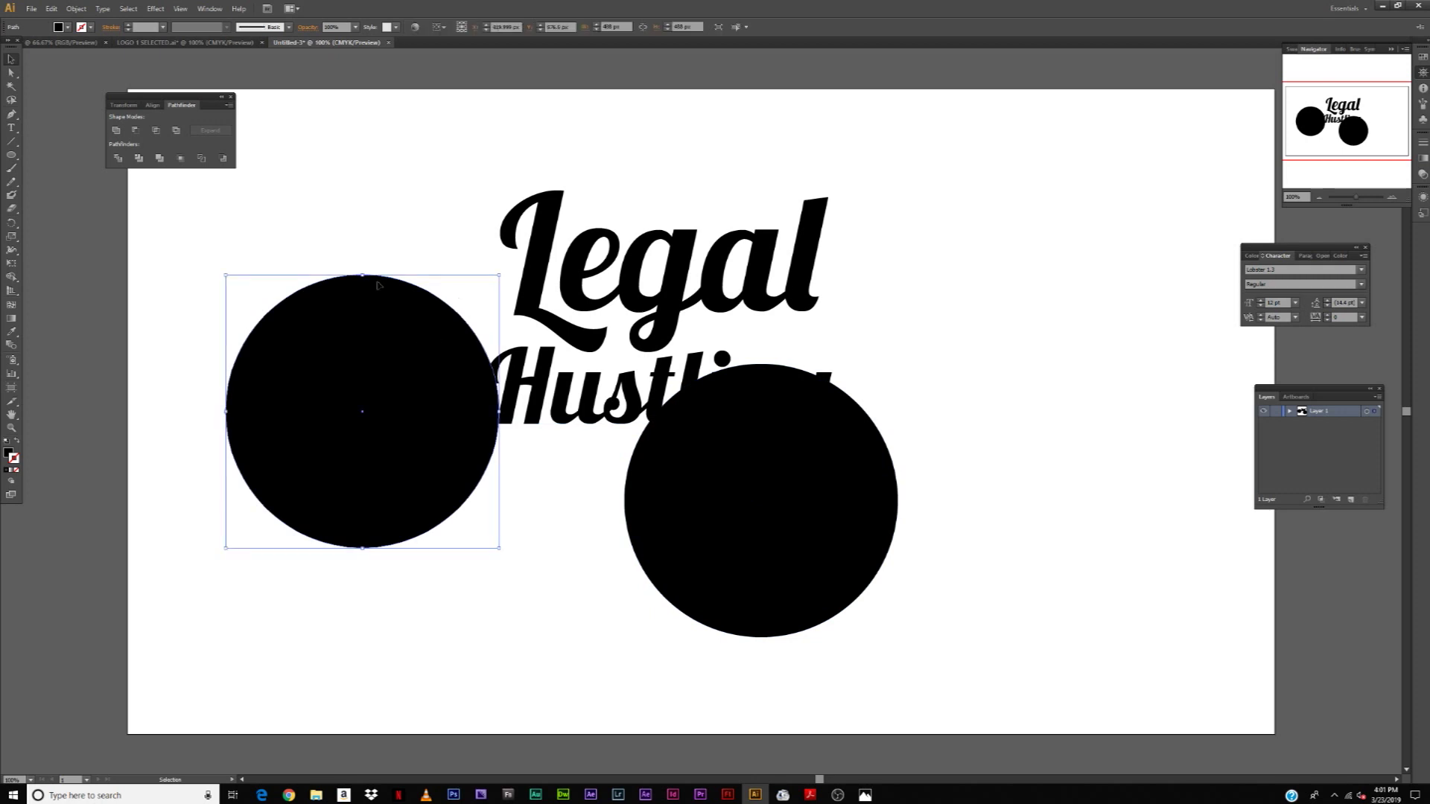
{"action": "left_click", "coordinate": [51, 8]}
{"action": "left_click", "coordinate": [83, 63]}
{"action": "left_click", "coordinate": [325, 239]}
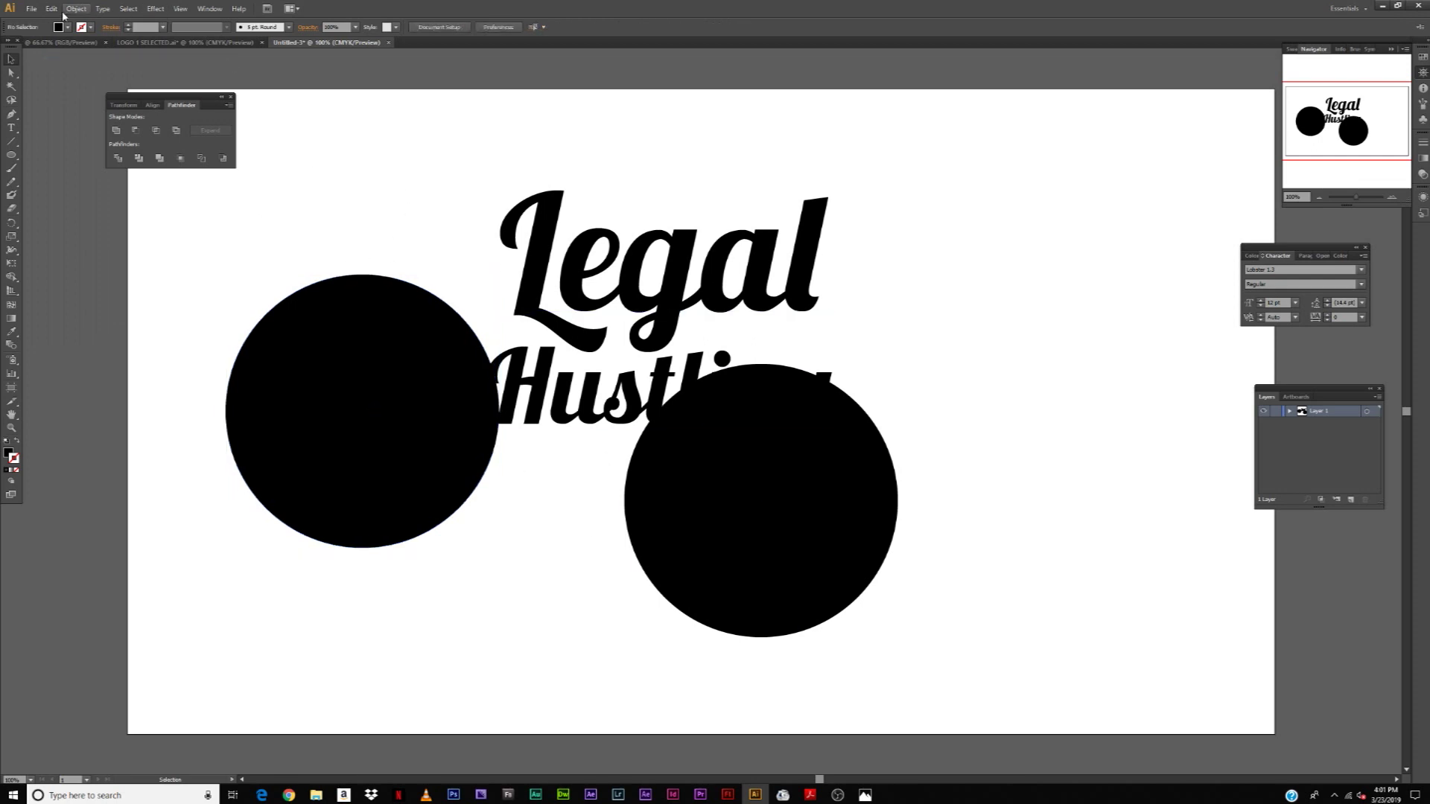
{"action": "left_click", "coordinate": [304, 375]}
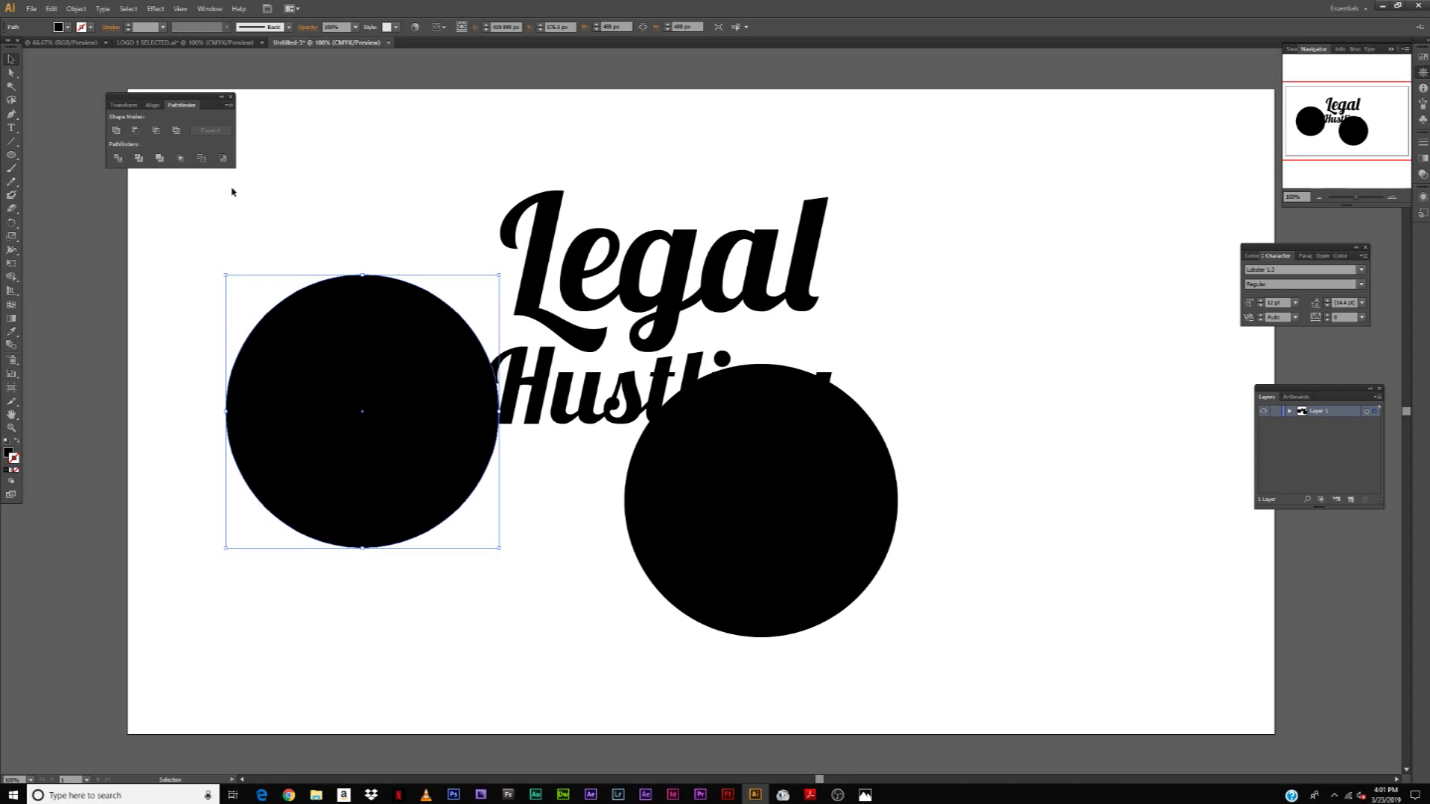
{"action": "left_click", "coordinate": [392, 189]}
{"action": "left_click", "coordinate": [361, 361]}
{"action": "left_click", "coordinate": [260, 170]}
{"action": "left_click", "coordinate": [52, 8]}
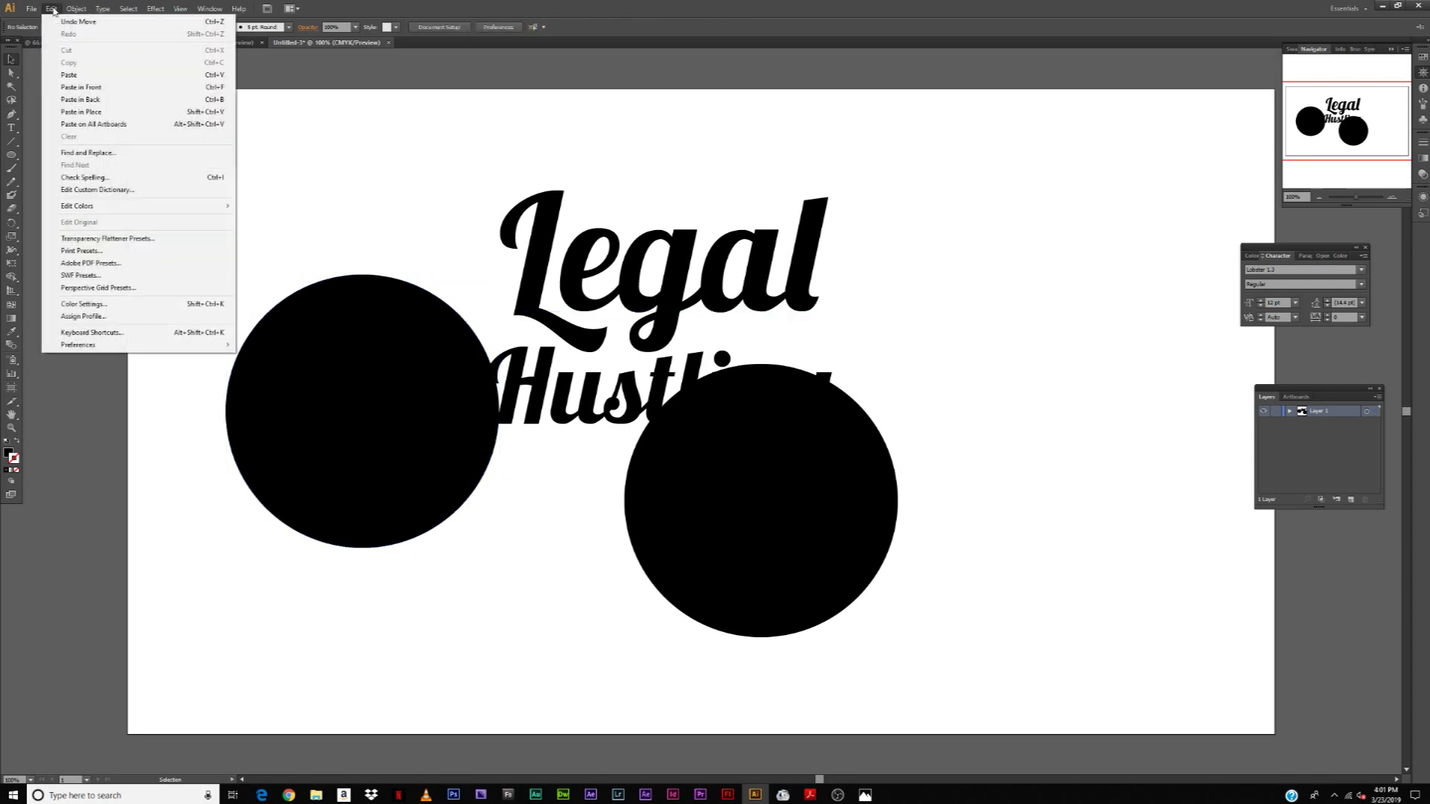
{"action": "left_click", "coordinate": [71, 74]}
{"action": "left_click_drag", "start_coordinate": [785, 412], "coordinate": [1078, 231]}
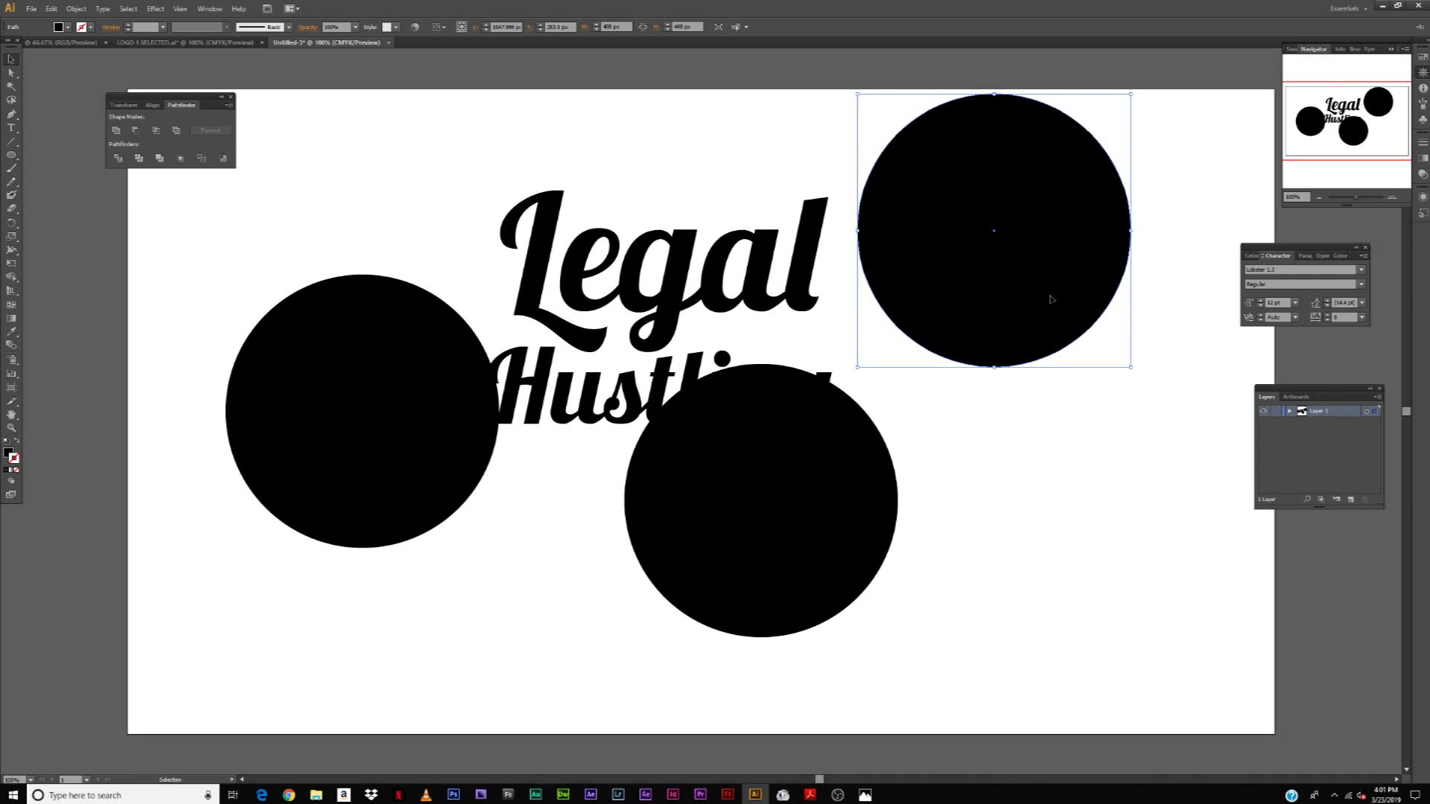
{"action": "key", "text": "Delete"}
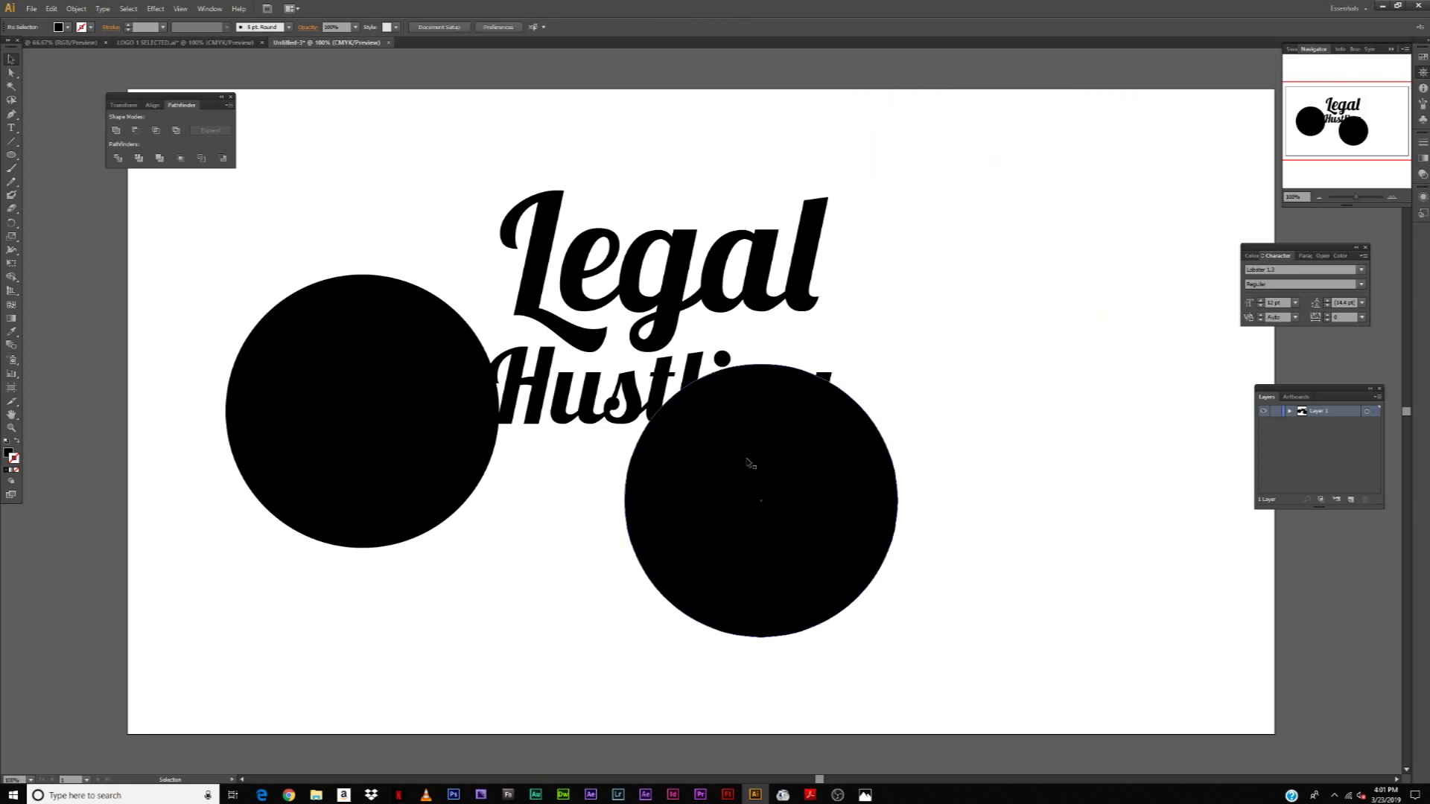
{"action": "left_click_drag", "start_coordinate": [802, 487], "coordinate": [298, 405]}
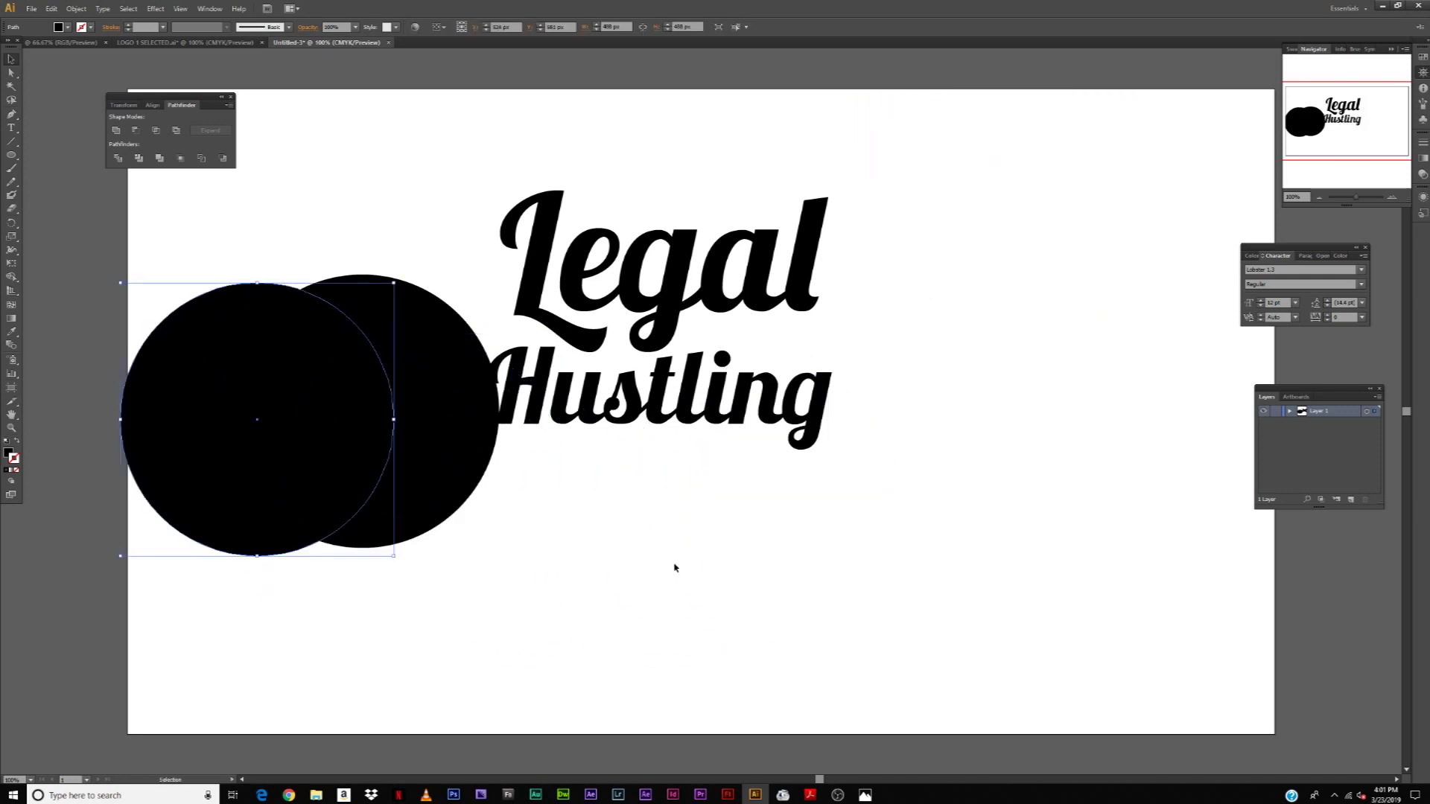
Shift the Legal Hustling text right and stack both circles near the centre, then select them.
{"action": "left_click_drag", "start_coordinate": [452, 410], "coordinate": [293, 495]}
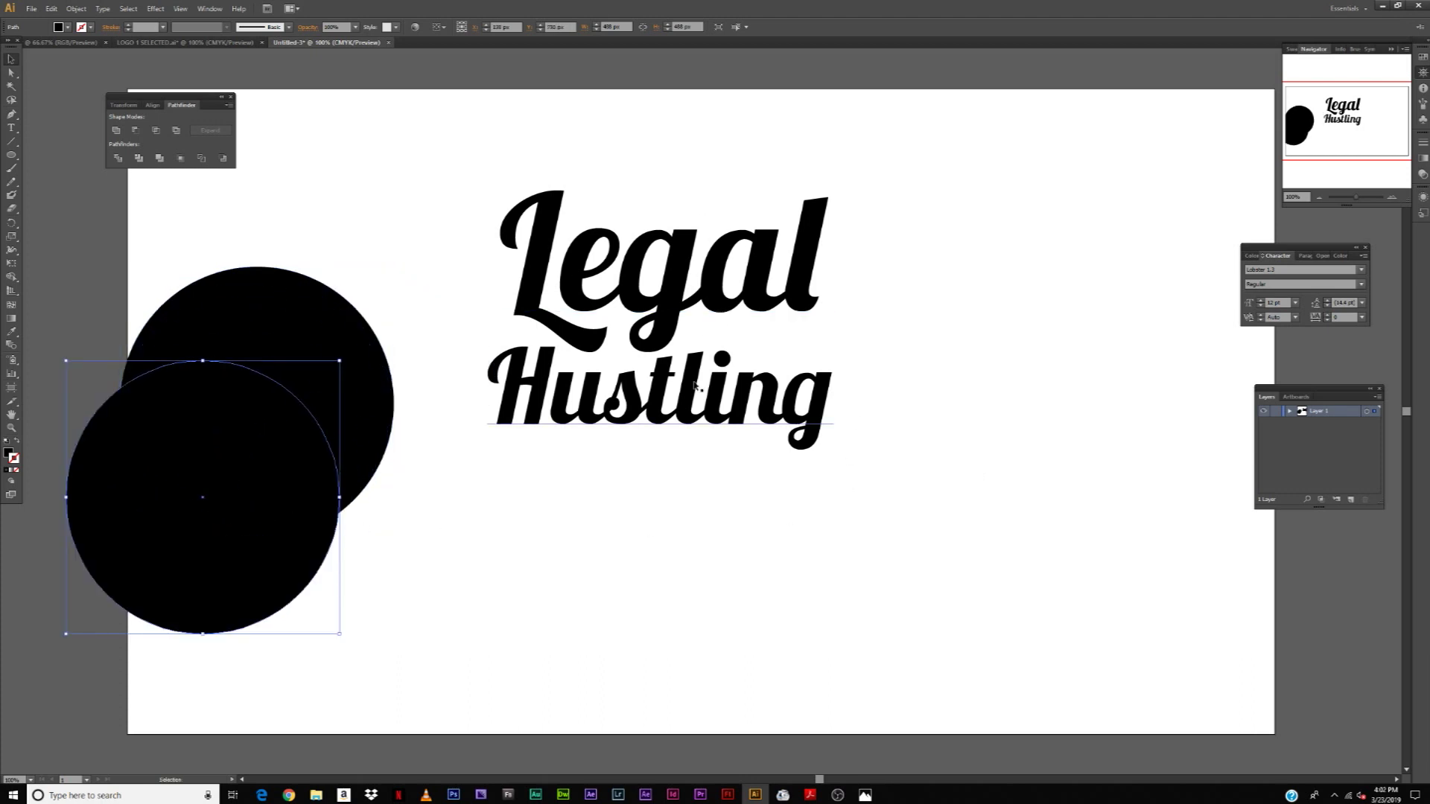
{"action": "left_click_drag", "start_coordinate": [940, 501], "coordinate": [552, 174]}
{"action": "left_click_drag", "start_coordinate": [639, 307], "coordinate": [1065, 420]}
{"action": "left_click", "coordinate": [447, 386]}
{"action": "left_click_drag", "start_coordinate": [318, 353], "coordinate": [674, 301]}
{"action": "left_click_drag", "start_coordinate": [187, 423], "coordinate": [566, 303]}
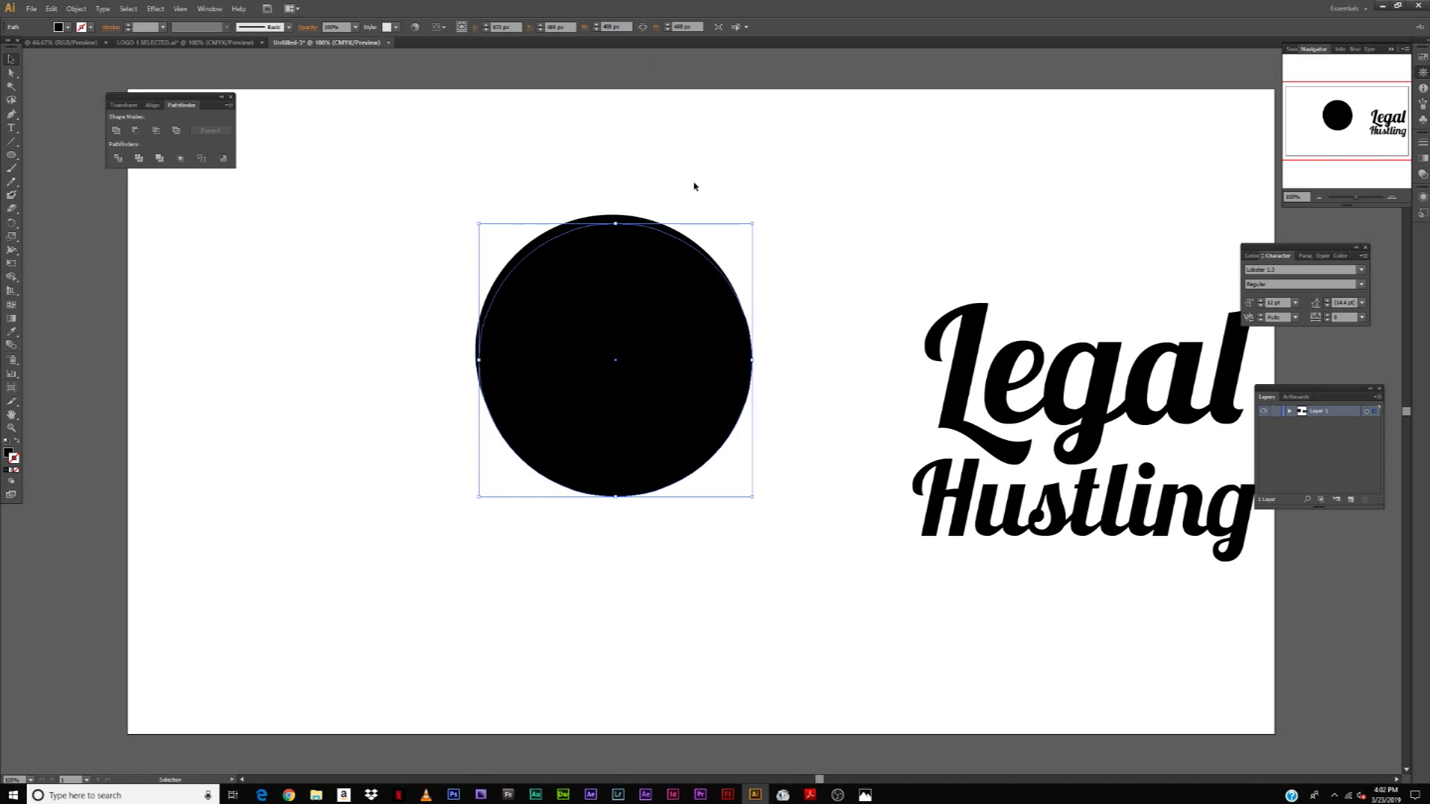
{"action": "left_click_drag", "start_coordinate": [694, 186], "coordinate": [695, 351]}
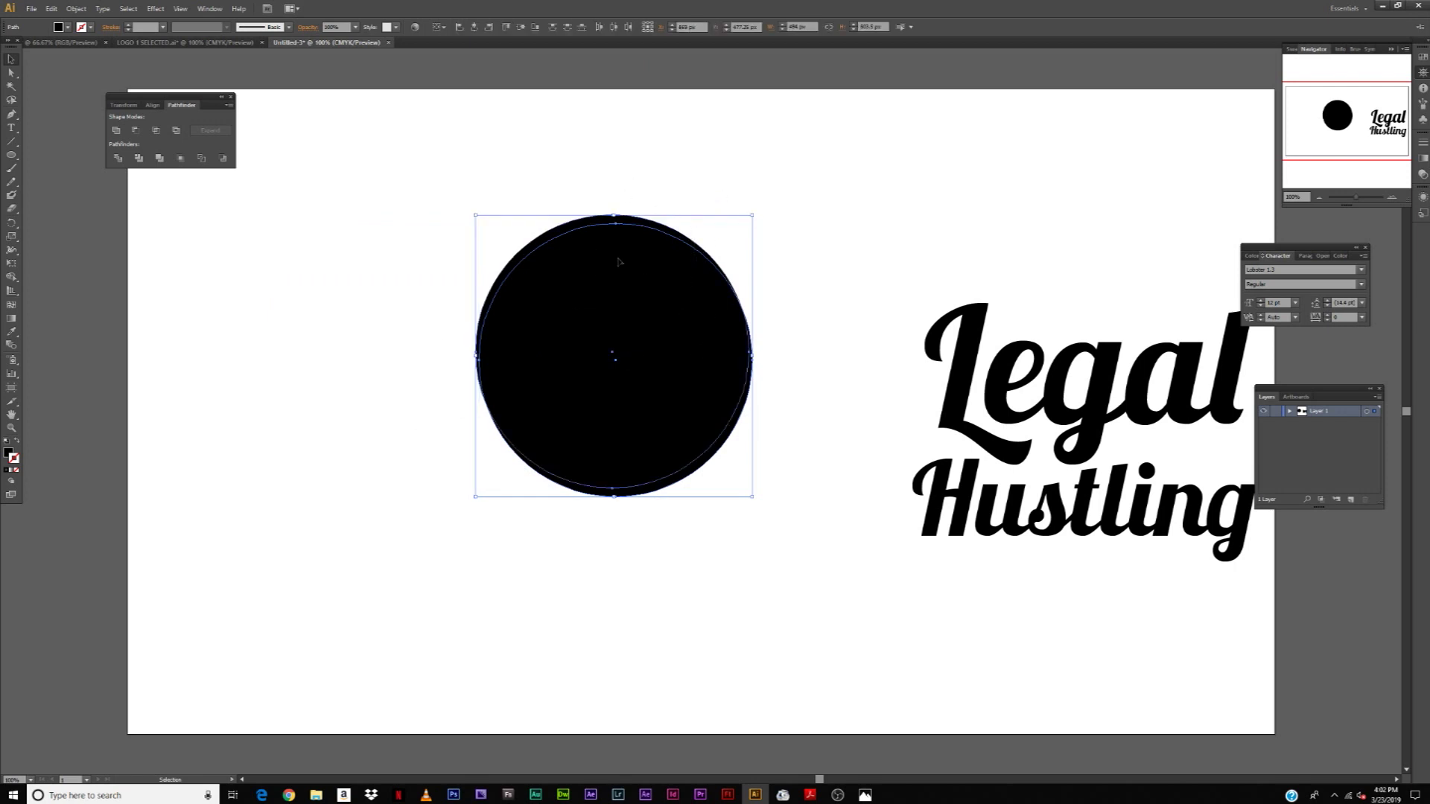
{"action": "left_click", "coordinate": [210, 8]}
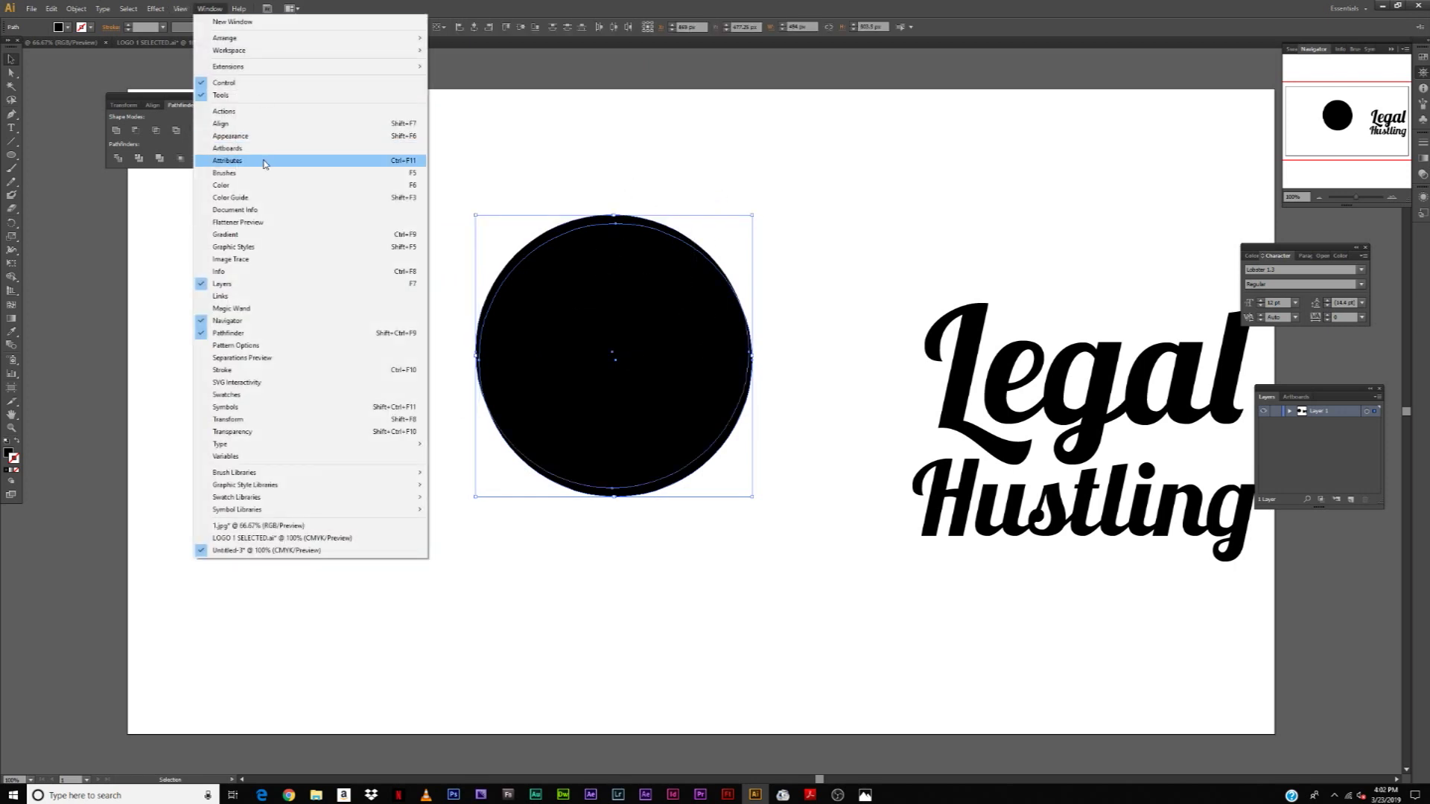
Centre the two circles on each other both vertically and horizontally.
{"action": "left_click", "coordinate": [245, 124]}
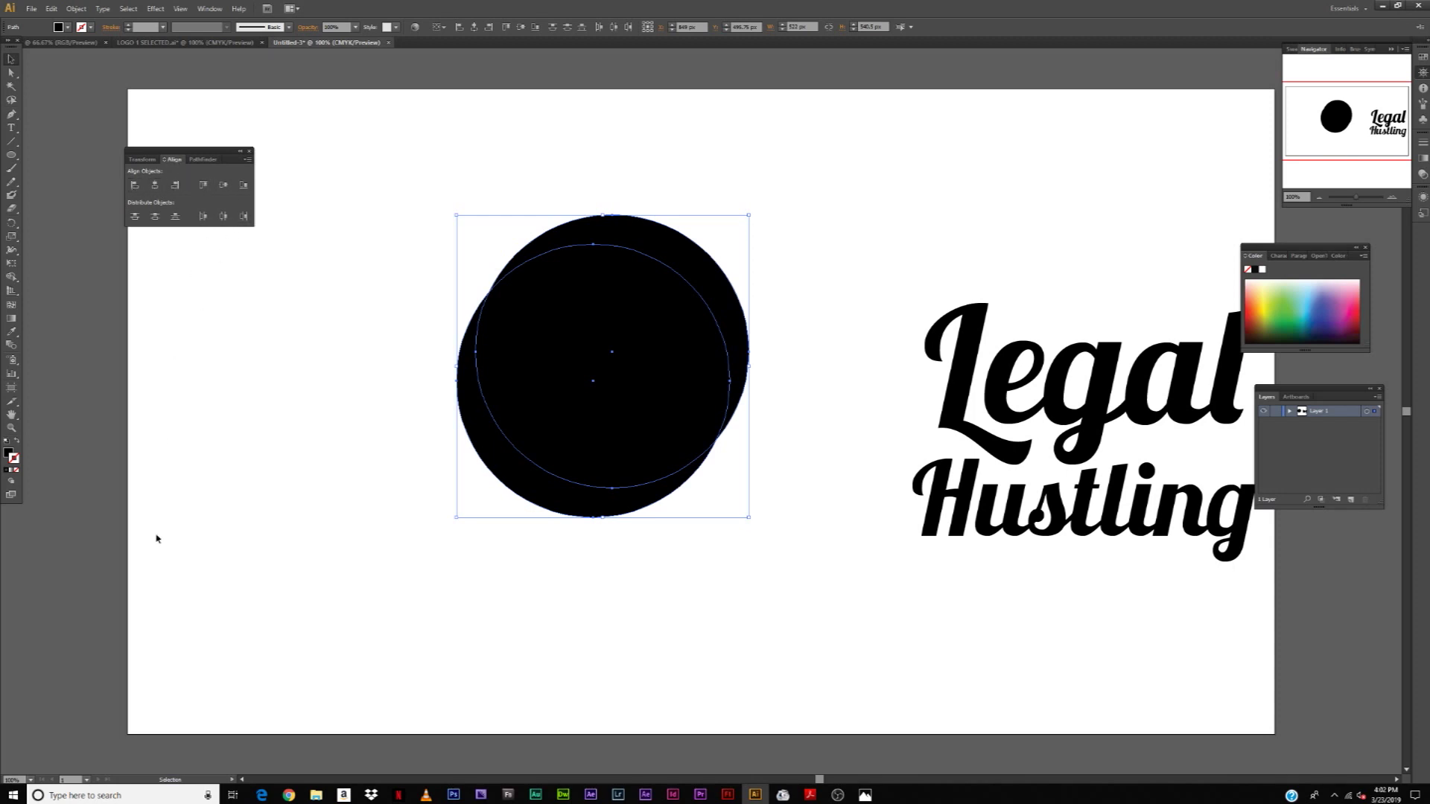
{"action": "left_click", "coordinate": [224, 185]}
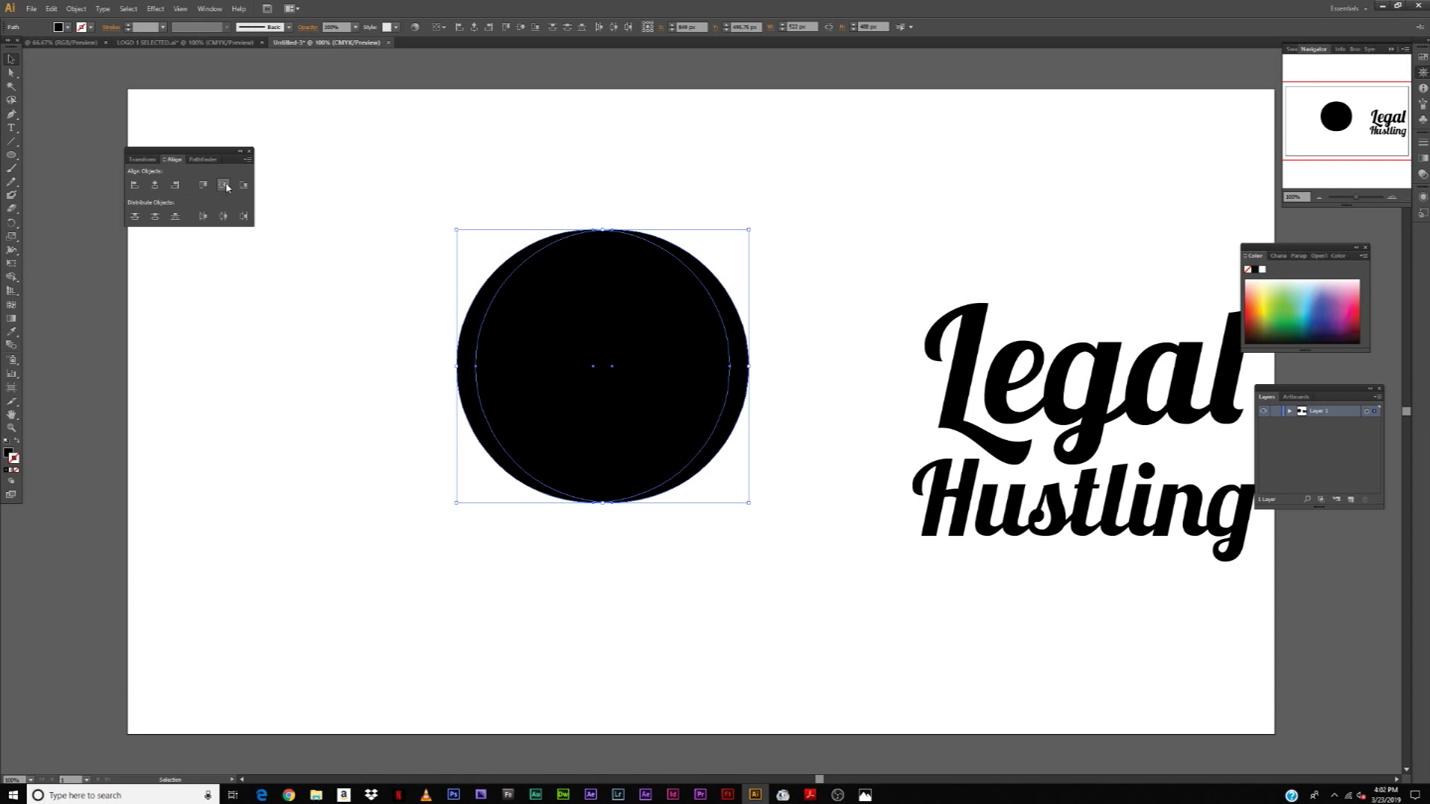
{"action": "left_click", "coordinate": [154, 186]}
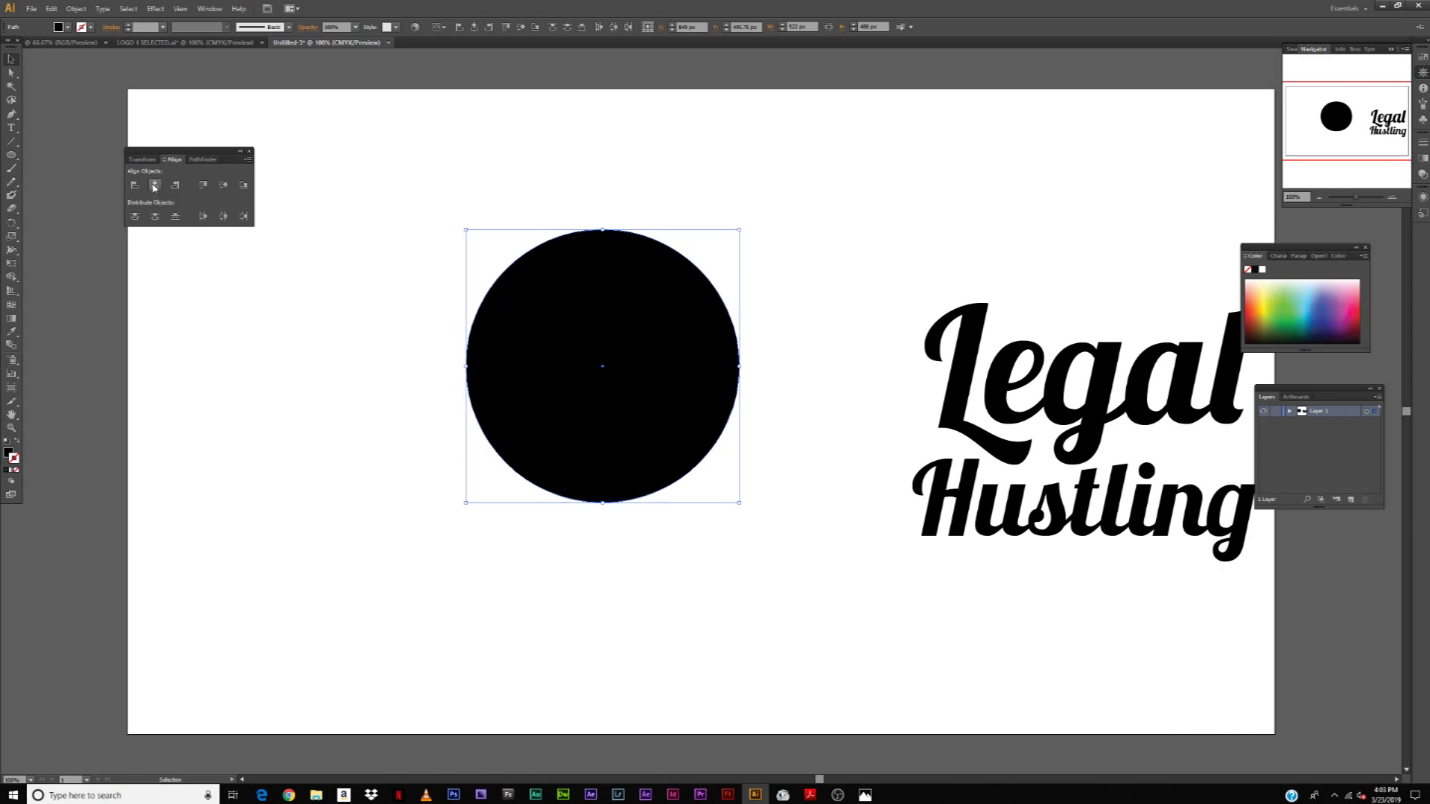
{"action": "left_click", "coordinate": [756, 207]}
{"action": "left_click", "coordinate": [656, 317]}
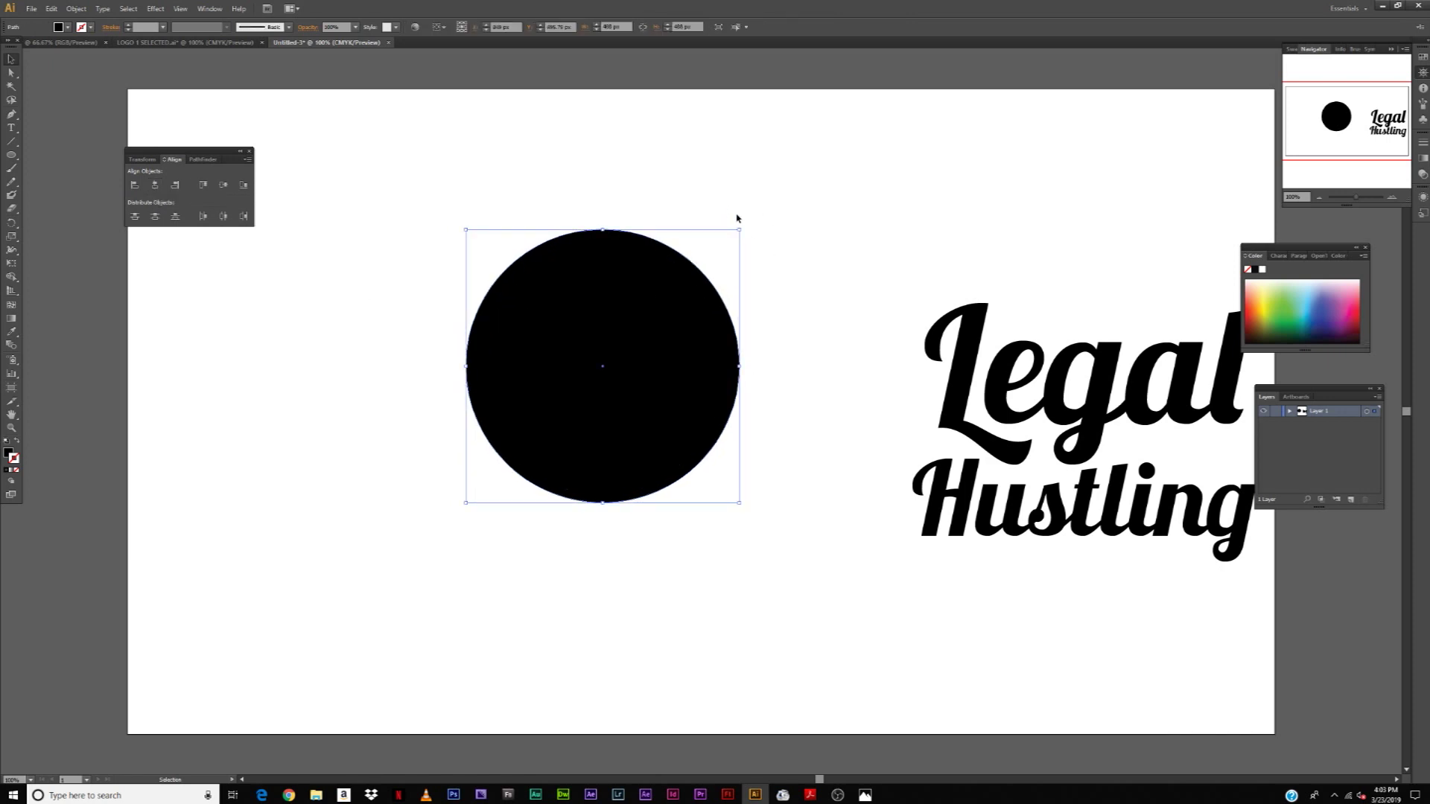
{"action": "left_click", "coordinate": [797, 205]}
{"action": "left_click", "coordinate": [630, 437]}
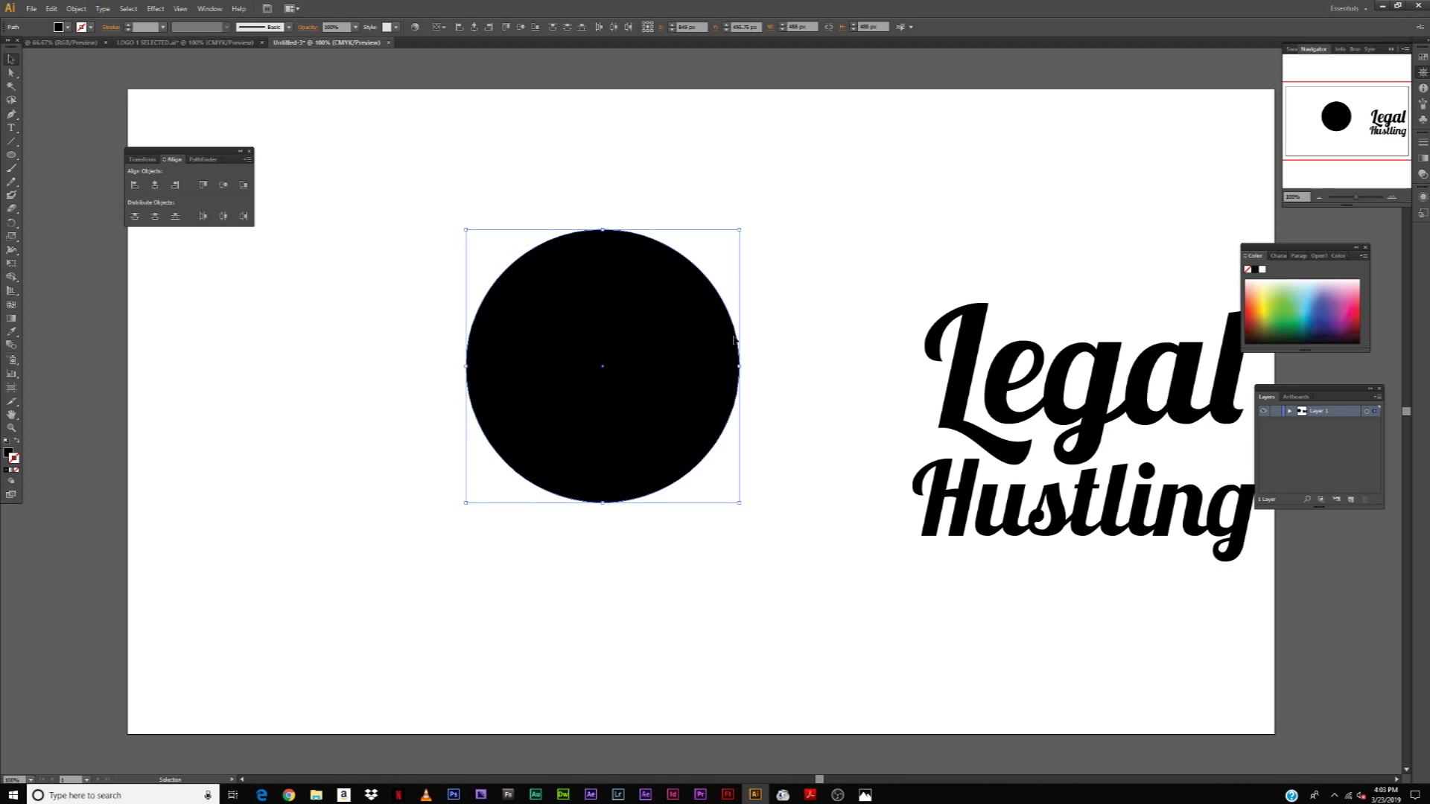
{"action": "left_click", "coordinate": [758, 298]}
Shift-scale the front circle down to about 442 px and select both circles.
{"action": "left_click", "coordinate": [648, 336]}
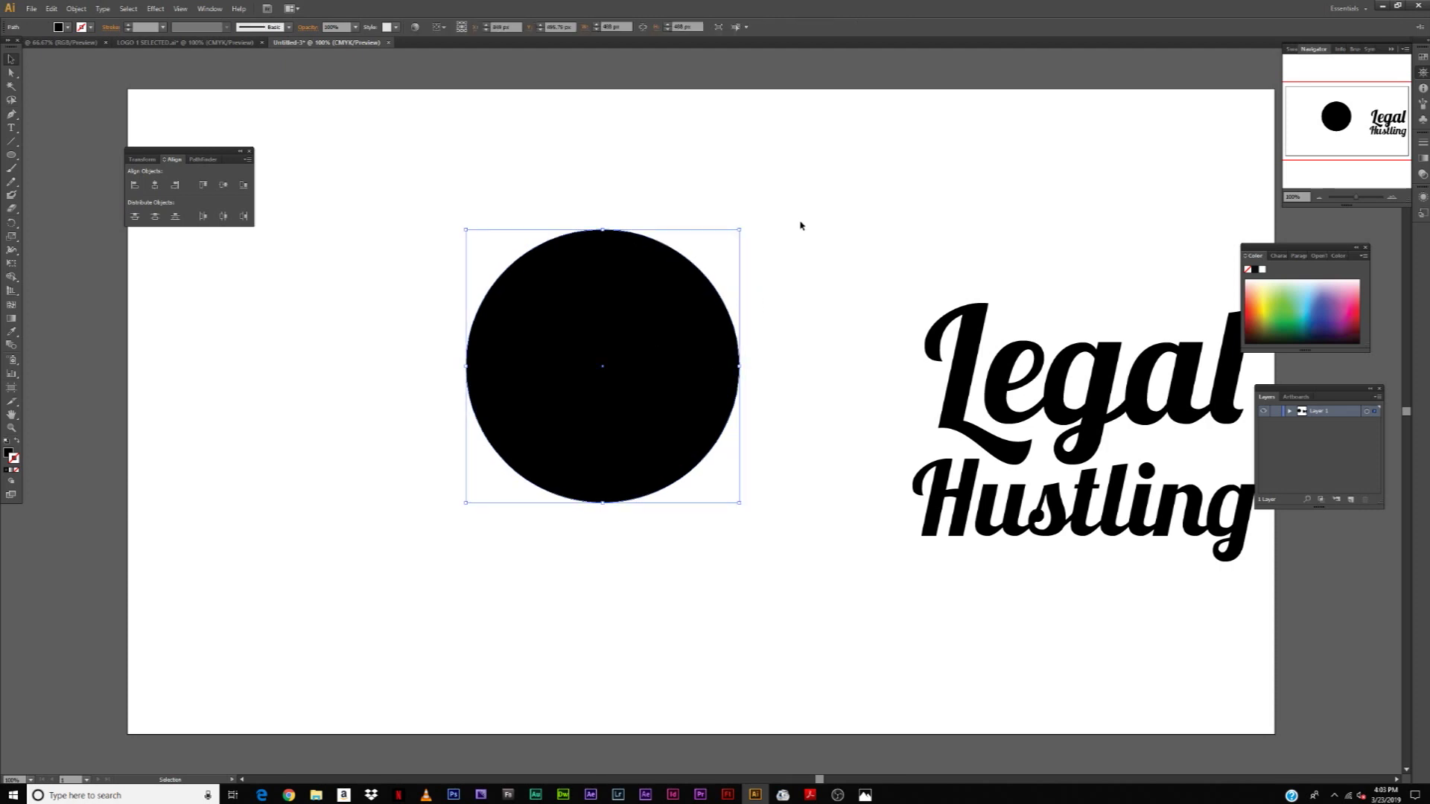
{"action": "key", "text": "shift"}
{"action": "mouse_move", "coordinate": [742, 230]}
{"action": "left_mouse_down"}
{"action": "mouse_move", "coordinate": [663, 267]}
{"action": "mouse_move", "coordinate": [798, 169]}
{"action": "mouse_move", "coordinate": [722, 244]}
{"action": "mouse_move", "coordinate": [824, 168]}
{"action": "mouse_move", "coordinate": [613, 357]}
{"action": "mouse_move", "coordinate": [835, 192]}
{"action": "mouse_move", "coordinate": [747, 252]}
{"action": "mouse_move", "coordinate": [765, 245]}
{"action": "left_mouse_up"}
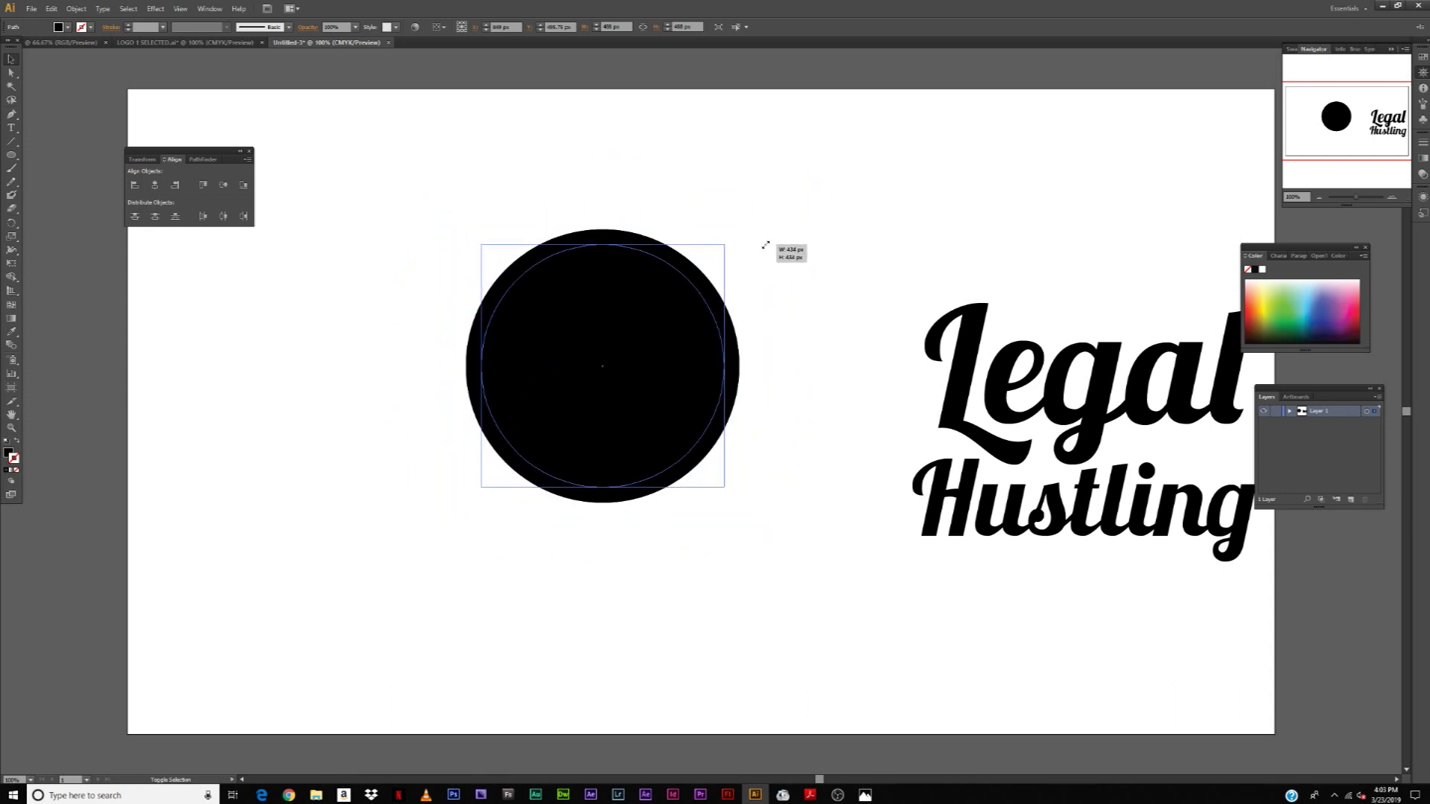
{"action": "left_click_drag", "start_coordinate": [788, 204], "coordinate": [765, 245]}
{"action": "left_click", "coordinate": [824, 217]}
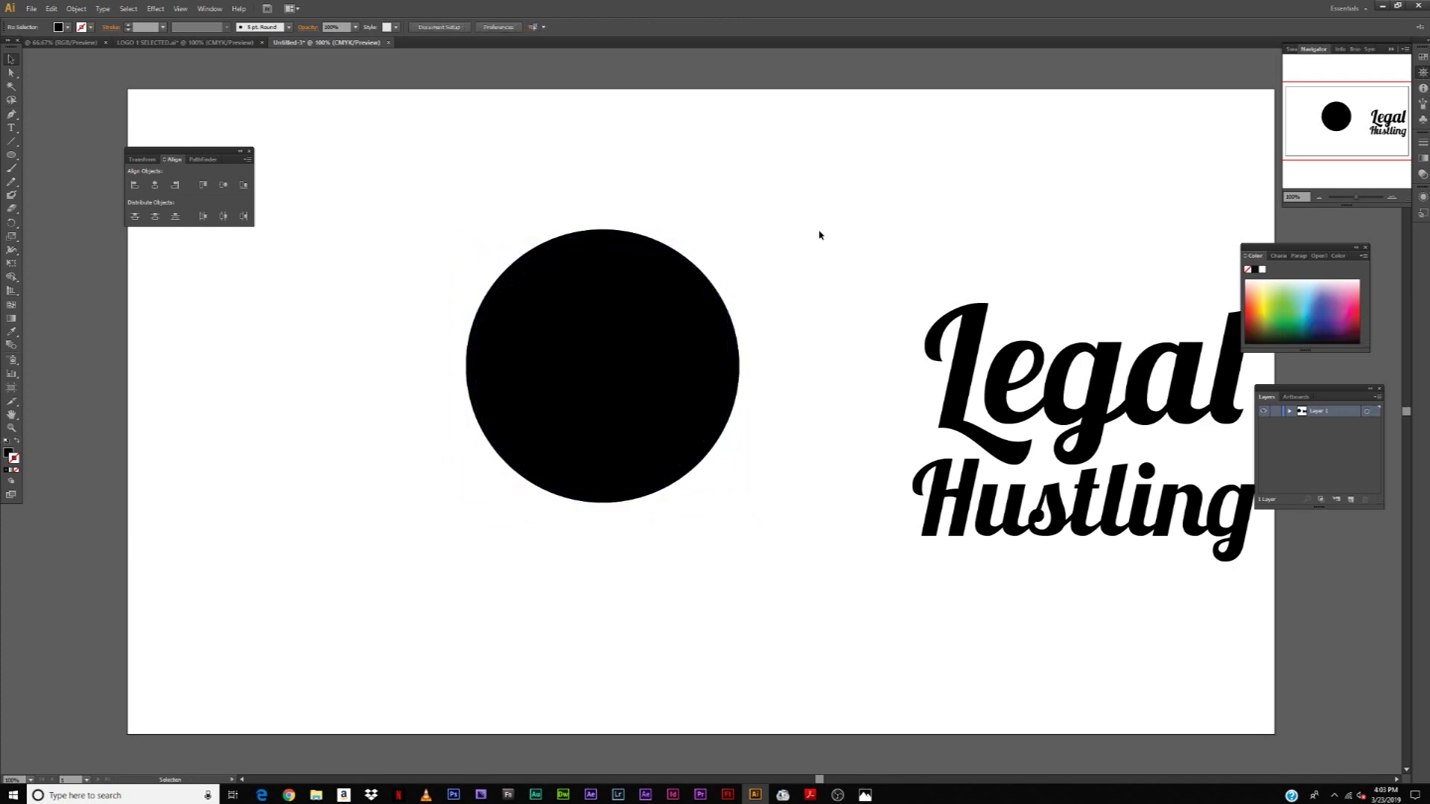
{"action": "left_click", "coordinate": [672, 301]}
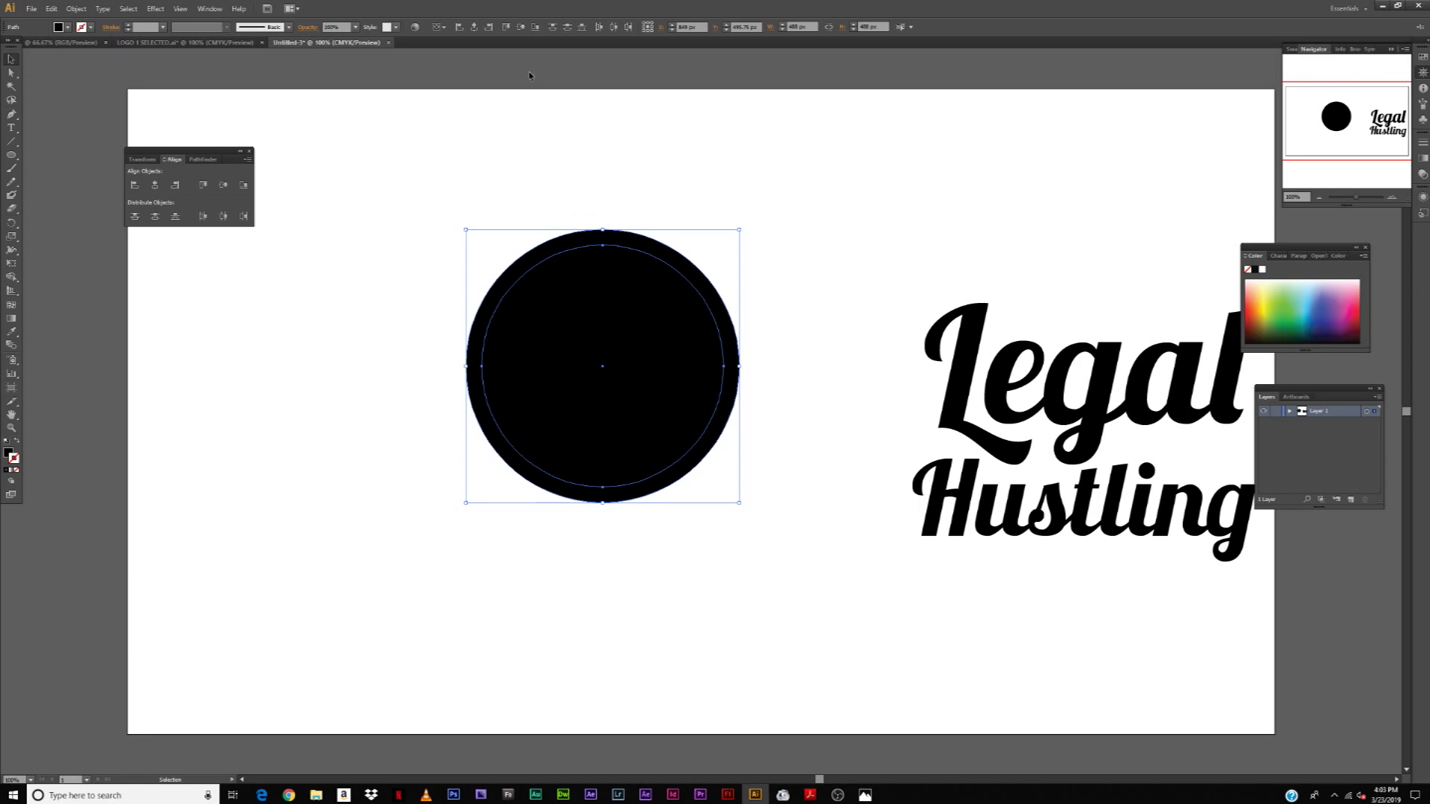
{"action": "left_click", "coordinate": [210, 9]}
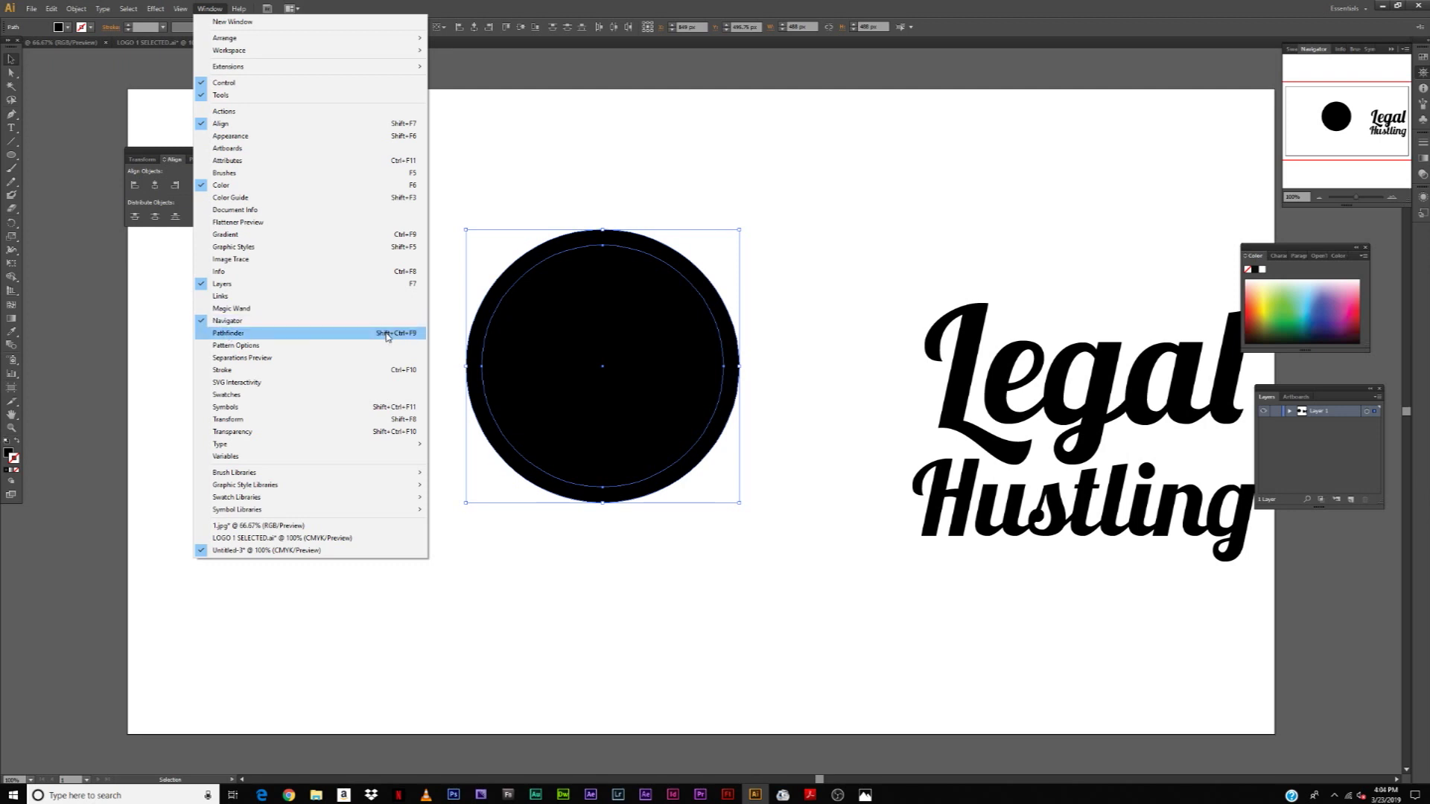
{"action": "left_click", "coordinate": [229, 334]}
Apply Pathfinder Exclude to make a black ring, then move it toward the upper left.
{"action": "left_click_drag", "start_coordinate": [189, 154], "coordinate": [124, 157]}
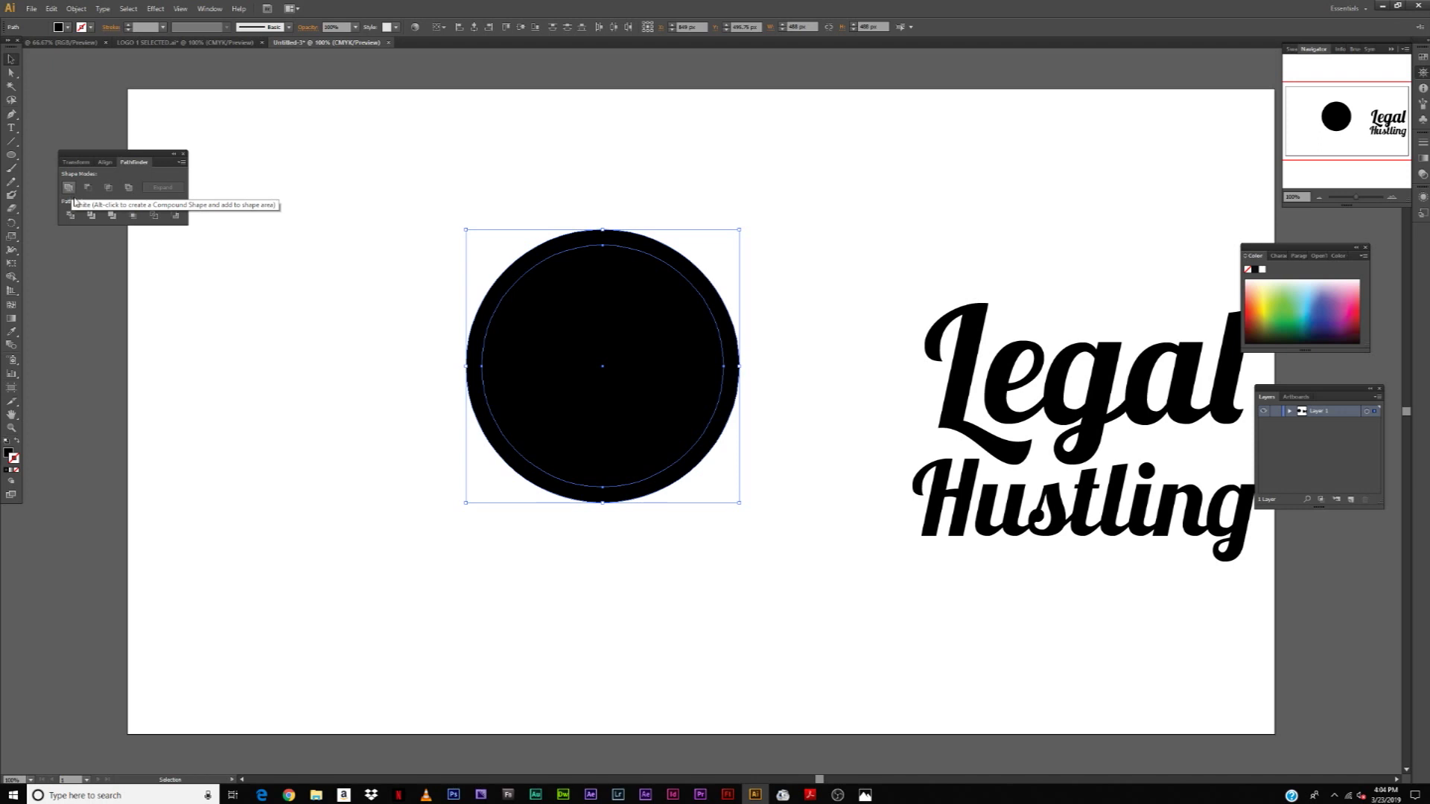
{"action": "left_click", "coordinate": [128, 189]}
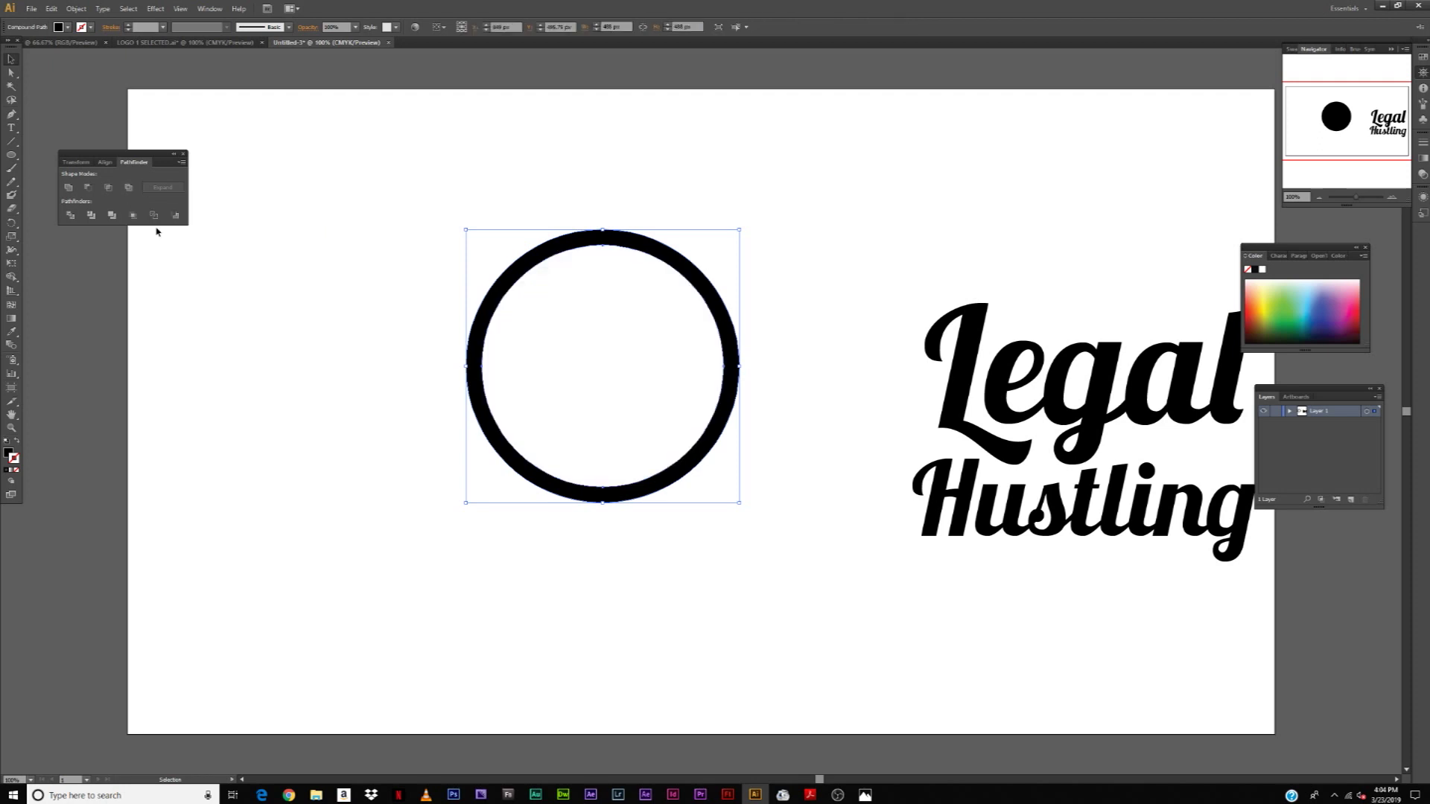
{"action": "left_click", "coordinate": [948, 223]}
{"action": "left_click_drag", "start_coordinate": [656, 255], "coordinate": [500, 179]}
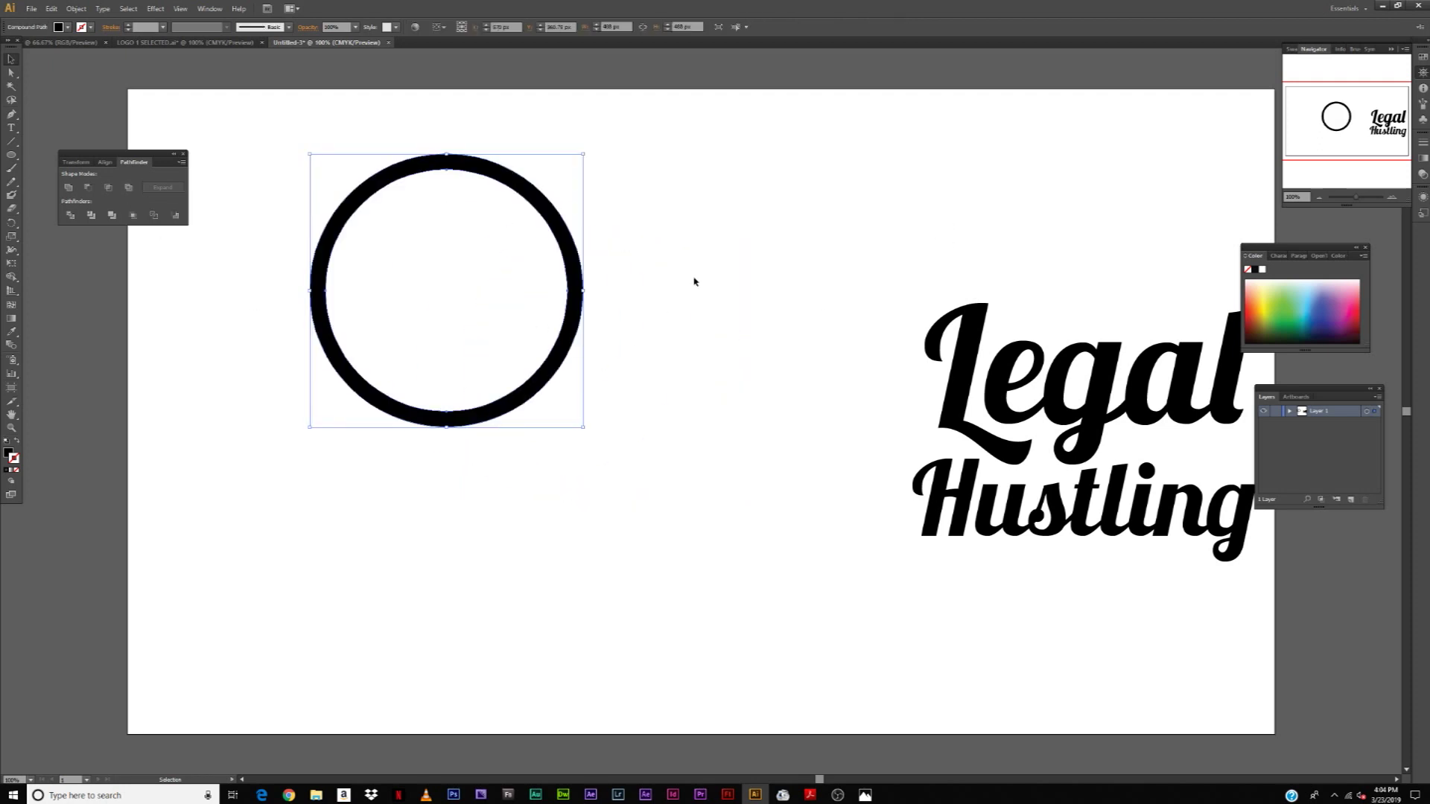
Move the Legal Hustling text over the ring and scale it down to fit inside.
{"action": "left_click_drag", "start_coordinate": [560, 262], "coordinate": [644, 336]}
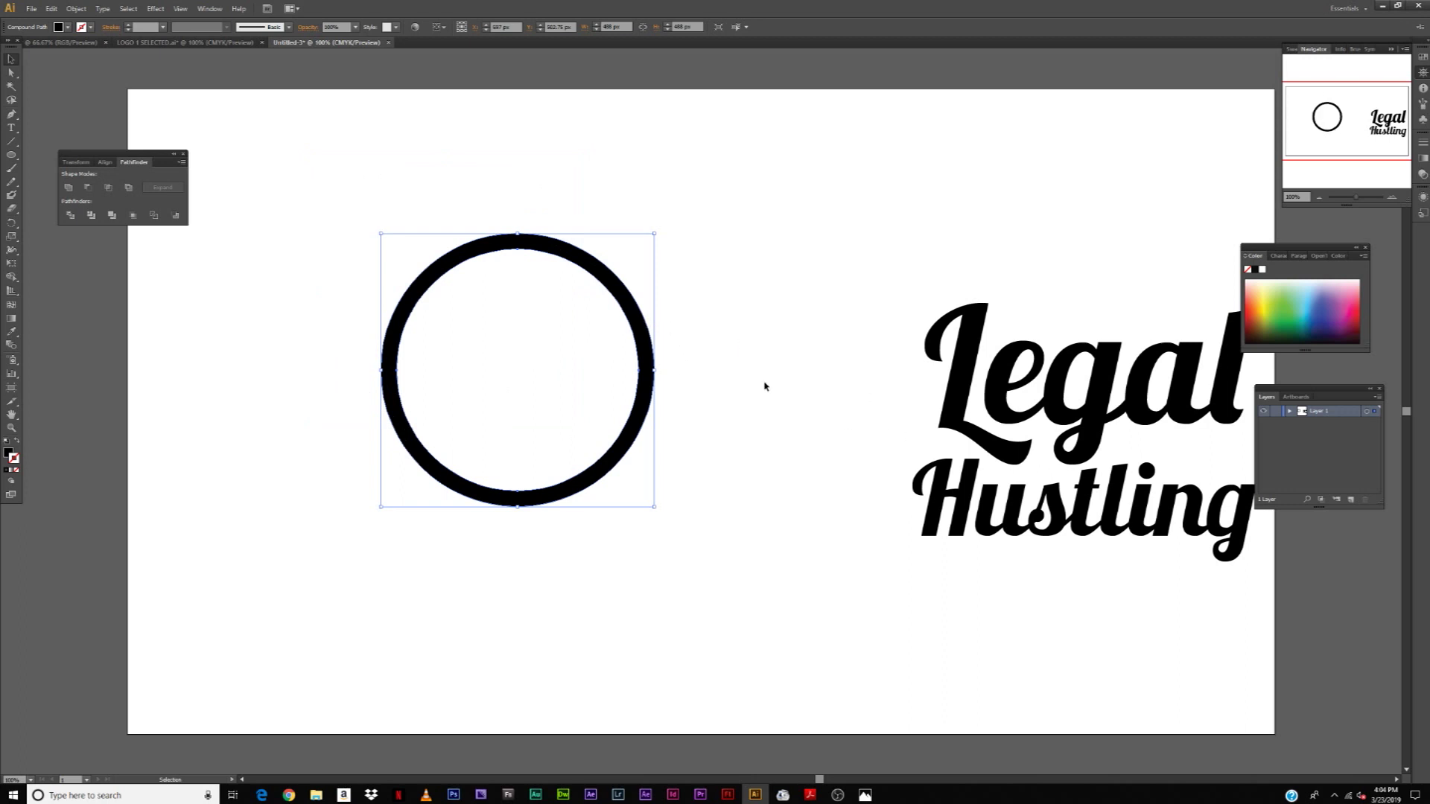
{"action": "left_click_drag", "start_coordinate": [887, 261], "coordinate": [1217, 623]}
{"action": "left_click_drag", "start_coordinate": [1149, 430], "coordinate": [552, 355]}
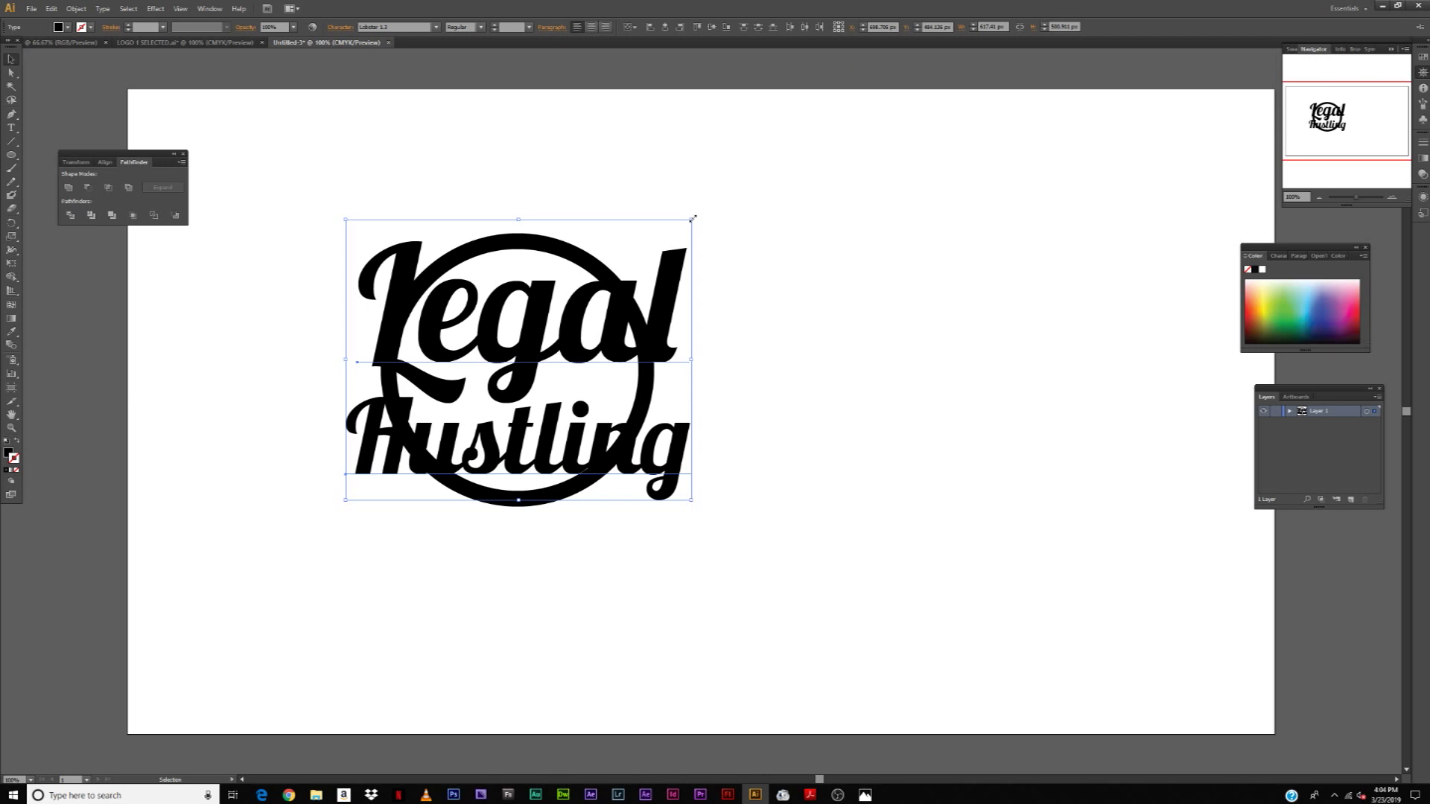
{"action": "left_click_drag", "start_coordinate": [693, 219], "coordinate": [635, 246]}
Move the ring and text together to the artboard centre.
{"action": "left_click_drag", "start_coordinate": [823, 255], "coordinate": [415, 430]}
{"action": "left_click_drag", "start_coordinate": [595, 352], "coordinate": [789, 328]}
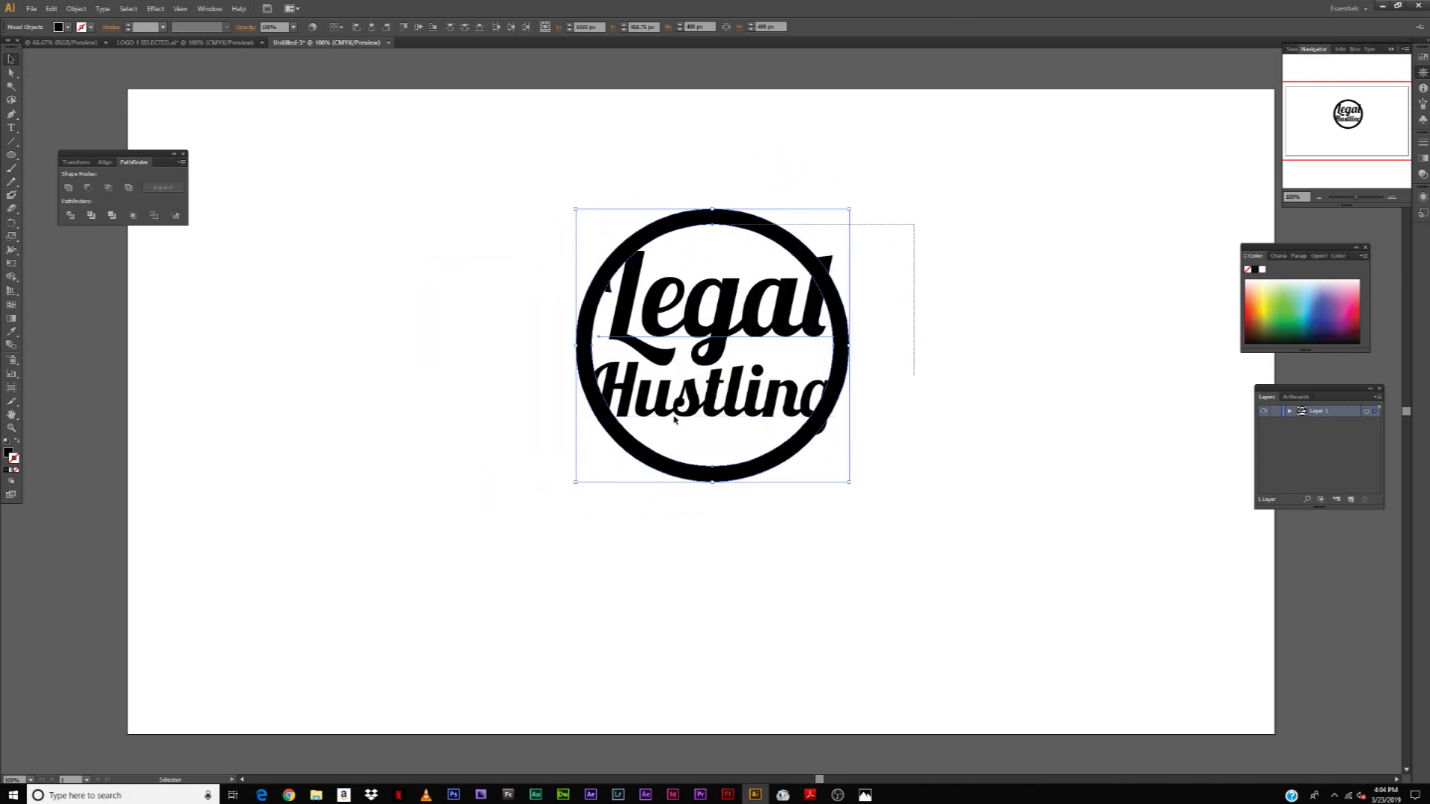
{"action": "left_click_drag", "start_coordinate": [727, 316], "coordinate": [762, 314]}
{"action": "left_click", "coordinate": [1019, 304]}
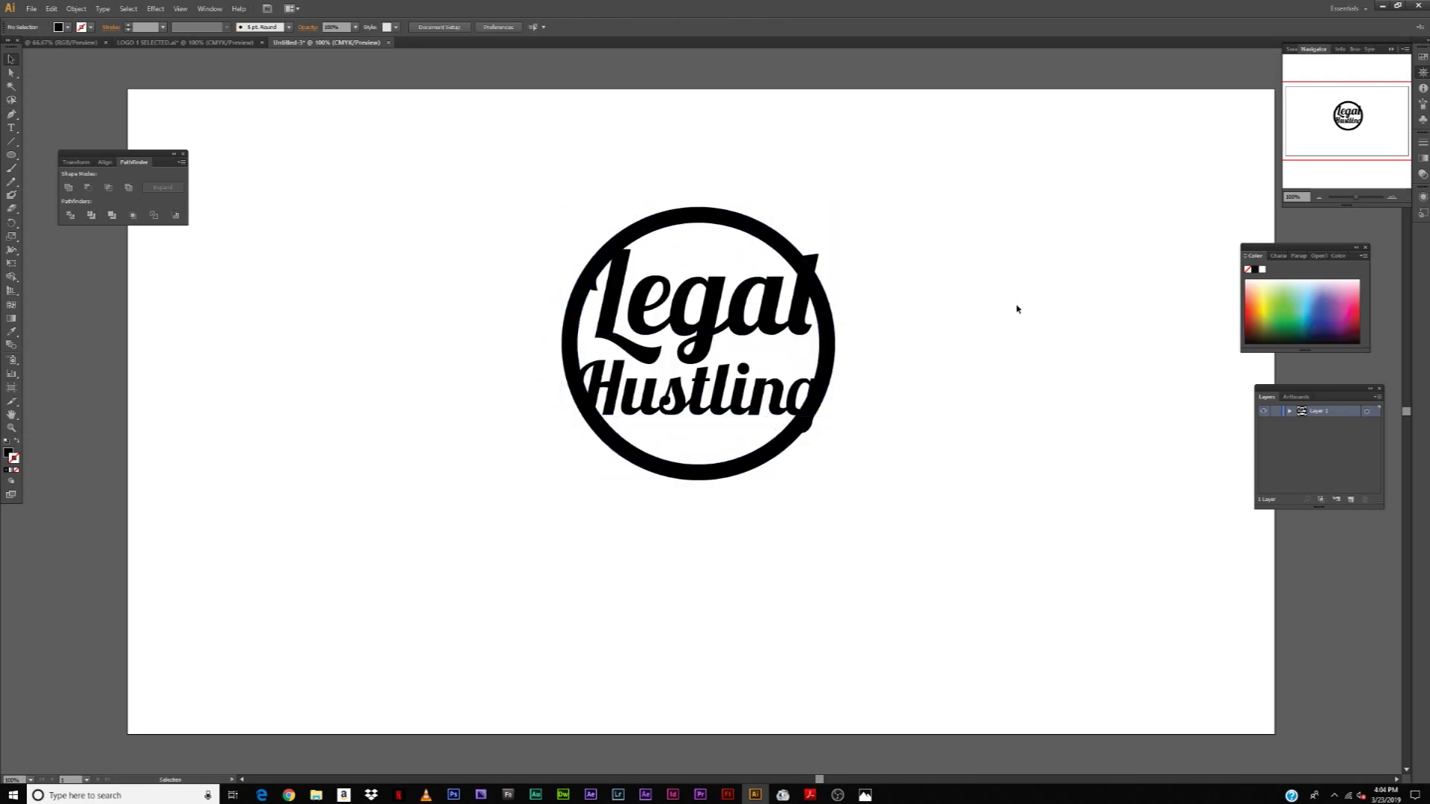
Try moving the word Legal down onto Hustling, then undo that move.
{"action": "left_click_drag", "start_coordinate": [701, 262], "coordinate": [727, 389]}
{"action": "key", "text": "ctrl+z"}
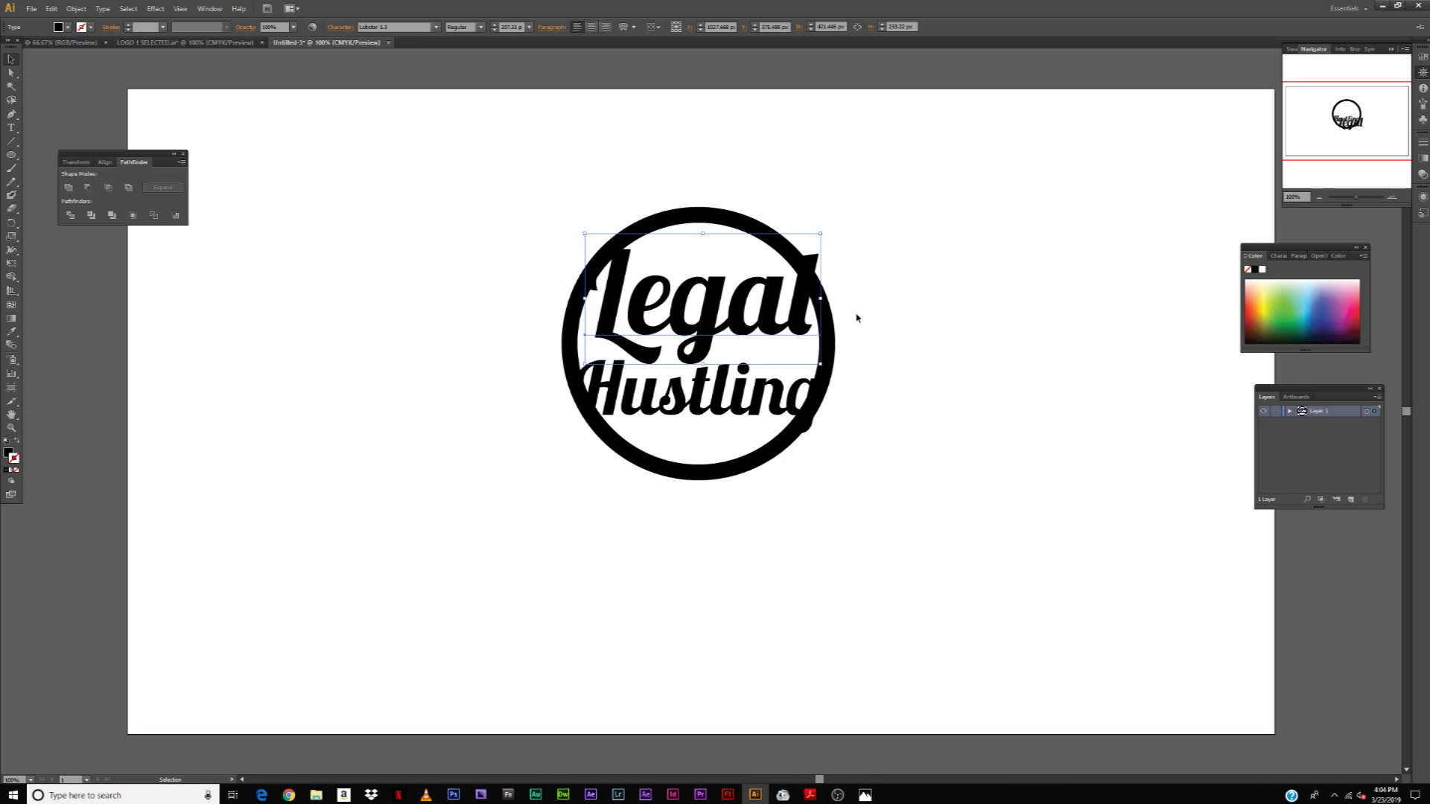
{"action": "left_click", "coordinate": [865, 303]}
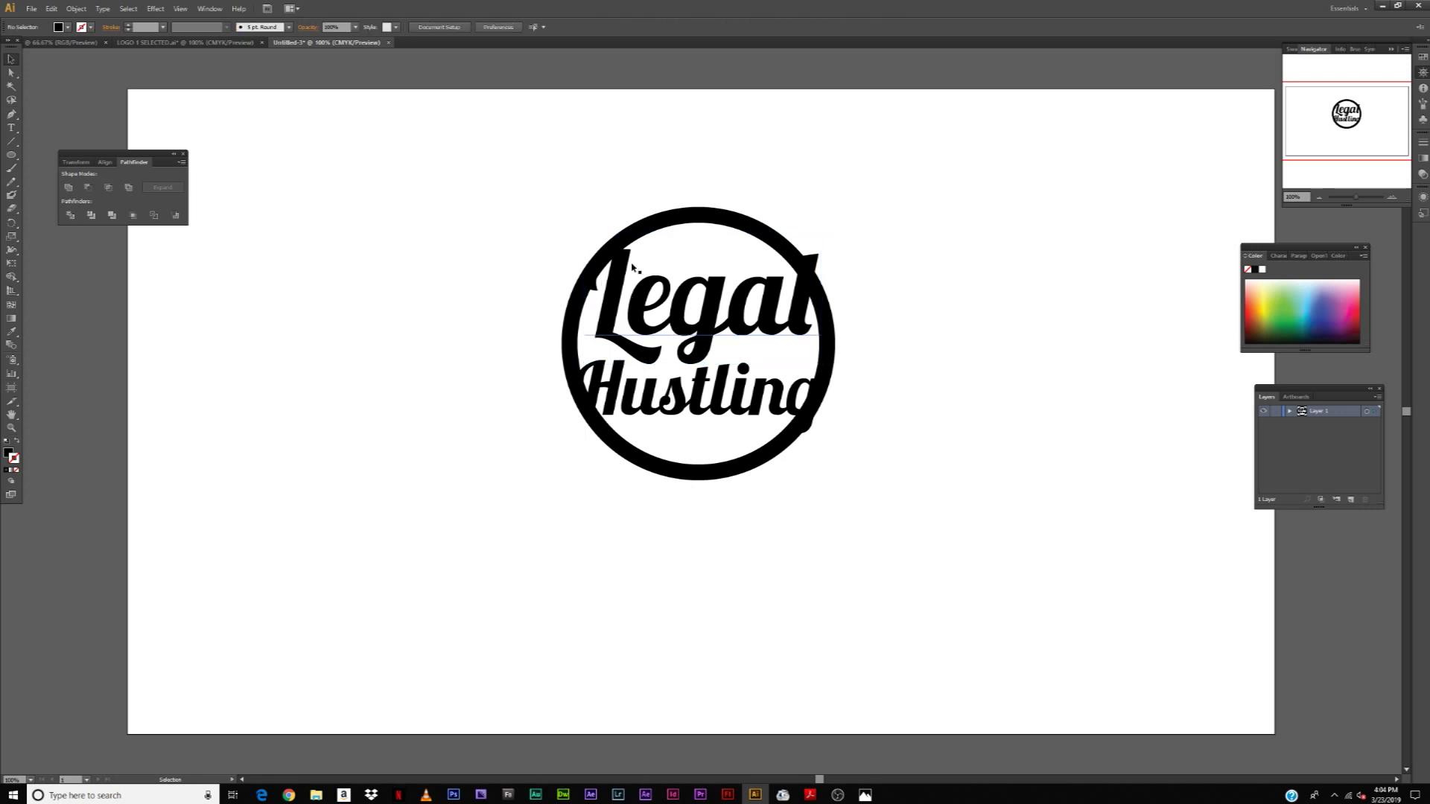
Select the ring and the Hustling text, then open the printed-shirt photo alongside.
{"action": "left_click", "coordinate": [747, 229]}
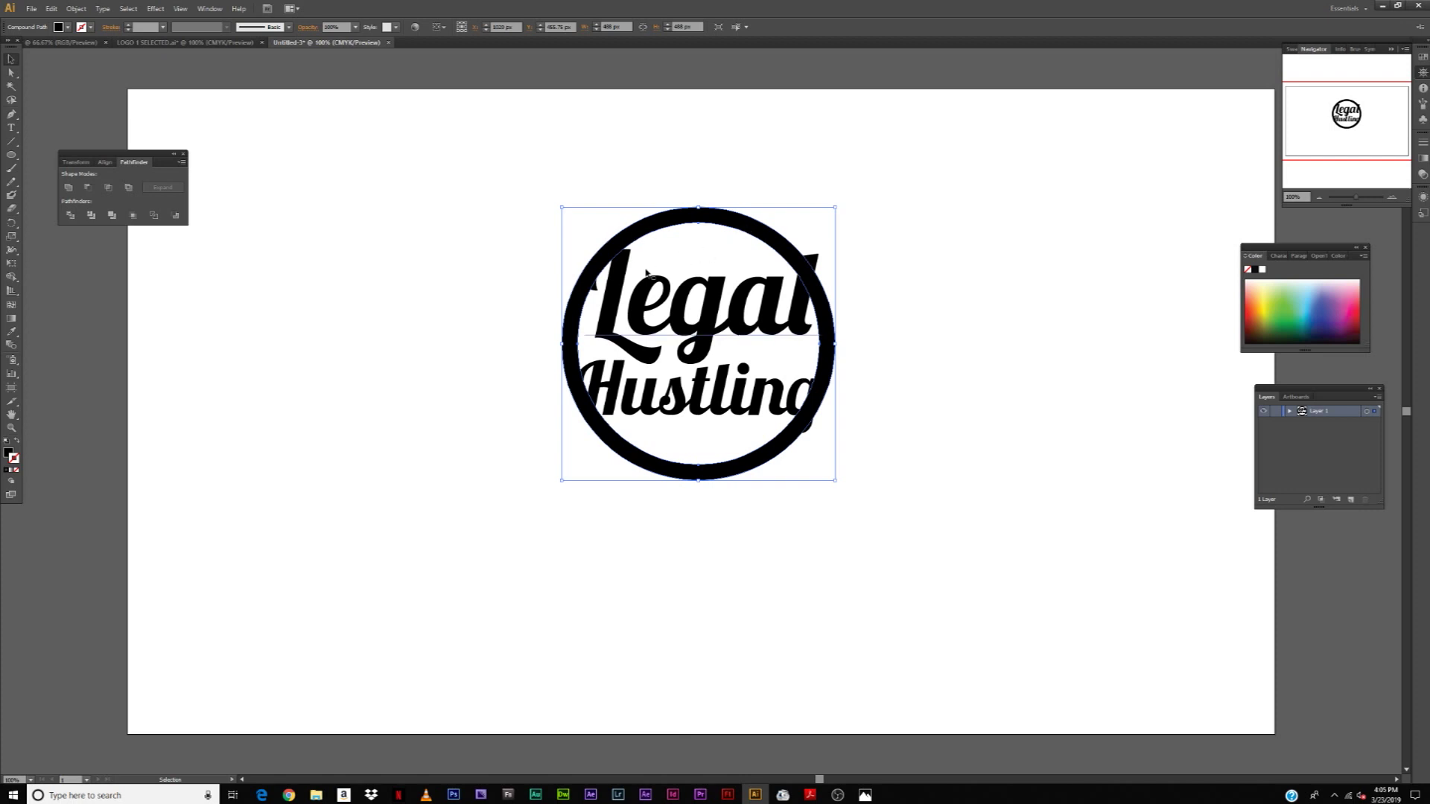
{"action": "left_click", "coordinate": [889, 256]}
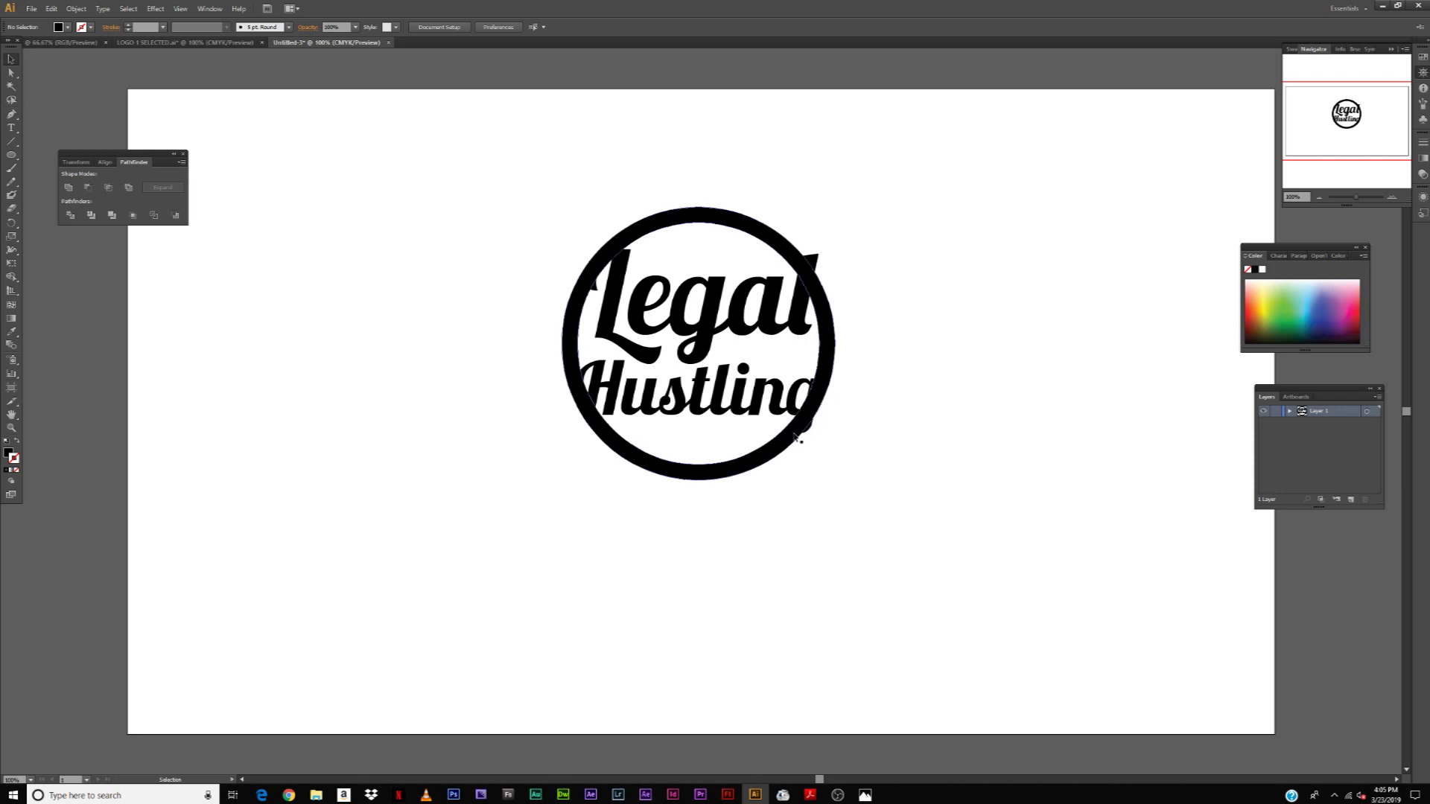
{"action": "left_click", "coordinate": [616, 385]}
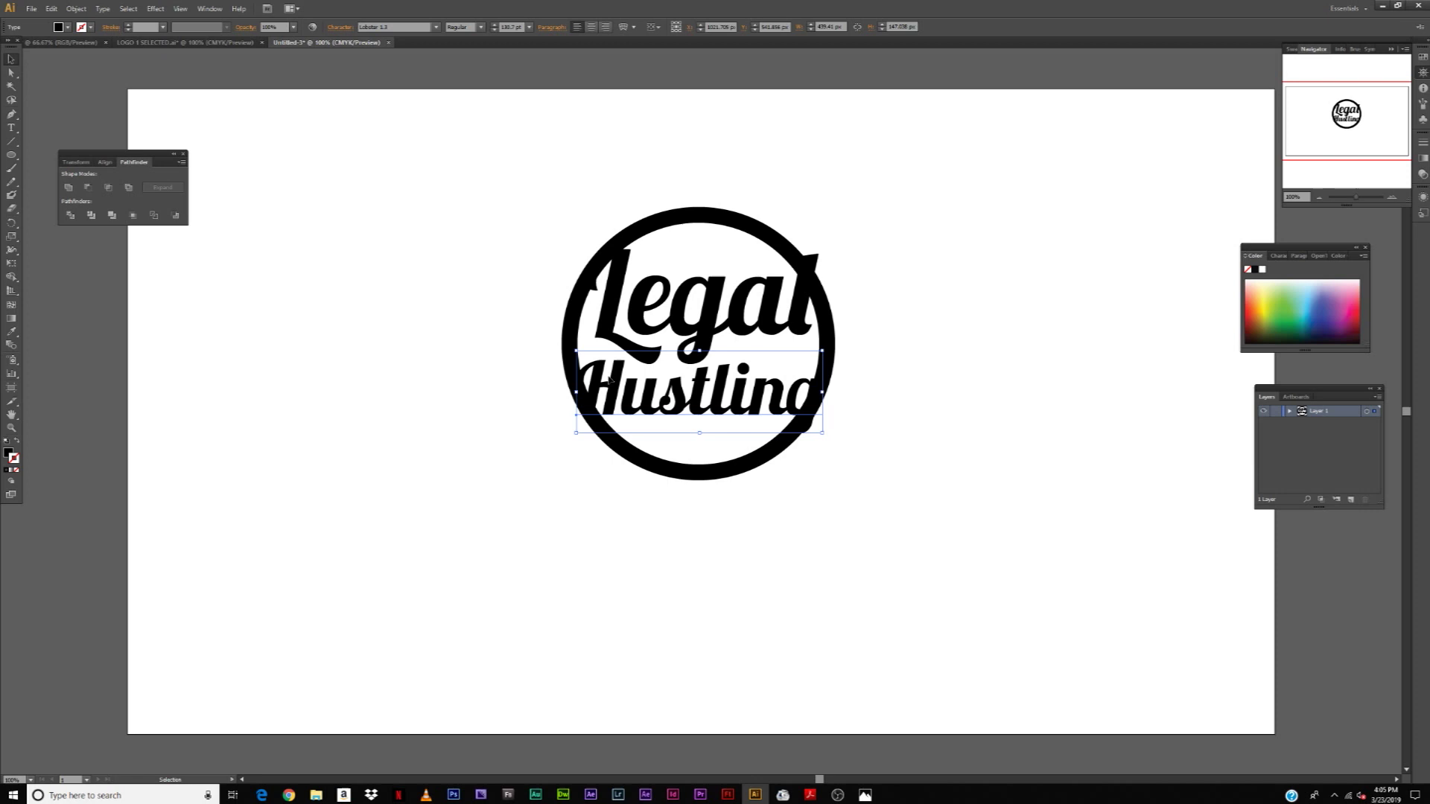
{"action": "double_click", "coordinate": [611, 380]}
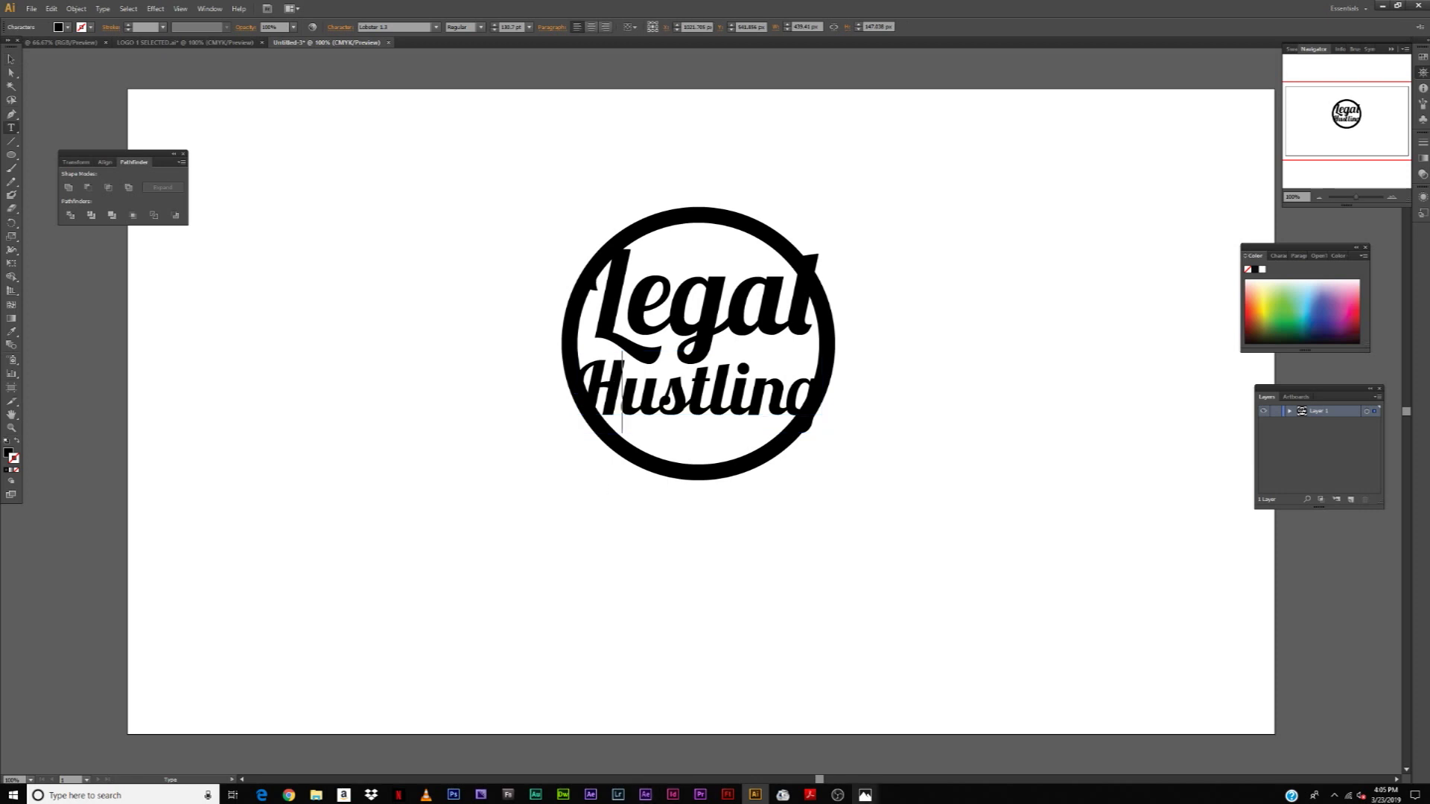
{"action": "mouse_move", "coordinate": [867, 797]}
{"action": "left_click", "coordinate": [783, 752]}
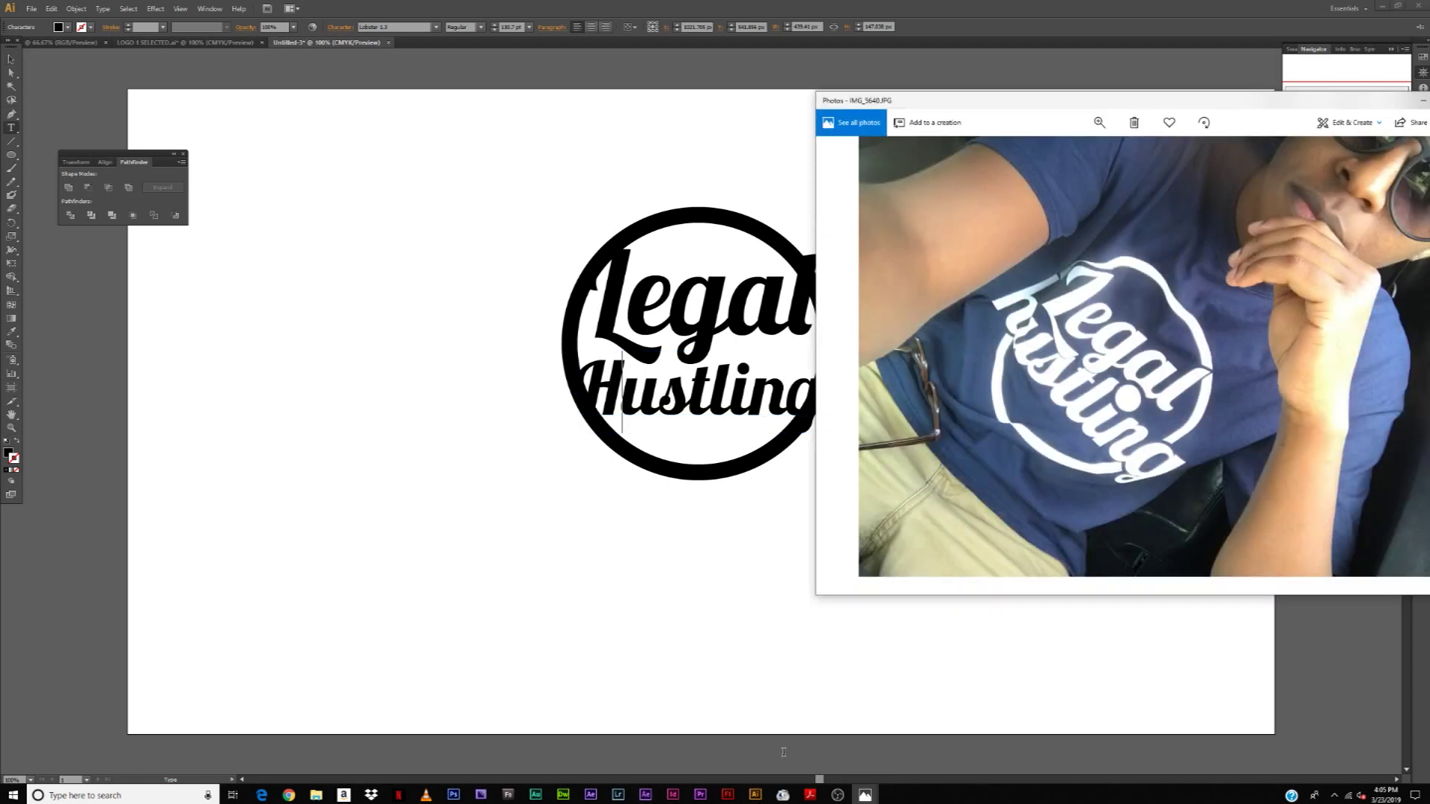
Bring the 1.jpg mockup forward, zoom far in, and pan onto the shirt logo.
{"action": "mouse_move", "coordinate": [865, 796]}
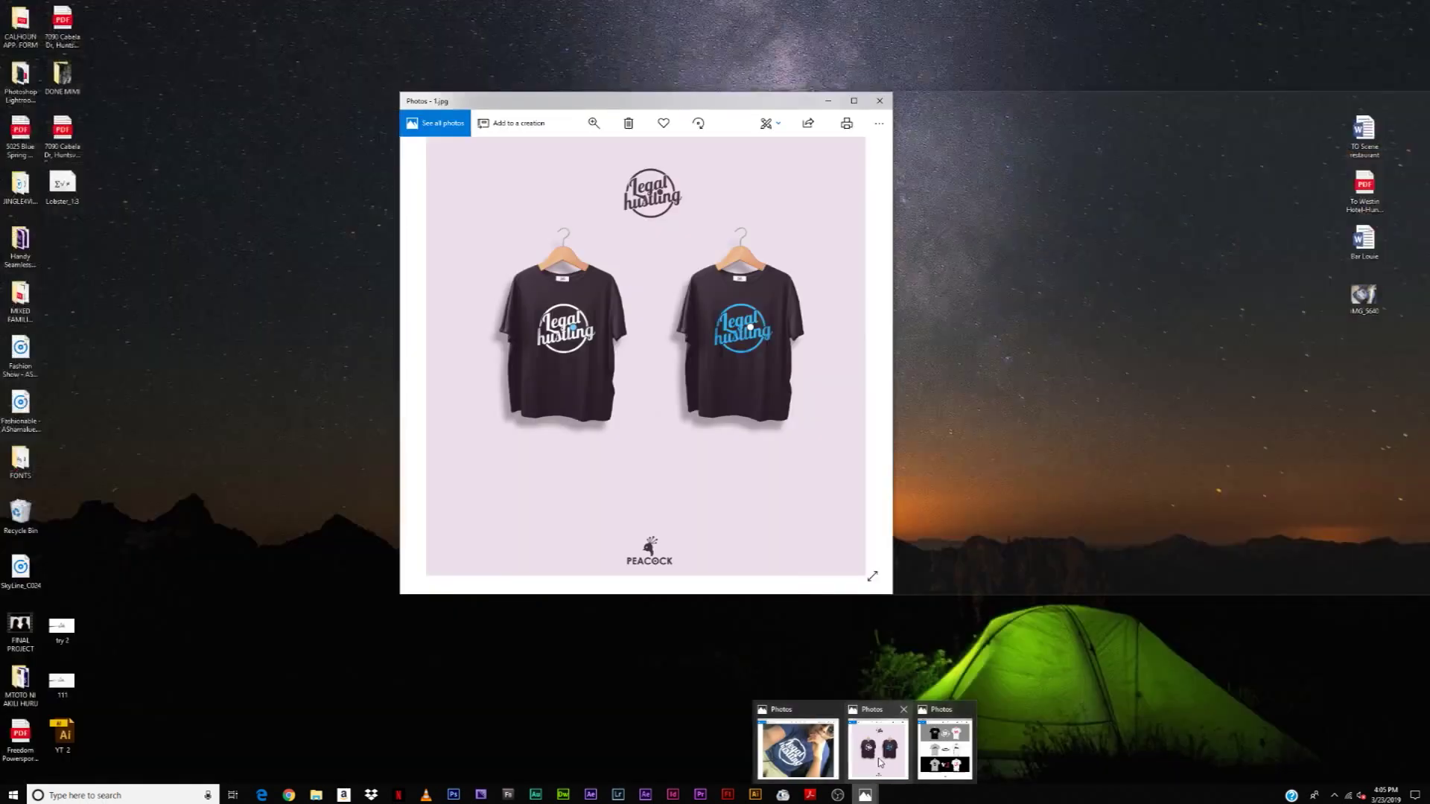
{"action": "left_click", "coordinate": [879, 758]}
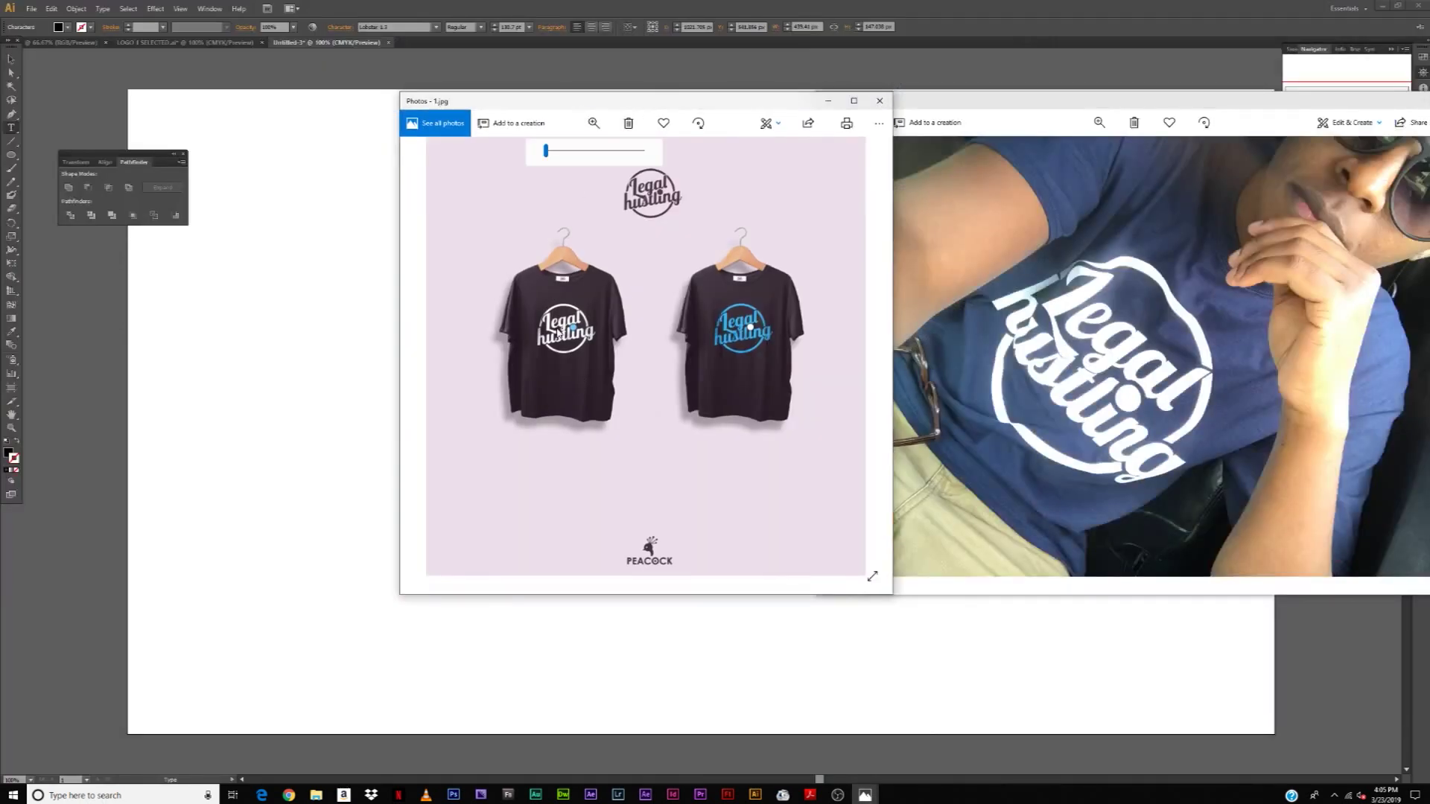
{"action": "left_click", "coordinate": [594, 123]}
{"action": "left_click_drag", "start_coordinate": [547, 150], "coordinate": [579, 151]}
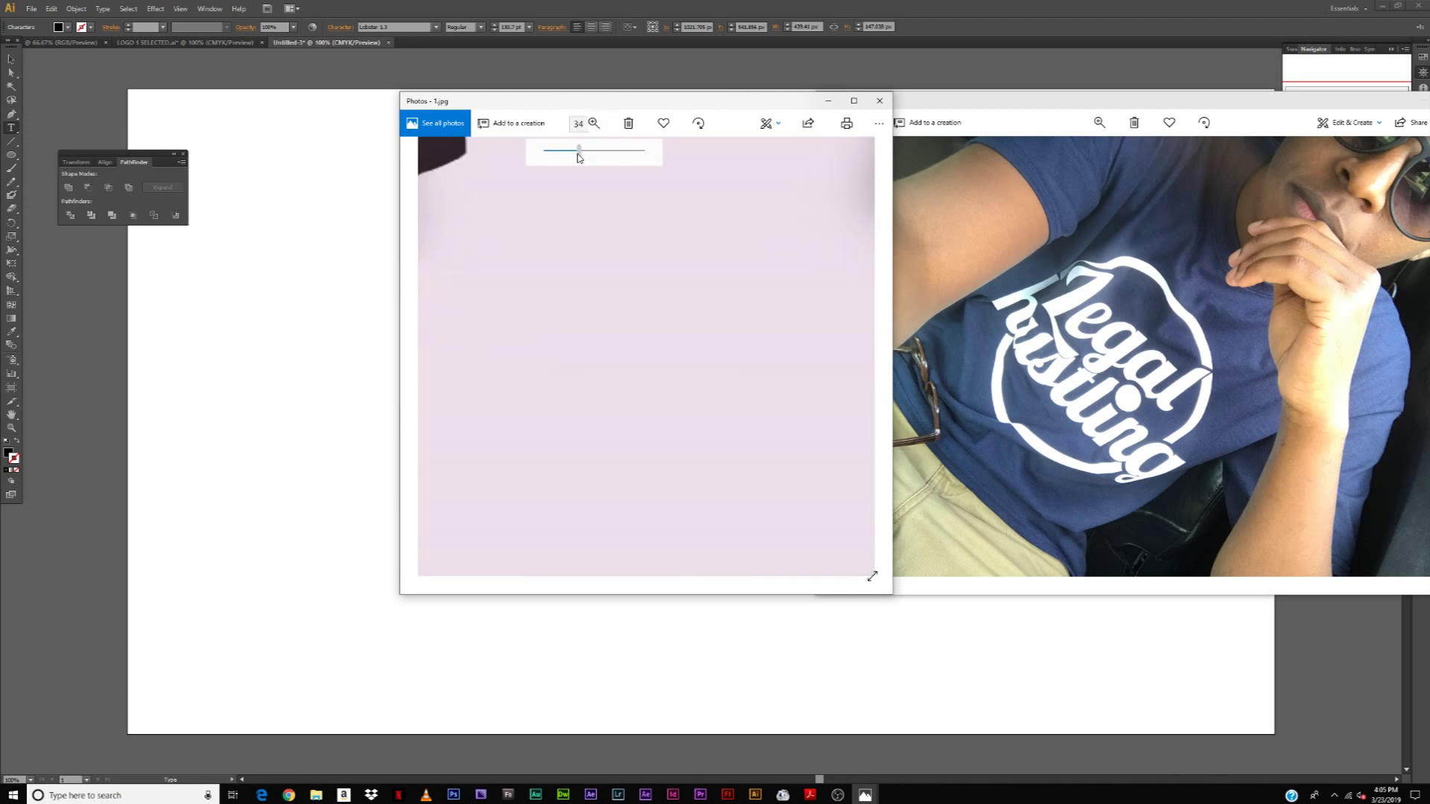
{"action": "left_click_drag", "start_coordinate": [502, 281], "coordinate": [665, 367]}
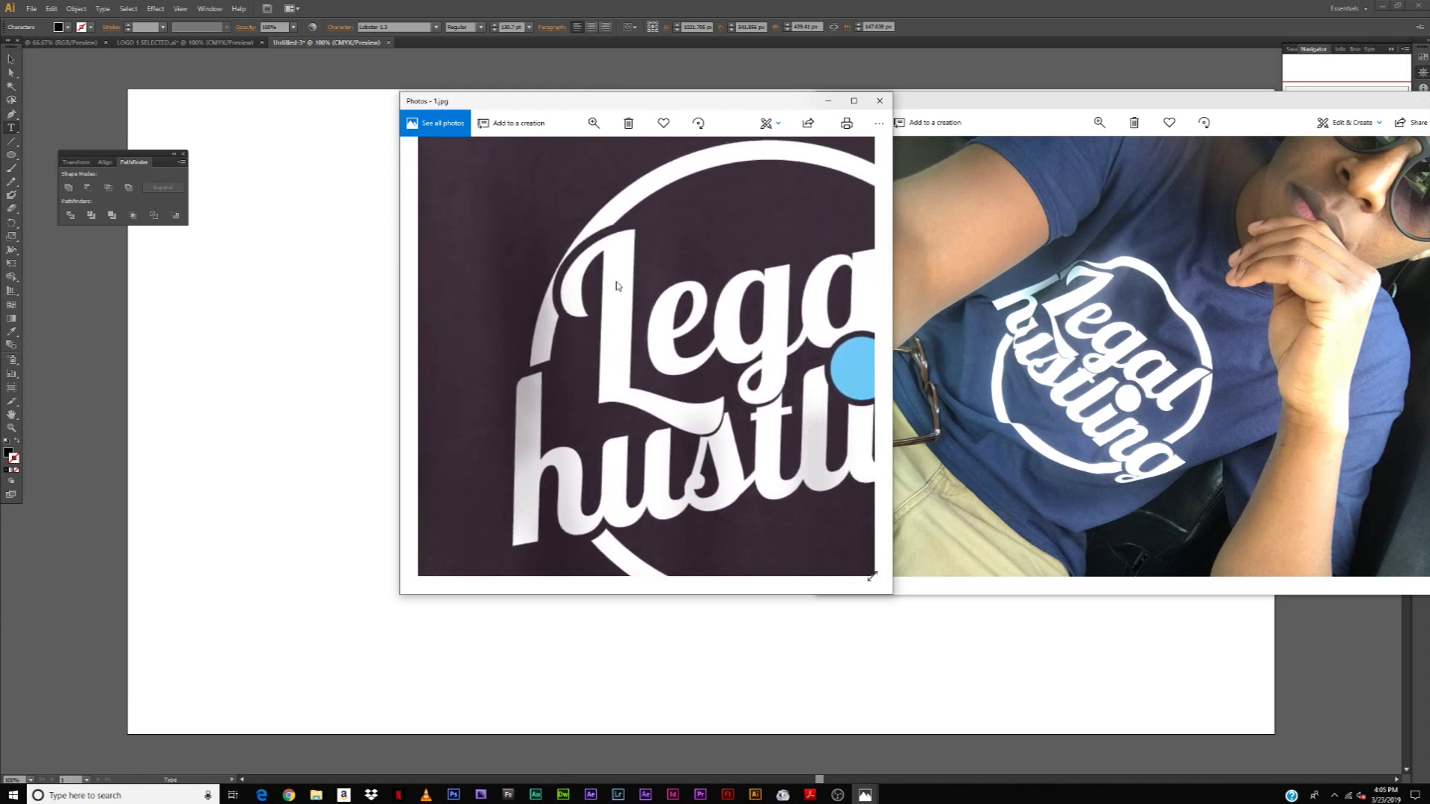
Scroll around the logo's blue dot, then minimize both the mockup and printed-shirt photos.
{"action": "scroll", "coordinate": [550, 257], "scroll_direction": "right", "scroll_amount": 5}
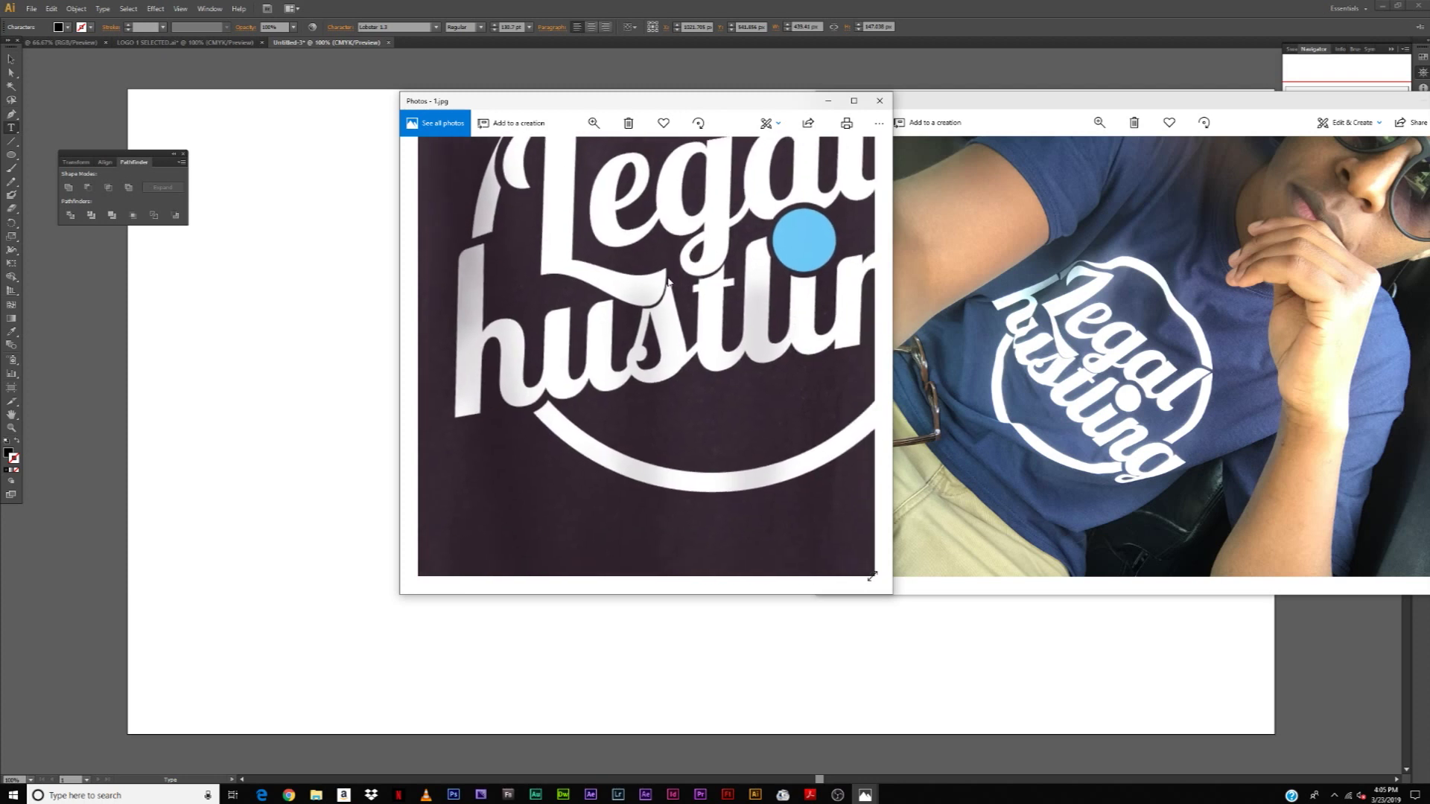
{"action": "scroll", "coordinate": [664, 296], "scroll_direction": "up", "scroll_amount": 3}
{"action": "scroll", "coordinate": [664, 297], "scroll_direction": "left", "scroll_amount": 2}
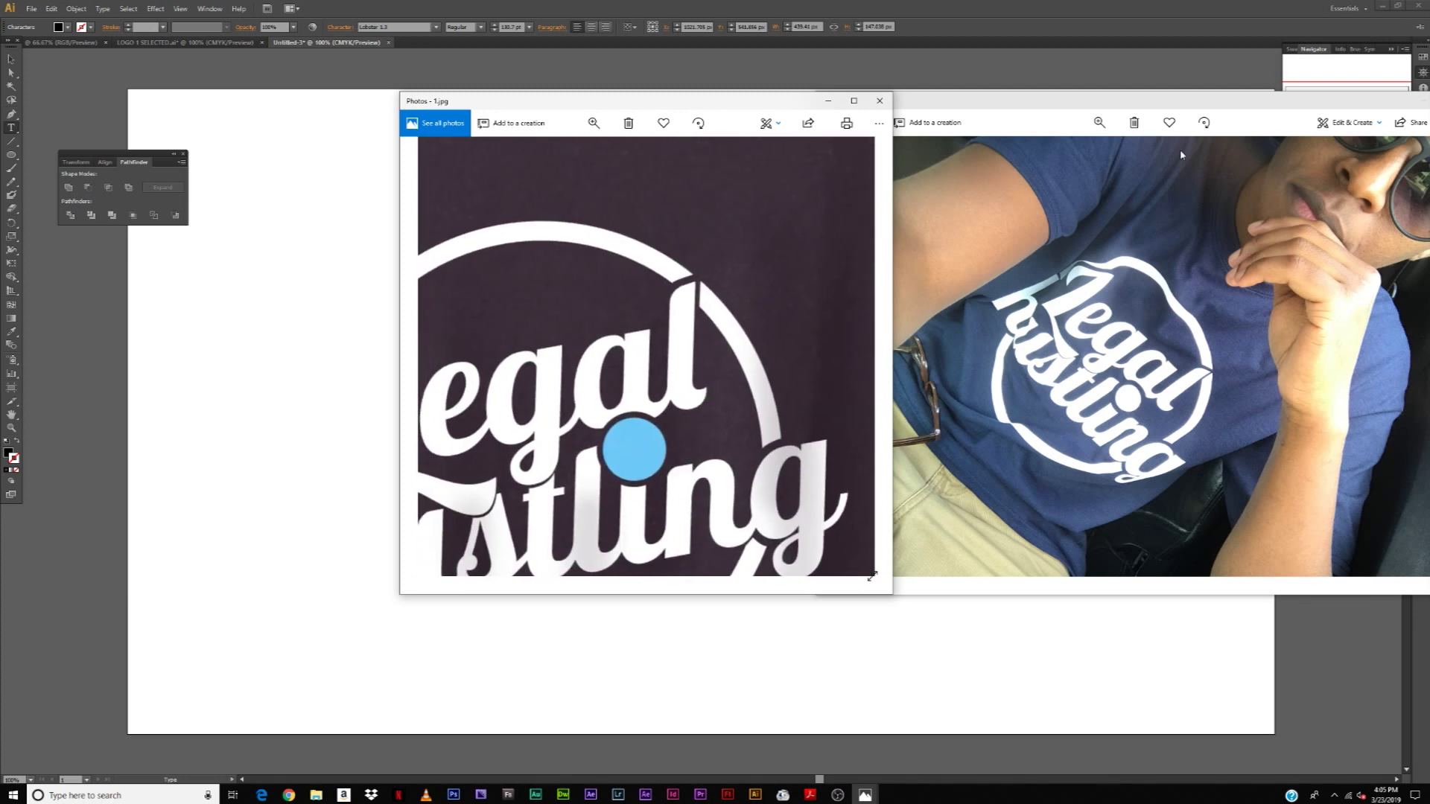
{"action": "left_click", "coordinate": [827, 101]}
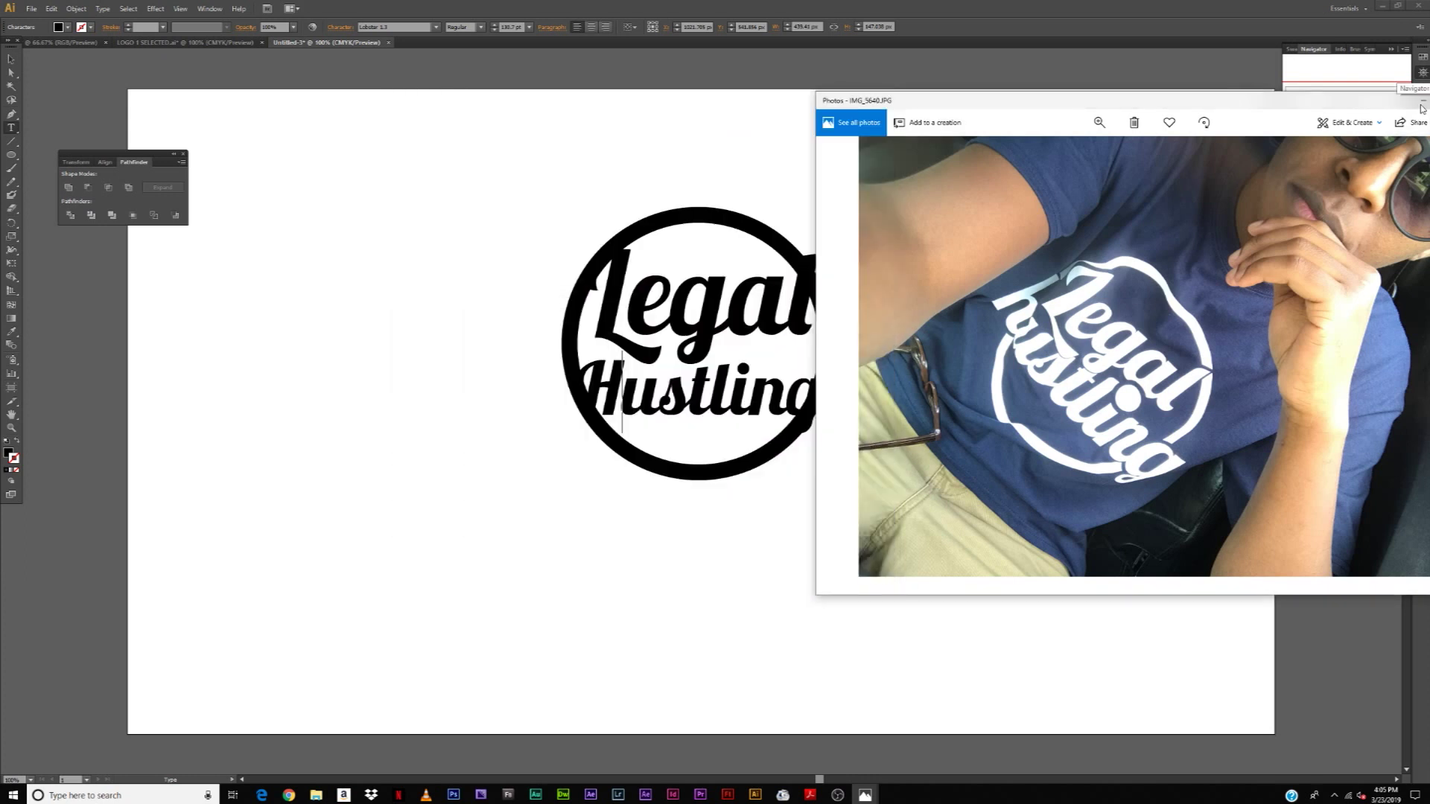
{"action": "left_click", "coordinate": [1421, 109]}
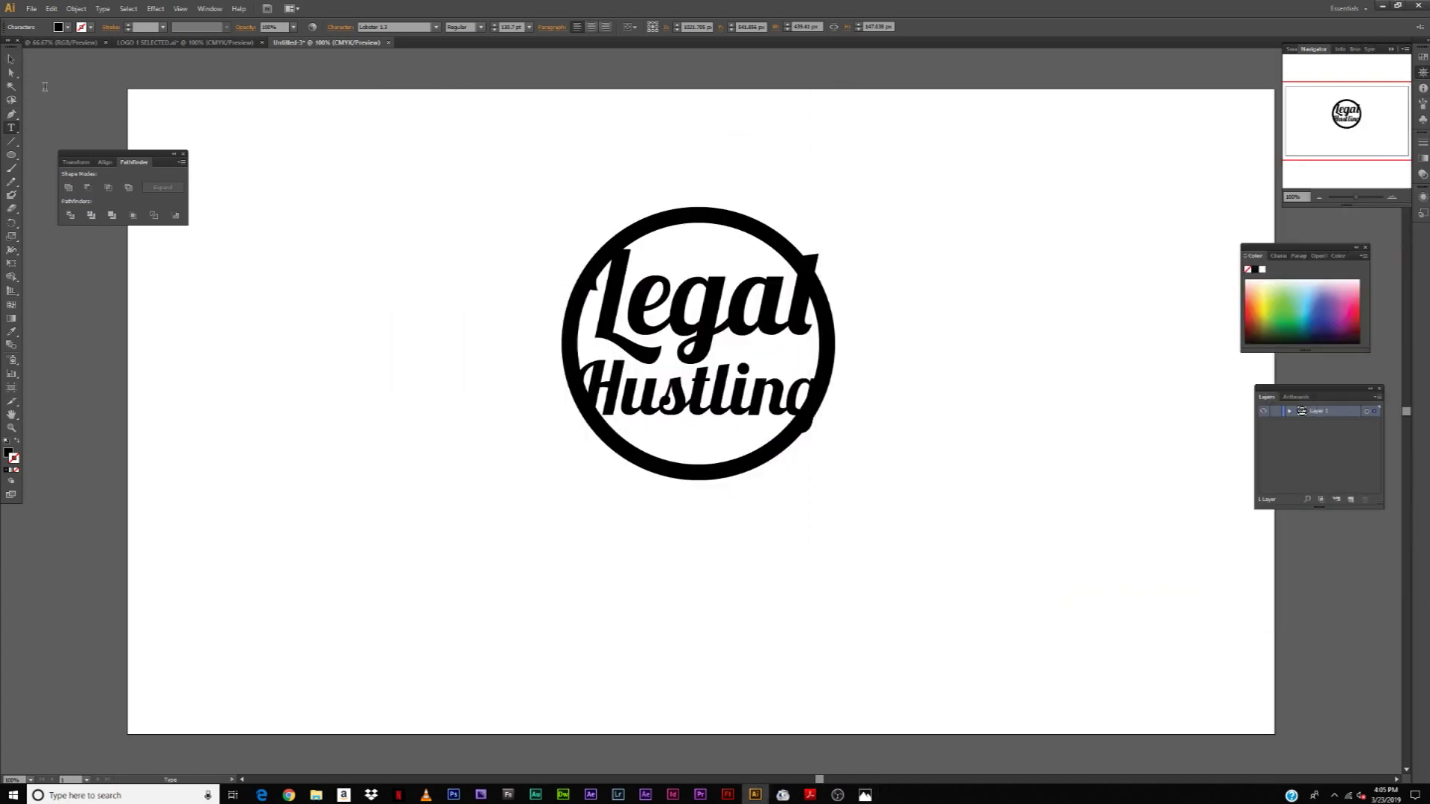
Replace the capital H with a lowercase h so the word reads 'hustling'.
{"action": "left_click_drag", "start_coordinate": [619, 372], "coordinate": [511, 377]}
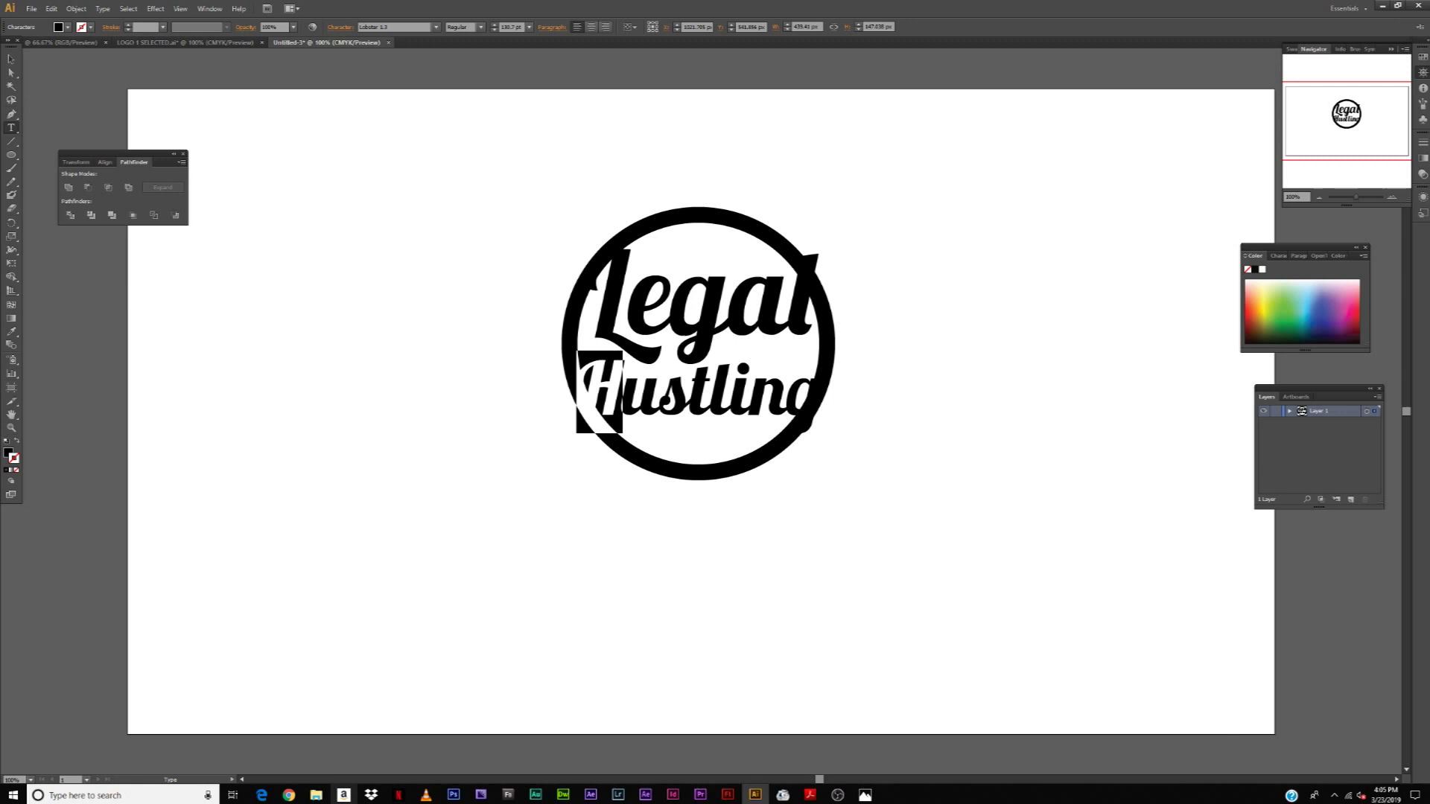
{"action": "type", "text": "h"}
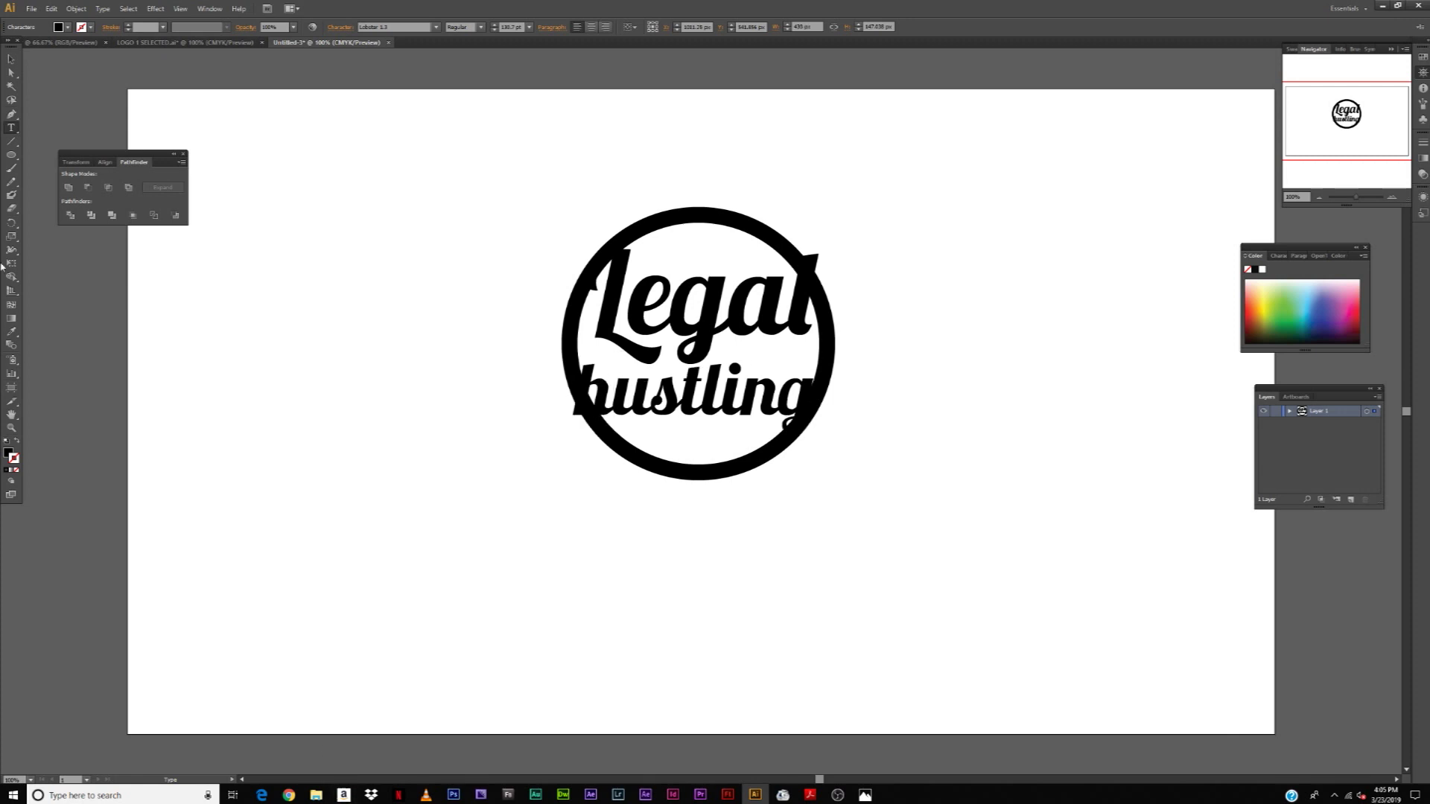
{"action": "key", "text": "Escape"}
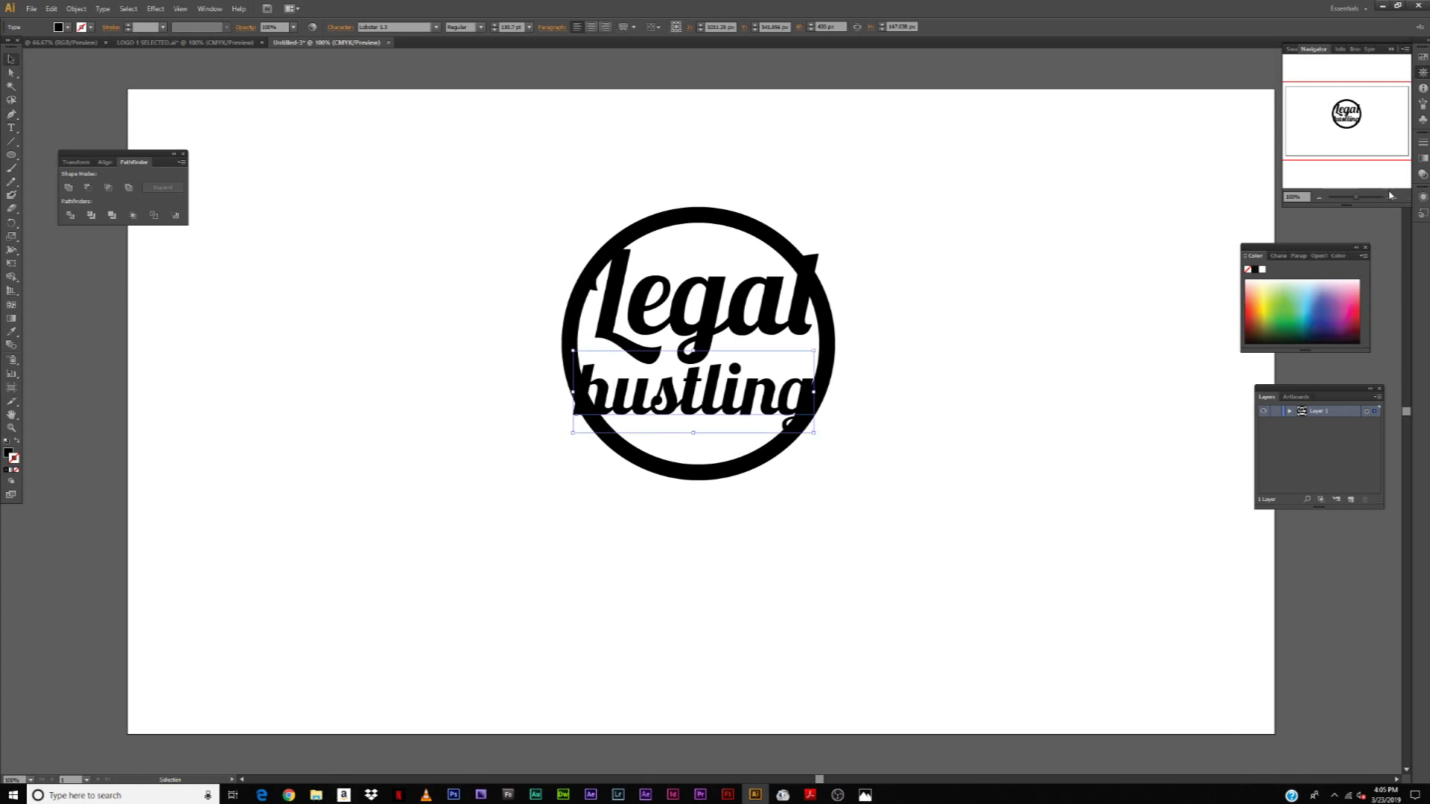
{"action": "left_click", "coordinate": [847, 329]}
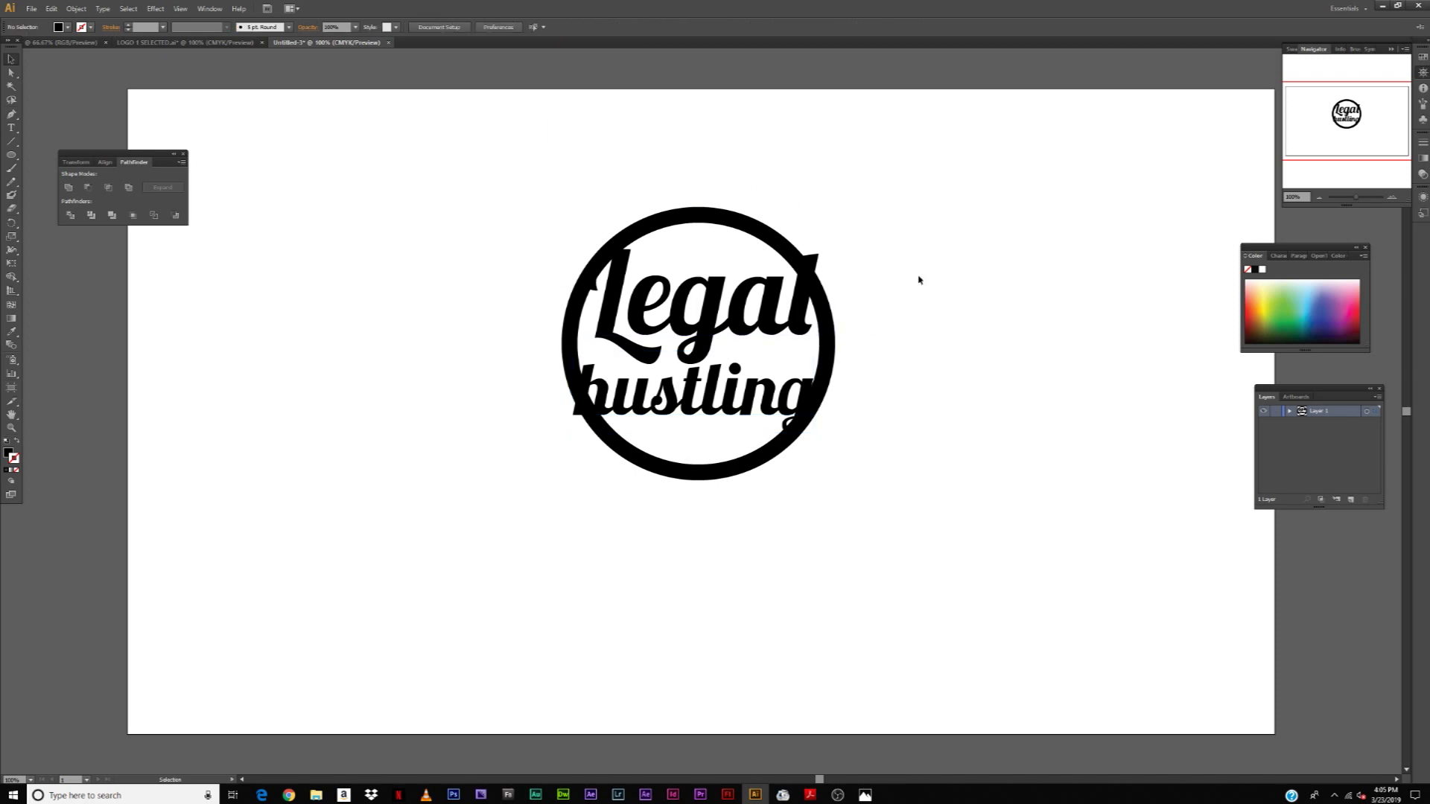
Try reopening the canvas overview panel, then bring up the Window menu.
{"action": "left_click", "coordinate": [1423, 72]}
{"action": "left_click", "coordinate": [1424, 72]}
{"action": "left_click", "coordinate": [1423, 73]}
{"action": "left_click", "coordinate": [1423, 72]}
{"action": "left_click", "coordinate": [212, 9]}
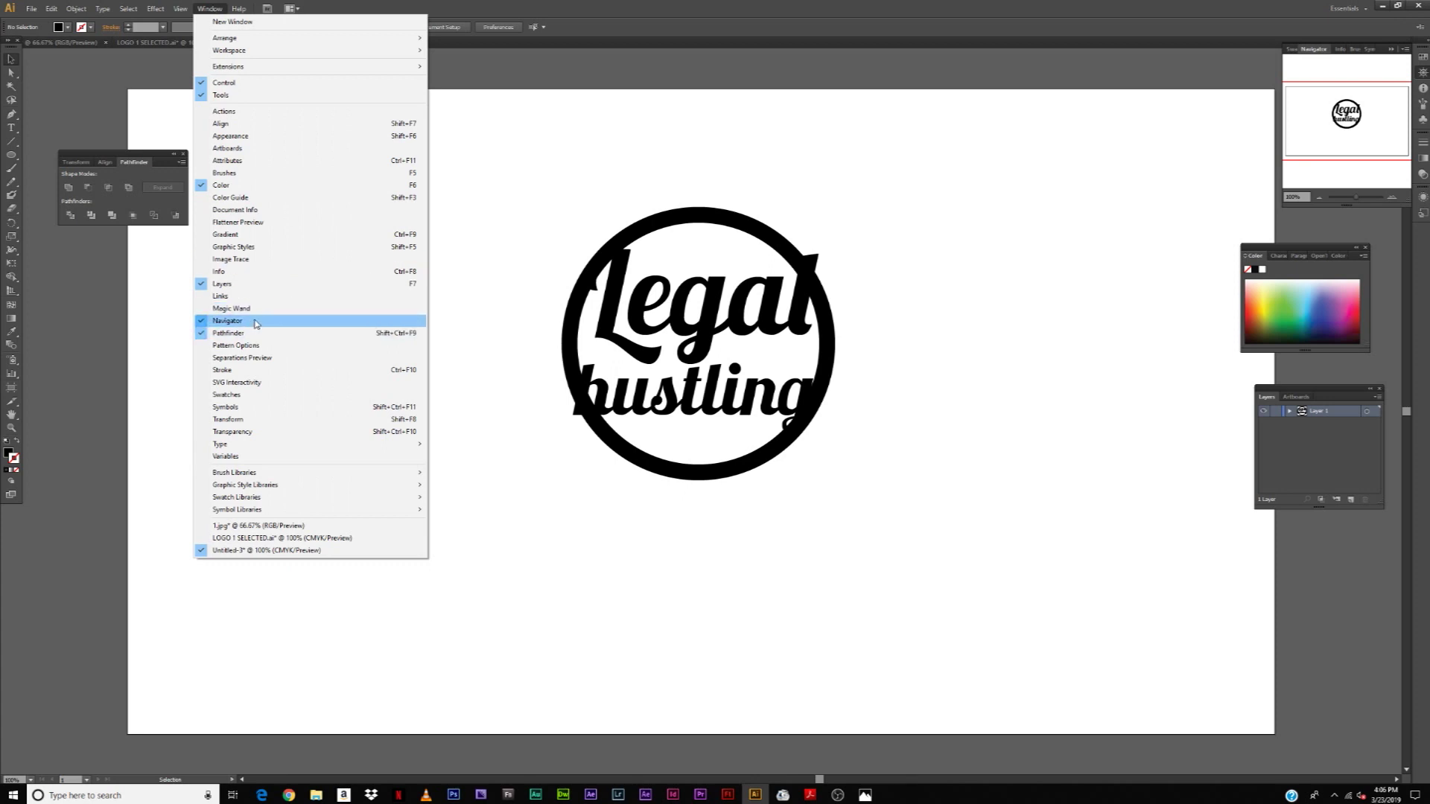
Zoom in close on the logo around the word Legal and select the Legal text.
{"action": "left_click", "coordinate": [1358, 199]}
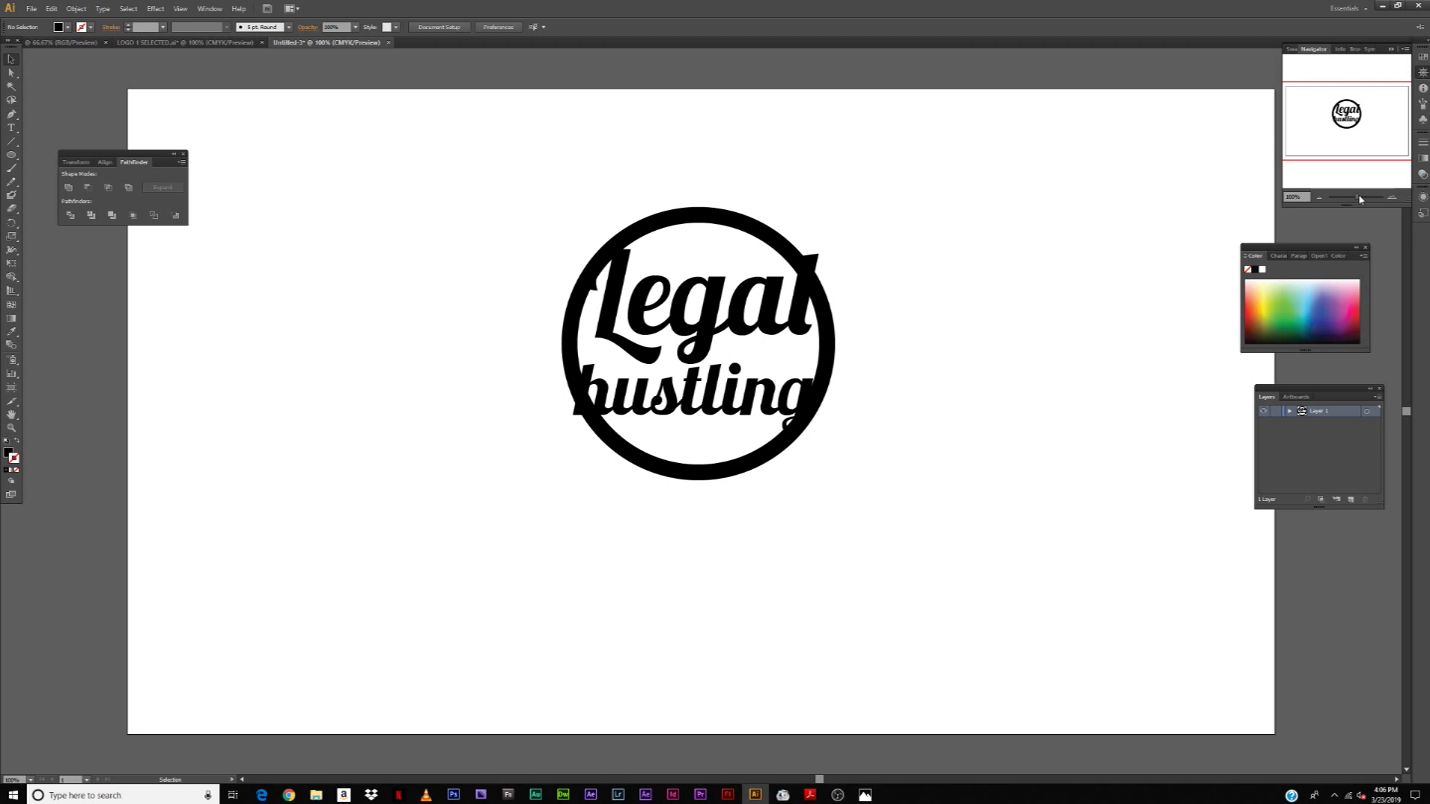
{"action": "key", "text": "ctrl+equal"}
{"action": "key", "text": "ctrl+equal"}
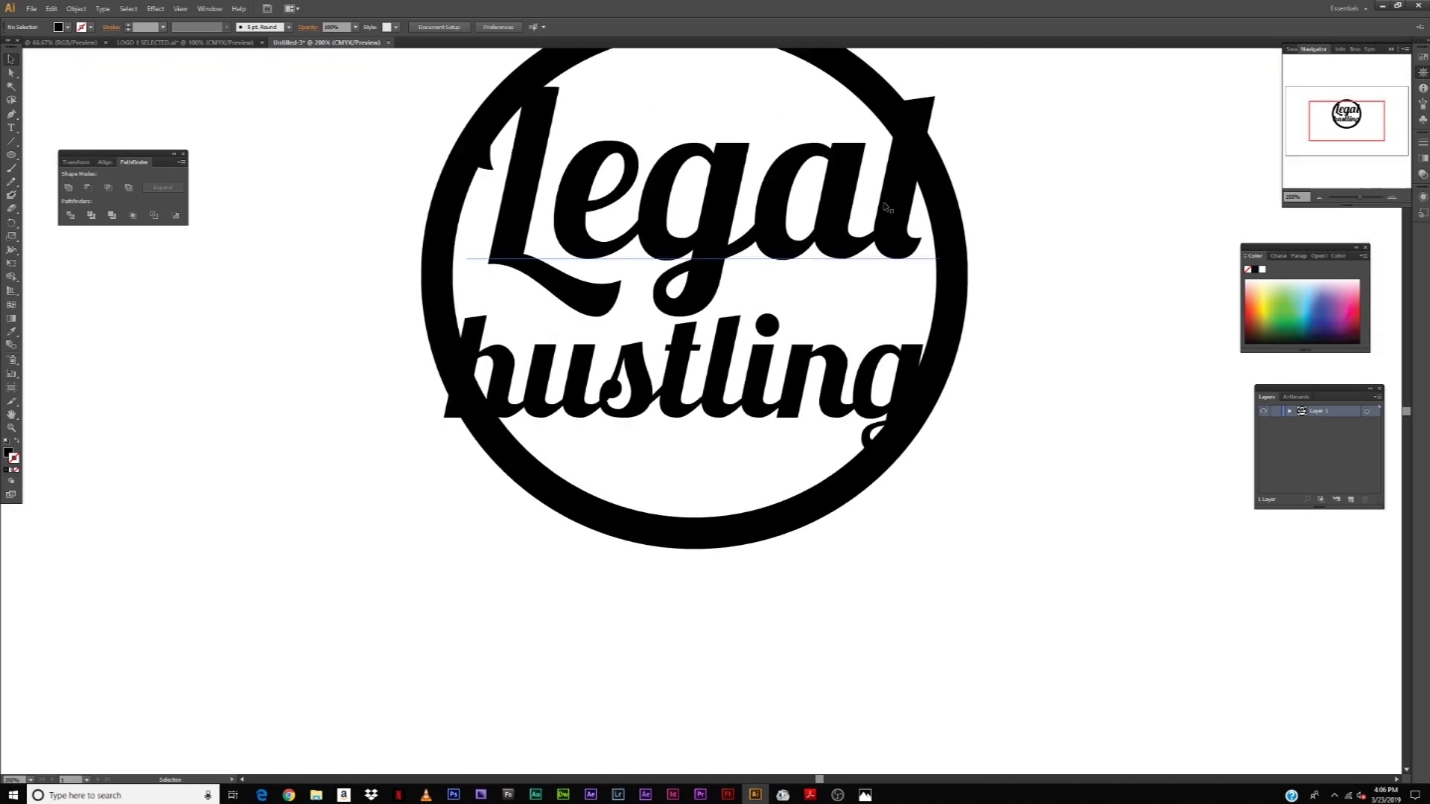
{"action": "scroll", "coordinate": [786, 250], "scroll_direction": "up", "scroll_amount": 3}
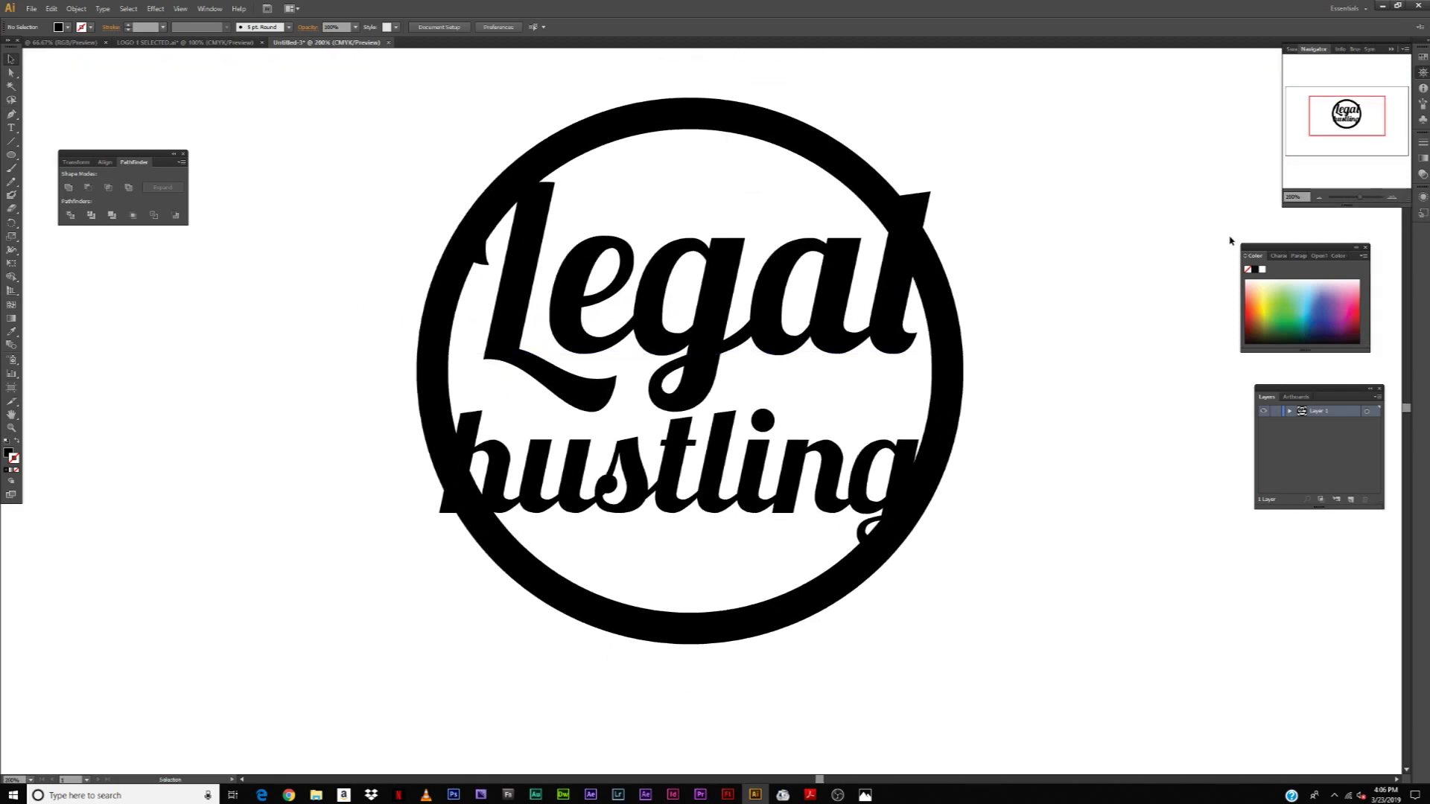
{"action": "left_click", "coordinate": [1320, 197]}
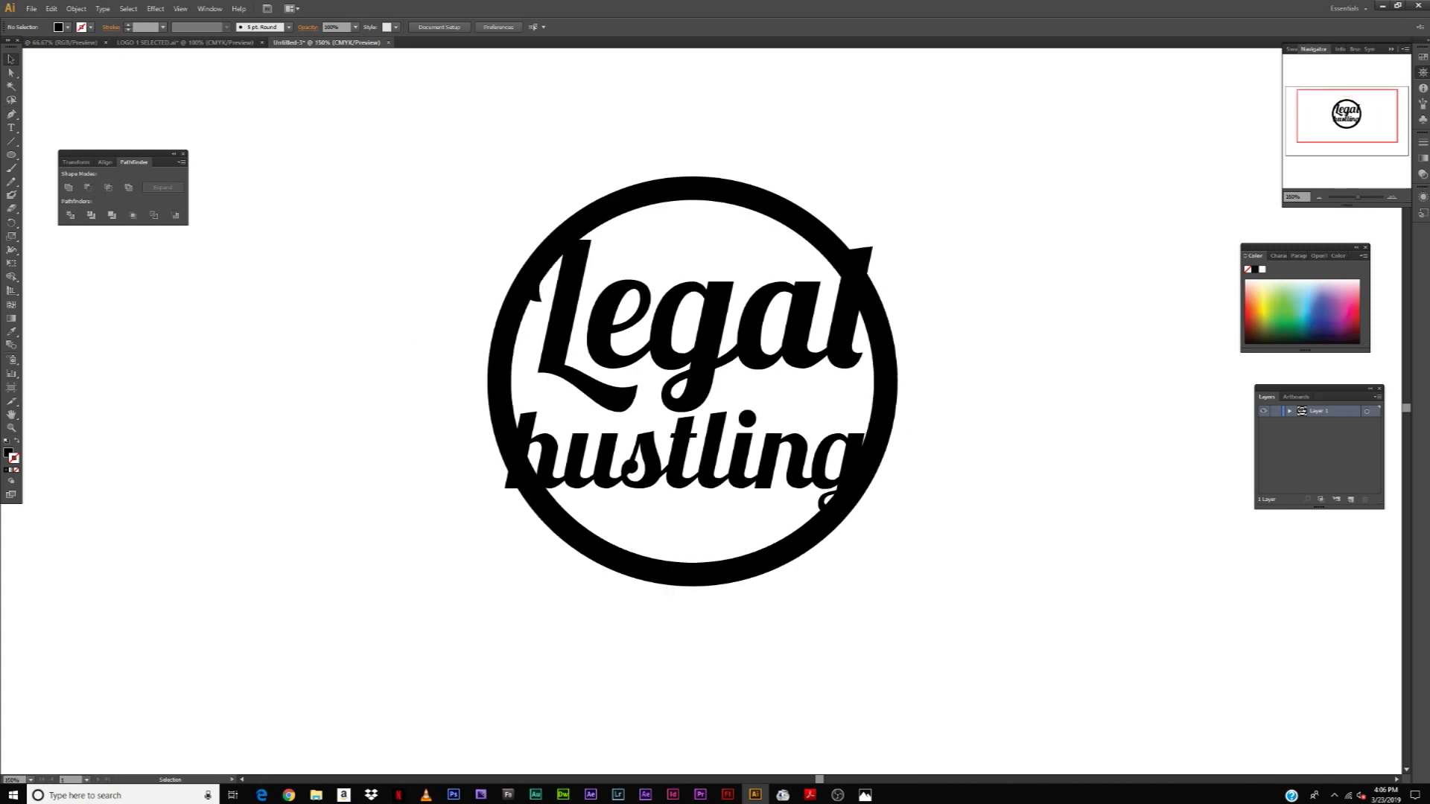
{"action": "key", "text": "ctrl+equal"}
{"action": "key", "text": "ctrl+0"}
{"action": "key", "text": "ctrl+equal"}
{"action": "key", "text": "ctrl+equal"}
{"action": "key", "text": "ctrl+equal"}
{"action": "key", "text": "ctrl+equal"}
{"action": "key", "text": "ctrl+minus"}
{"action": "key", "text": "ctrl+minus"}
{"action": "key", "text": "ctrl+equal"}
{"action": "key", "text": "ctrl+equal"}
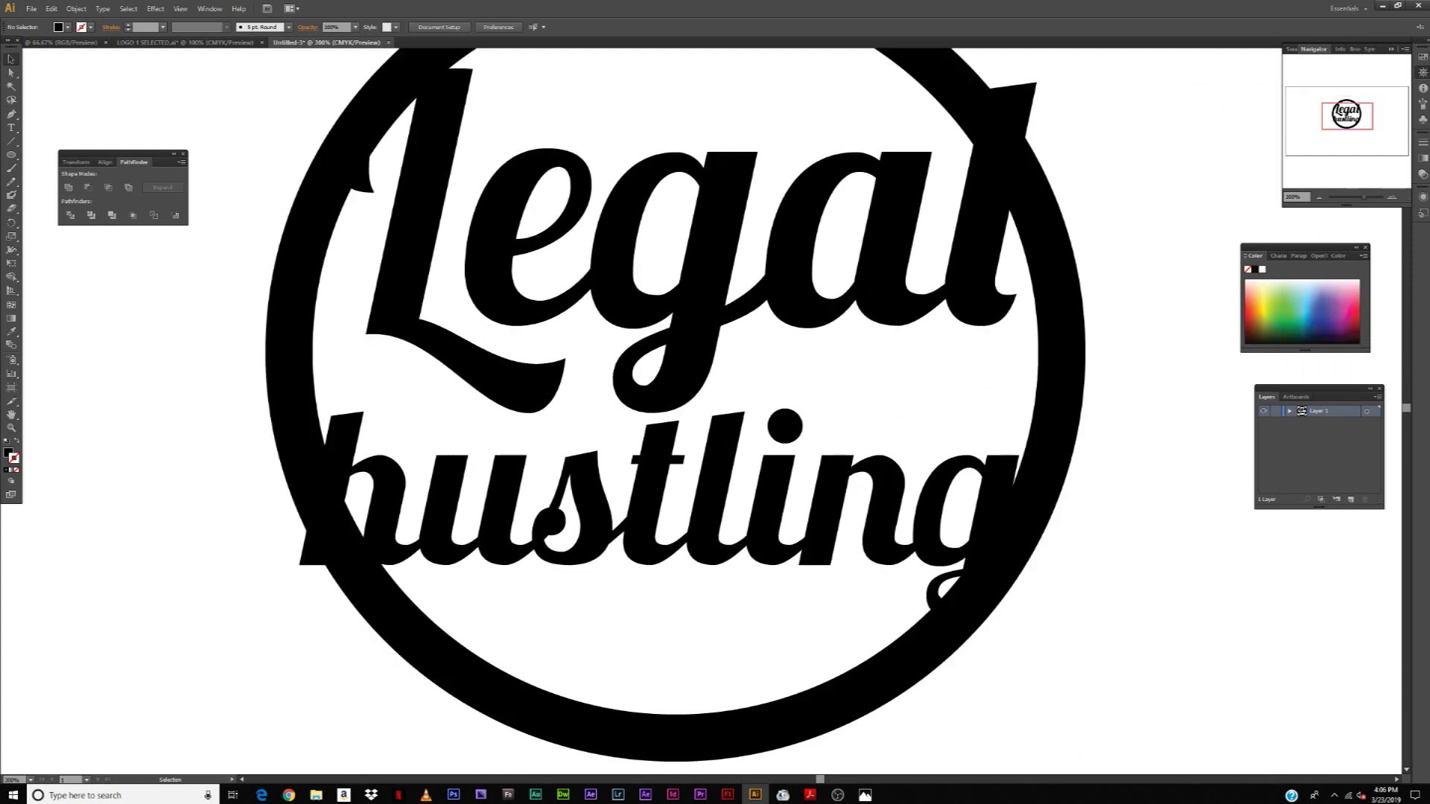
{"action": "scroll", "coordinate": [827, 611], "scroll_direction": "left", "scroll_amount": 3}
{"action": "scroll", "coordinate": [826, 611], "scroll_direction": "up", "scroll_amount": 4}
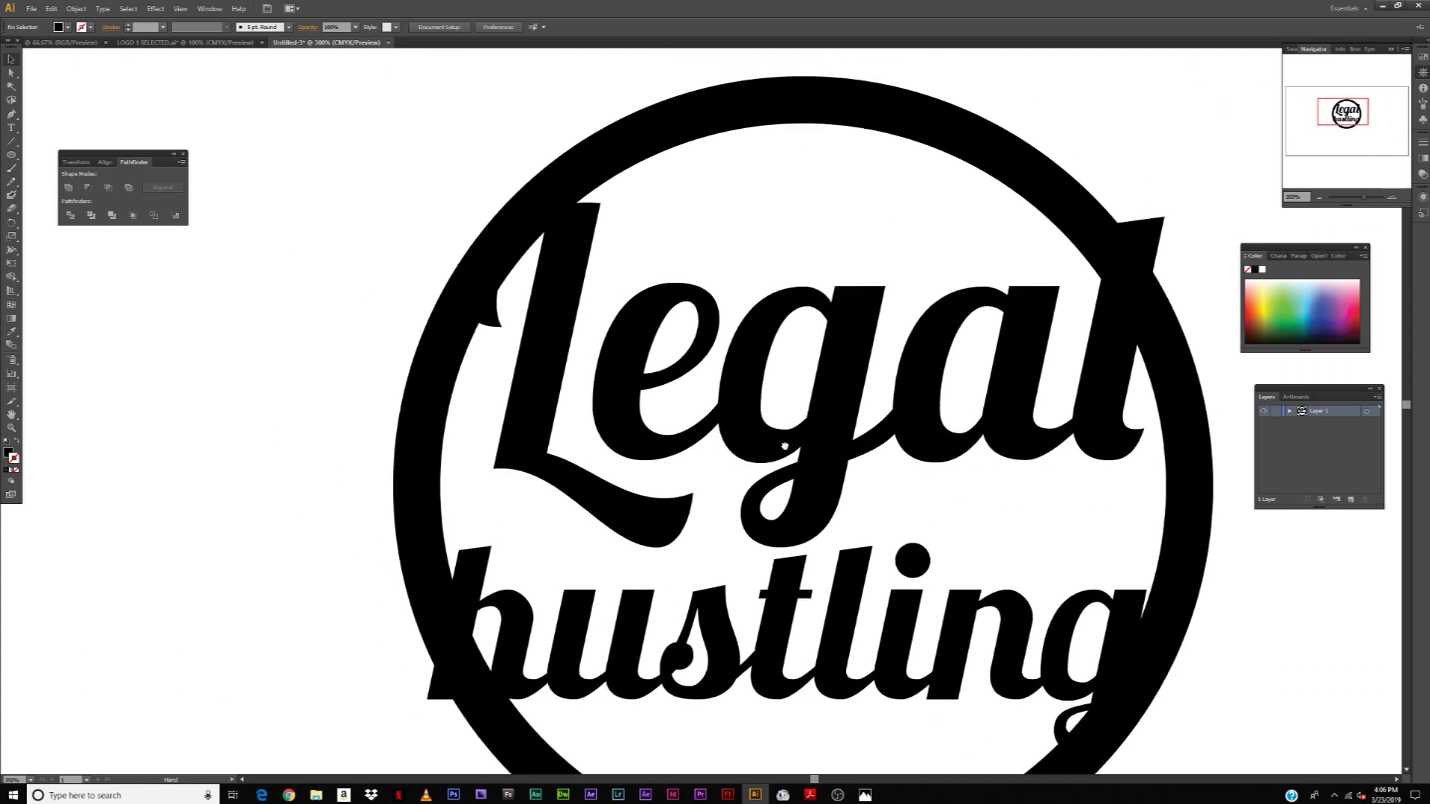
{"action": "left_click", "coordinate": [563, 344]}
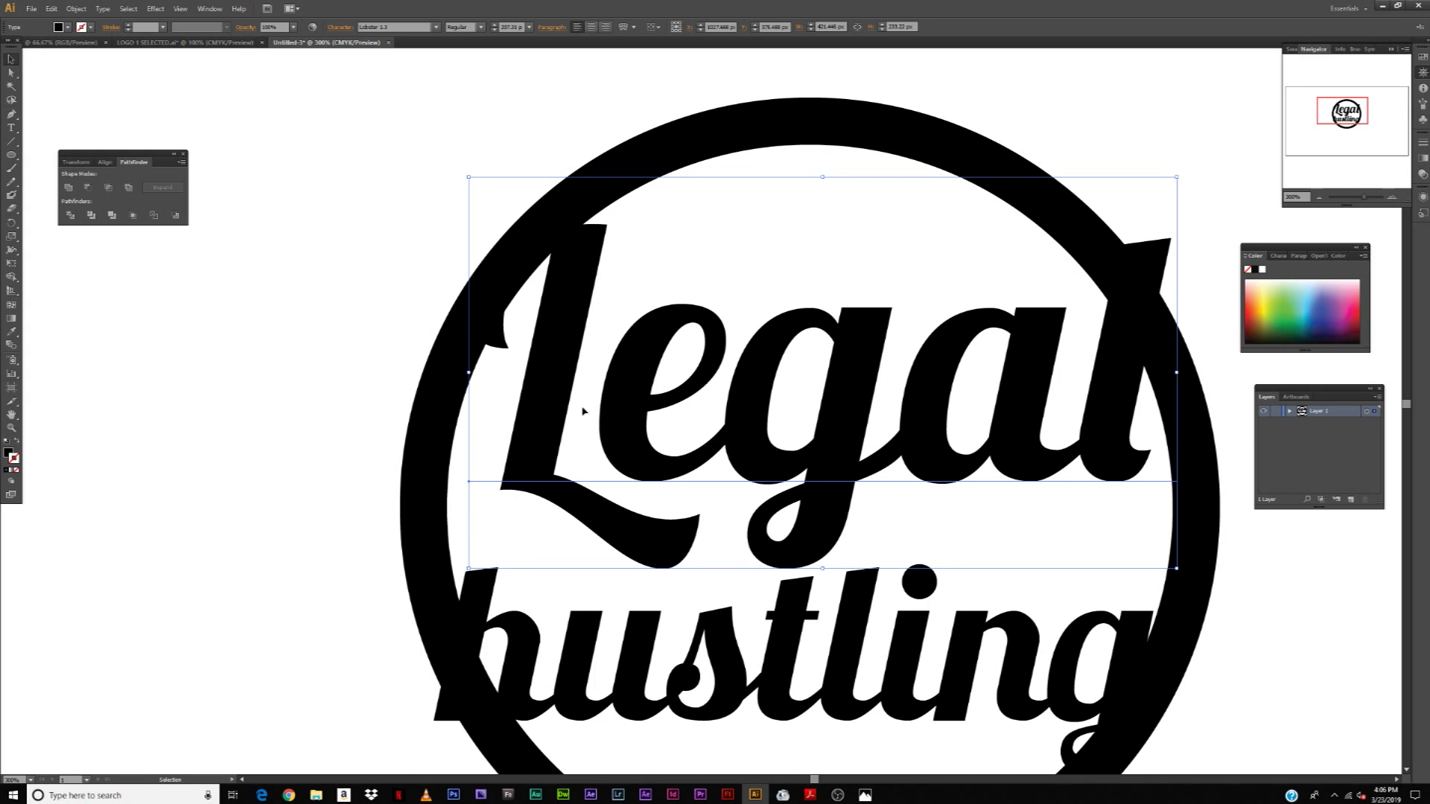
Convert the Legal text to outlines with Create Outlines and reselect the outlined group.
{"action": "right_click", "coordinate": [623, 373]}
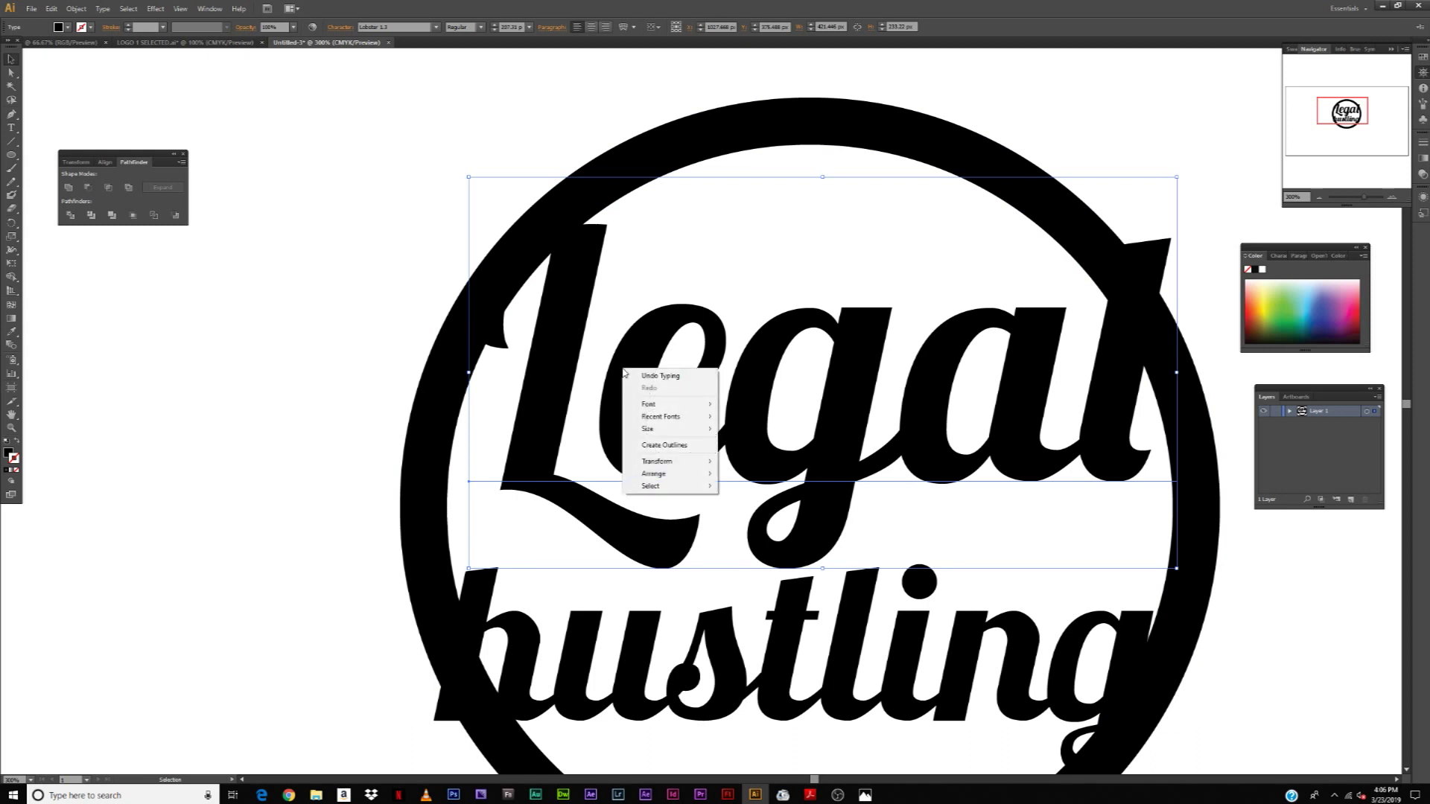
{"action": "left_click", "coordinate": [674, 446]}
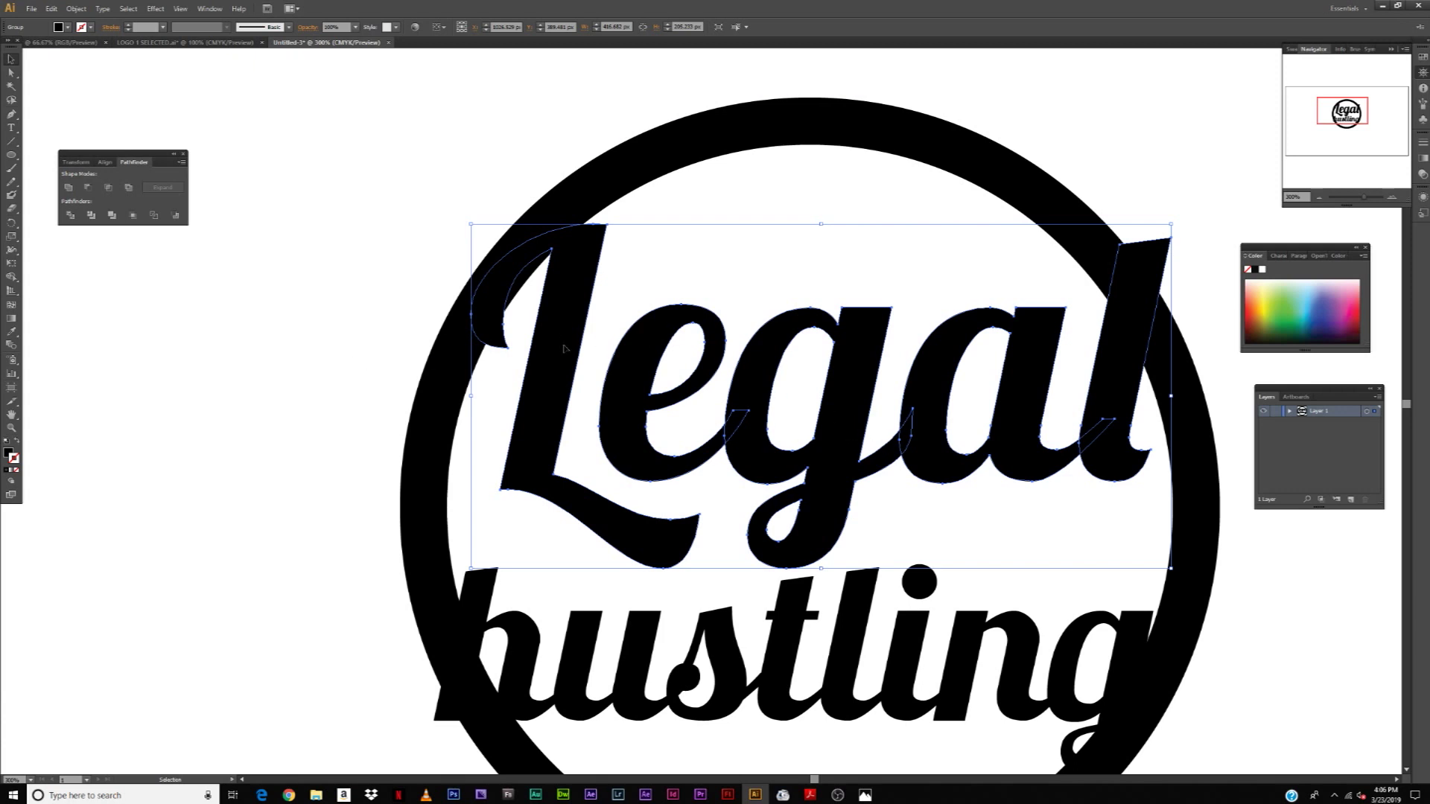
{"action": "left_click", "coordinate": [279, 281]}
{"action": "left_click", "coordinate": [1058, 381]}
{"action": "right_click", "coordinate": [641, 358]}
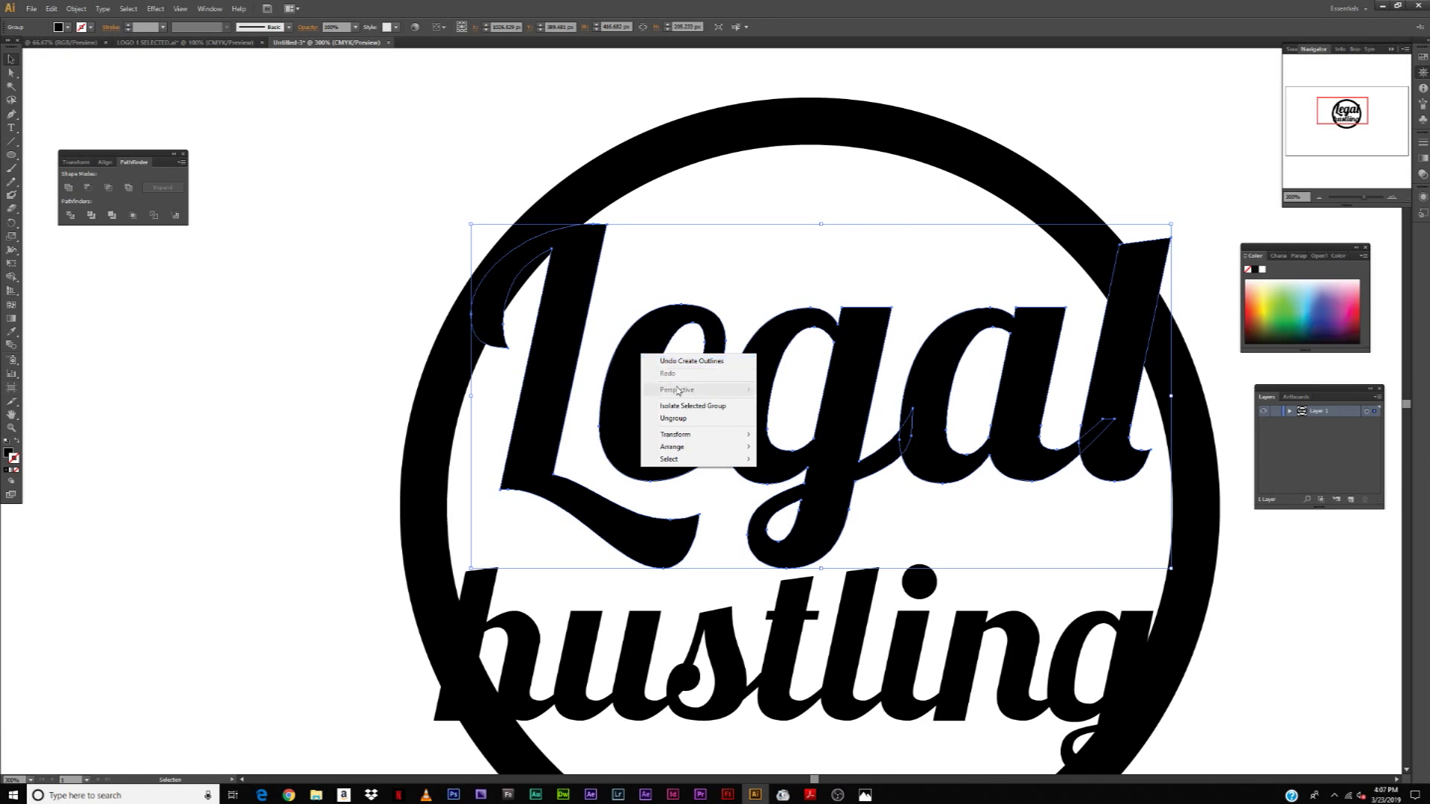
Ungroup the Legal outlines into separate letters L, e, g, a and l.
{"action": "left_click", "coordinate": [687, 419]}
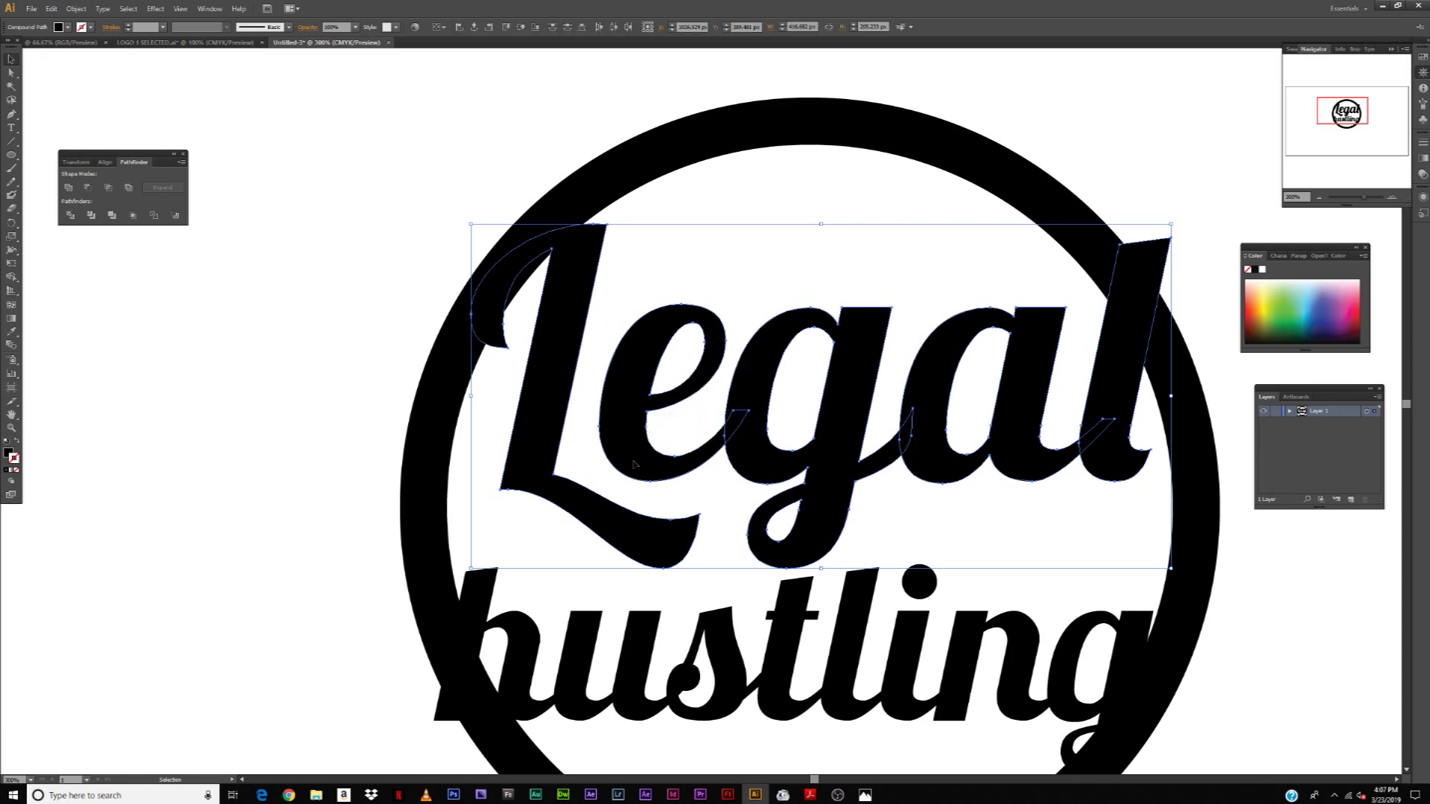
{"action": "left_click", "coordinate": [307, 339]}
{"action": "left_click", "coordinate": [553, 330]}
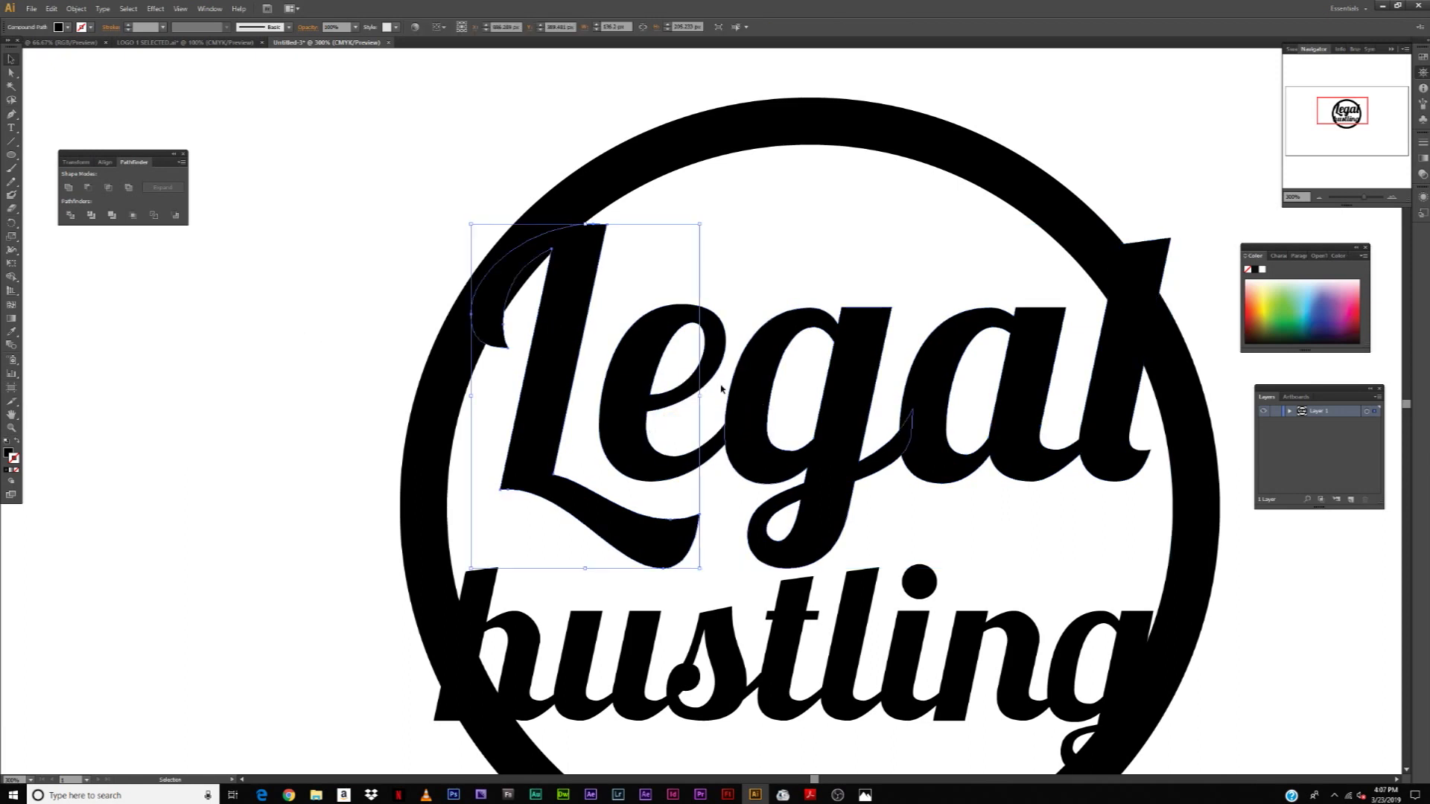
{"action": "left_click", "coordinate": [700, 454]}
{"action": "left_click", "coordinate": [764, 361]}
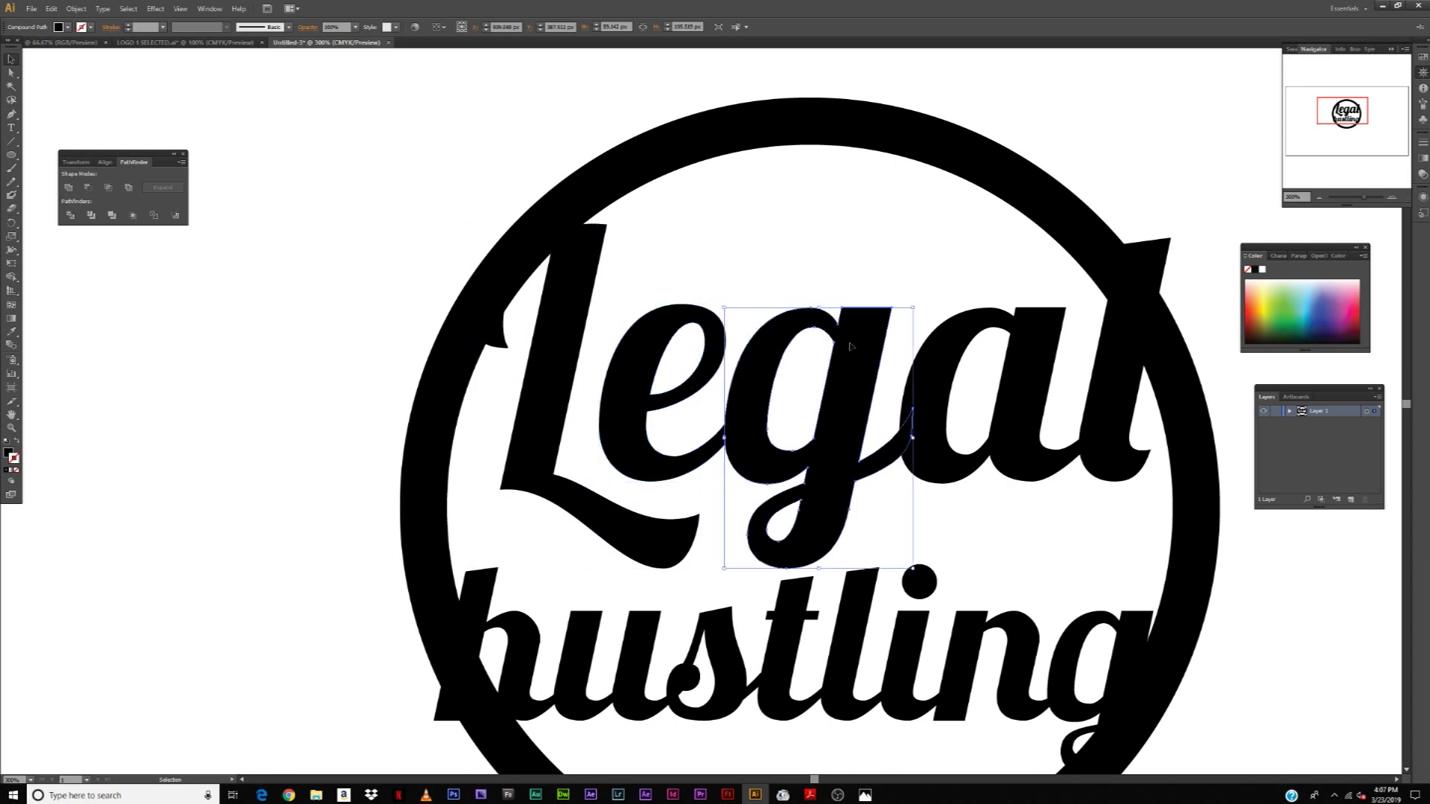
{"action": "left_click", "coordinate": [1041, 330]}
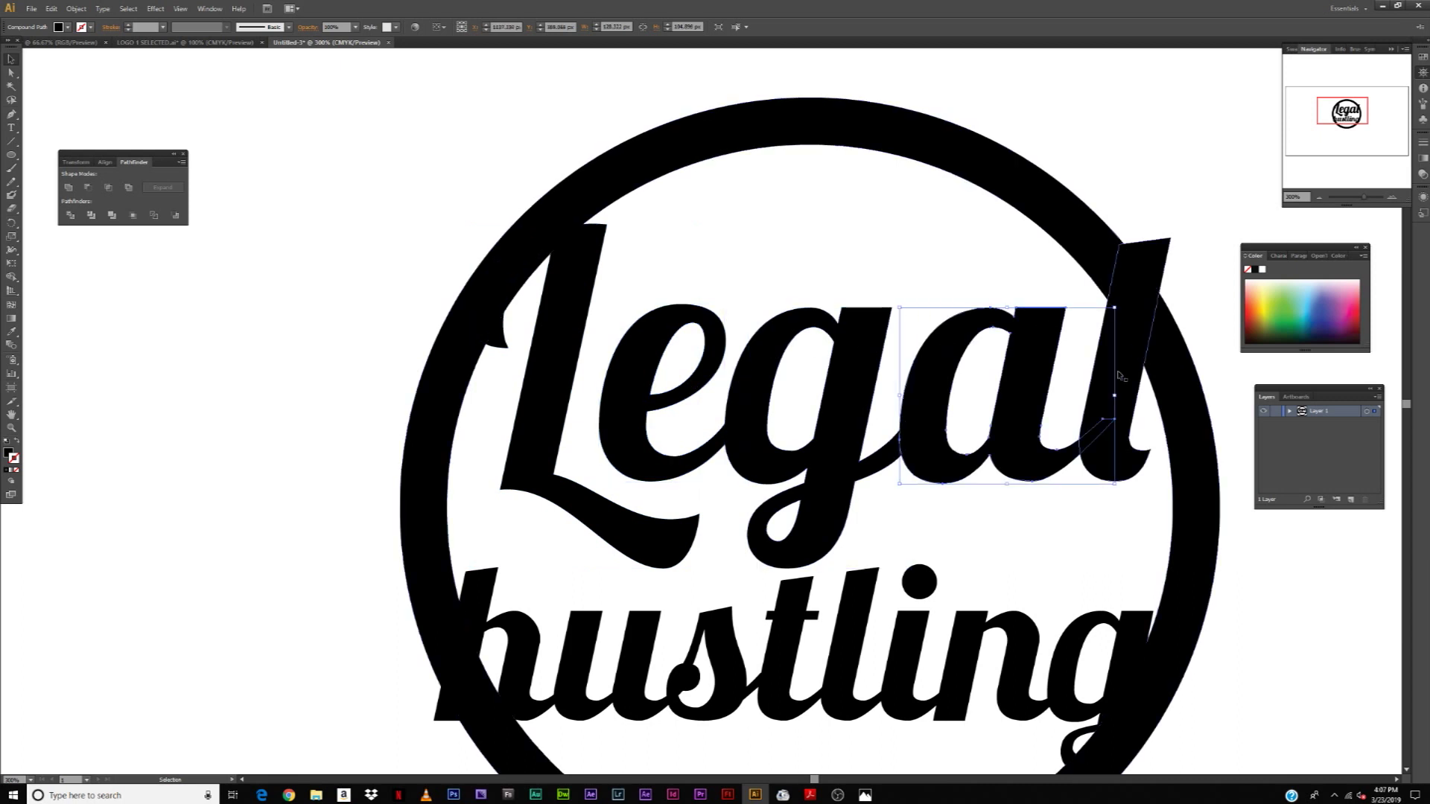
{"action": "left_click", "coordinate": [1121, 320]}
{"action": "left_click", "coordinate": [555, 395]}
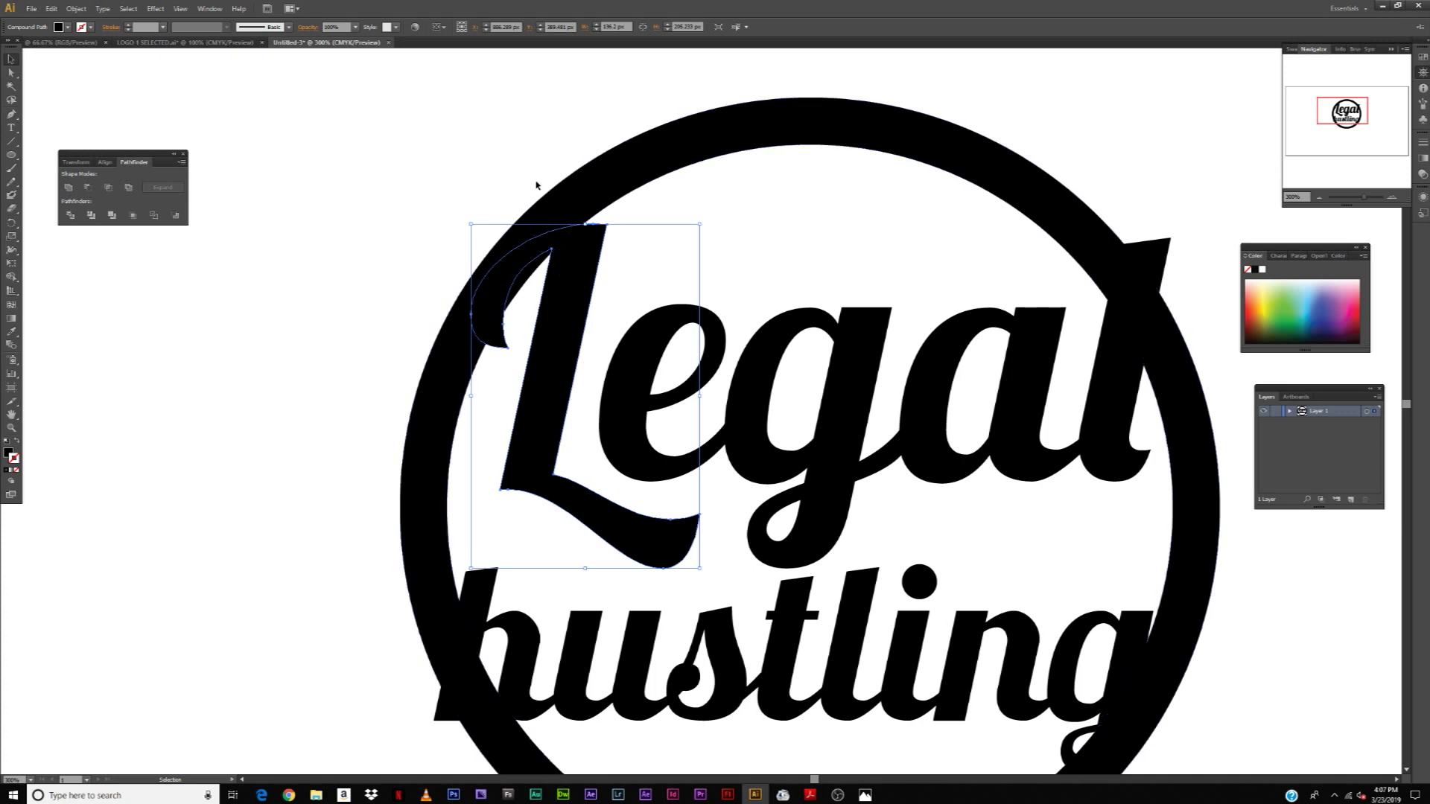
{"action": "left_click", "coordinate": [205, 374]}
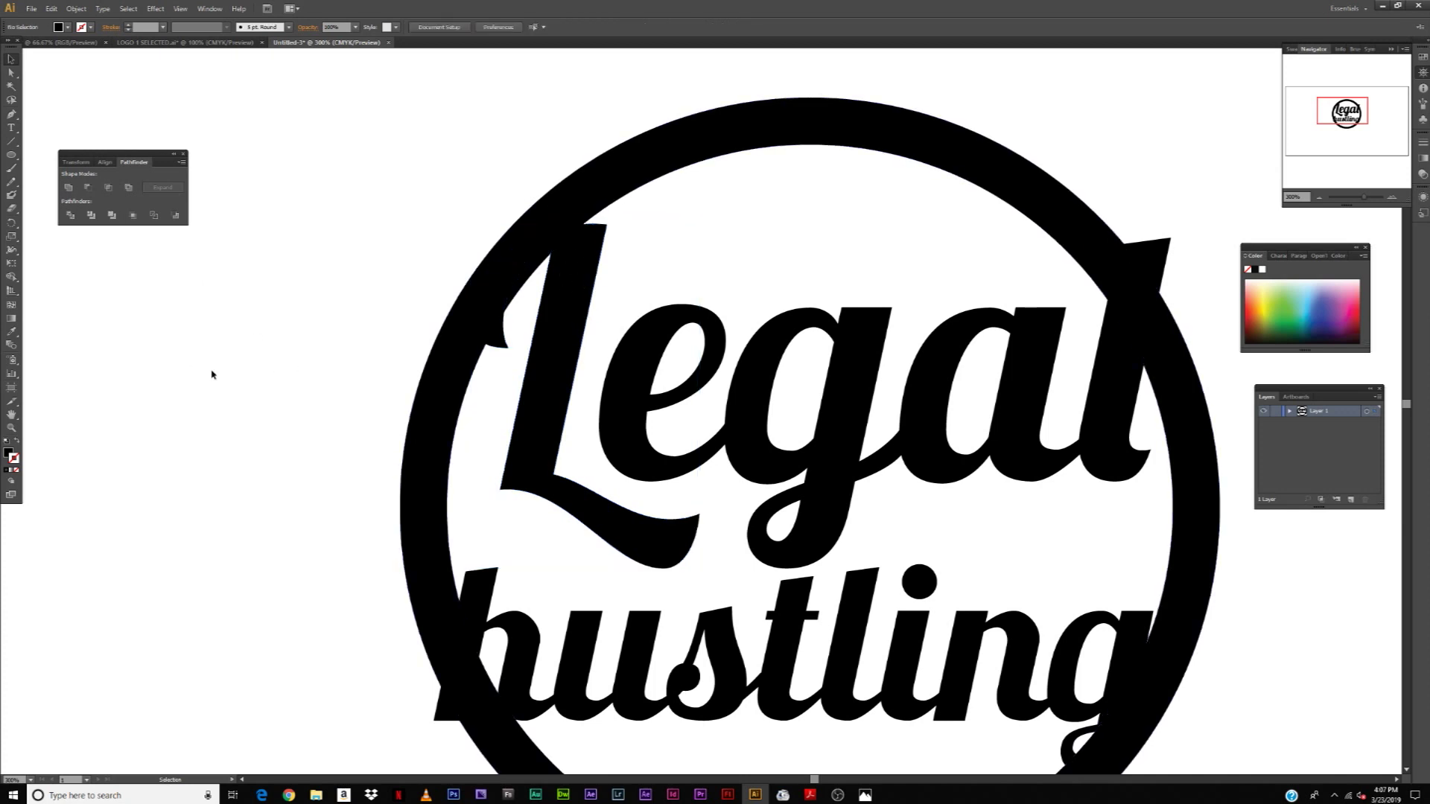
Copy the L shape and Paste in Place so a duplicate sits on top.
{"action": "left_click", "coordinate": [560, 323]}
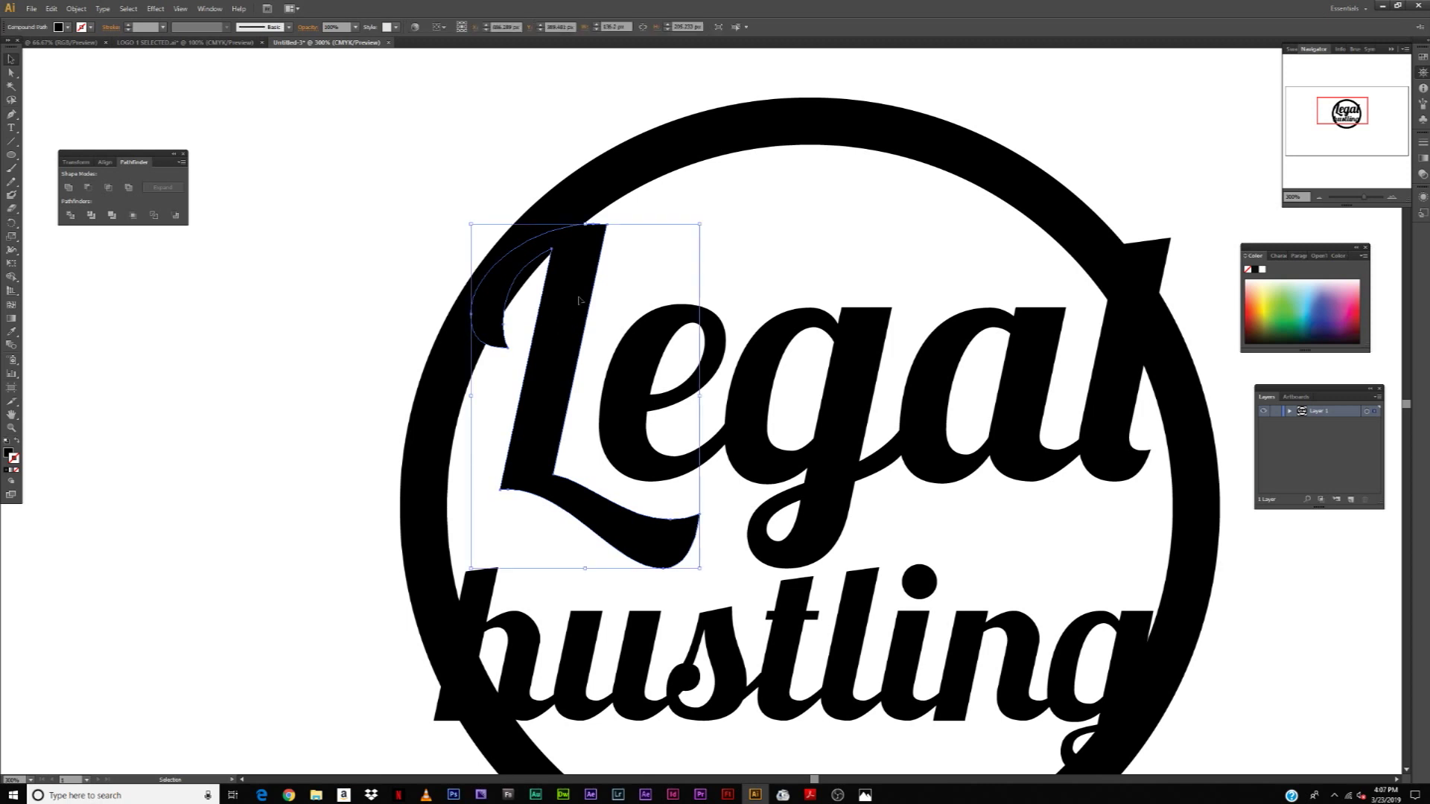
{"action": "left_click", "coordinate": [52, 10]}
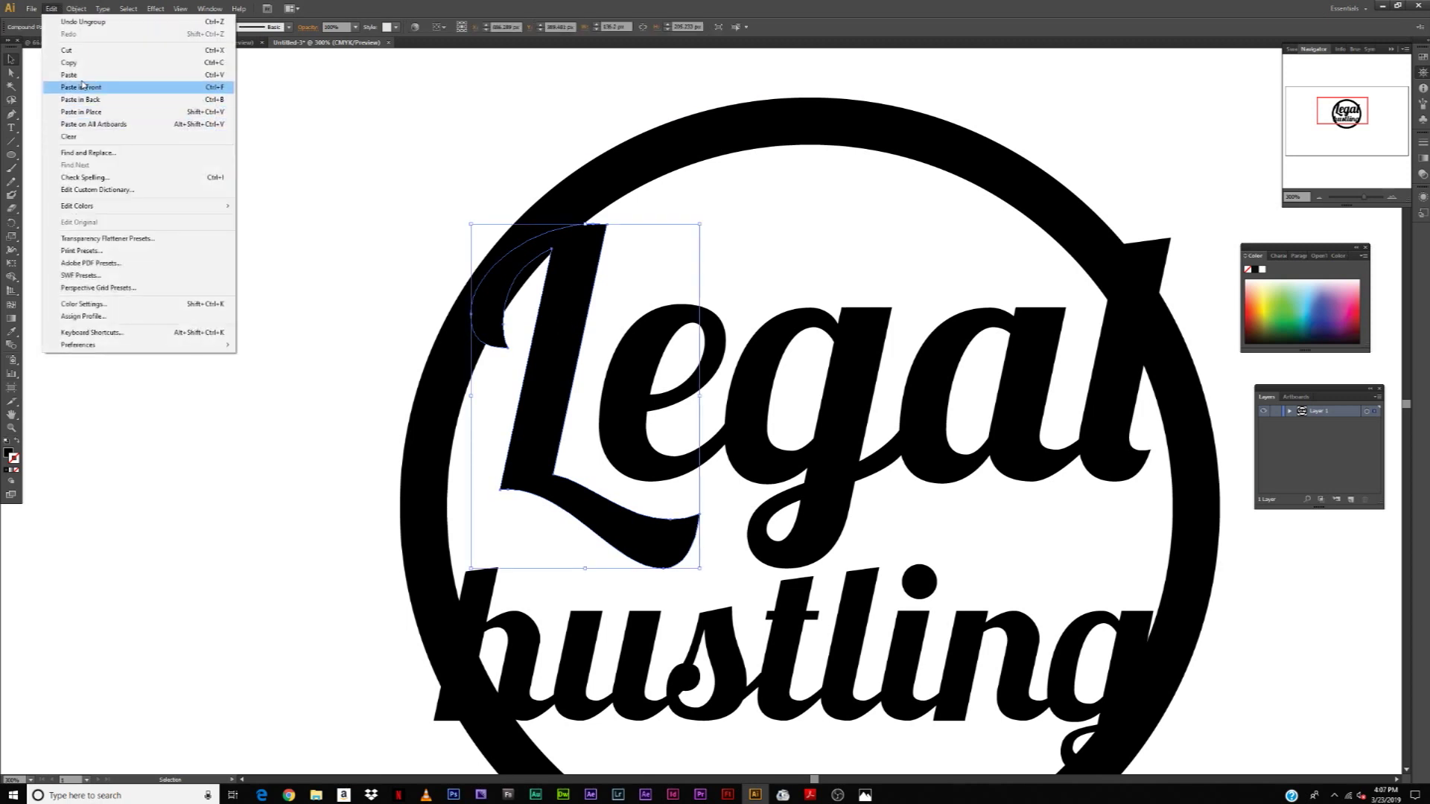
{"action": "left_click", "coordinate": [71, 63]}
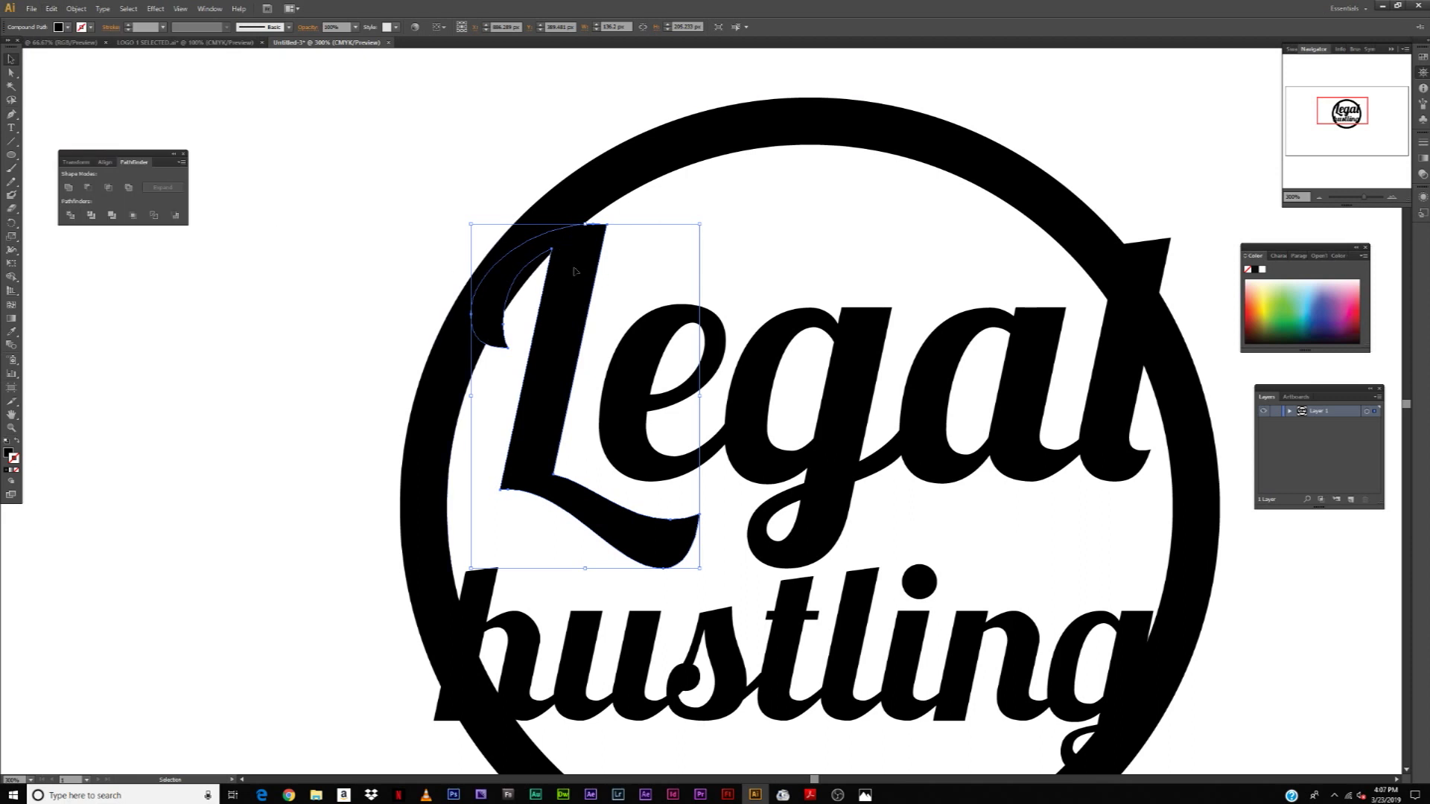
{"action": "left_click", "coordinate": [52, 9]}
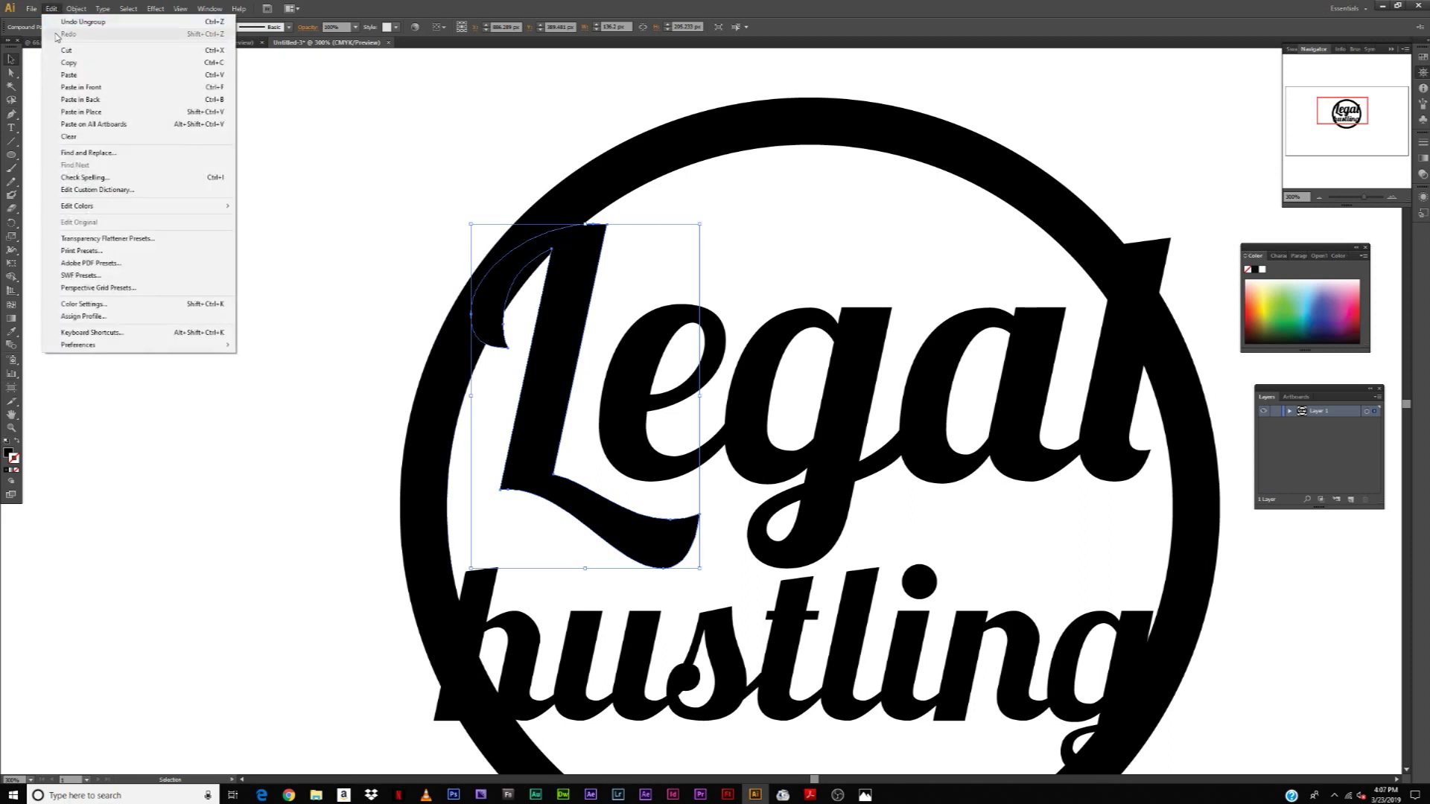
{"action": "left_click", "coordinate": [108, 115]}
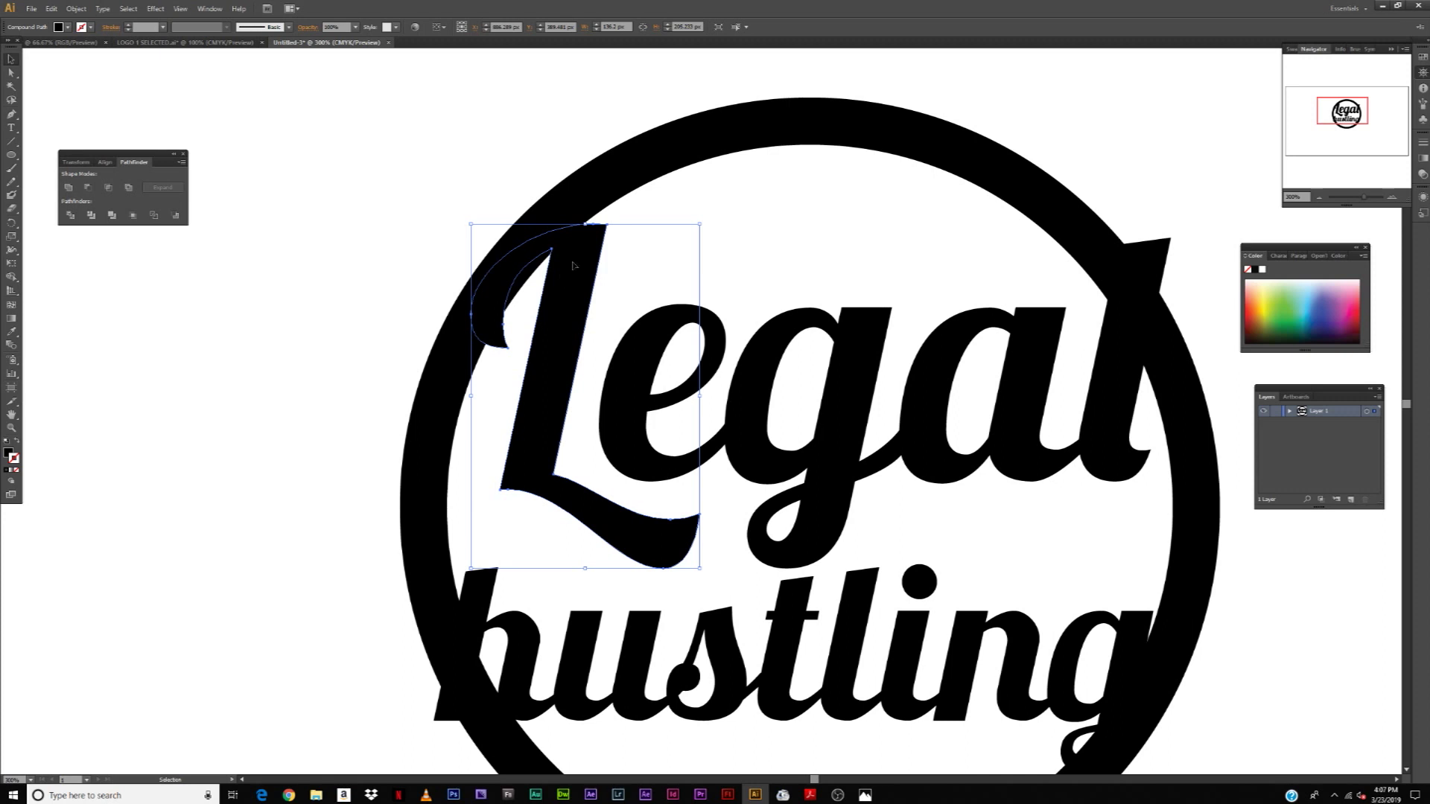
{"action": "left_click_drag", "start_coordinate": [540, 279], "coordinate": [253, 293]}
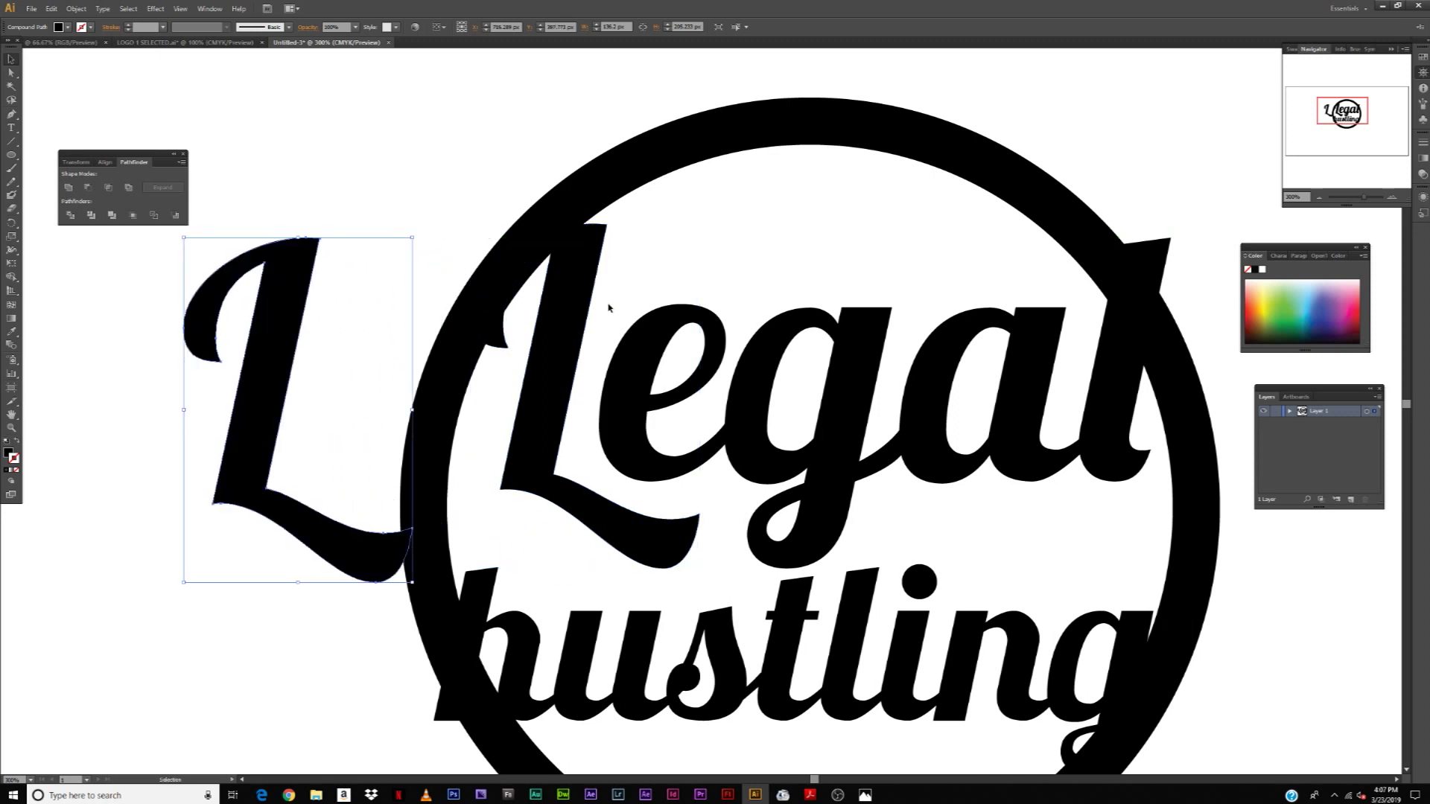
{"action": "key", "text": "ctrl+z"}
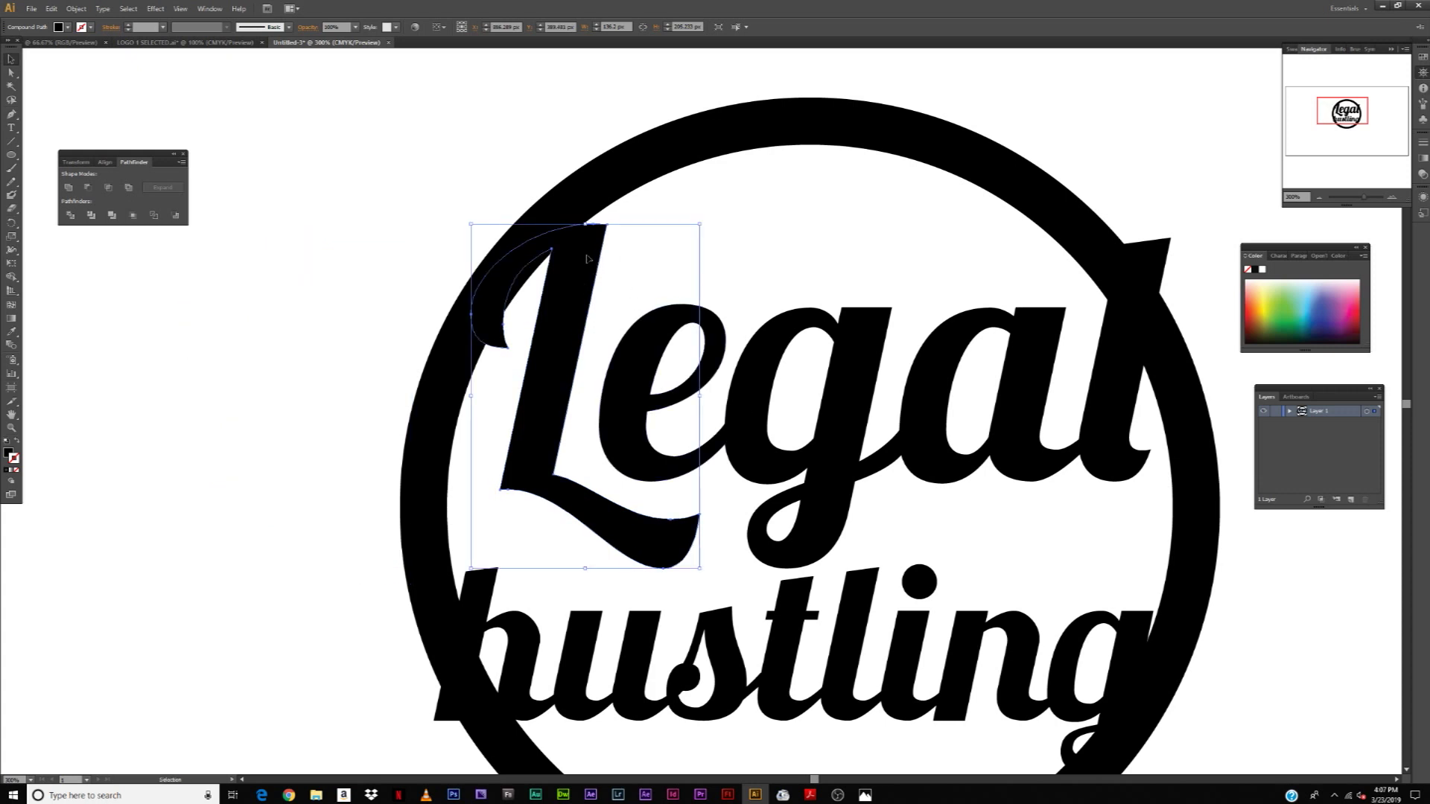
{"action": "mouse_move", "coordinate": [588, 402]}
{"action": "left_mouse_down"}
{"action": "mouse_move", "coordinate": [558, 271]}
{"action": "mouse_move", "coordinate": [587, 405]}
{"action": "left_mouse_up"}
{"action": "left_click", "coordinate": [700, 136]}
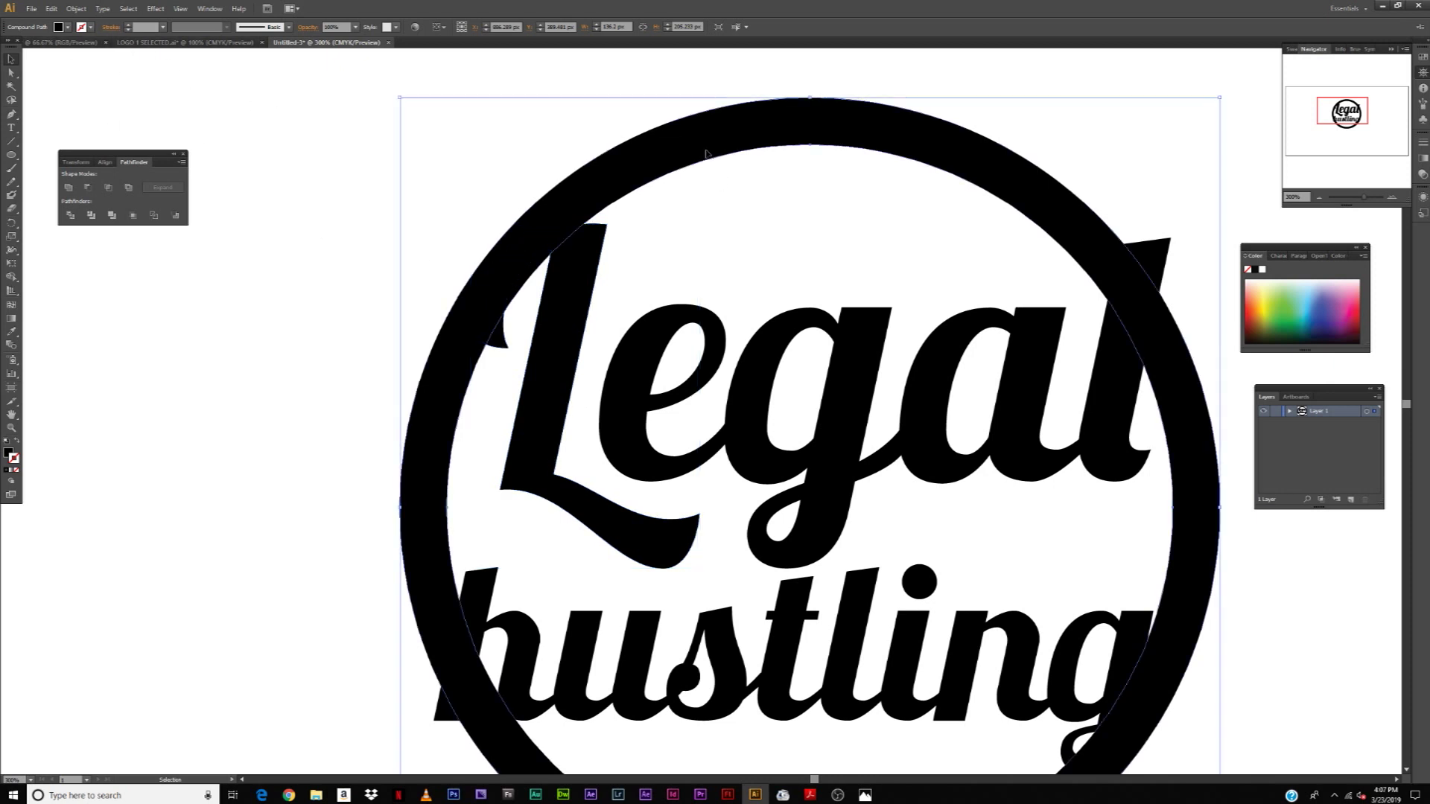
{"action": "left_click", "coordinate": [571, 354]}
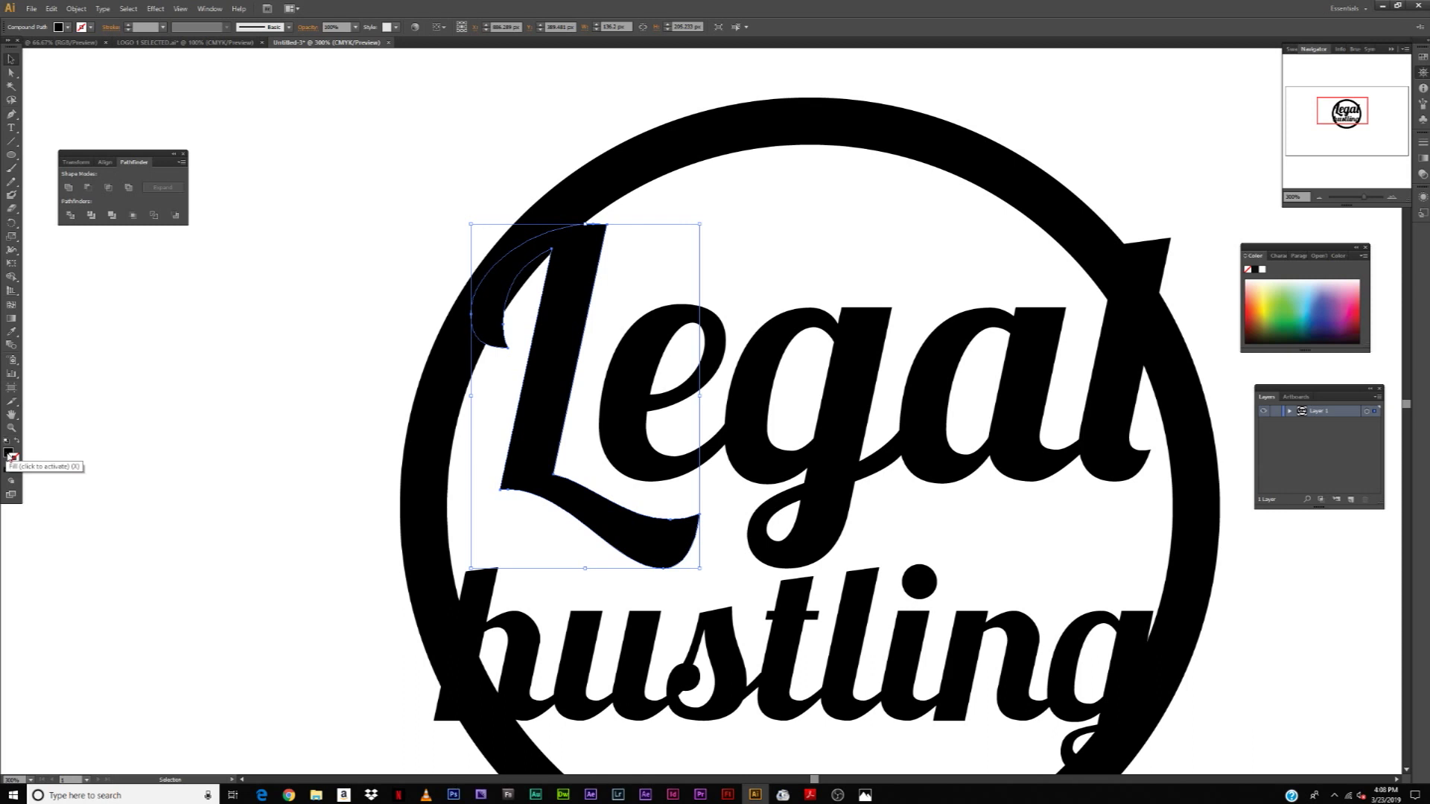
Give the L copy a red outline and thicken it to 4 pt.
{"action": "left_click", "coordinate": [9, 454]}
{"action": "left_click", "coordinate": [14, 458]}
{"action": "double_click", "coordinate": [8, 453]}
{"action": "left_click", "coordinate": [1092, 368]}
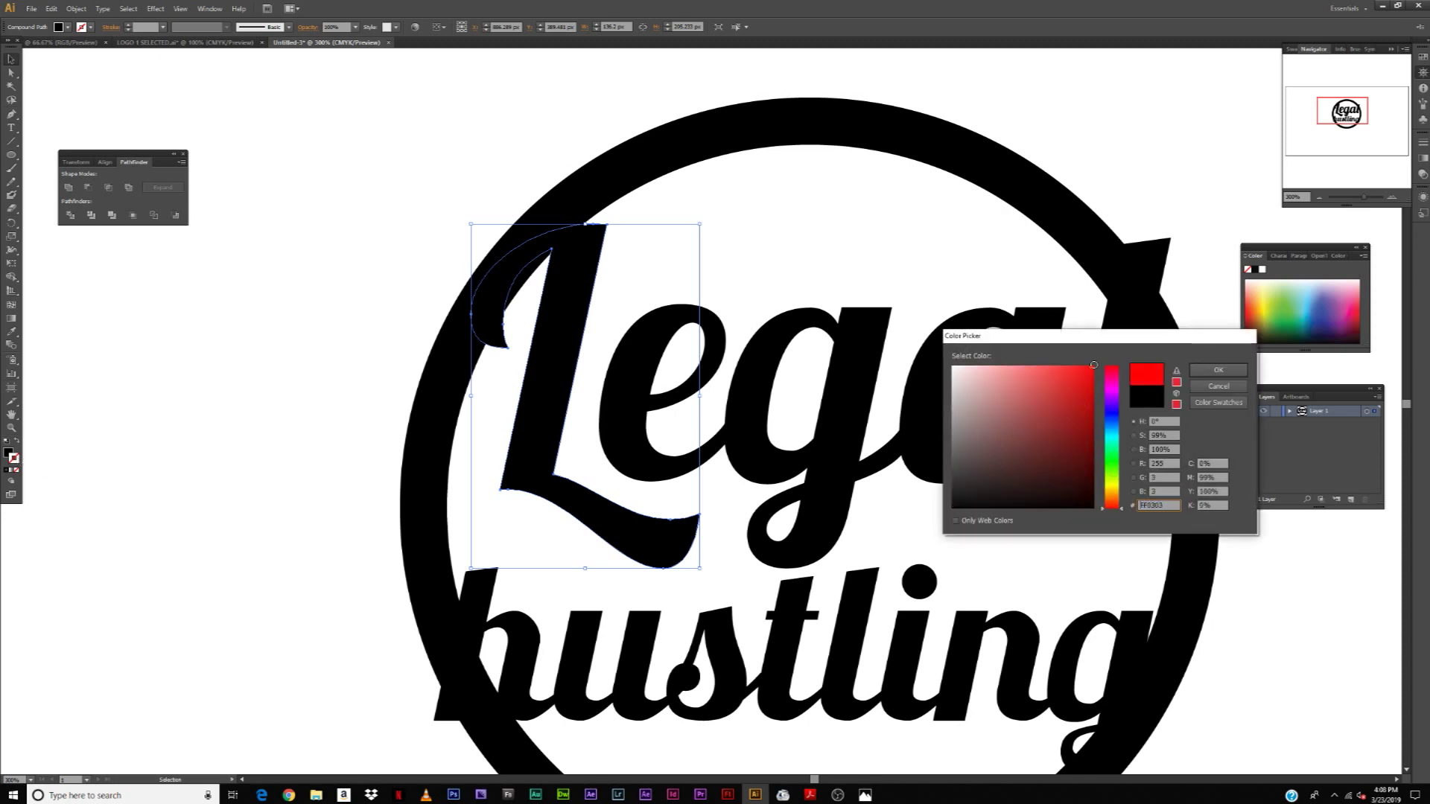
{"action": "left_click", "coordinate": [1219, 370]}
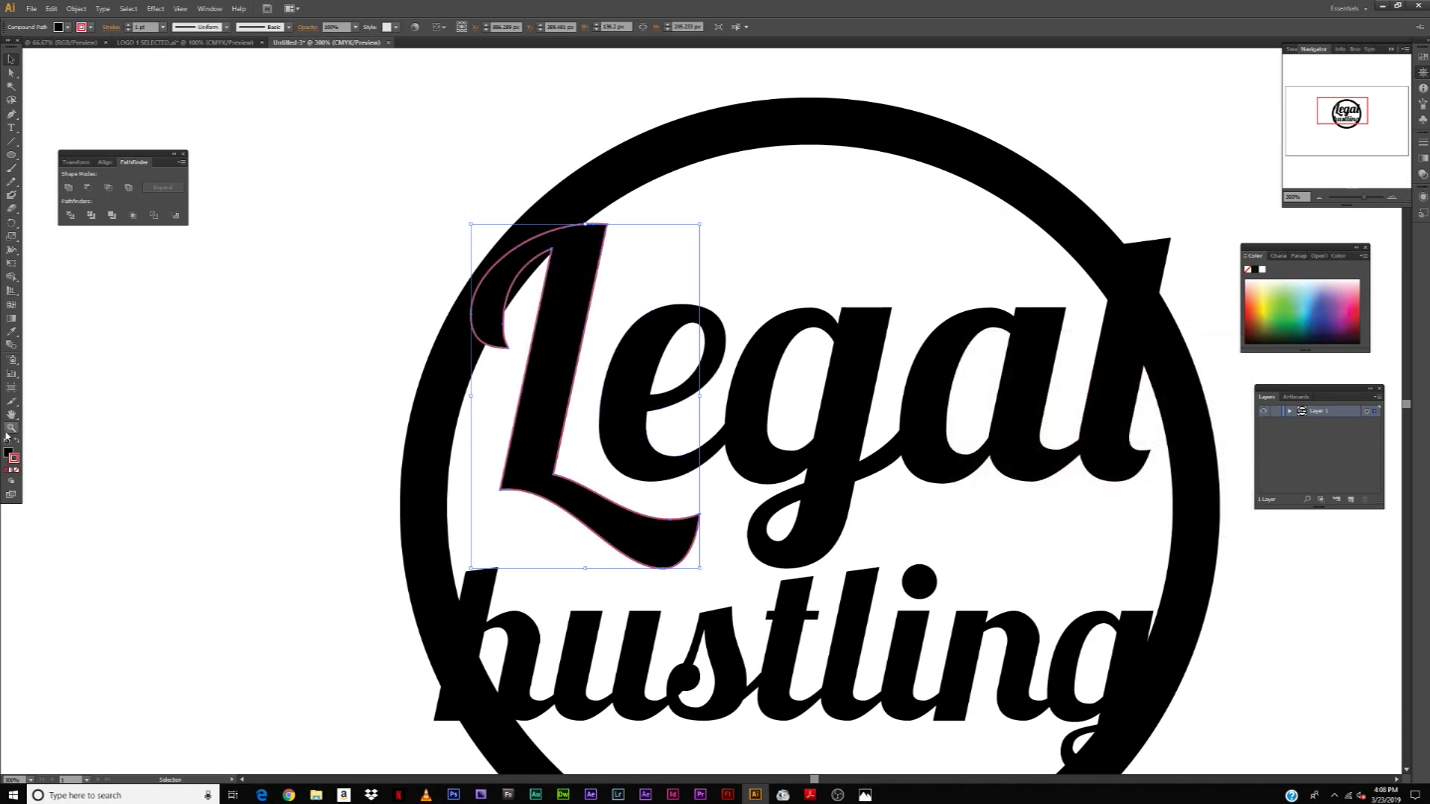
{"action": "left_click", "coordinate": [128, 25]}
{"action": "left_click", "coordinate": [128, 25]}
{"action": "left_click", "coordinate": [128, 24]}
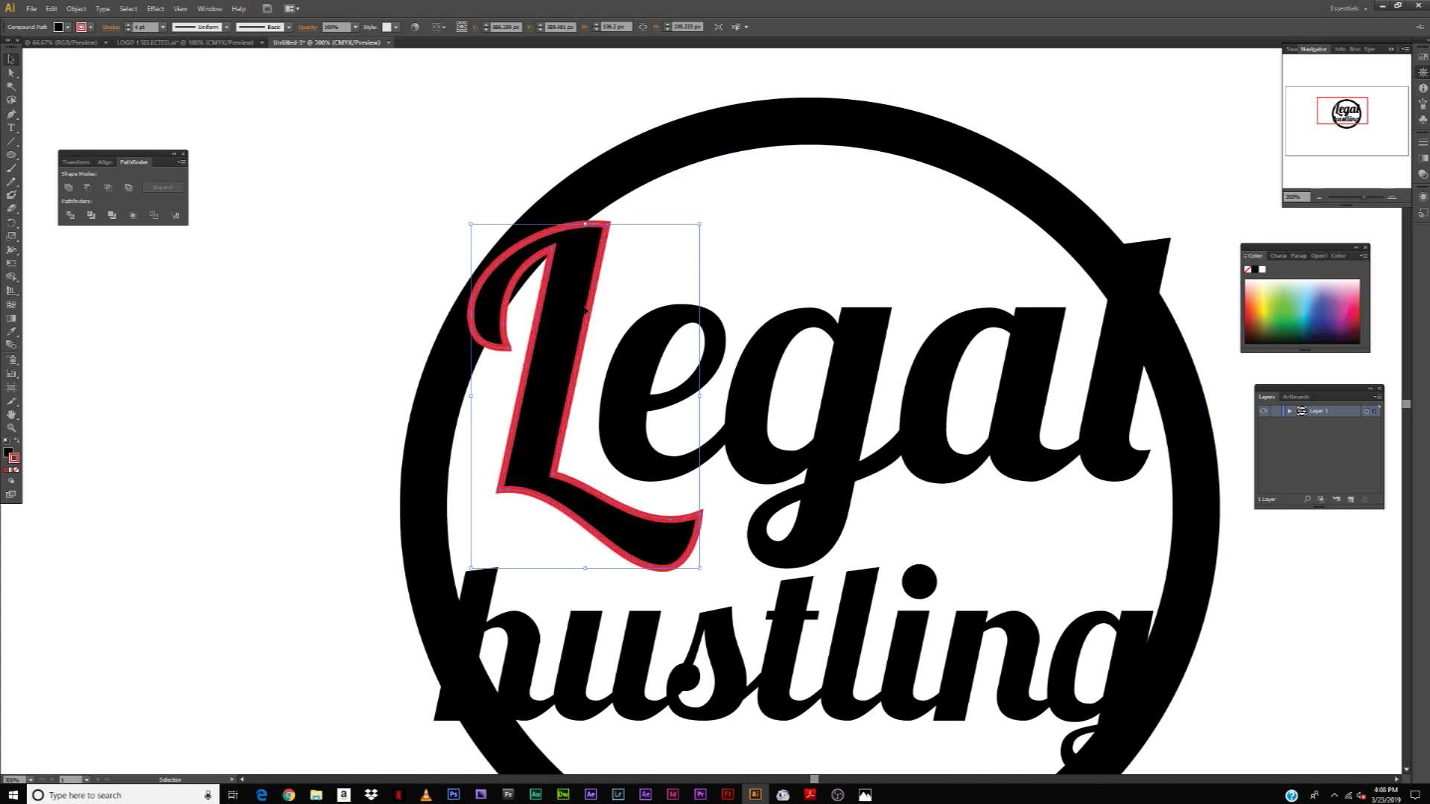
Set the L copy's stroke to None and its fill to white ffffff.
{"action": "left_click", "coordinate": [17, 471]}
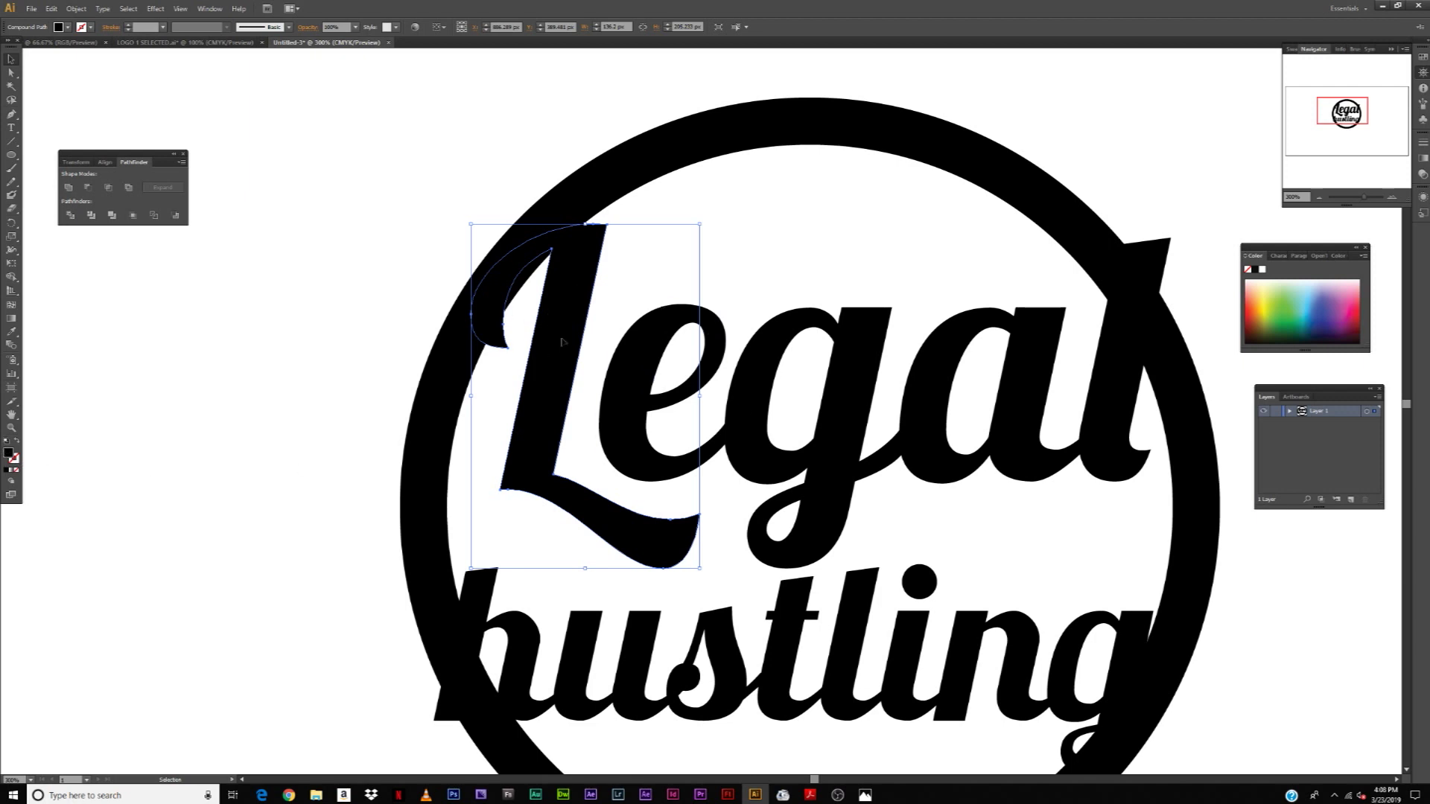
{"action": "double_click", "coordinate": [6, 452]}
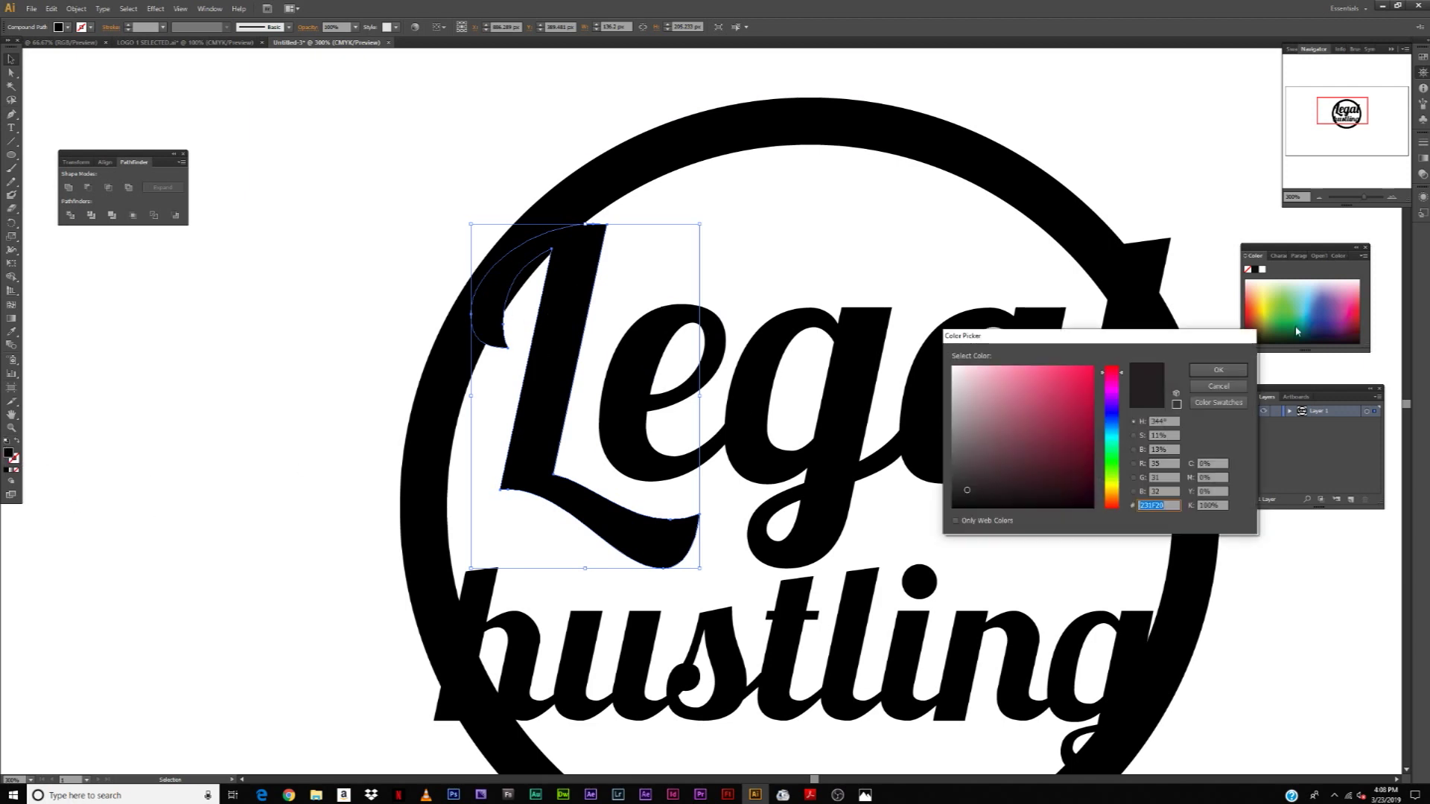
{"action": "type", "text": "ffffff"}
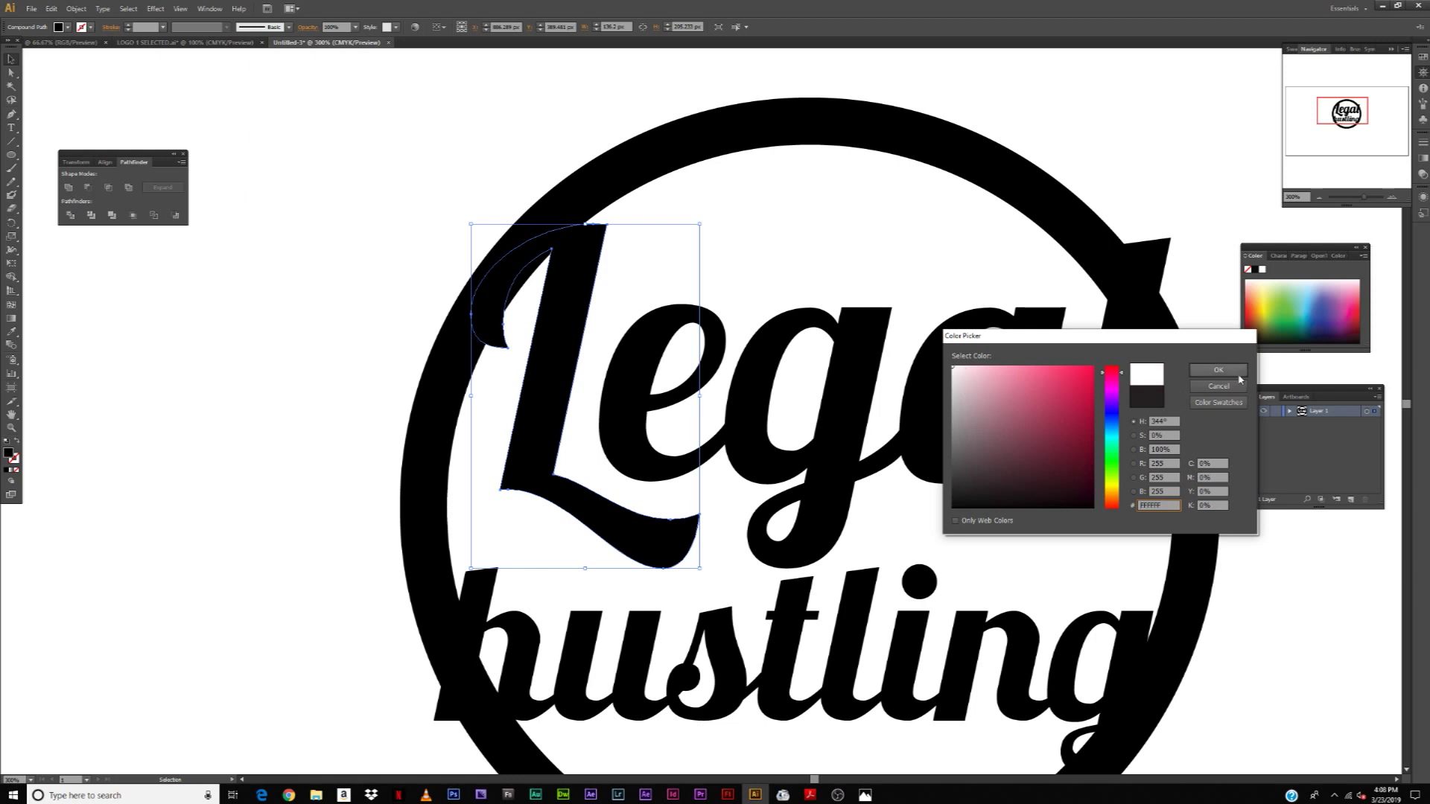
{"action": "left_click", "coordinate": [1218, 370]}
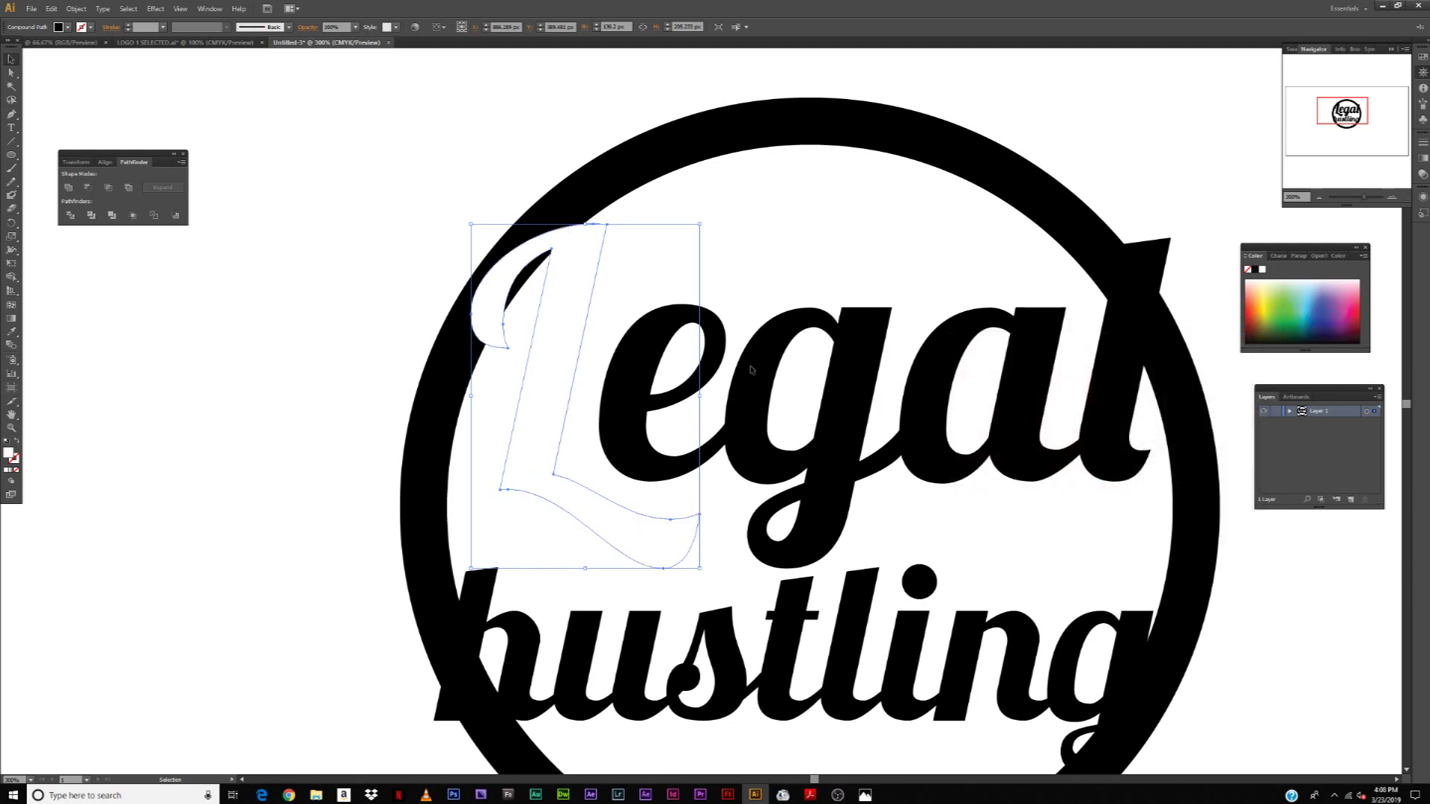
{"action": "left_click", "coordinate": [344, 363]}
{"action": "left_click", "coordinate": [565, 288]}
Send the white L copy backward, then all the way to the back.
{"action": "right_click", "coordinate": [565, 298]}
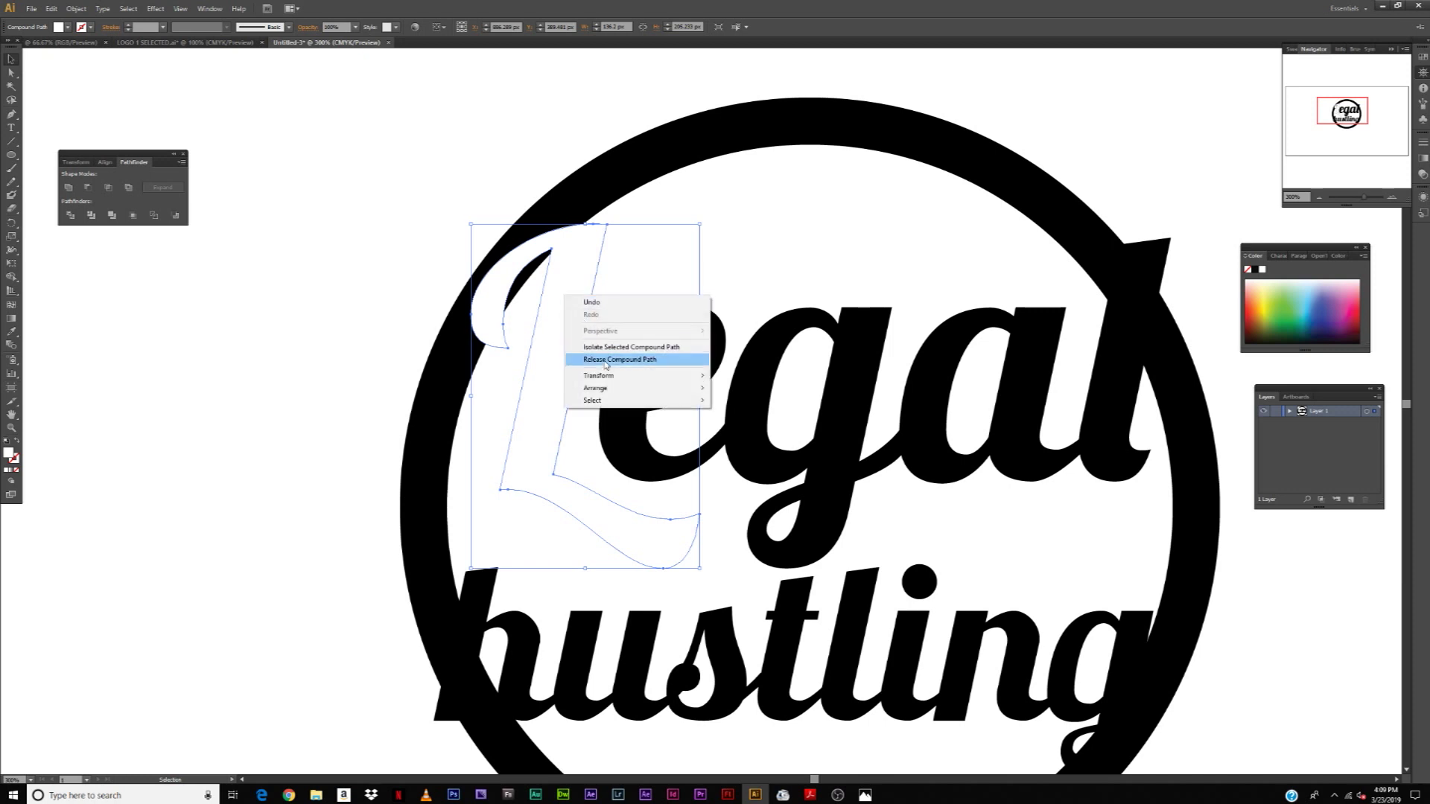
{"action": "mouse_move", "coordinate": [612, 390]}
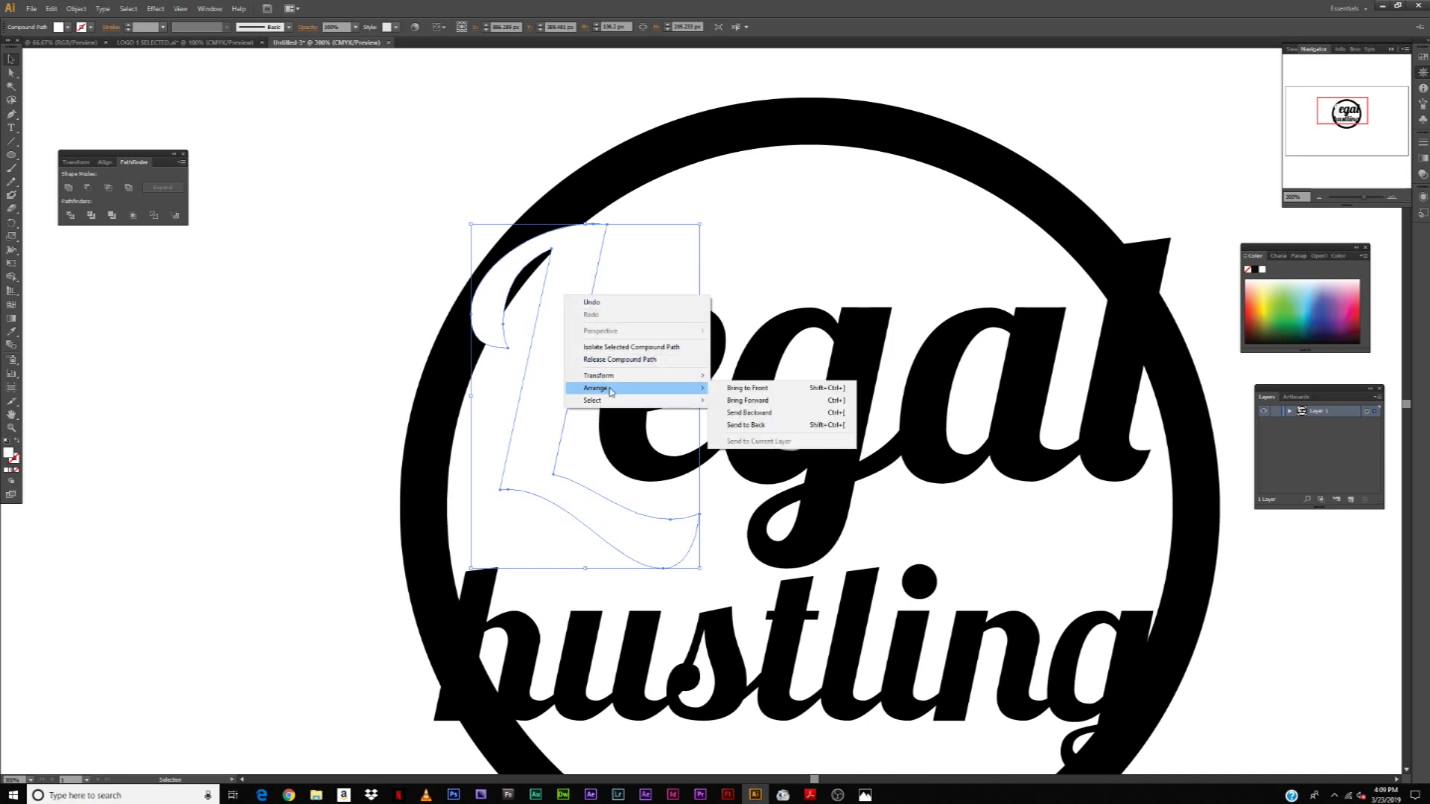
{"action": "left_click", "coordinate": [776, 415]}
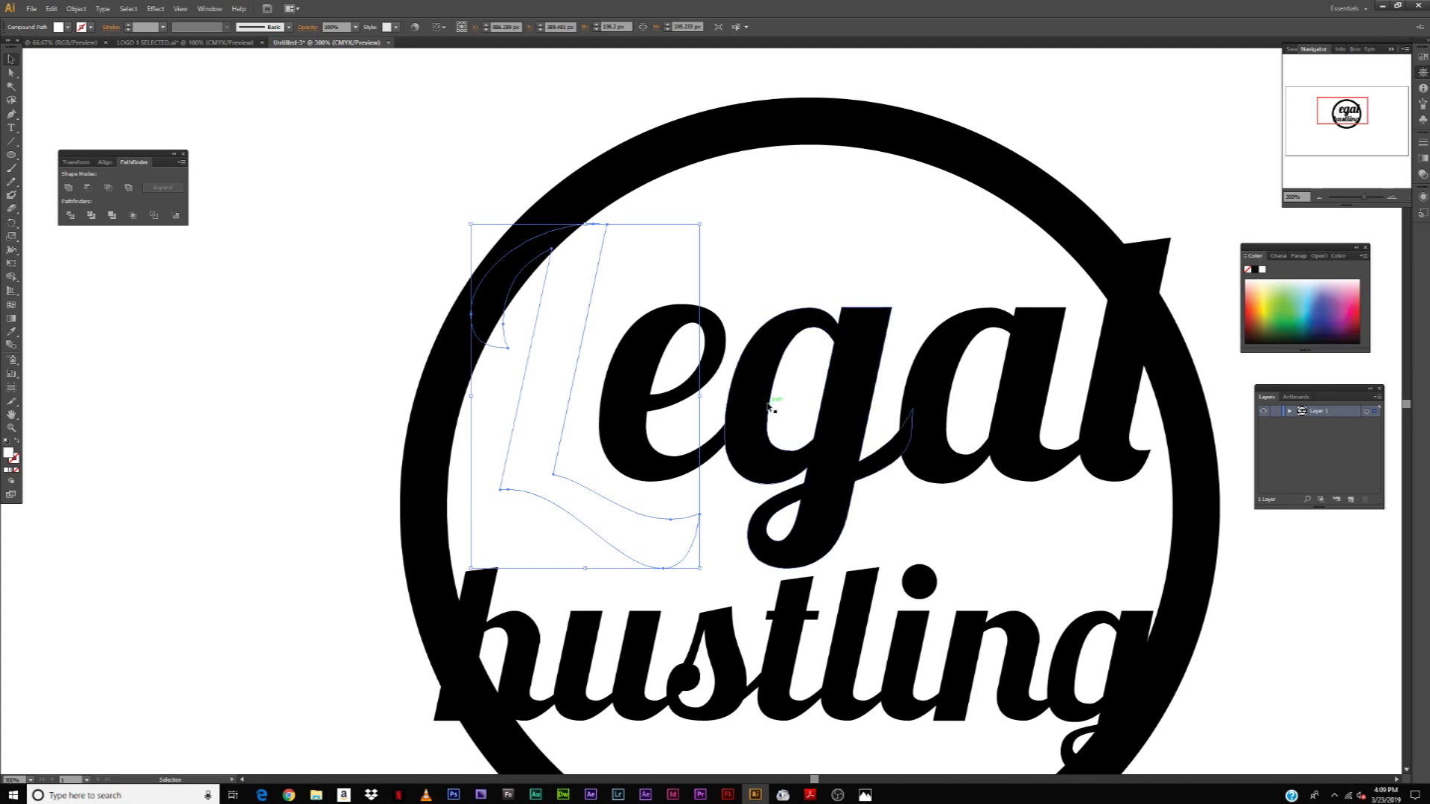
{"action": "right_click", "coordinate": [565, 317]}
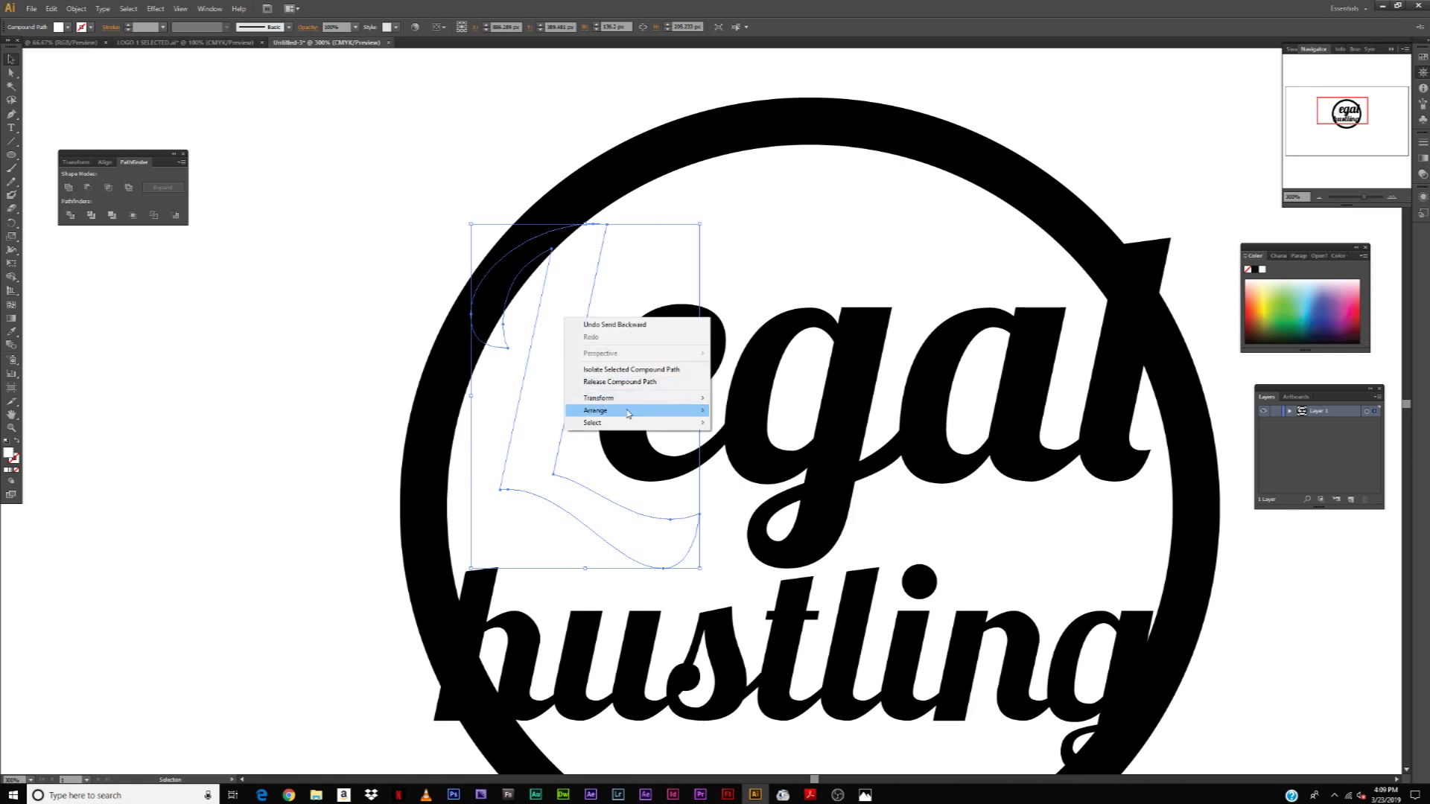
{"action": "mouse_move", "coordinate": [628, 415]}
{"action": "left_click", "coordinate": [742, 450]}
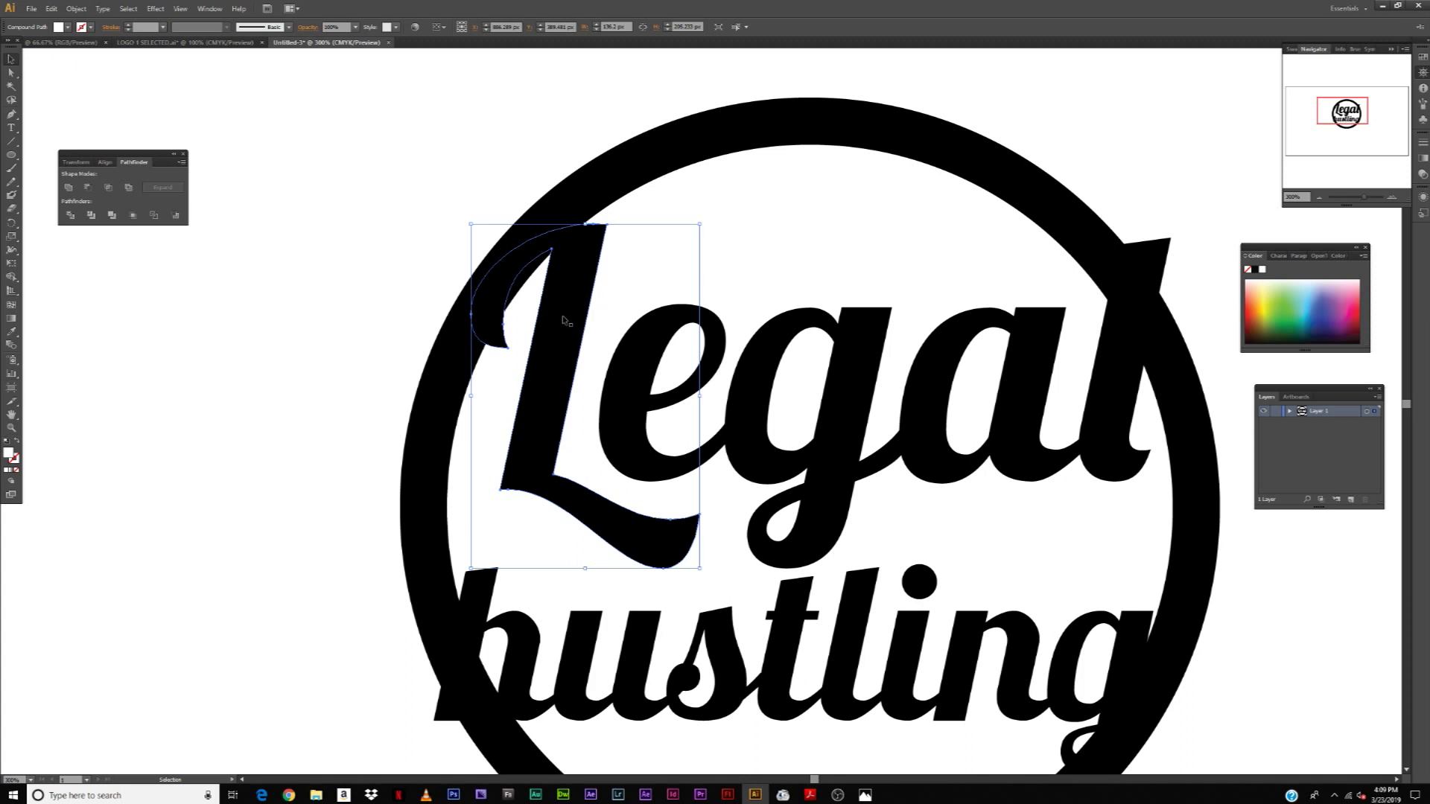
Enlarge the white L copy slightly from its corner handle, in two passes.
{"action": "left_click", "coordinate": [644, 152]}
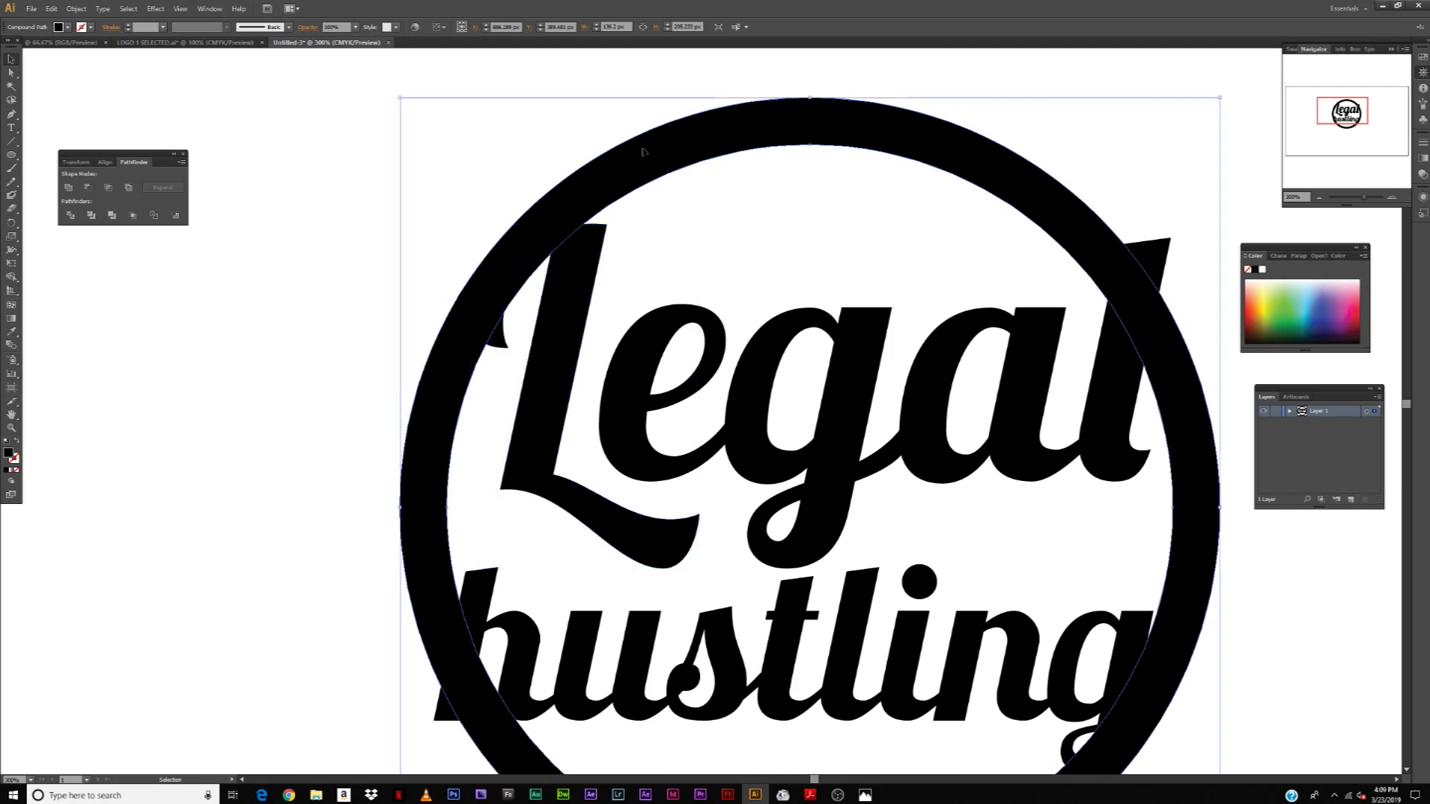
{"action": "left_click", "coordinate": [583, 287]}
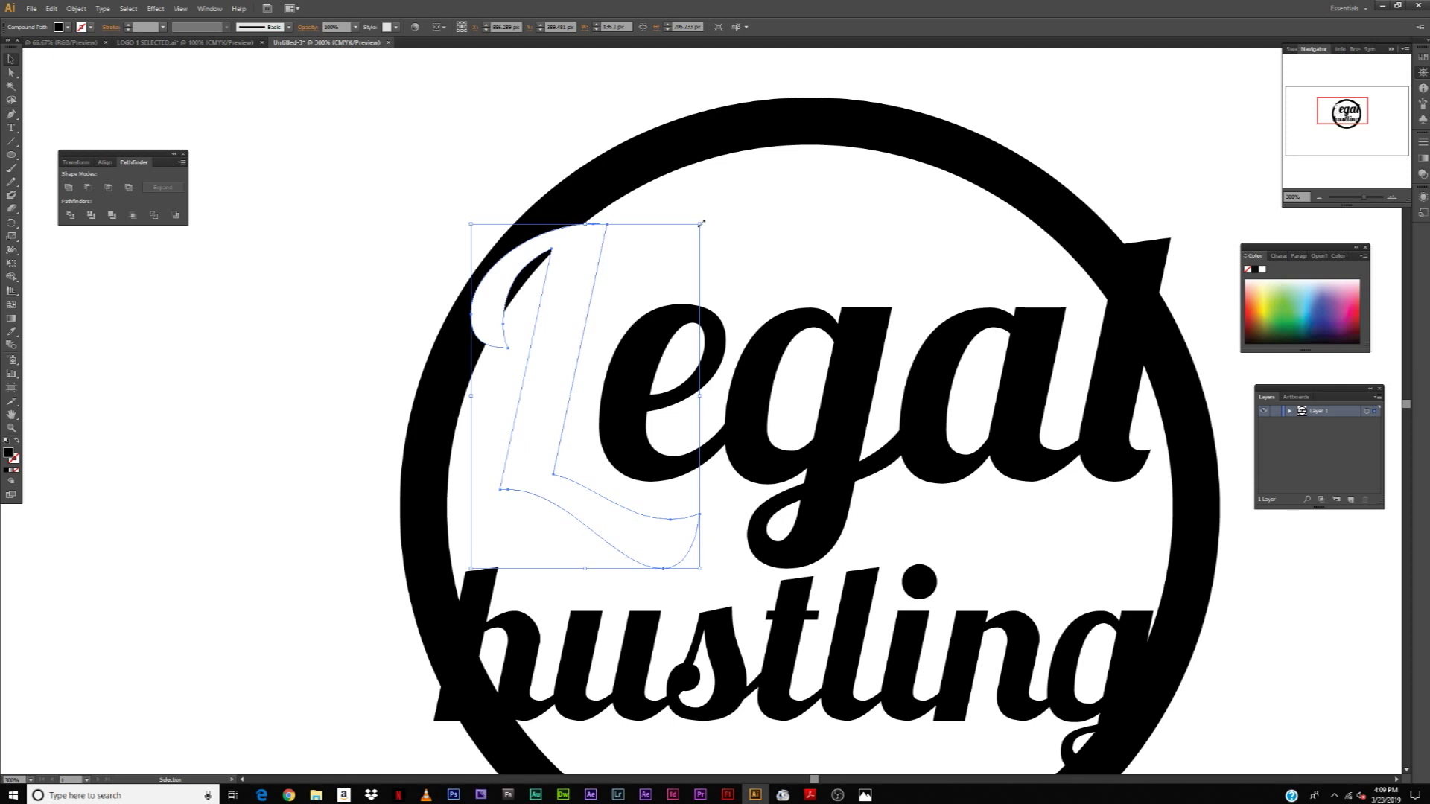
{"action": "left_click_drag", "start_coordinate": [701, 222], "coordinate": [715, 214]}
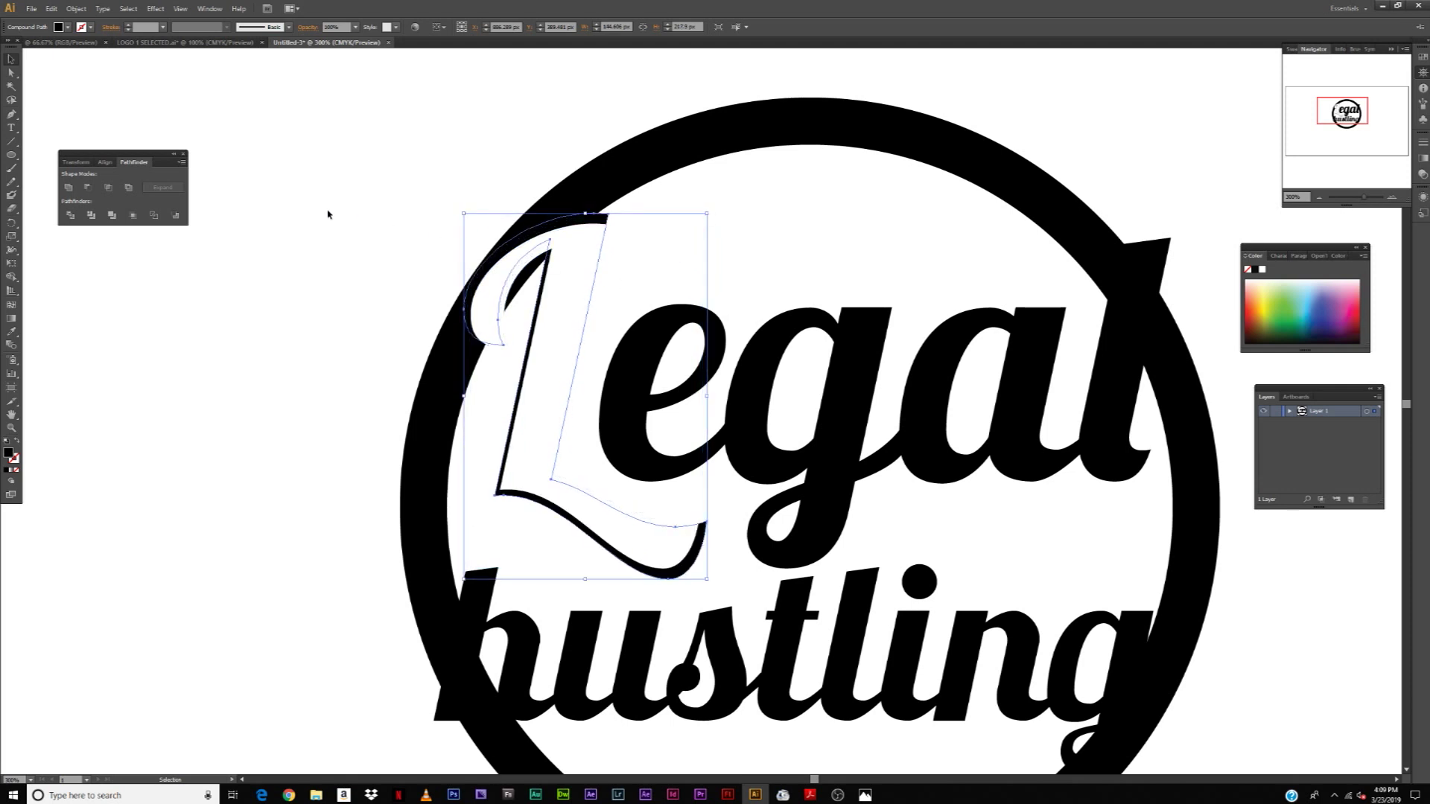
{"action": "left_click", "coordinate": [419, 228]}
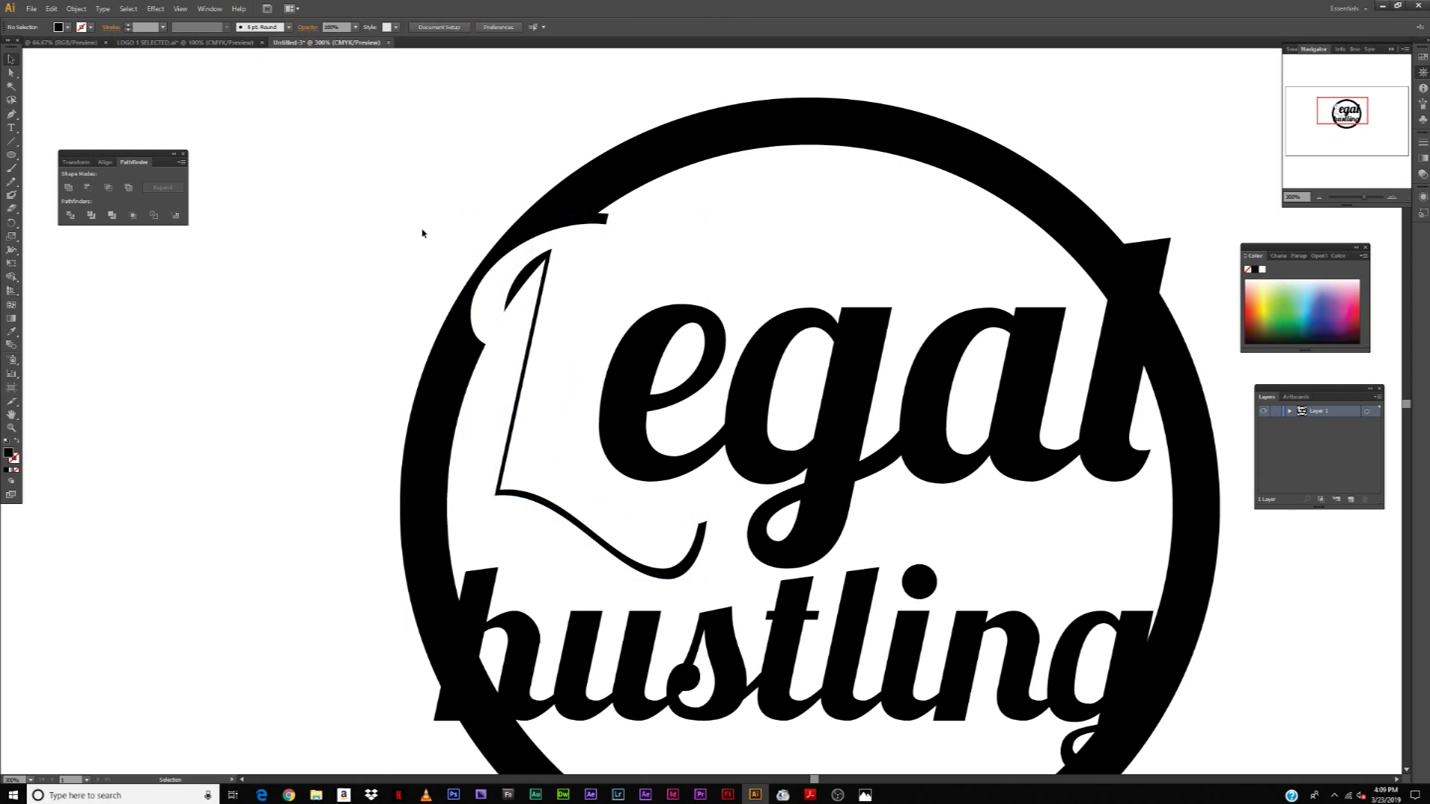
{"action": "left_click", "coordinate": [609, 219]}
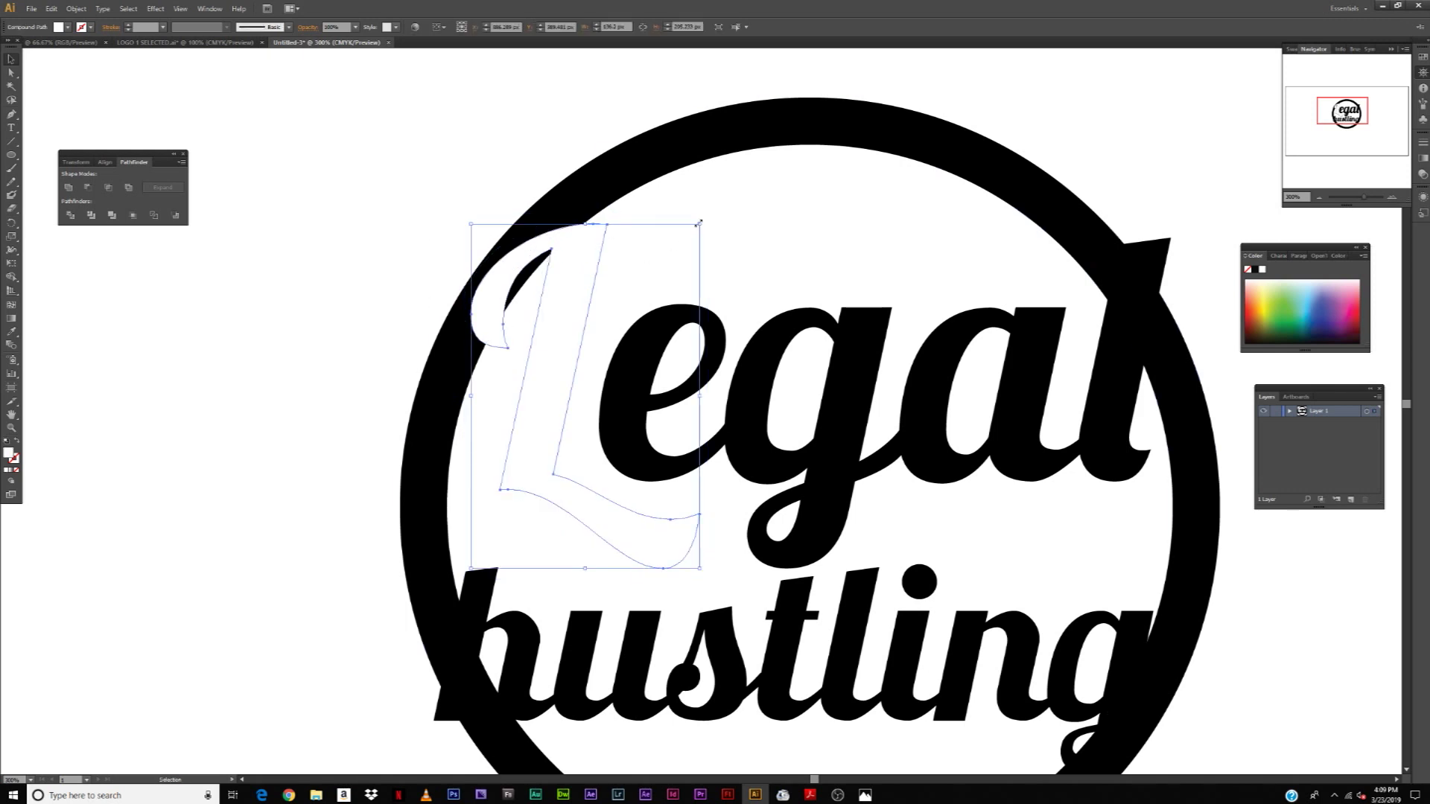
{"action": "left_click_drag", "start_coordinate": [699, 223], "coordinate": [708, 216]}
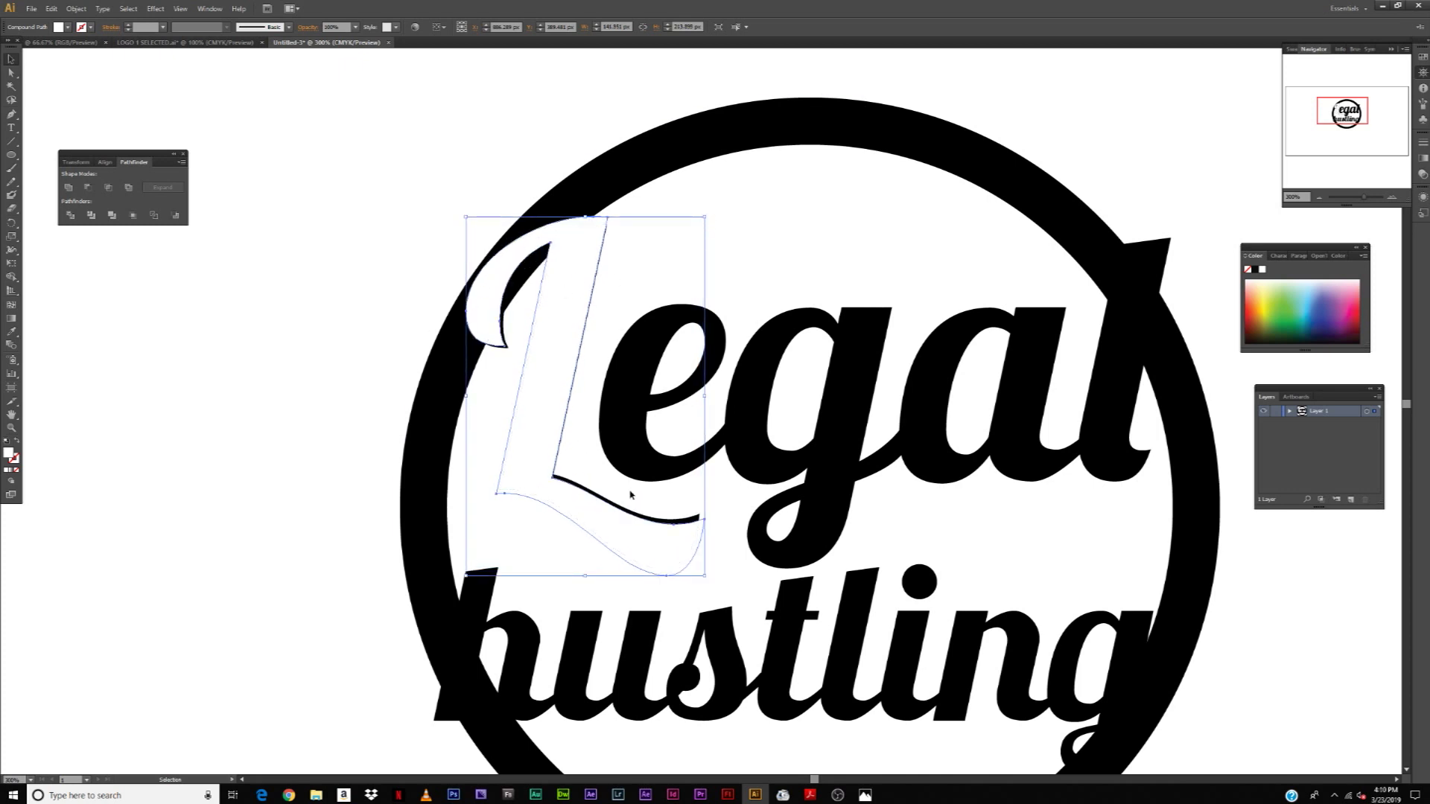
Move the white L behind the egal letters and try sending it further back.
{"action": "right_click", "coordinate": [557, 328]}
{"action": "mouse_move", "coordinate": [633, 419]}
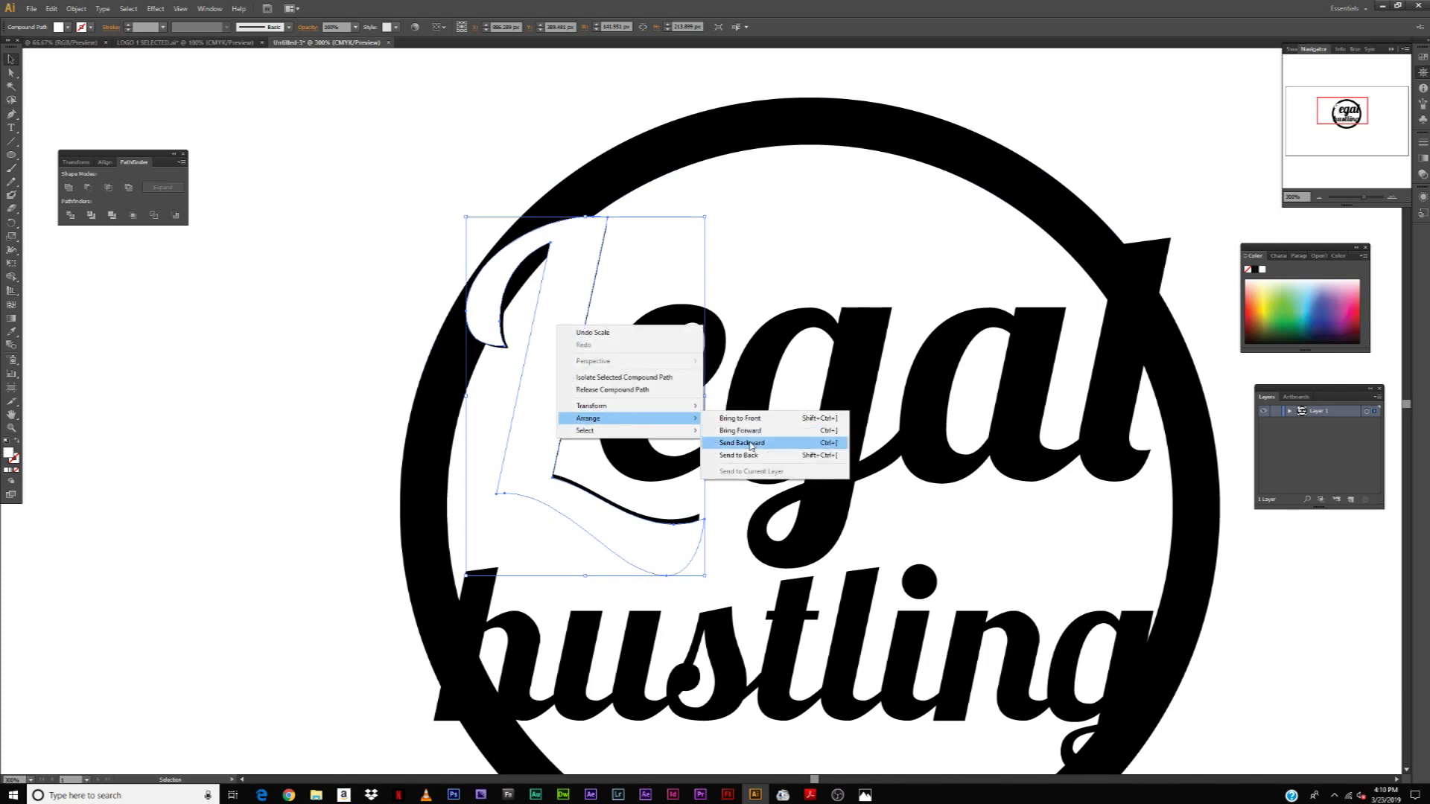
{"action": "left_click", "coordinate": [752, 444]}
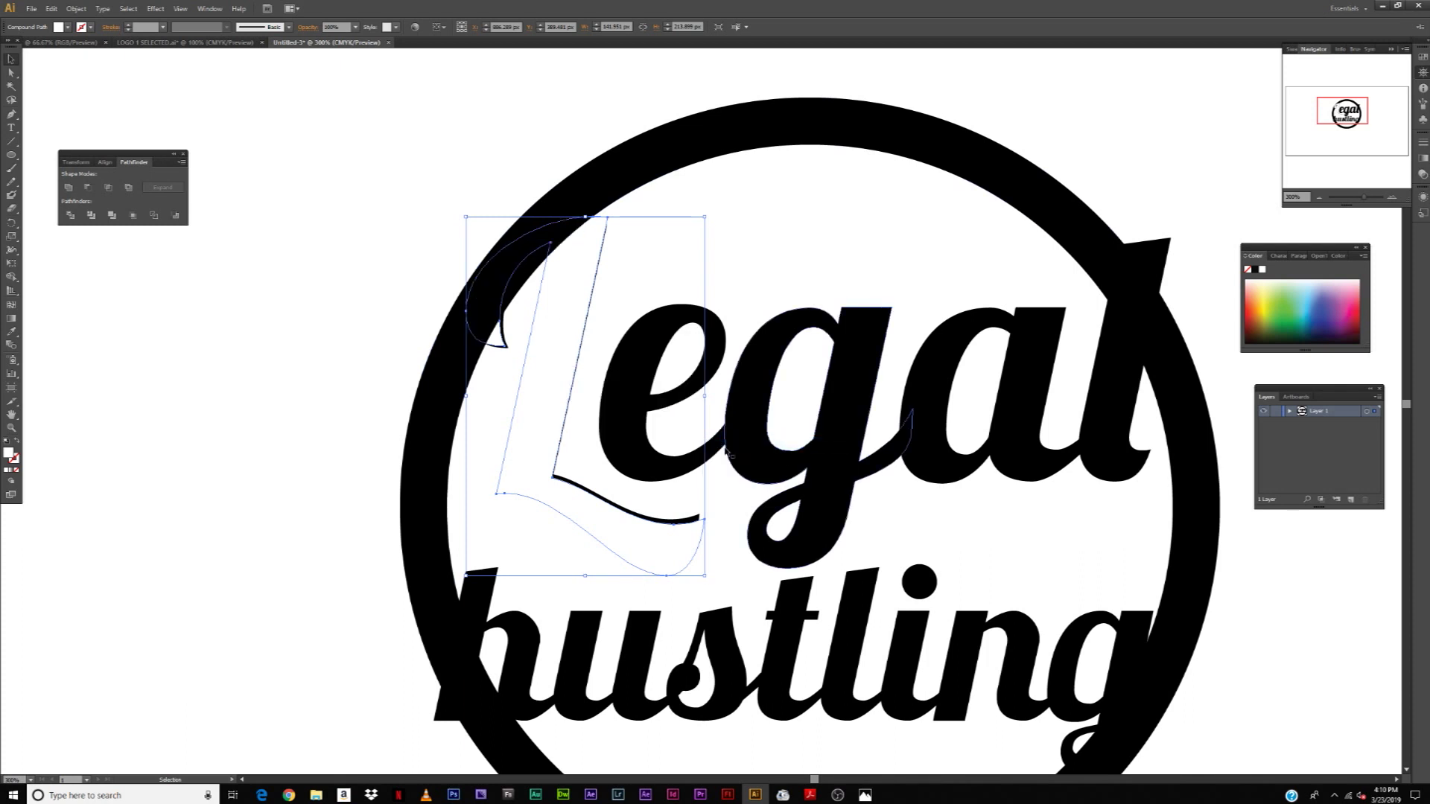
{"action": "right_click", "coordinate": [570, 353]}
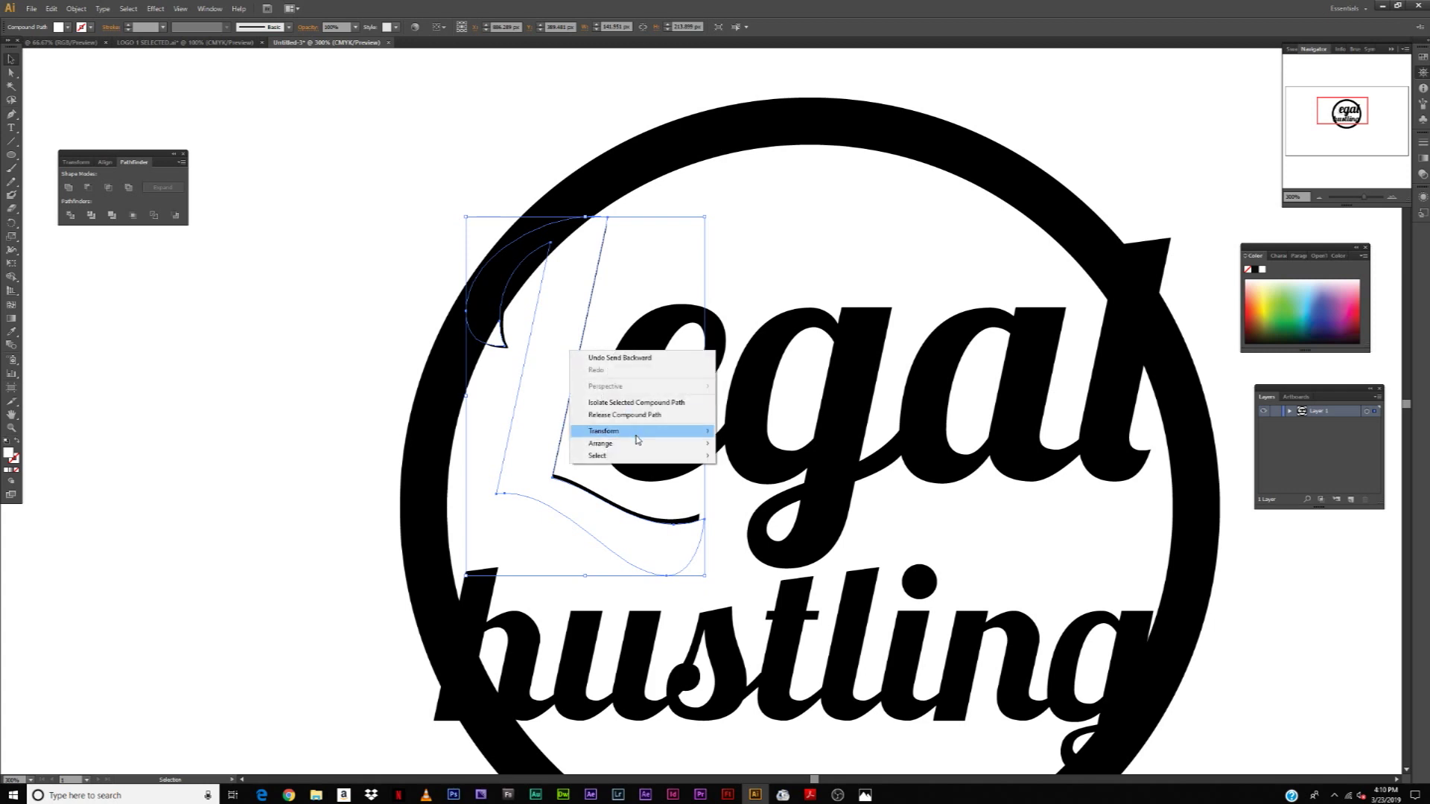
{"action": "mouse_move", "coordinate": [635, 444]}
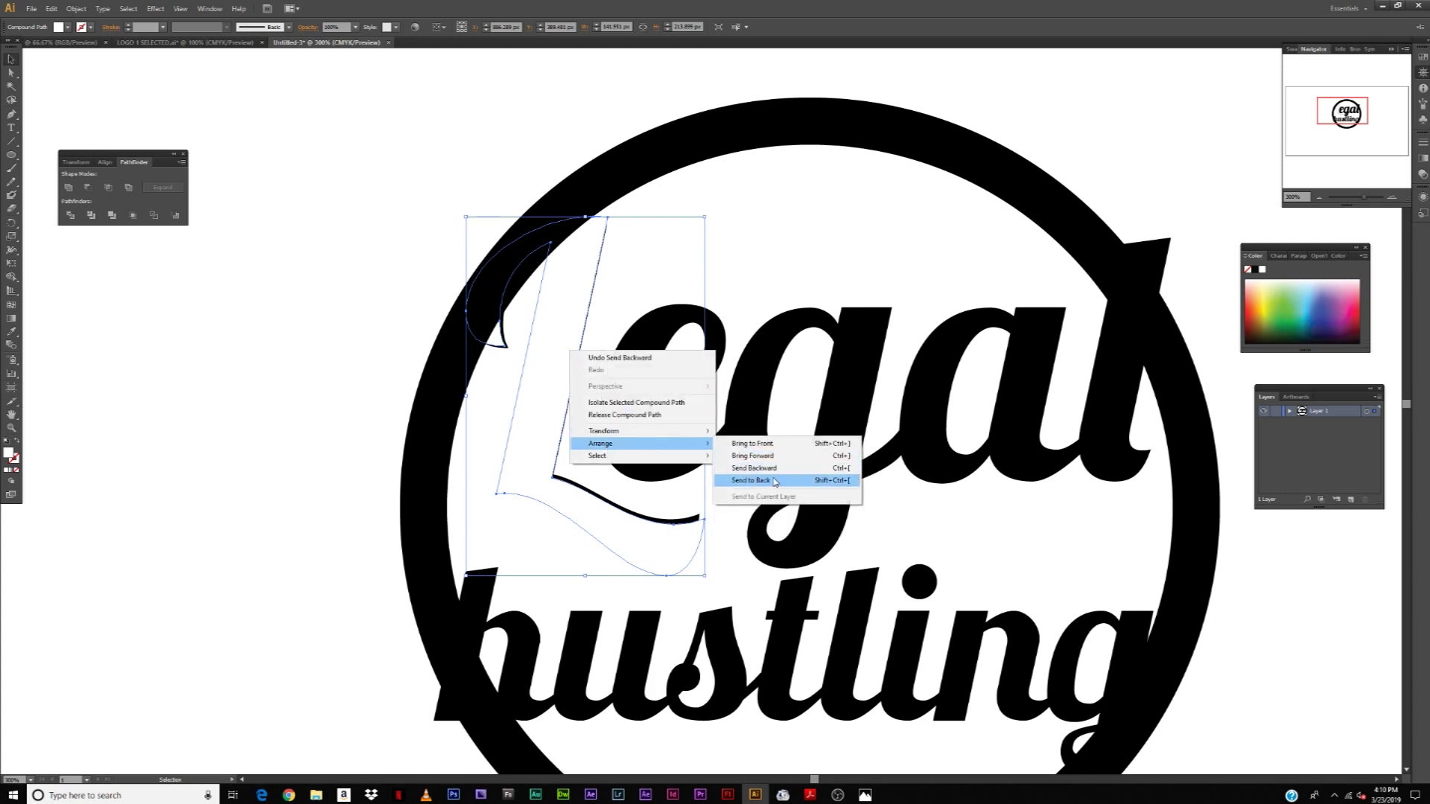
{"action": "left_click", "coordinate": [771, 471]}
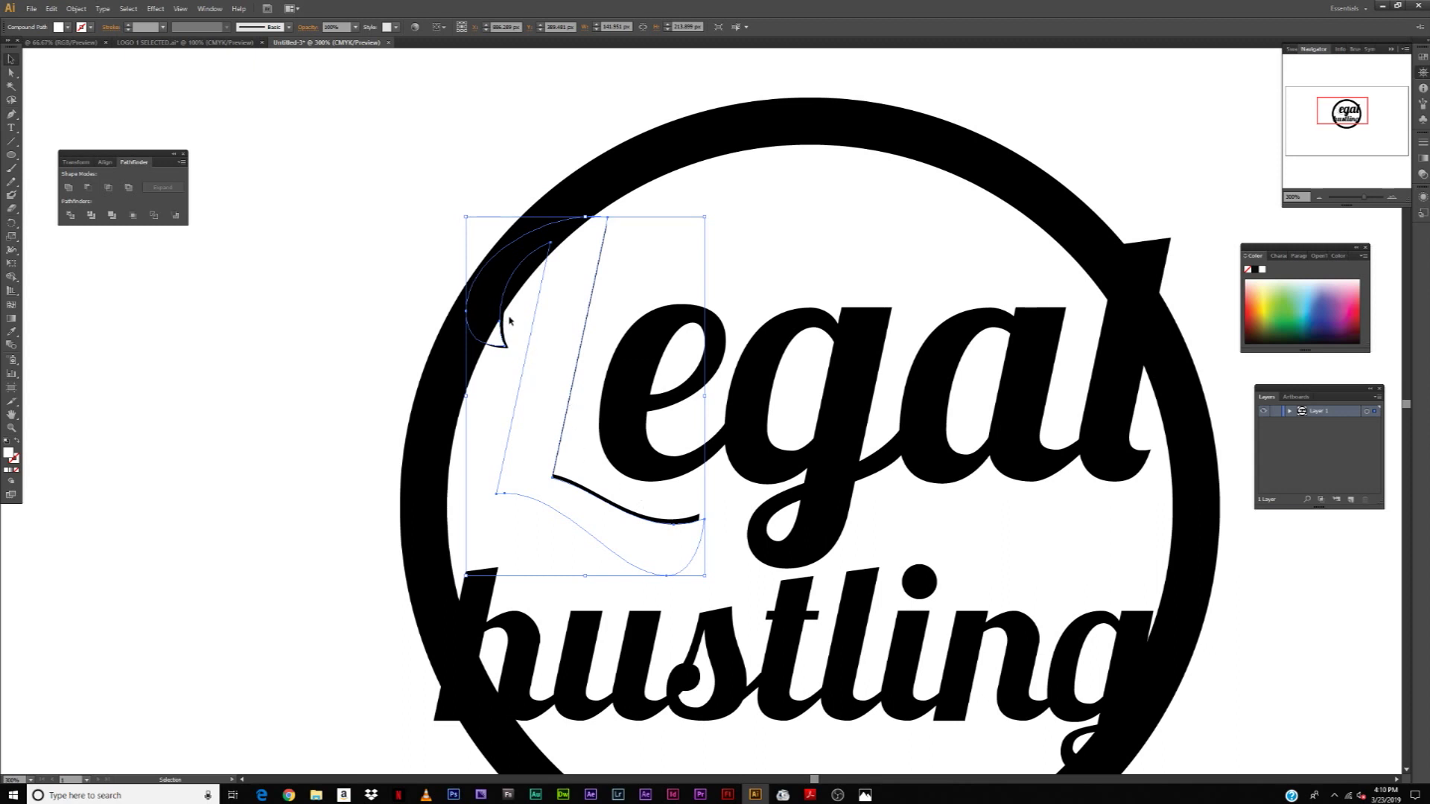
{"action": "left_click", "coordinate": [462, 275]}
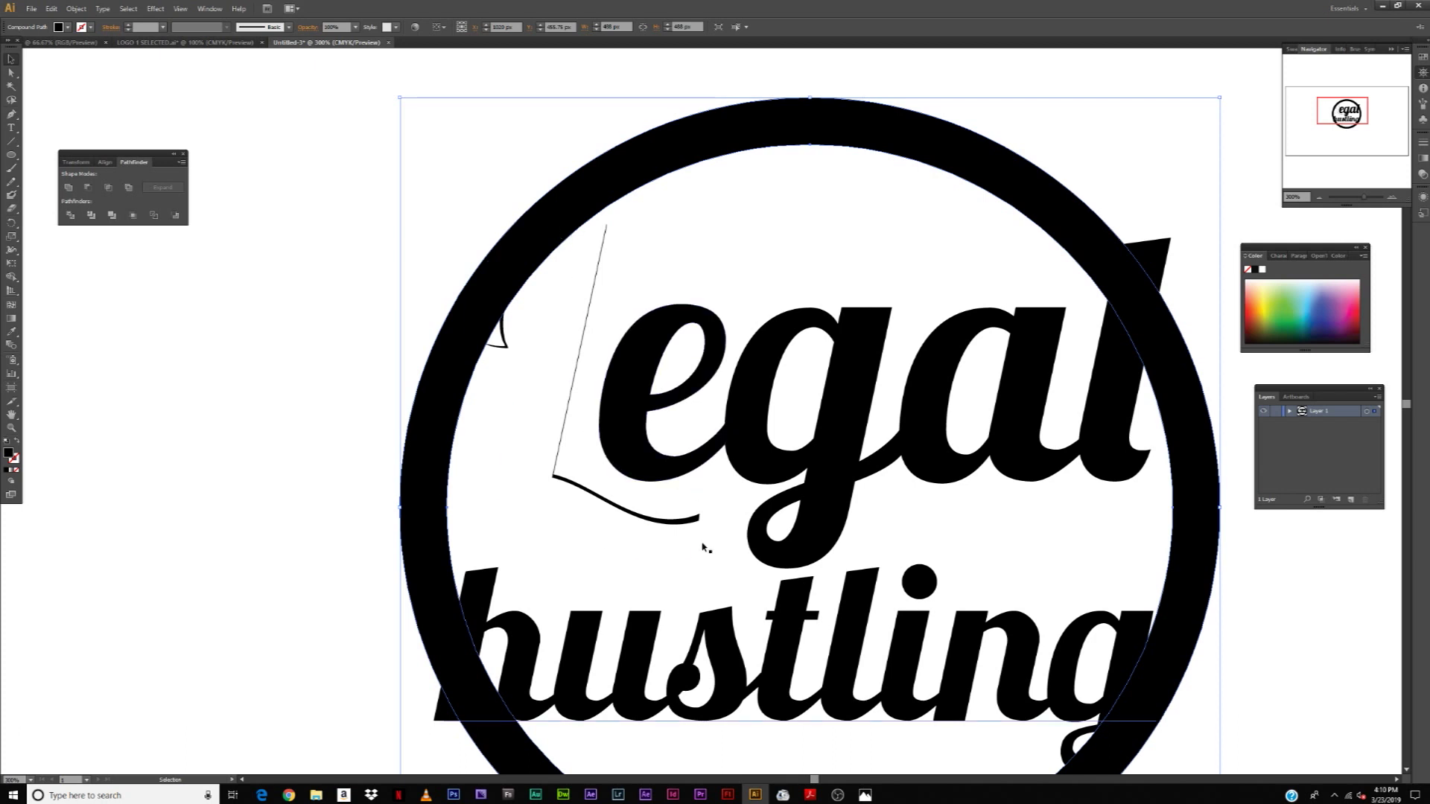
{"action": "left_click", "coordinate": [700, 518]}
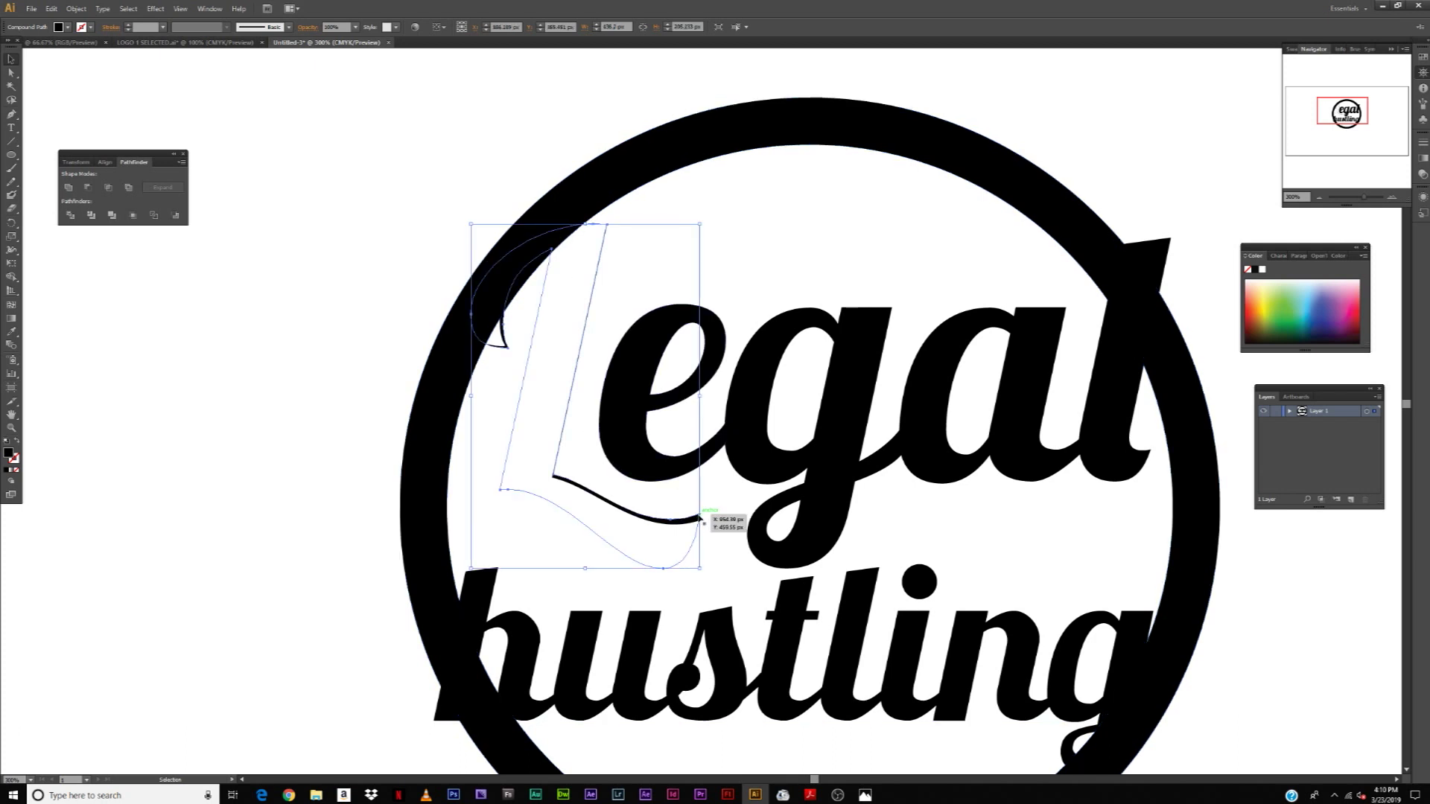
{"action": "right_click", "coordinate": [700, 518]}
{"action": "mouse_move", "coordinate": [763, 614]}
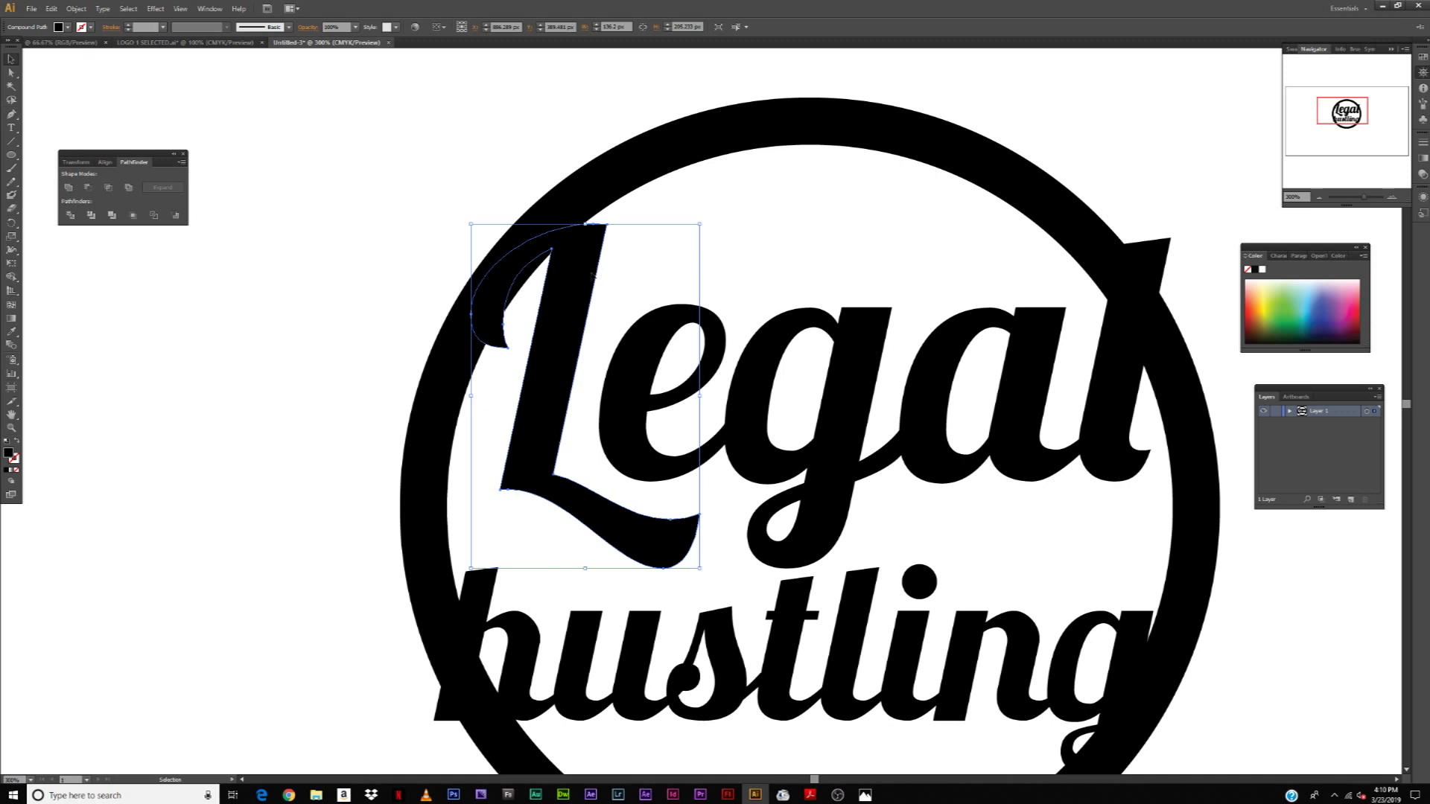
Select the white shape behind the black L and bring it forward two levels.
{"action": "left_click", "coordinate": [640, 484]}
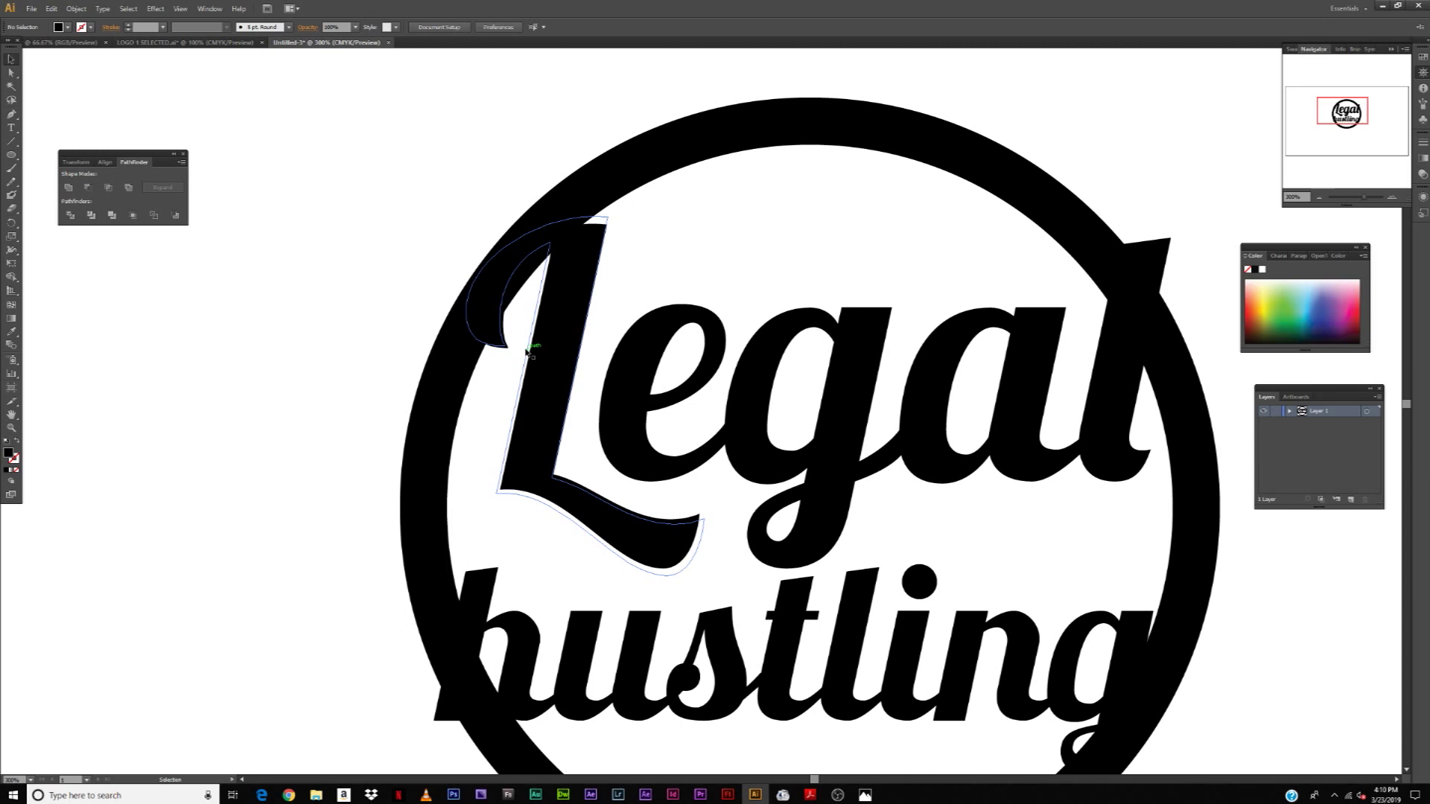
{"action": "left_click", "coordinate": [553, 334]}
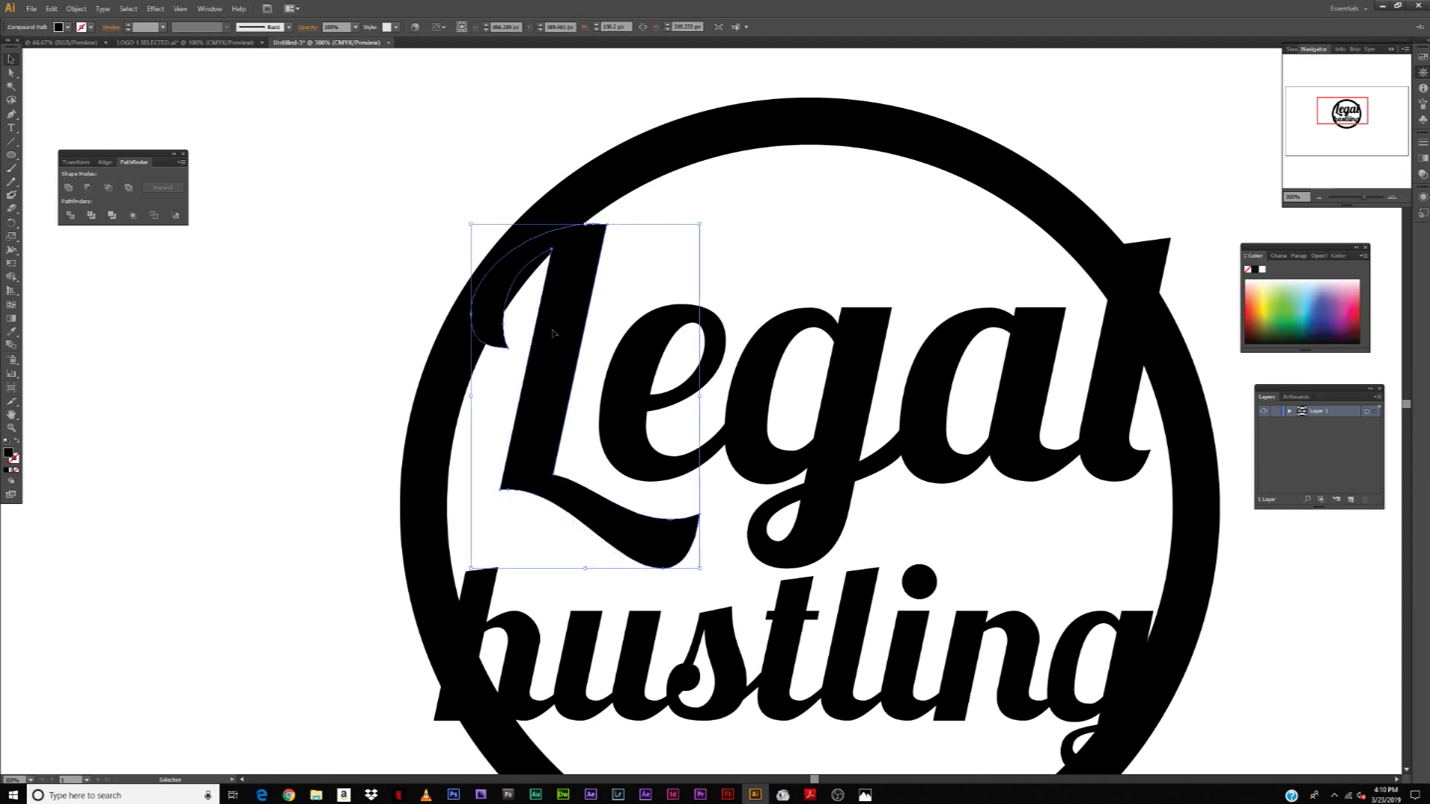
{"action": "left_click", "coordinate": [443, 388]}
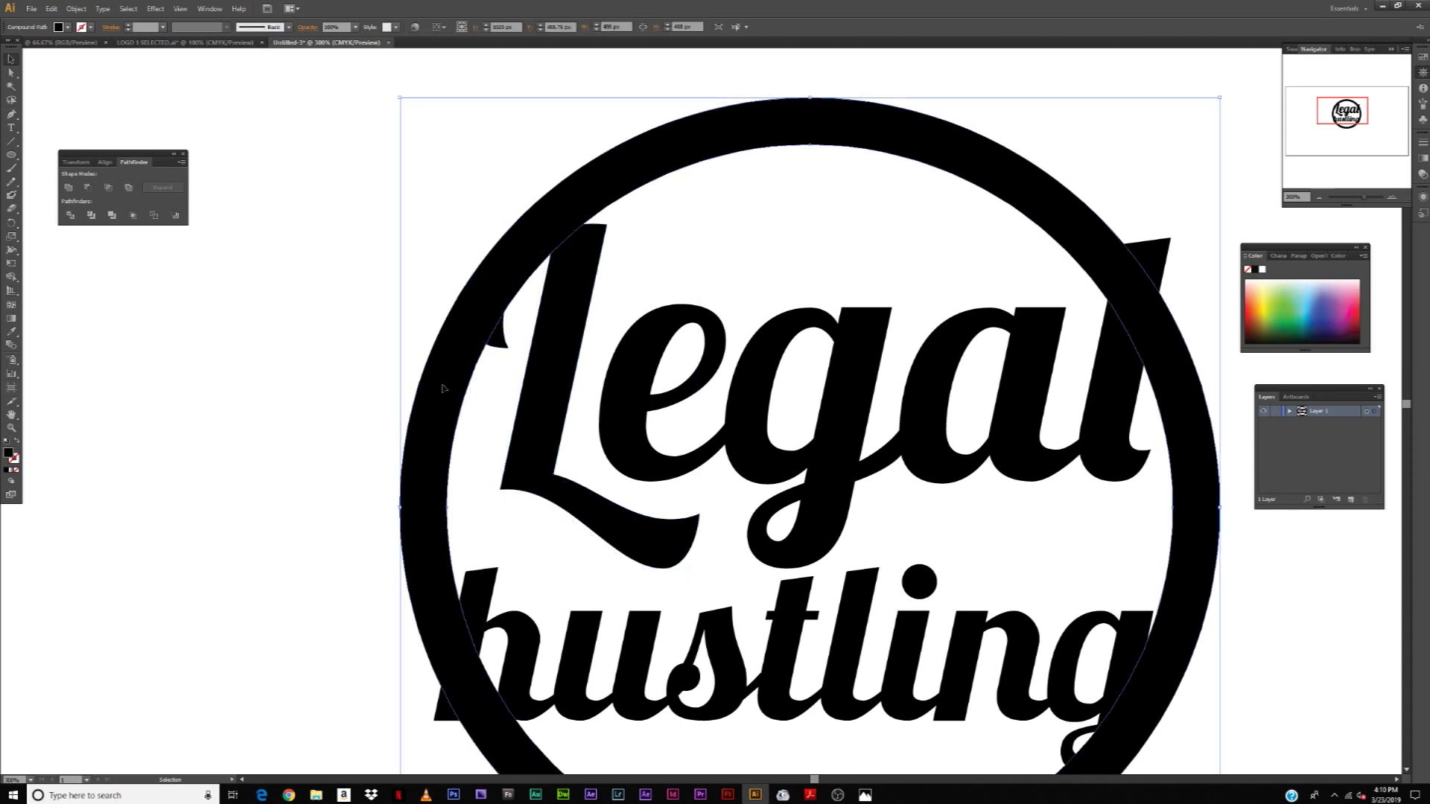
{"action": "left_click", "coordinate": [542, 339]}
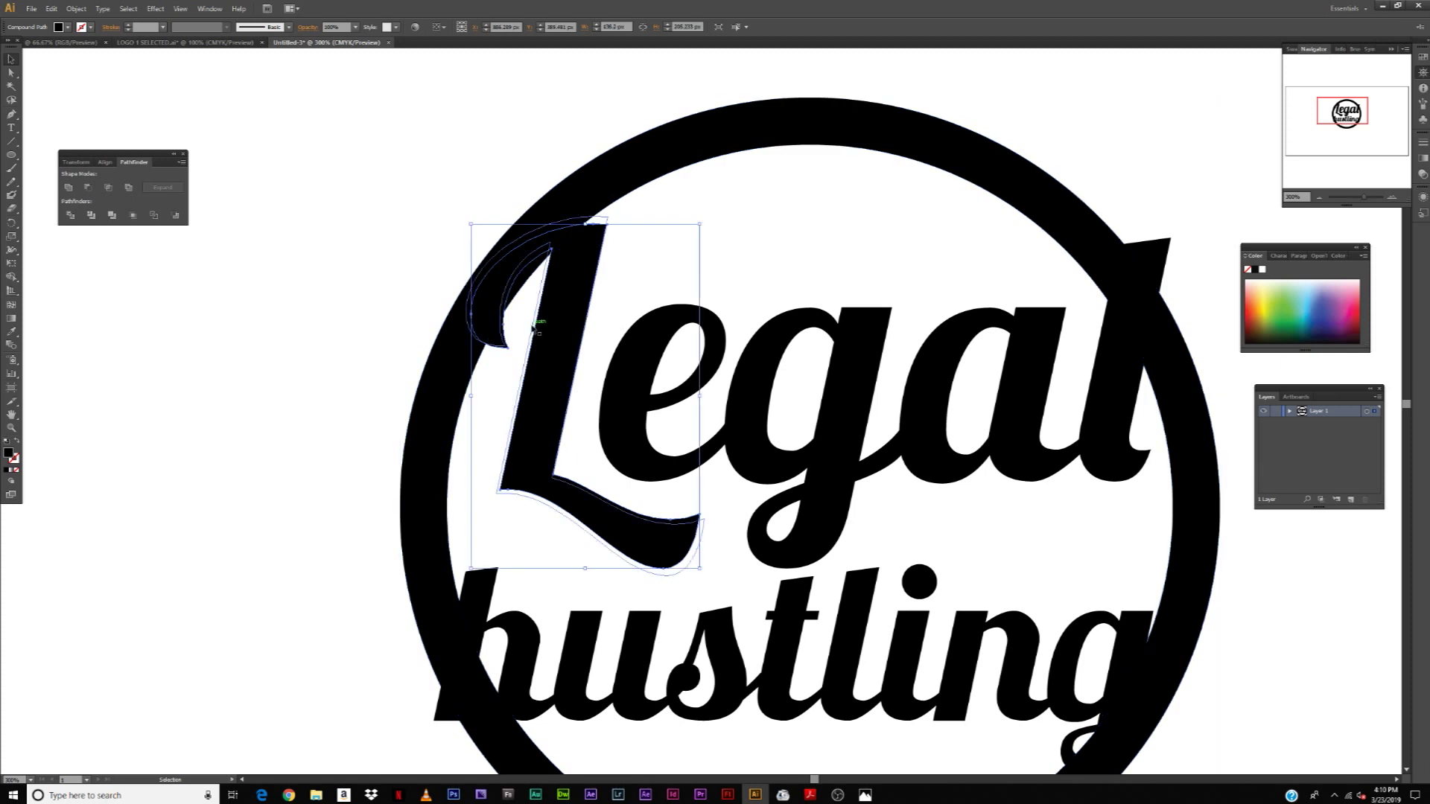
{"action": "left_click", "coordinate": [522, 495]}
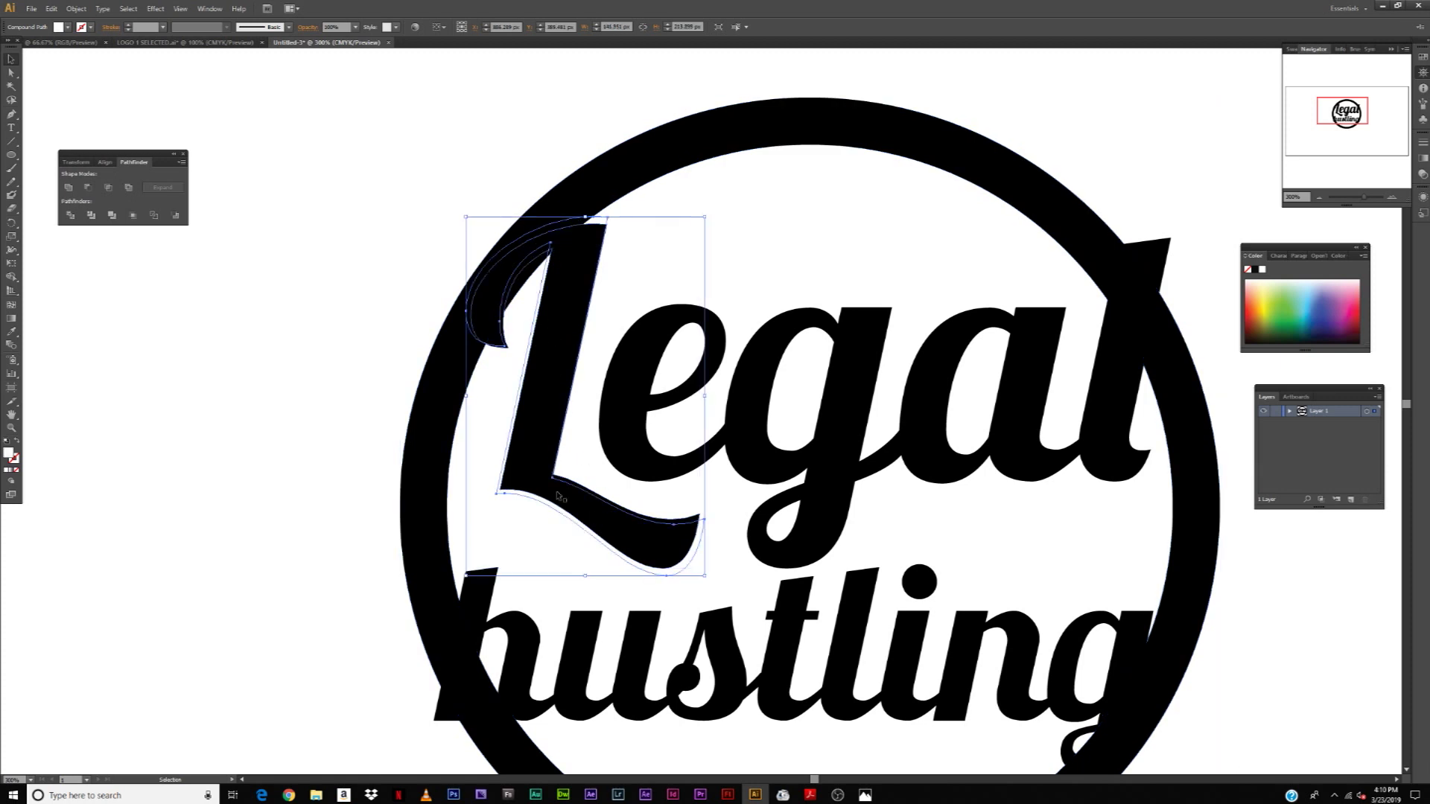
{"action": "right_click", "coordinate": [513, 497]}
{"action": "mouse_move", "coordinate": [587, 588]}
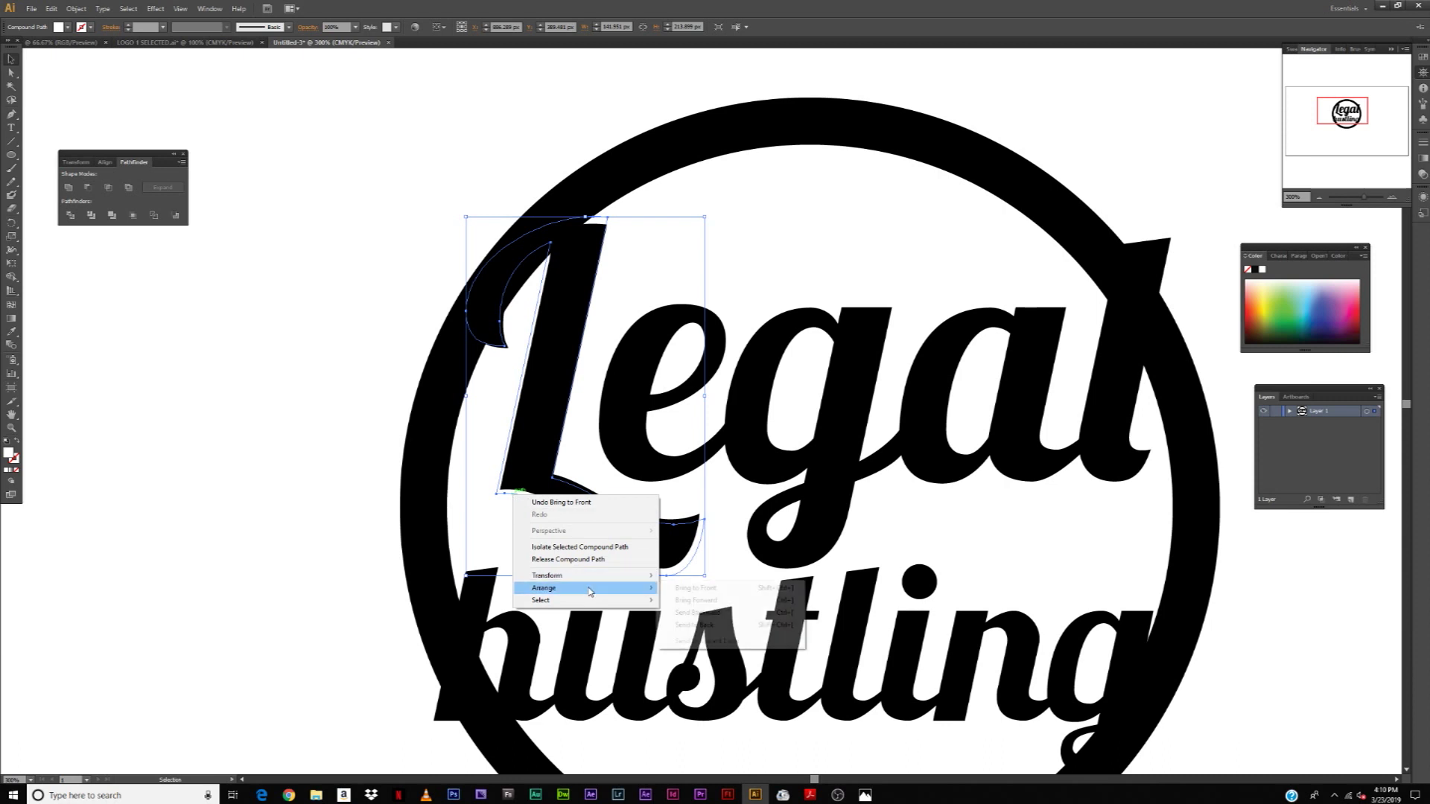
{"action": "left_click", "coordinate": [705, 602]}
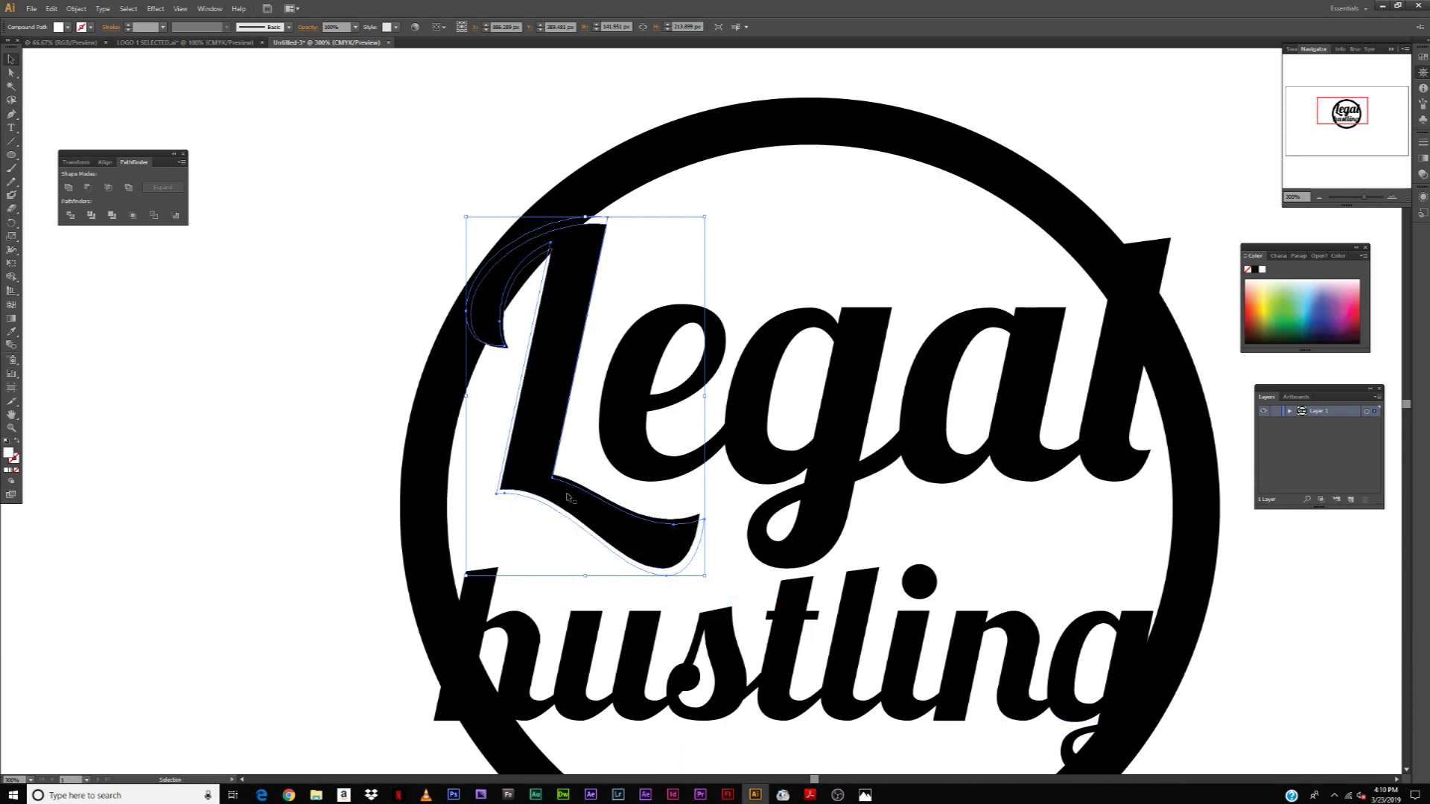
{"action": "right_click", "coordinate": [566, 523]}
{"action": "mouse_move", "coordinate": [622, 613]}
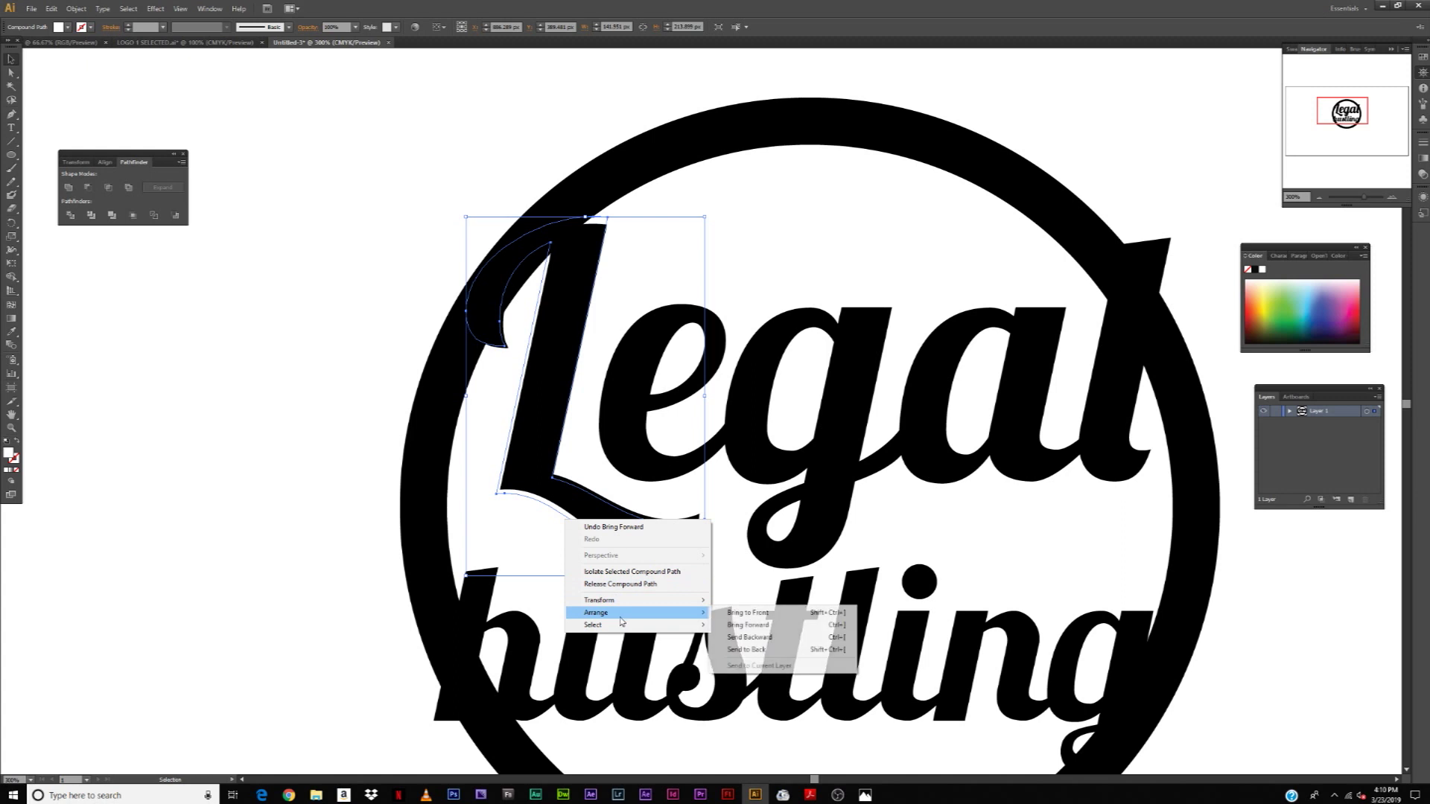
{"action": "left_click", "coordinate": [751, 625]}
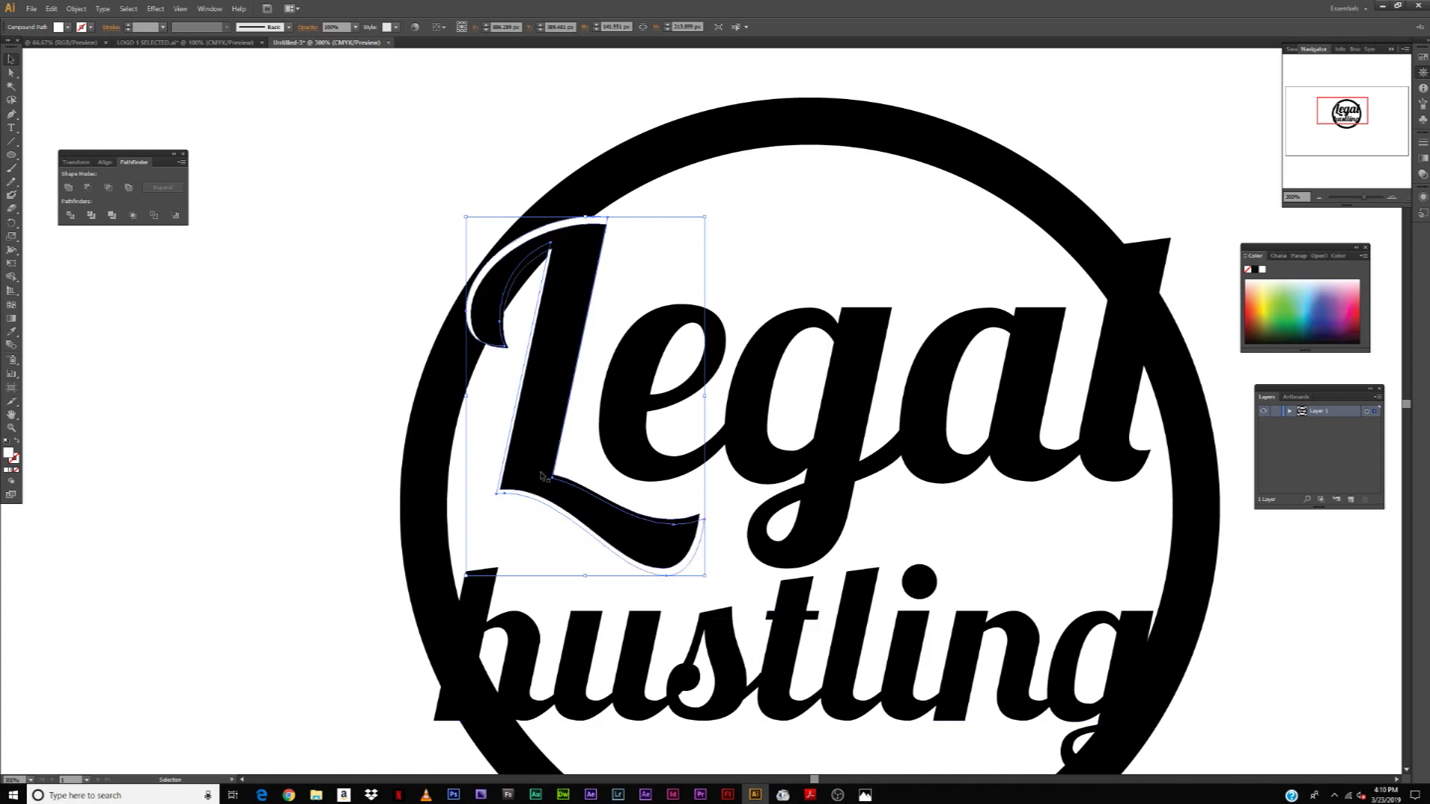
Select the ring and the L outline in turn to check the new layering.
{"action": "left_click", "coordinate": [462, 239]}
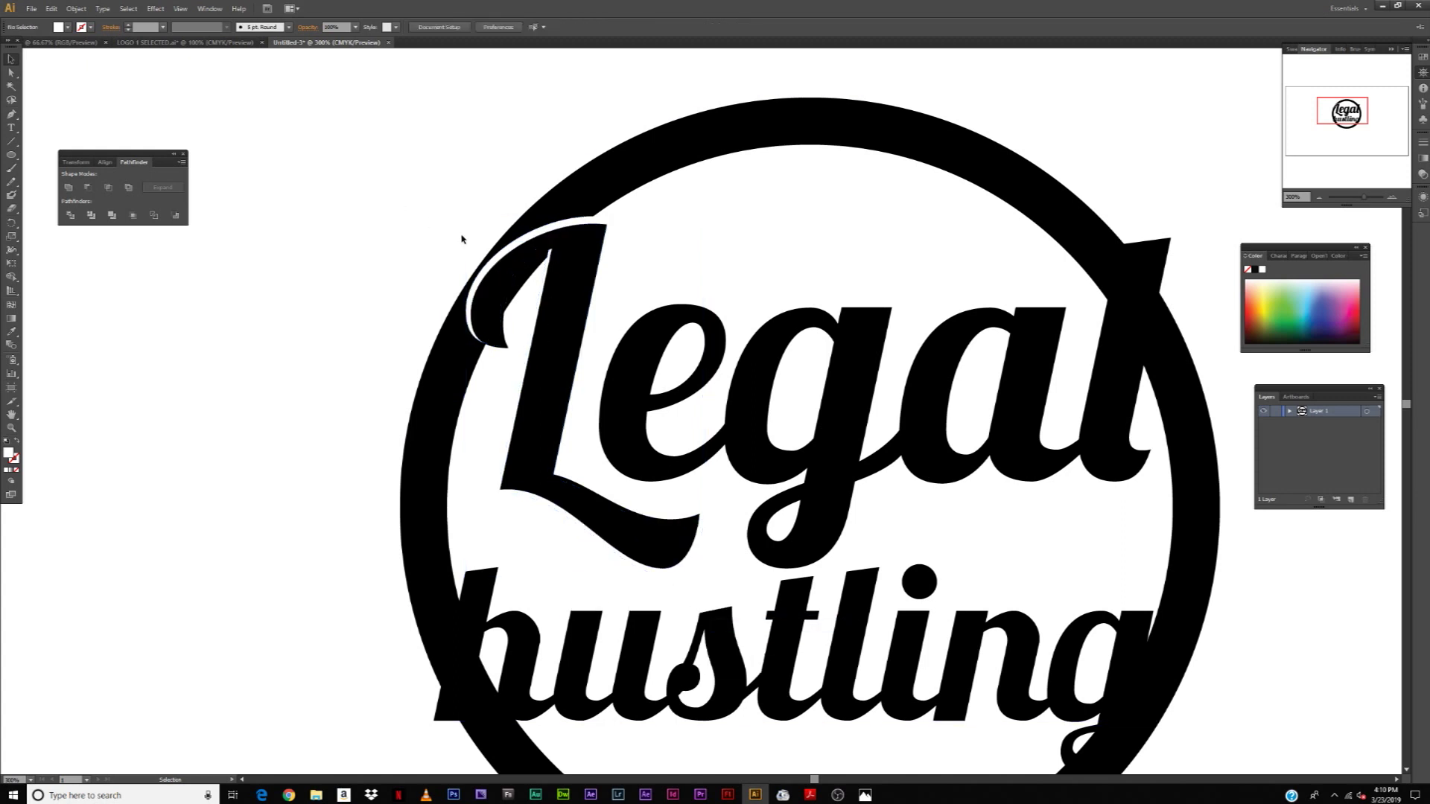
{"action": "left_click", "coordinate": [601, 196]}
{"action": "left_click", "coordinate": [603, 223]}
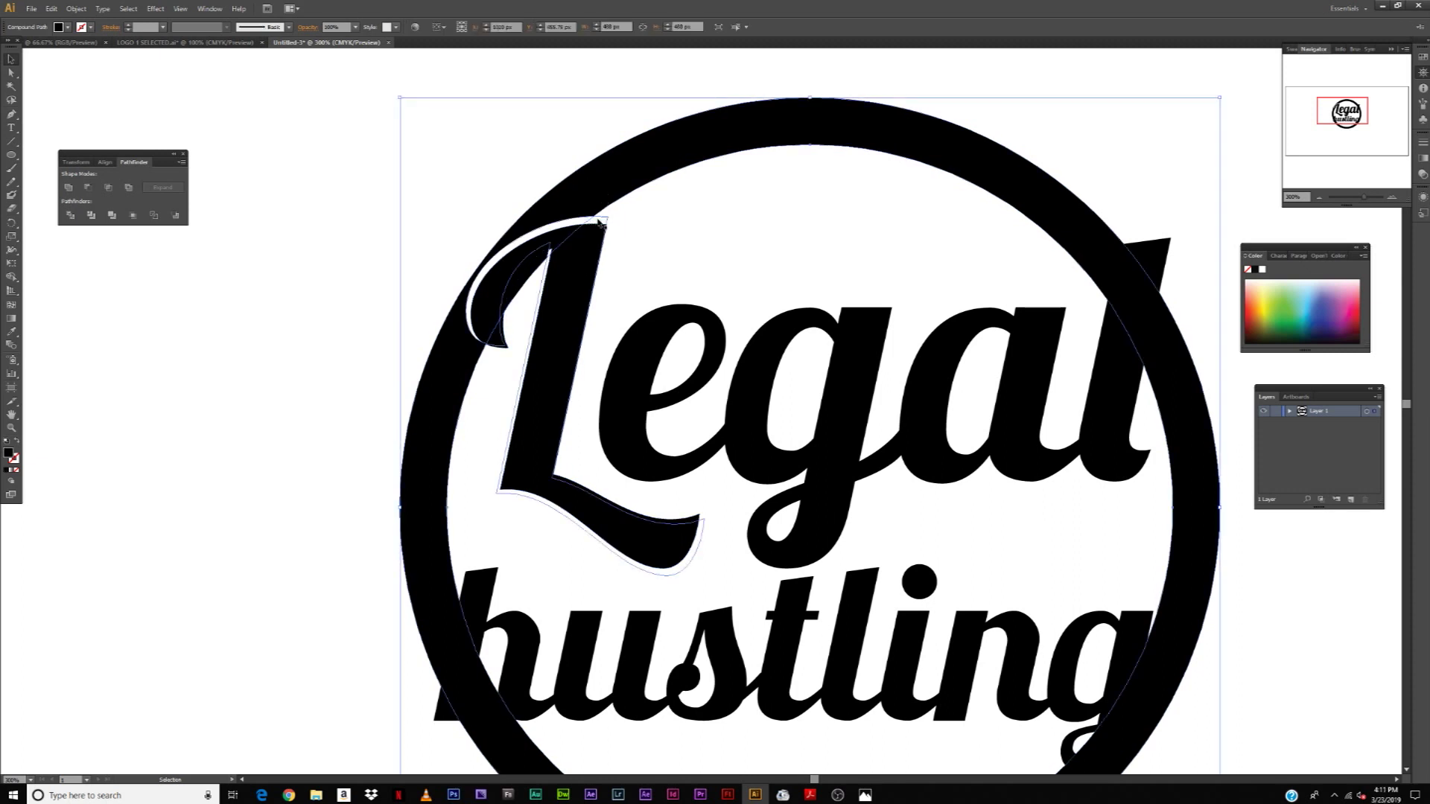
{"action": "left_click", "coordinate": [350, 281]}
{"action": "left_click", "coordinate": [537, 229]}
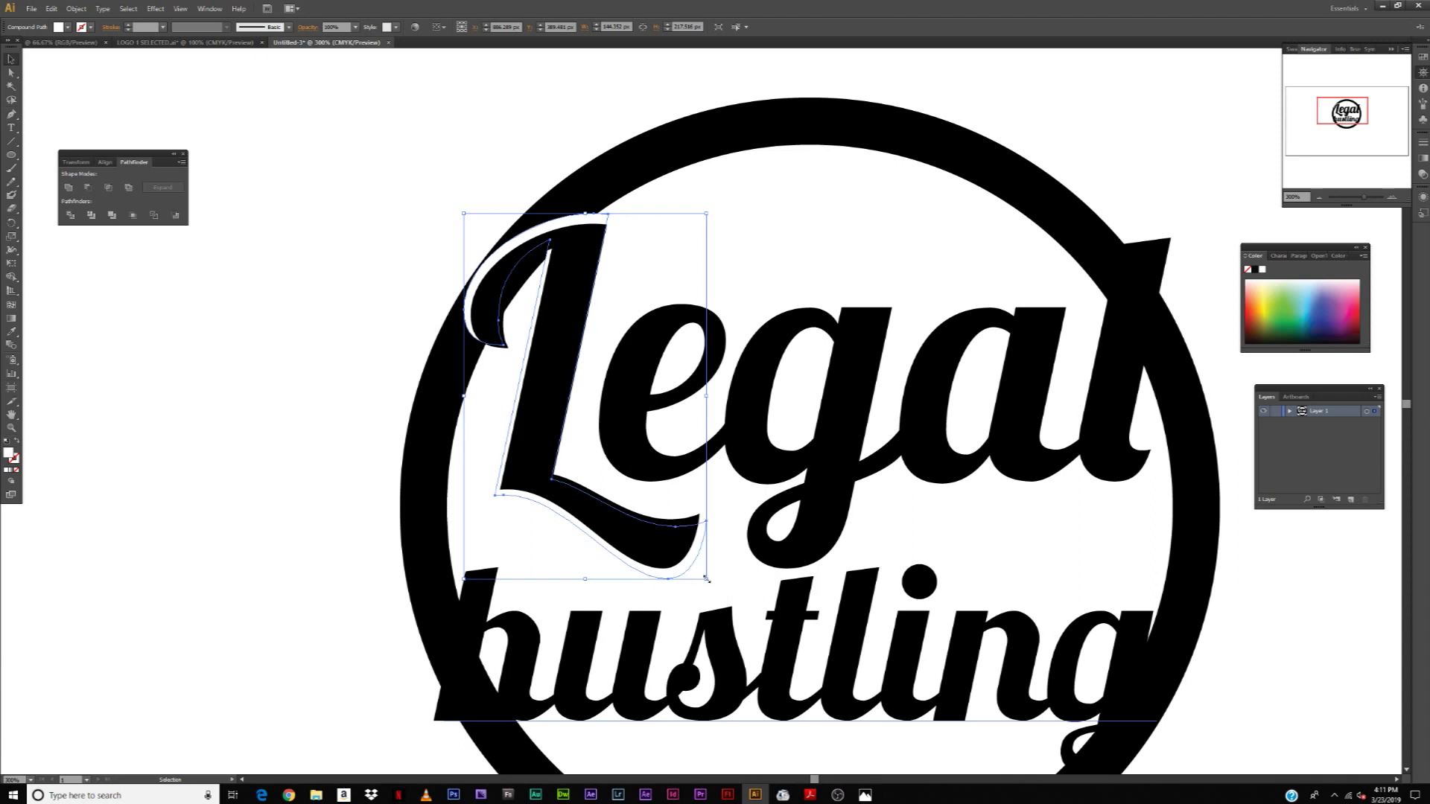
Give the L outline shape a F7F7F7 fill and raise its stroke weight five steps.
{"action": "double_click", "coordinate": [11, 454]}
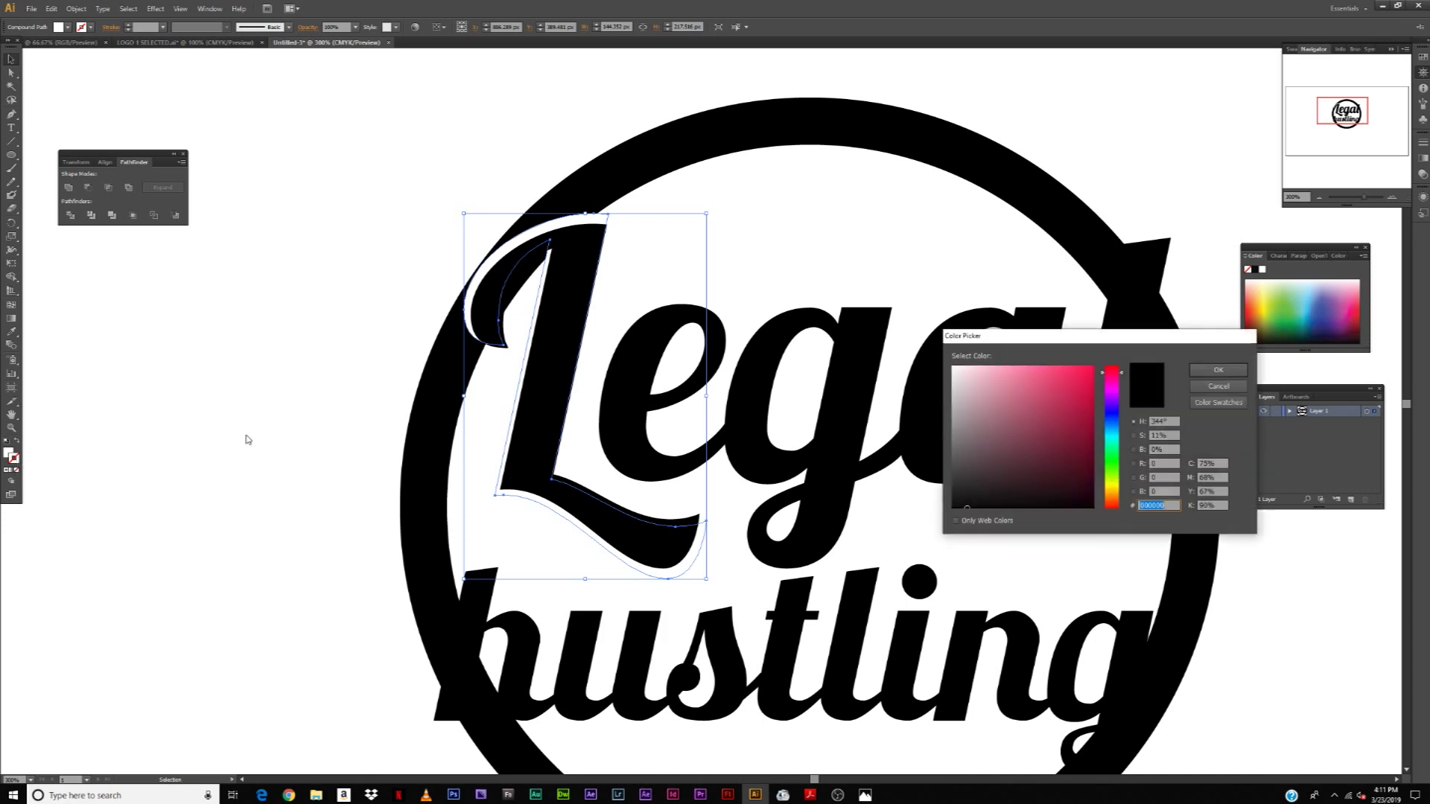
{"action": "left_click", "coordinate": [1217, 370]}
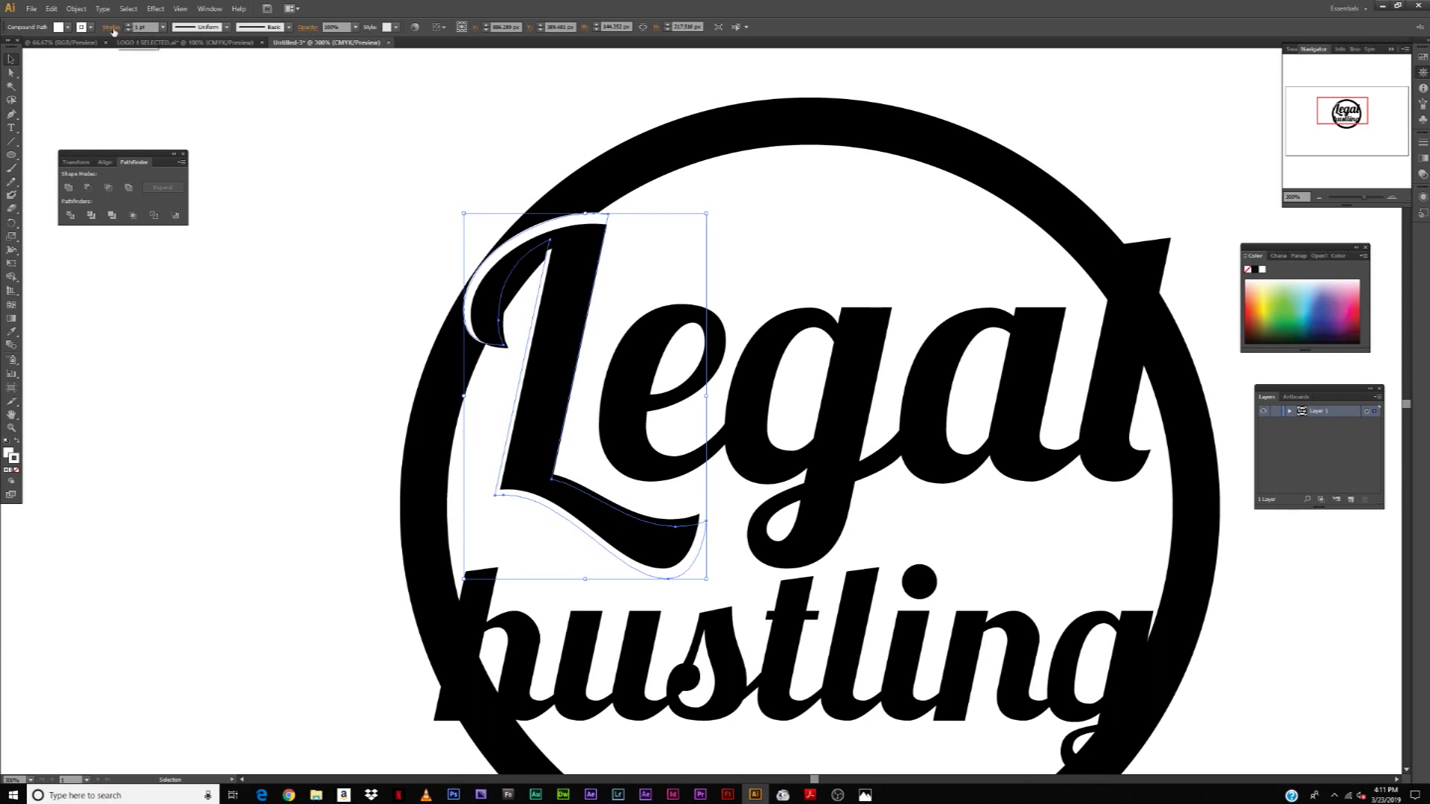
{"action": "left_click", "coordinate": [129, 25]}
{"action": "left_click", "coordinate": [129, 25]}
{"action": "left_click", "coordinate": [129, 24]}
{"action": "left_click", "coordinate": [129, 25]}
{"action": "left_click", "coordinate": [129, 24]}
{"action": "left_click", "coordinate": [128, 25]}
{"action": "left_click", "coordinate": [129, 25]}
{"action": "left_click", "coordinate": [129, 25]}
{"action": "left_click", "coordinate": [129, 24]}
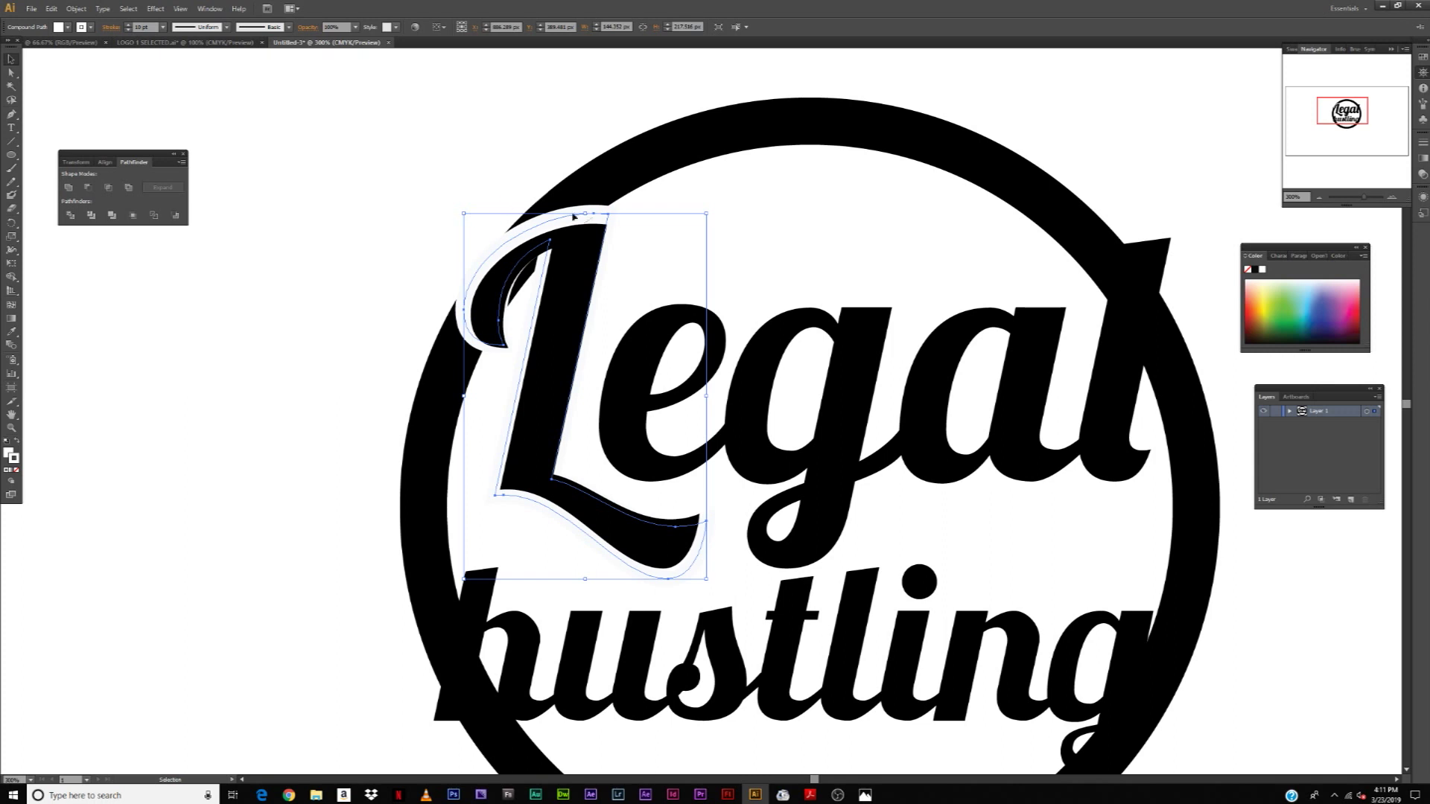
Nudge the L outline slightly right and down, then try shifting the ring left.
{"action": "left_click_drag", "start_coordinate": [606, 216], "coordinate": [615, 225]}
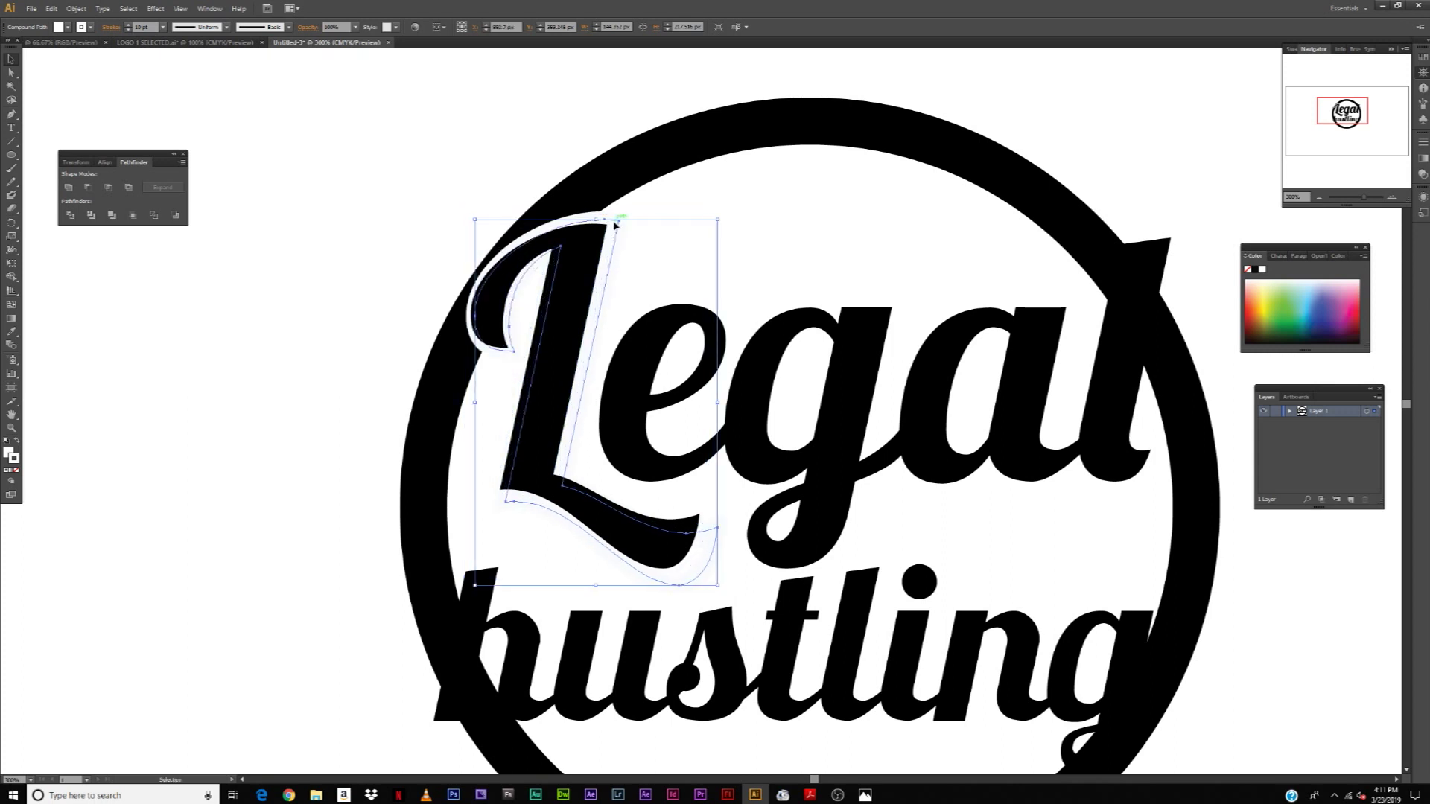
{"action": "left_click", "coordinate": [310, 403]}
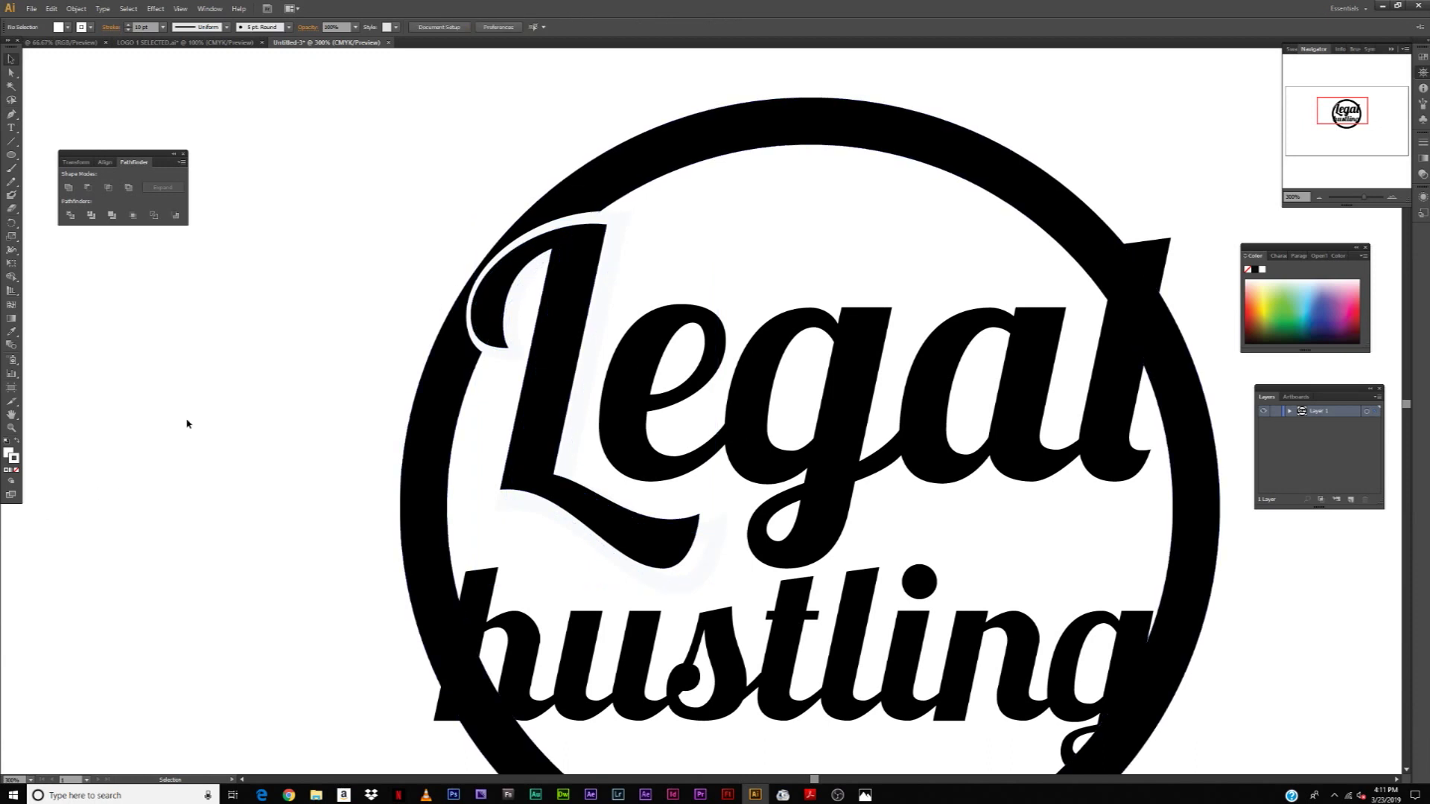
{"action": "left_click_drag", "start_coordinate": [582, 220], "coordinate": [529, 235]}
Undo the ring move and realign the L's white outline behind the L, nudged slightly down.
{"action": "key", "text": "ctrl+z"}
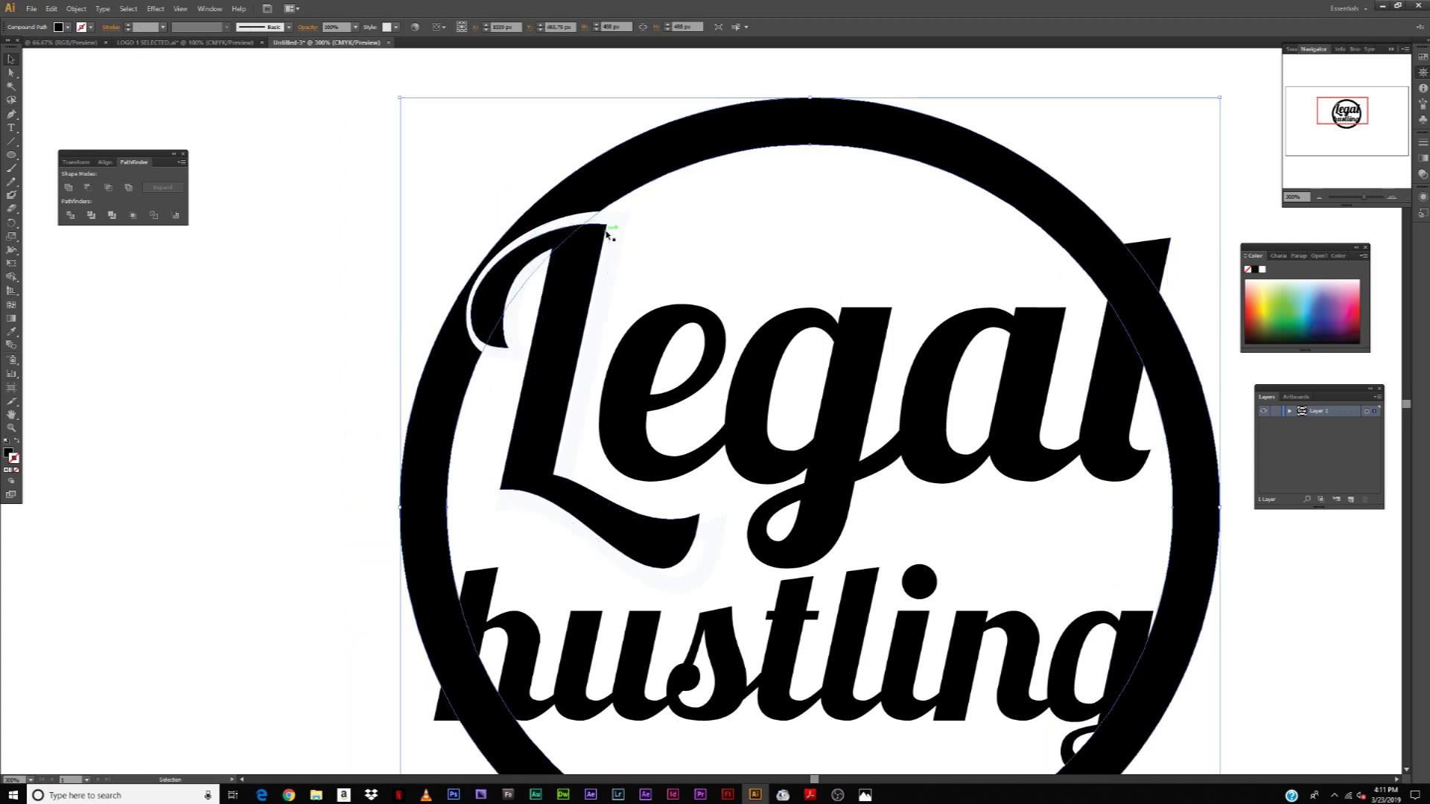
{"action": "left_click_drag", "start_coordinate": [607, 231], "coordinate": [180, 375]}
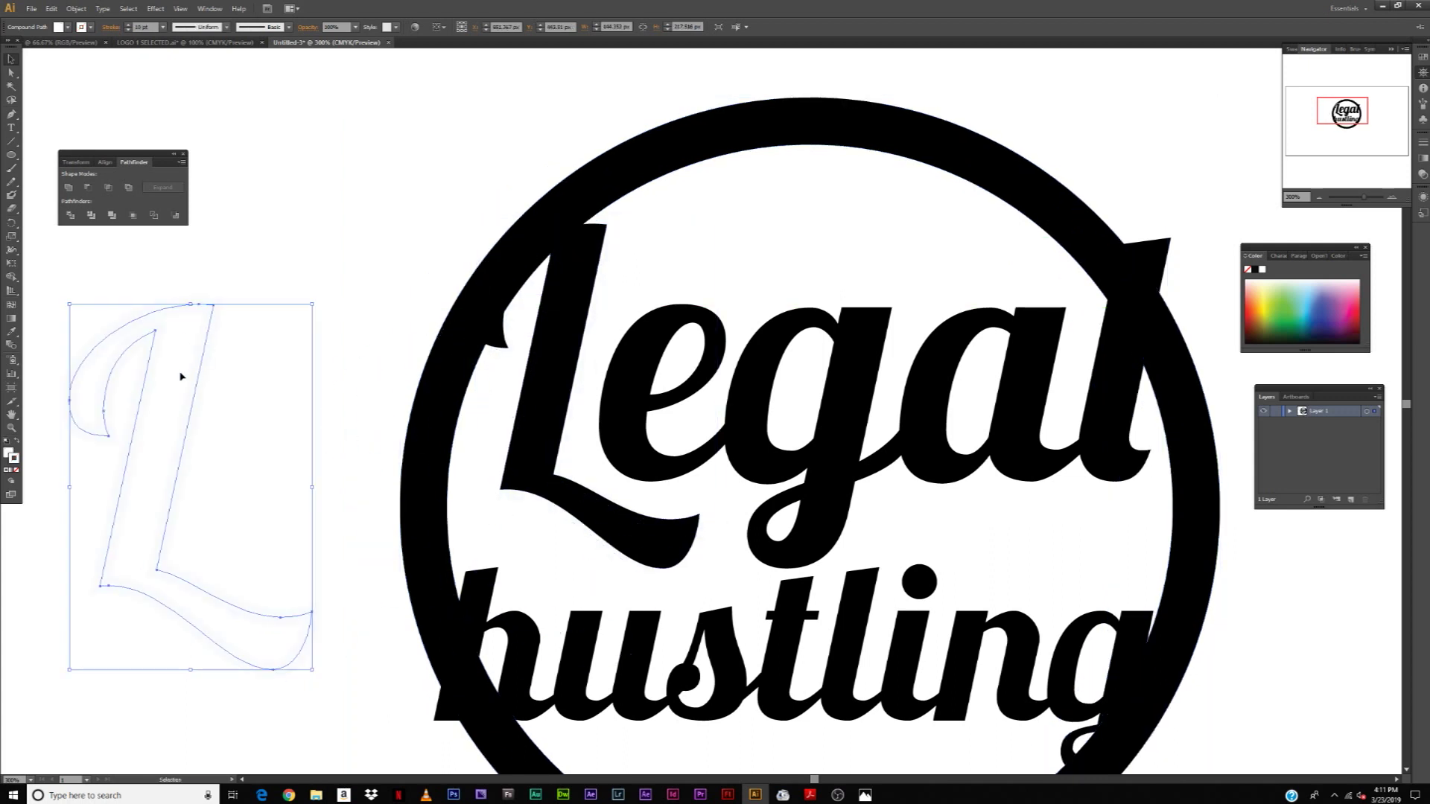
{"action": "left_click_drag", "start_coordinate": [159, 335], "coordinate": [592, 250]}
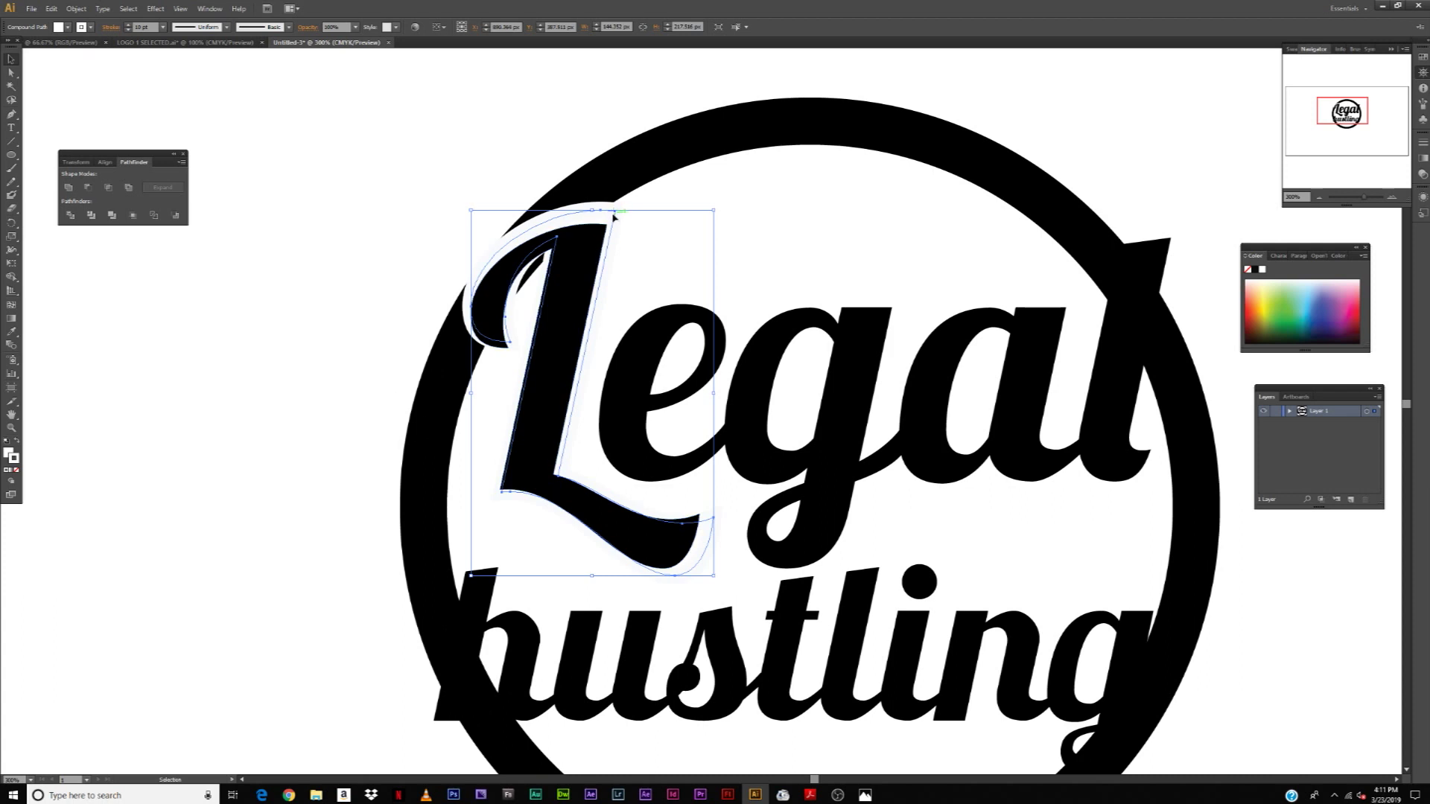
{"action": "left_click_drag", "start_coordinate": [612, 216], "coordinate": [616, 227]}
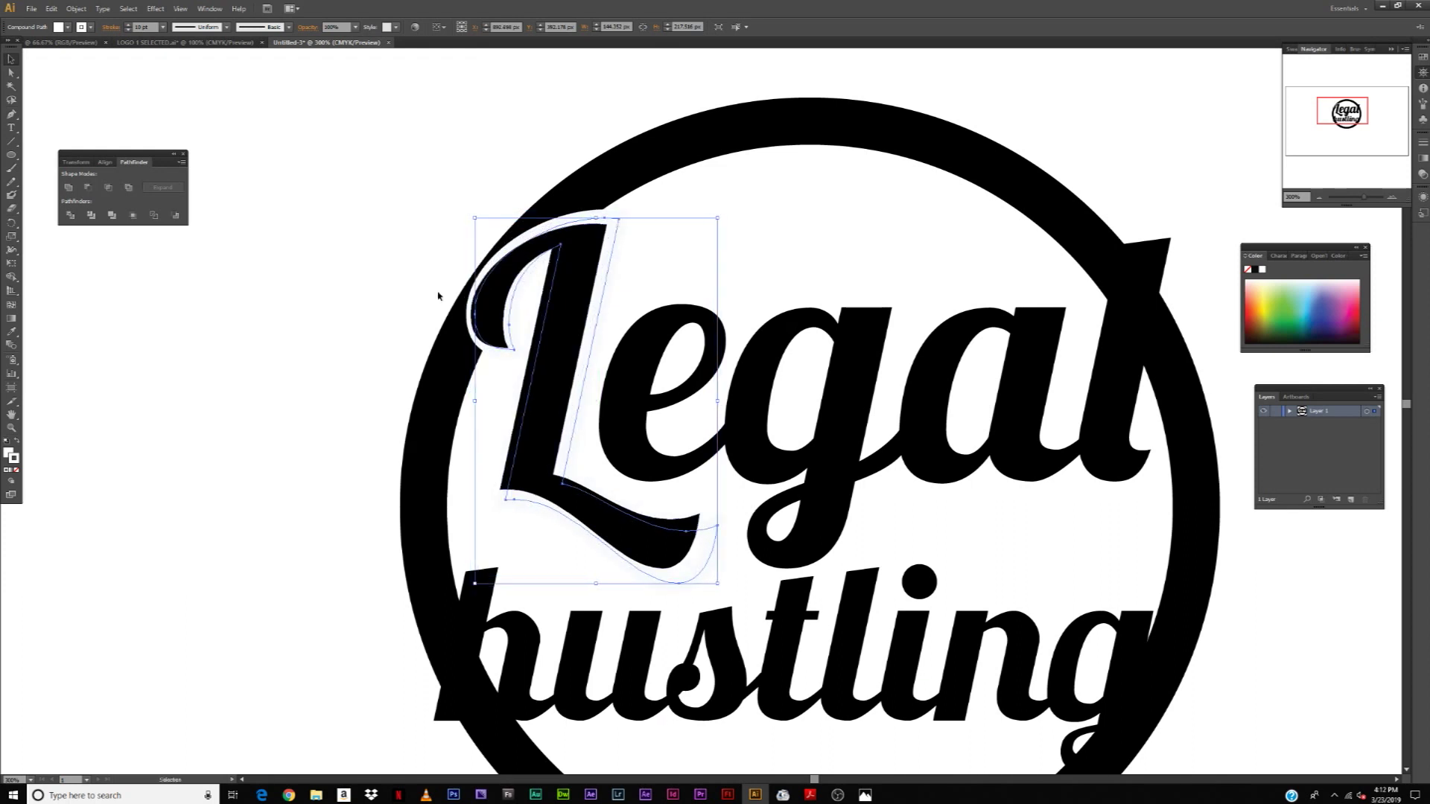
Zoom out to view the whole logo, briefly selecting the hustling text and all artwork.
{"action": "left_click", "coordinate": [382, 314]}
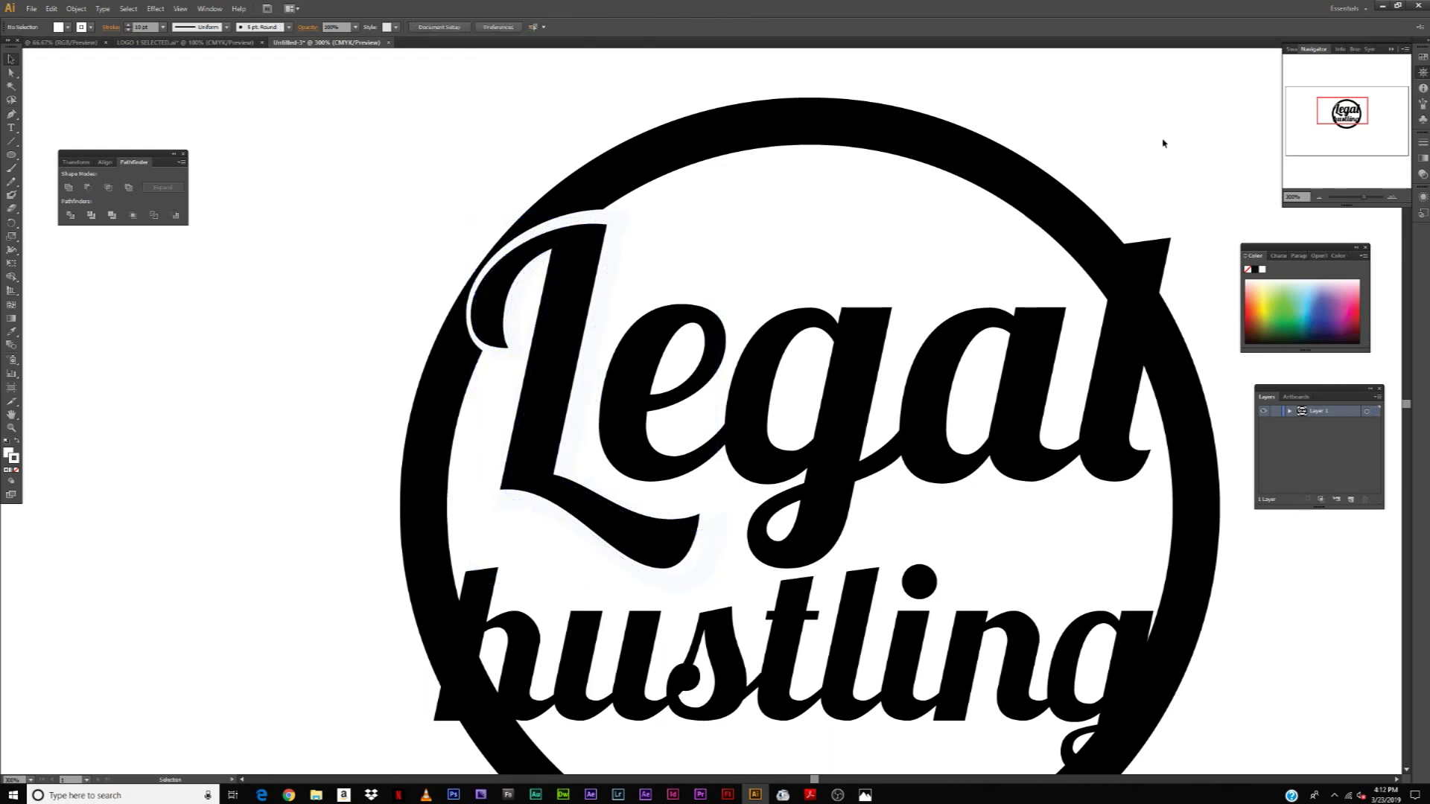
{"action": "left_click", "coordinate": [1319, 198]}
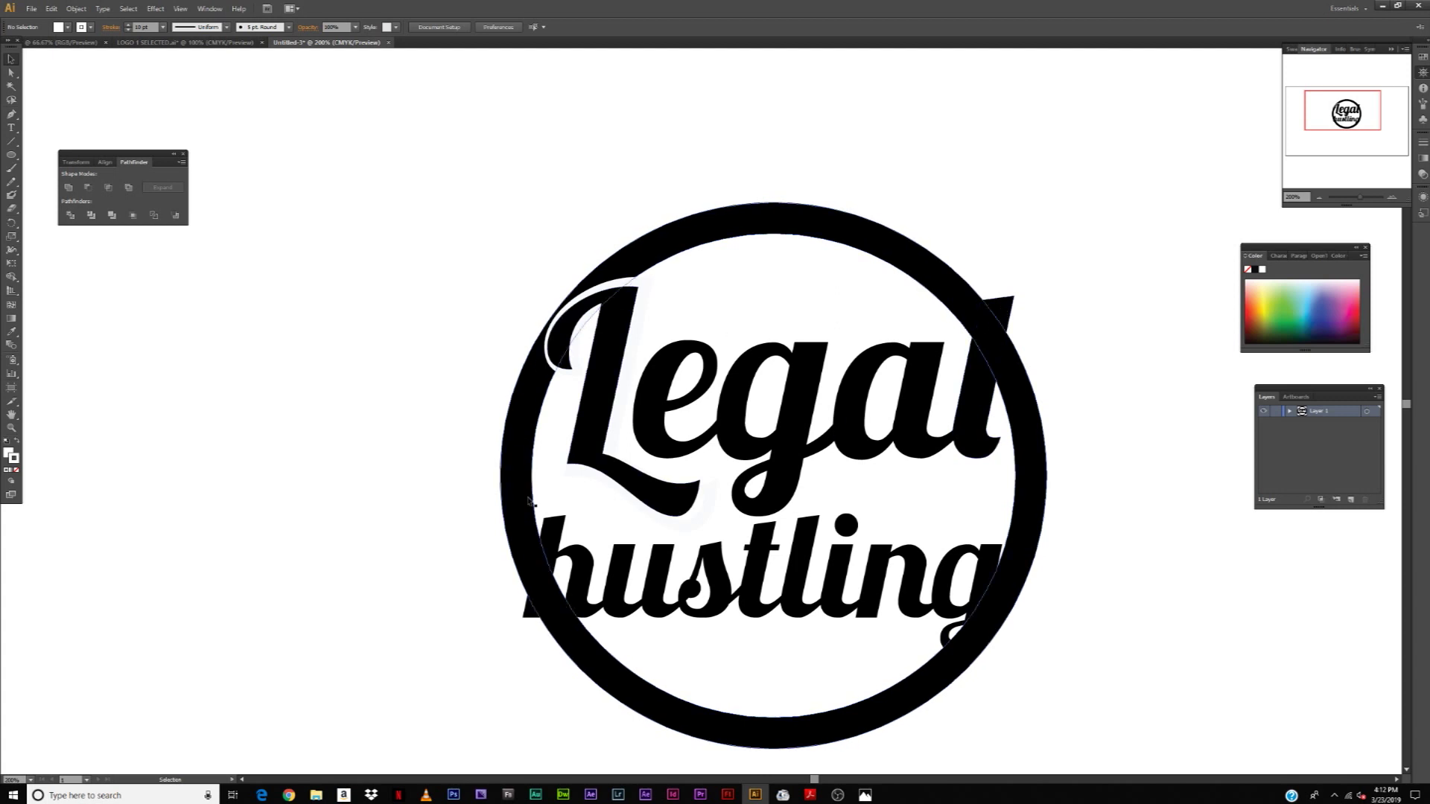
{"action": "left_click", "coordinate": [556, 541]}
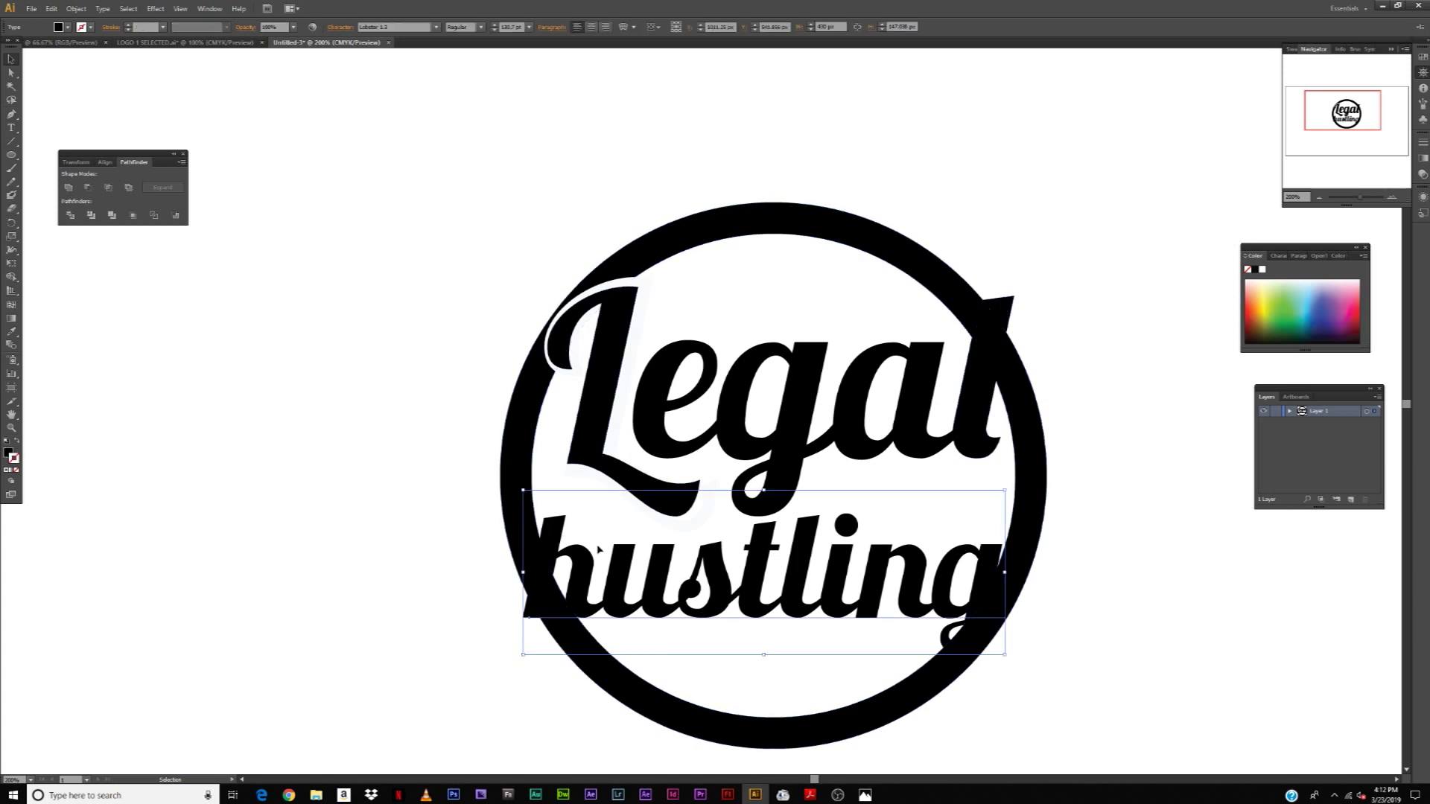
{"action": "left_click", "coordinate": [645, 278]}
{"action": "left_click", "coordinate": [351, 248]}
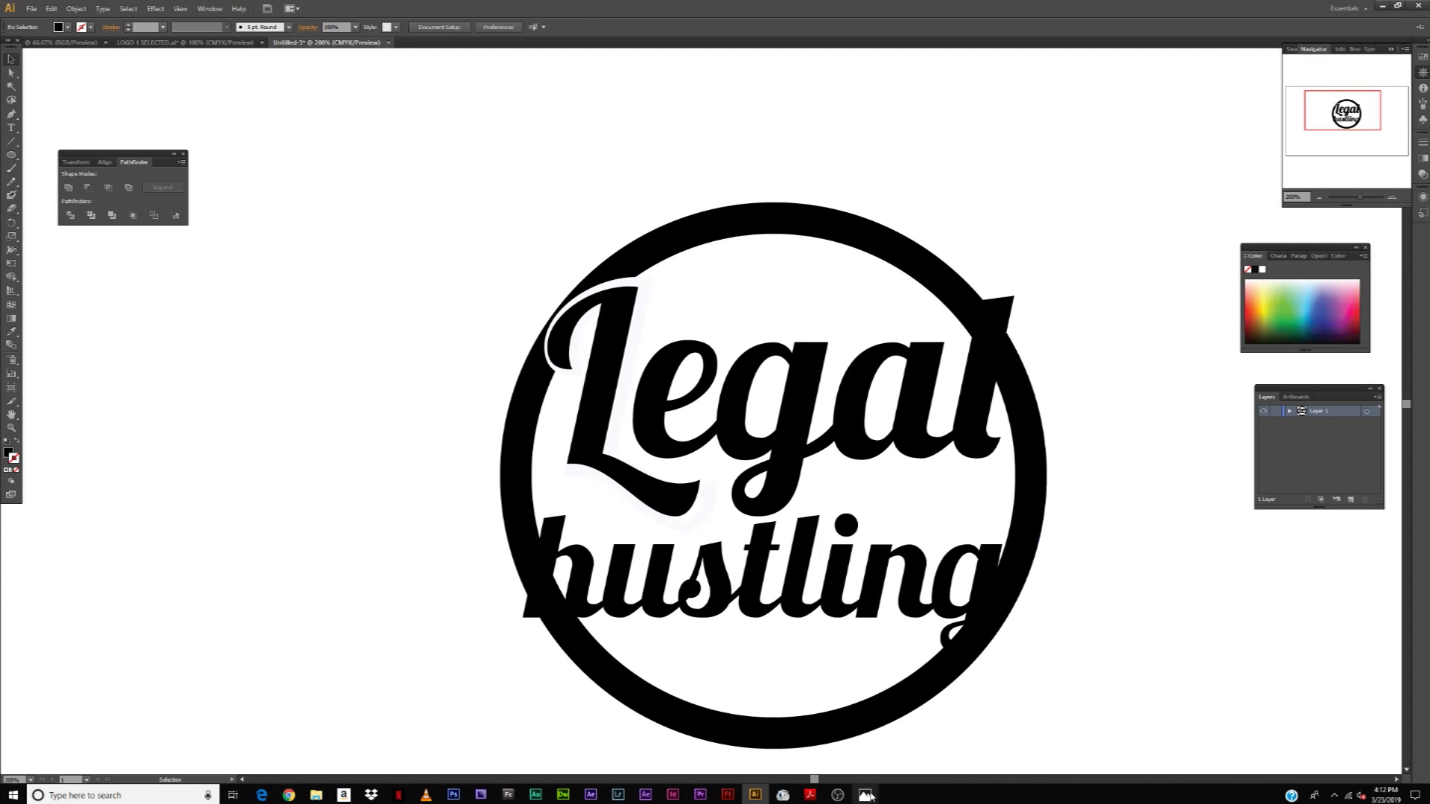
{"action": "mouse_move", "coordinate": [865, 795]}
{"action": "left_click", "coordinate": [877, 754]}
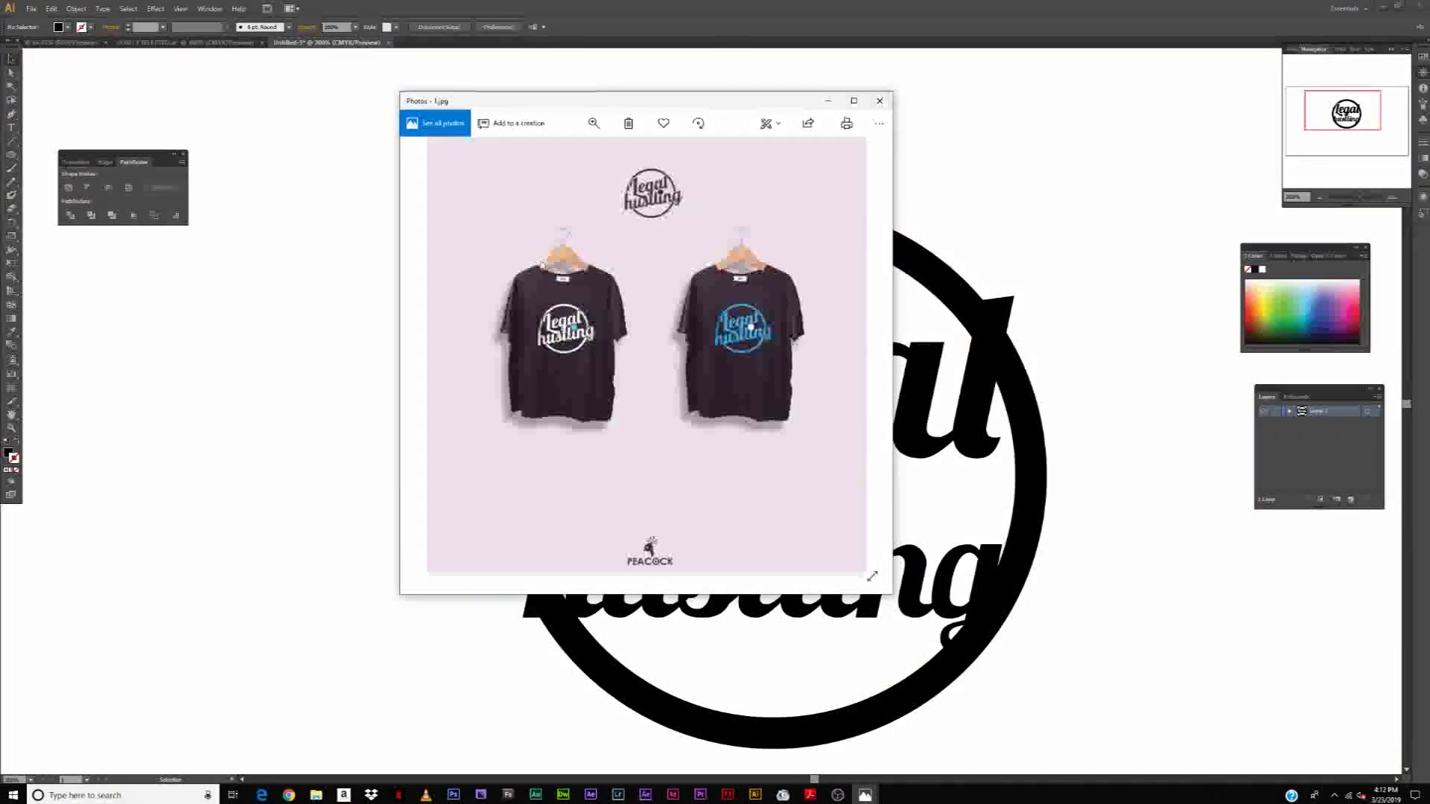
{"action": "left_click", "coordinate": [594, 123]}
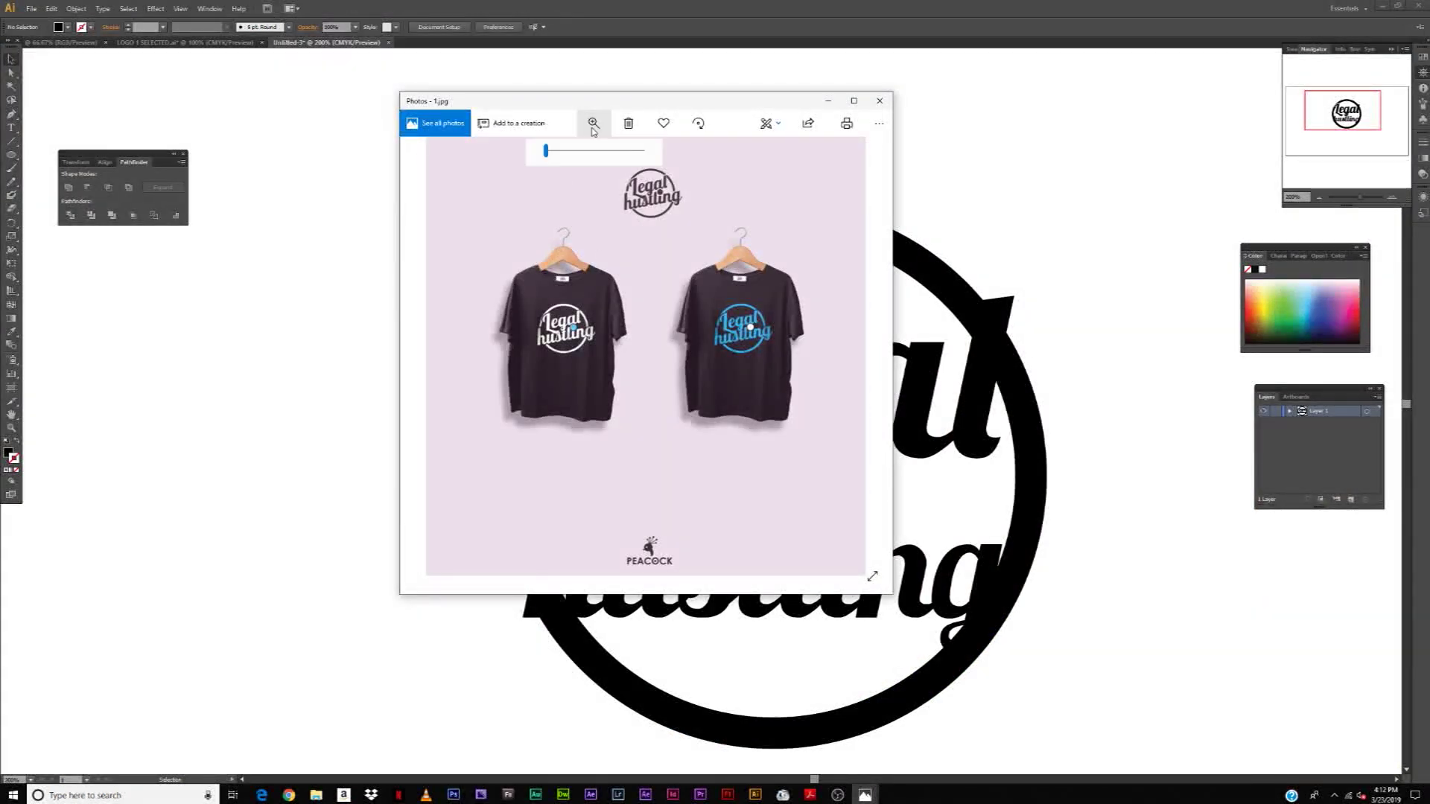
{"action": "mouse_move", "coordinate": [573, 158]}
{"action": "left_mouse_down"}
{"action": "mouse_move", "coordinate": [623, 150]}
{"action": "mouse_move", "coordinate": [569, 151]}
{"action": "left_mouse_up"}
{"action": "scroll", "coordinate": [726, 385], "scroll_direction": "up", "scroll_amount": 3}
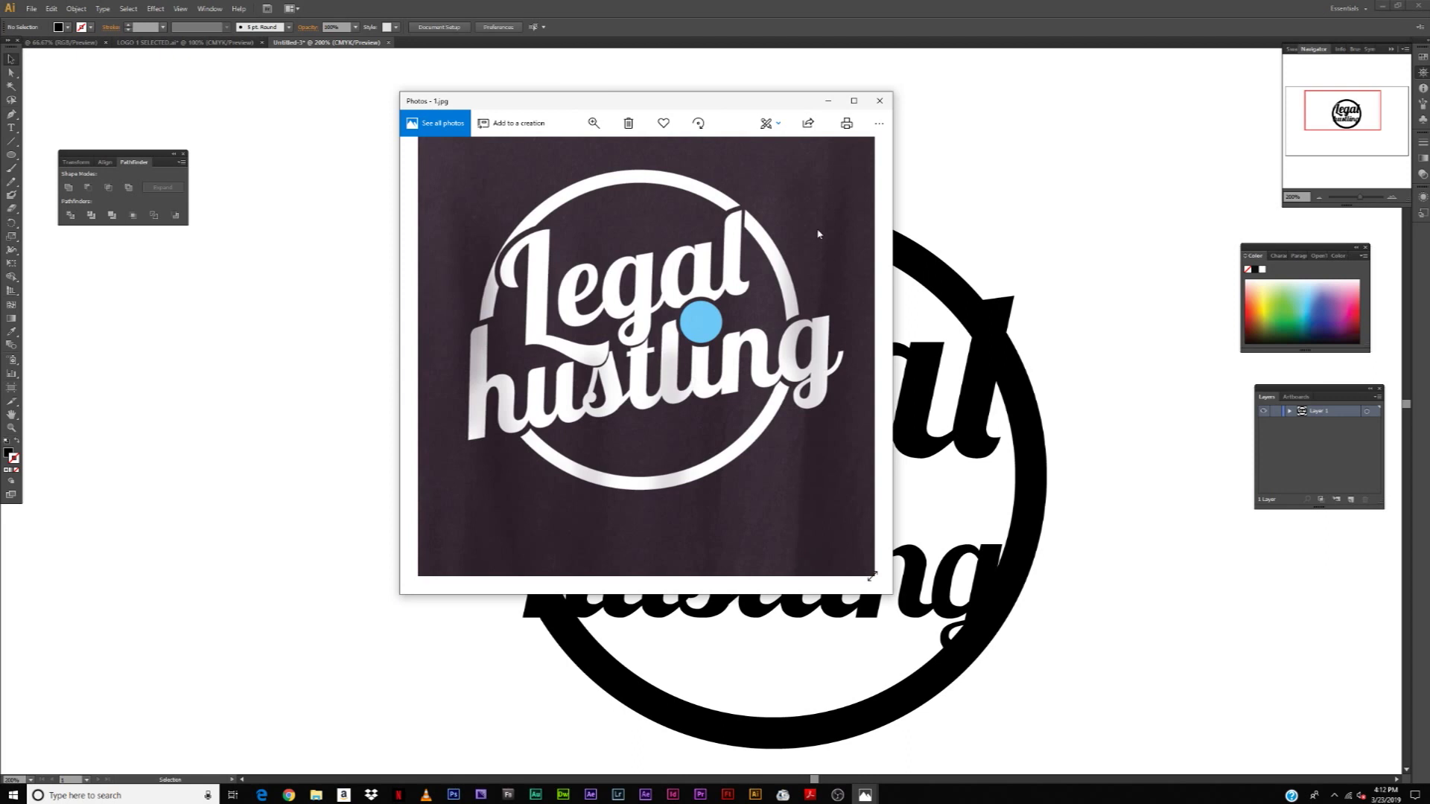
{"action": "left_click", "coordinate": [828, 101]}
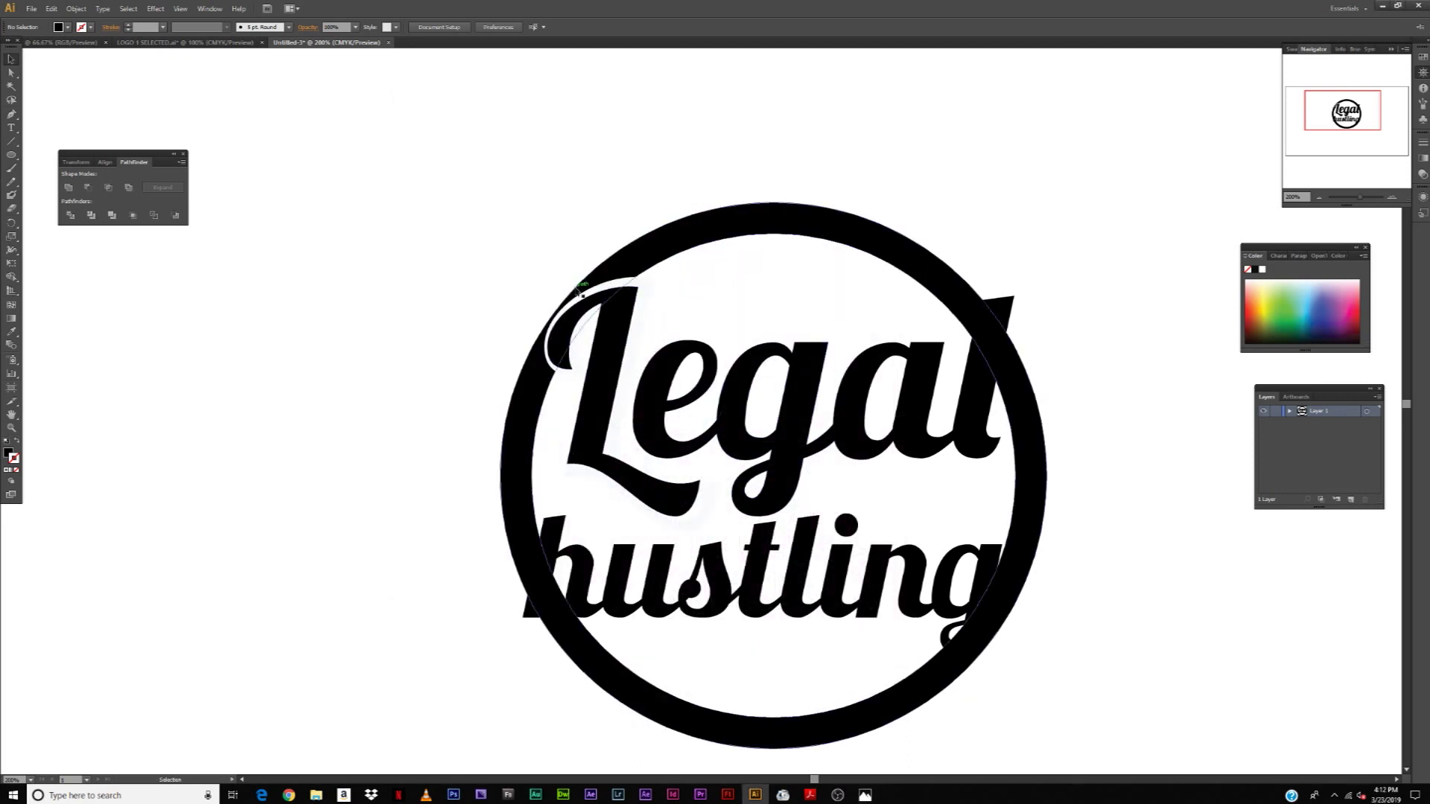
{"action": "left_click_drag", "start_coordinate": [586, 298], "coordinate": [447, 192]}
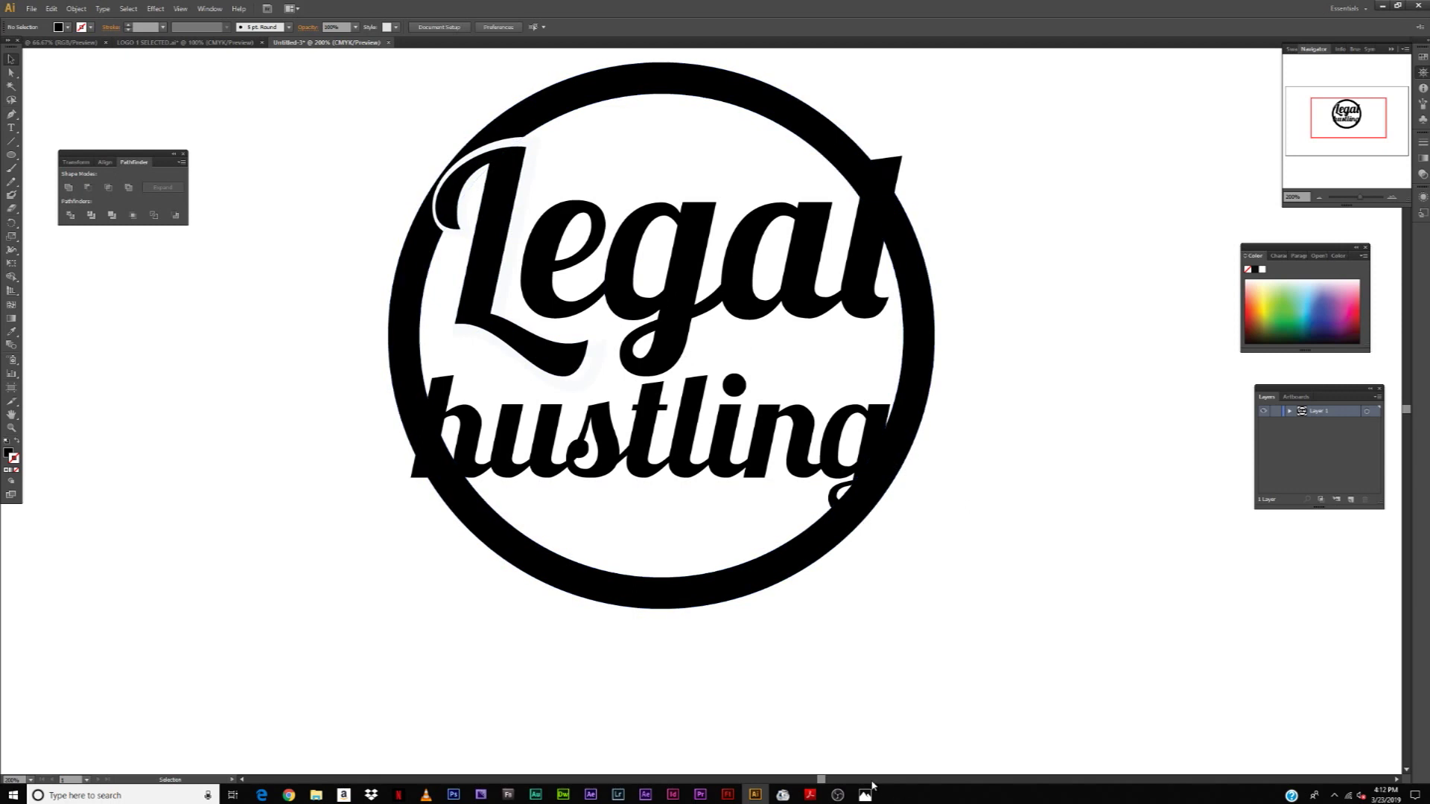
{"action": "mouse_move", "coordinate": [879, 790]}
{"action": "left_click", "coordinate": [881, 751]}
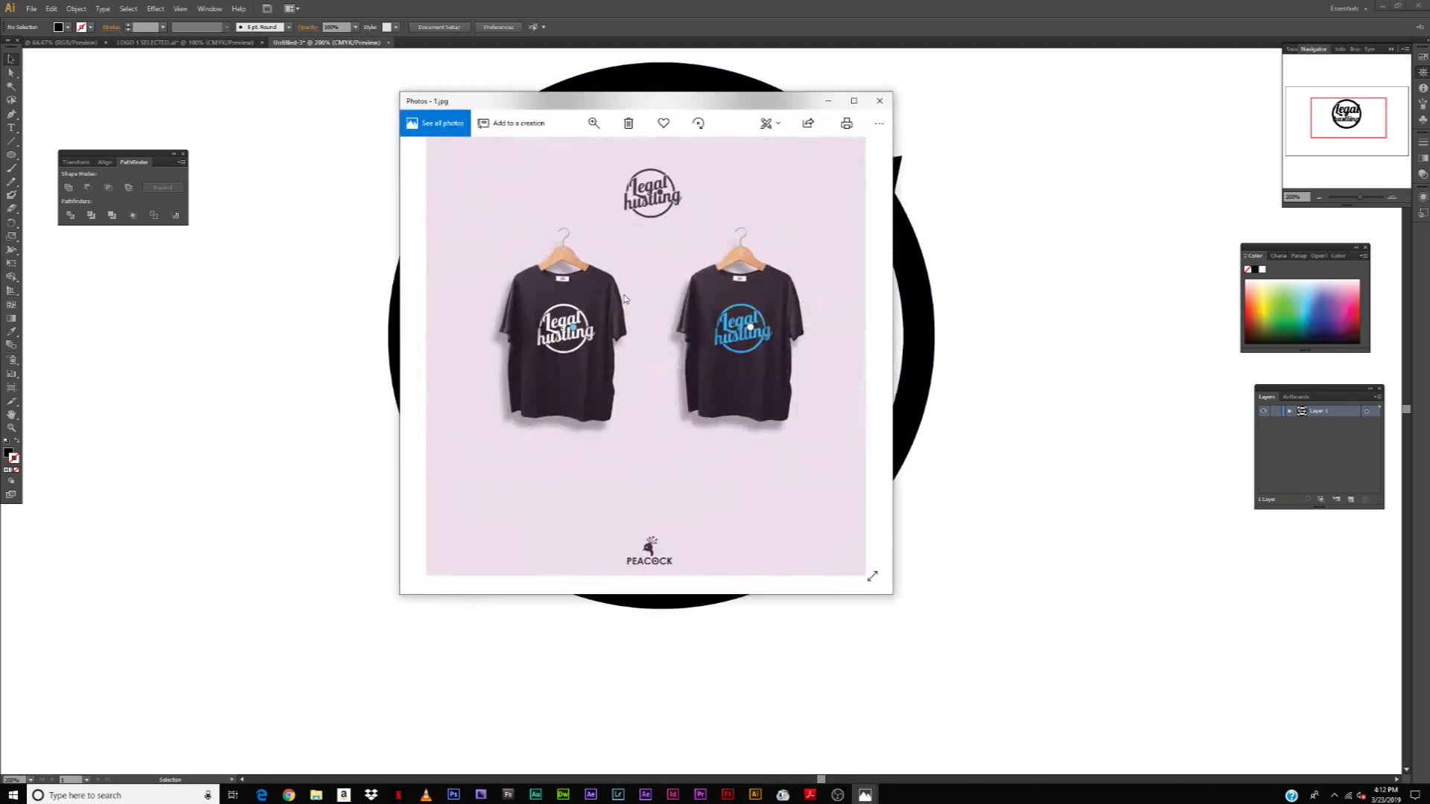
{"action": "left_click", "coordinate": [593, 123]}
{"action": "mouse_move", "coordinate": [547, 150]}
{"action": "left_mouse_down"}
{"action": "mouse_move", "coordinate": [647, 157]}
{"action": "mouse_move", "coordinate": [568, 166]}
{"action": "left_mouse_up"}
{"action": "left_click_drag", "start_coordinate": [706, 323], "coordinate": [654, 319]}
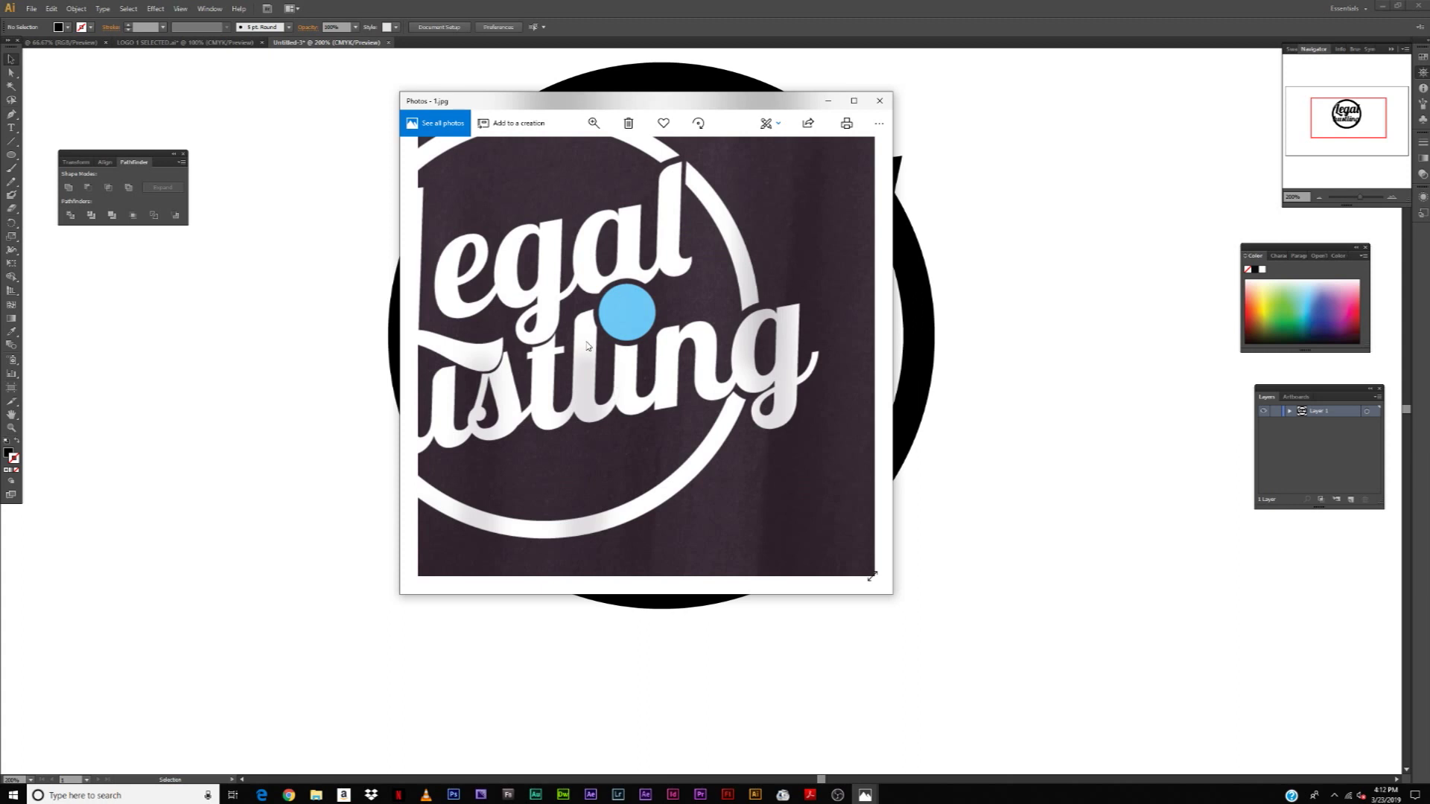
{"action": "left_click", "coordinate": [828, 100]}
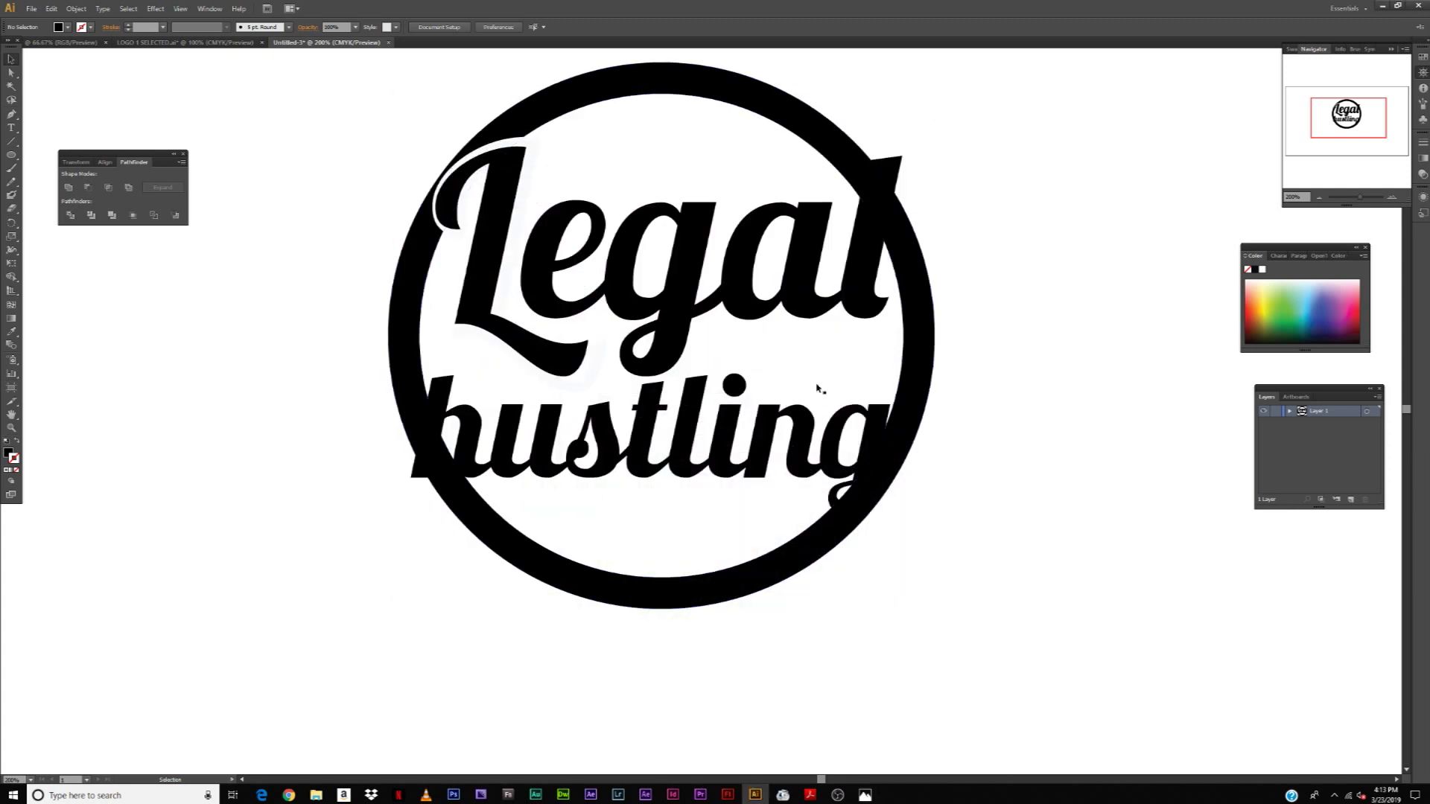
Select the hustling text, delete the stray letters accidentally typed into it, and exit text editing.
{"action": "left_click", "coordinate": [734, 388]}
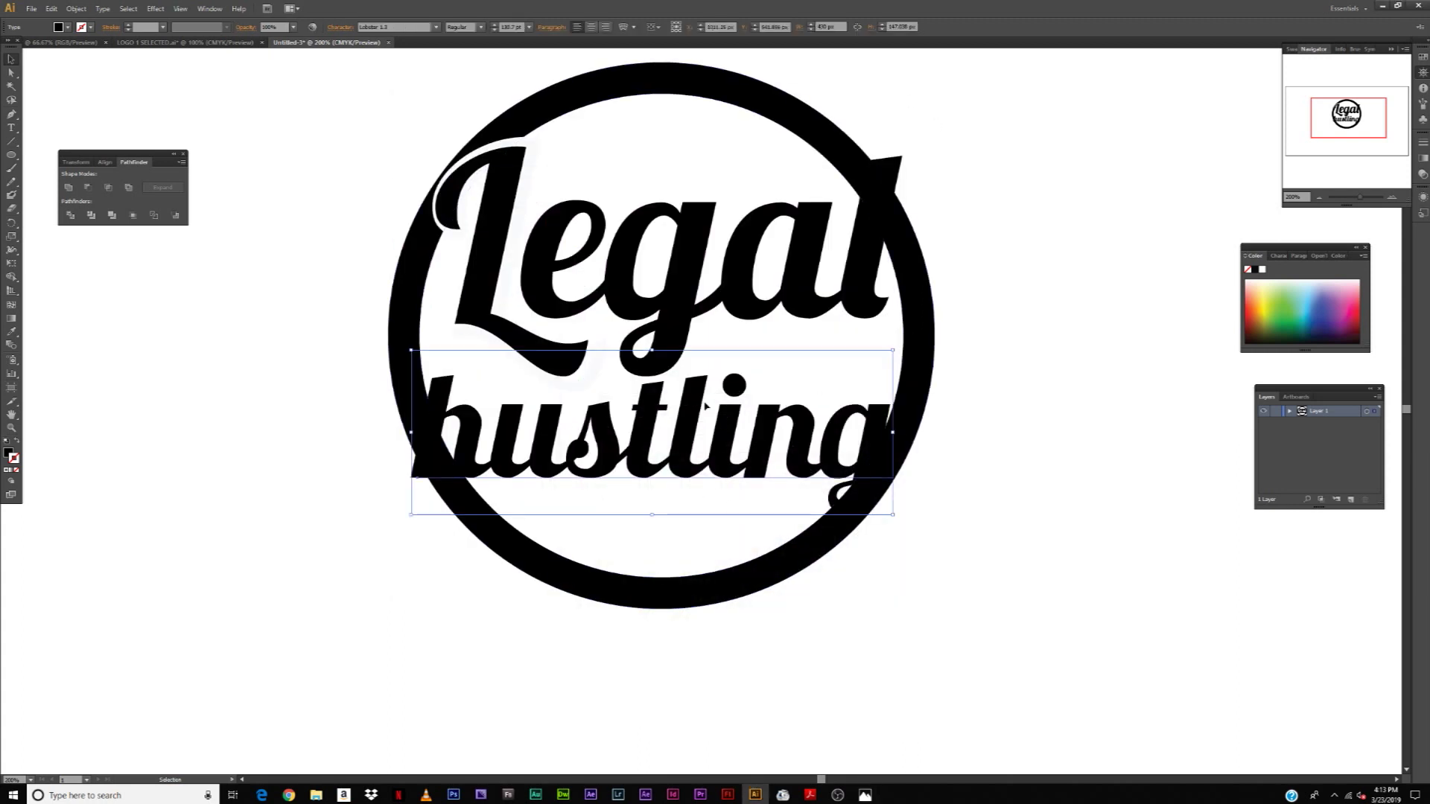
{"action": "double_click", "coordinate": [663, 429]}
{"action": "type", "text": "kgg"}
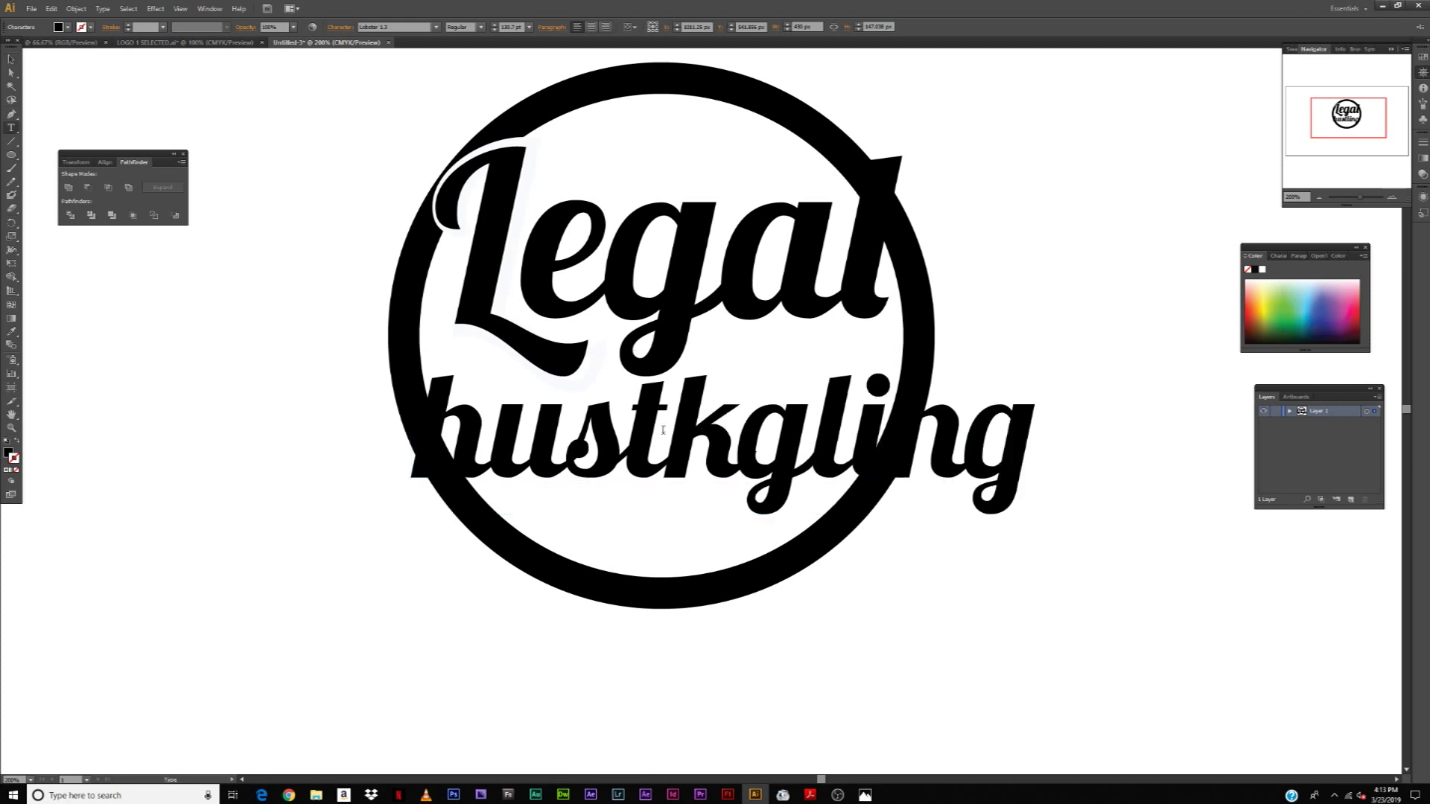
{"action": "key", "text": "BackSpace"}
{"action": "key", "text": "BackSpace"}
{"action": "key", "text": "BackSpace"}
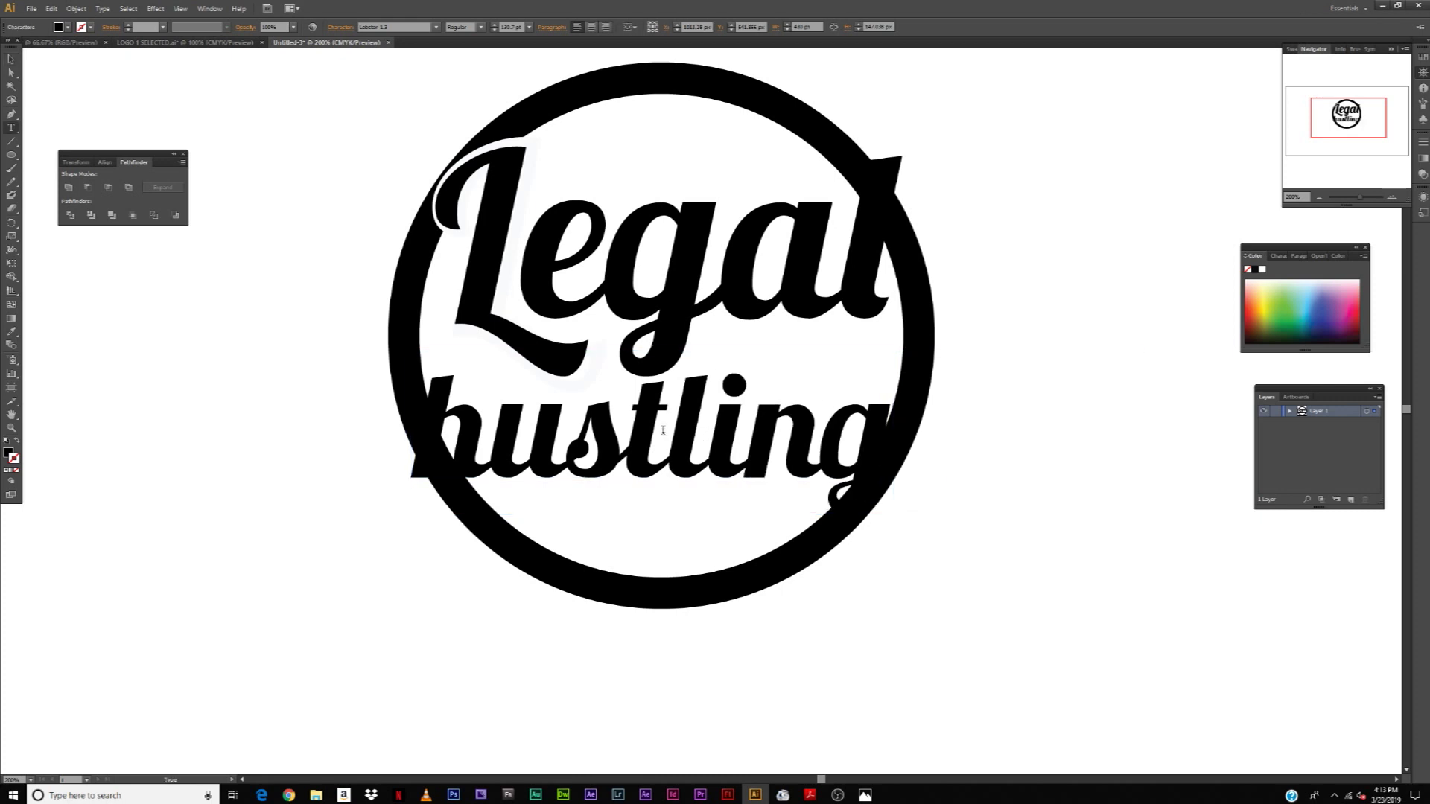
{"action": "key", "text": "Escape"}
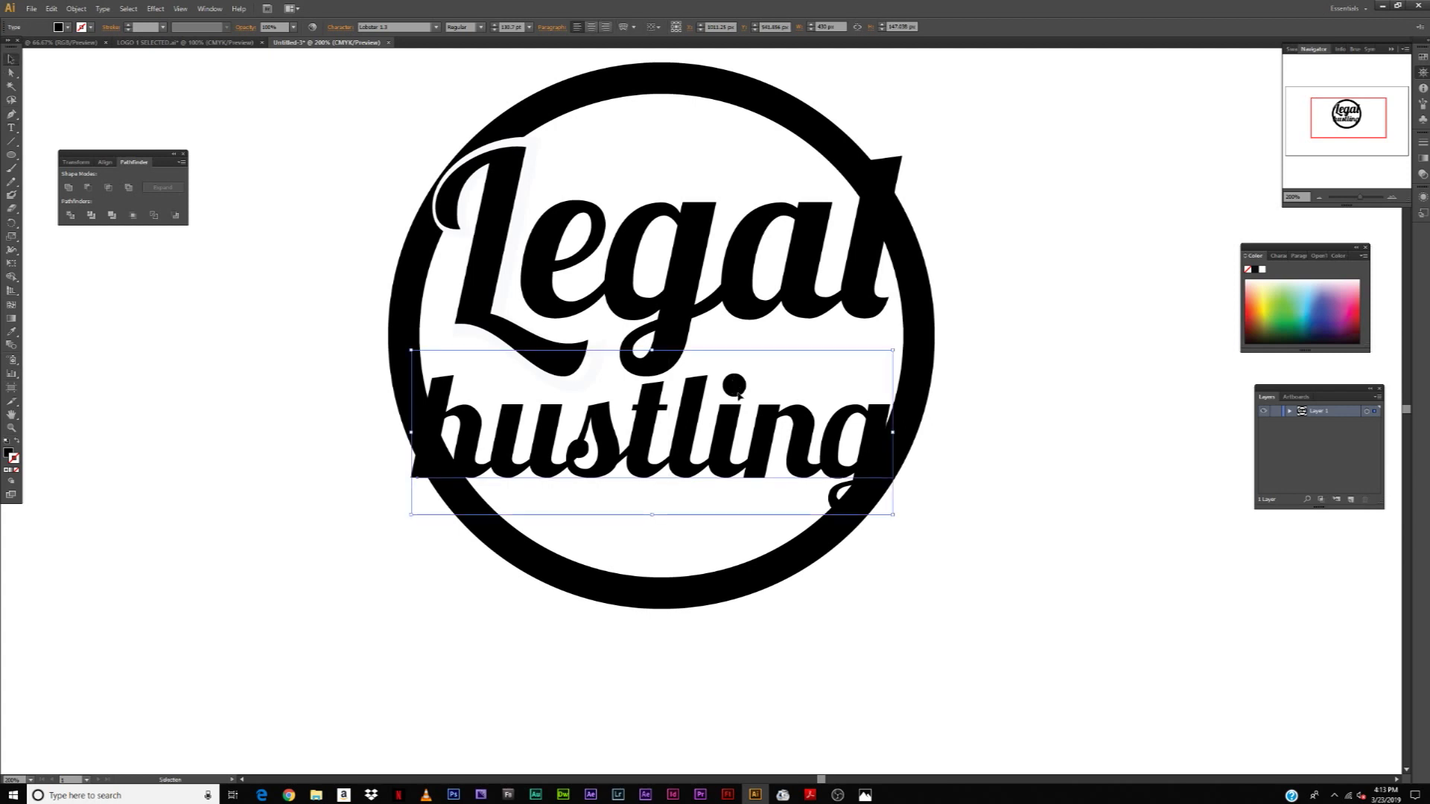
Convert the hustling text to outlined shapes with Create Outlines.
{"action": "right_click", "coordinate": [727, 418]}
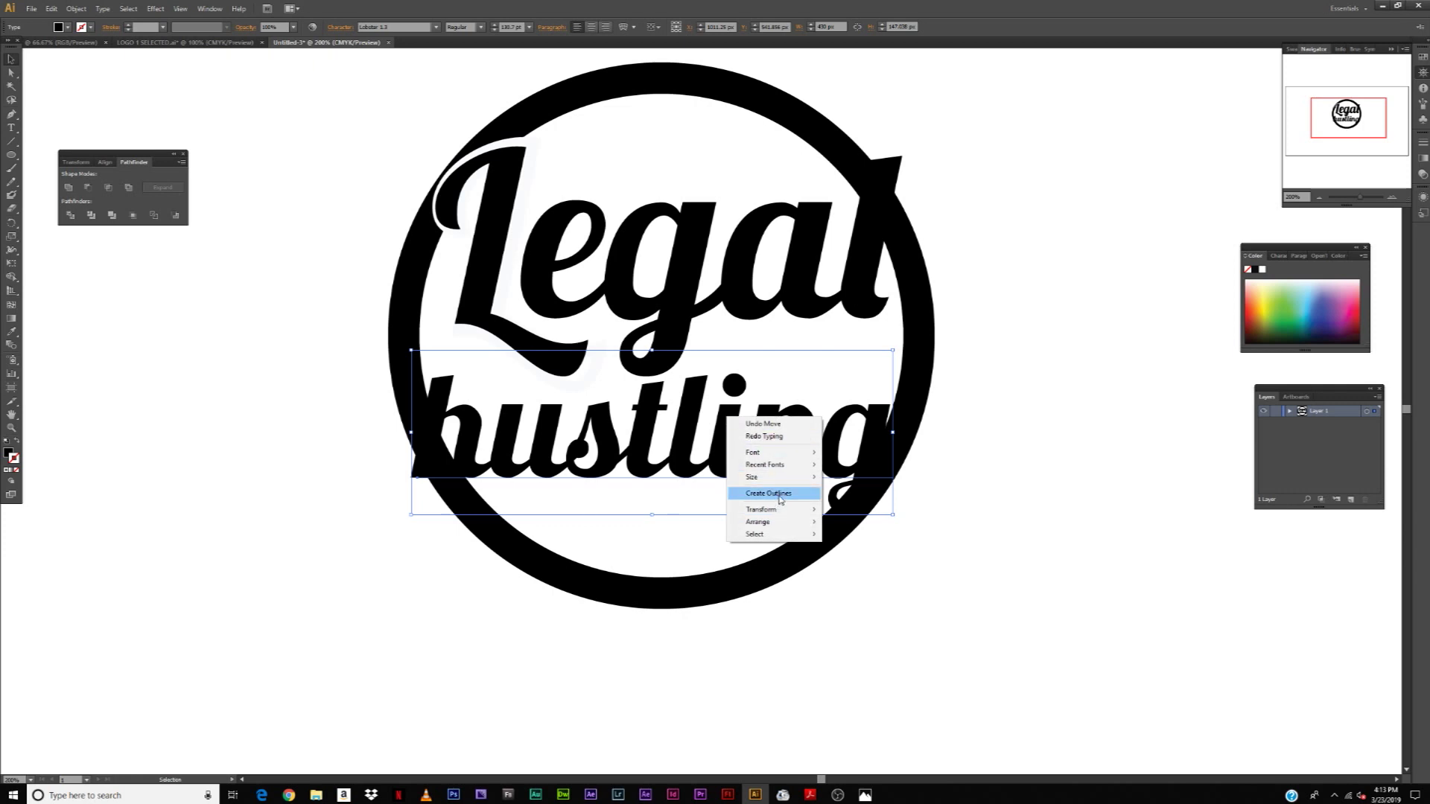
{"action": "left_click", "coordinate": [769, 494]}
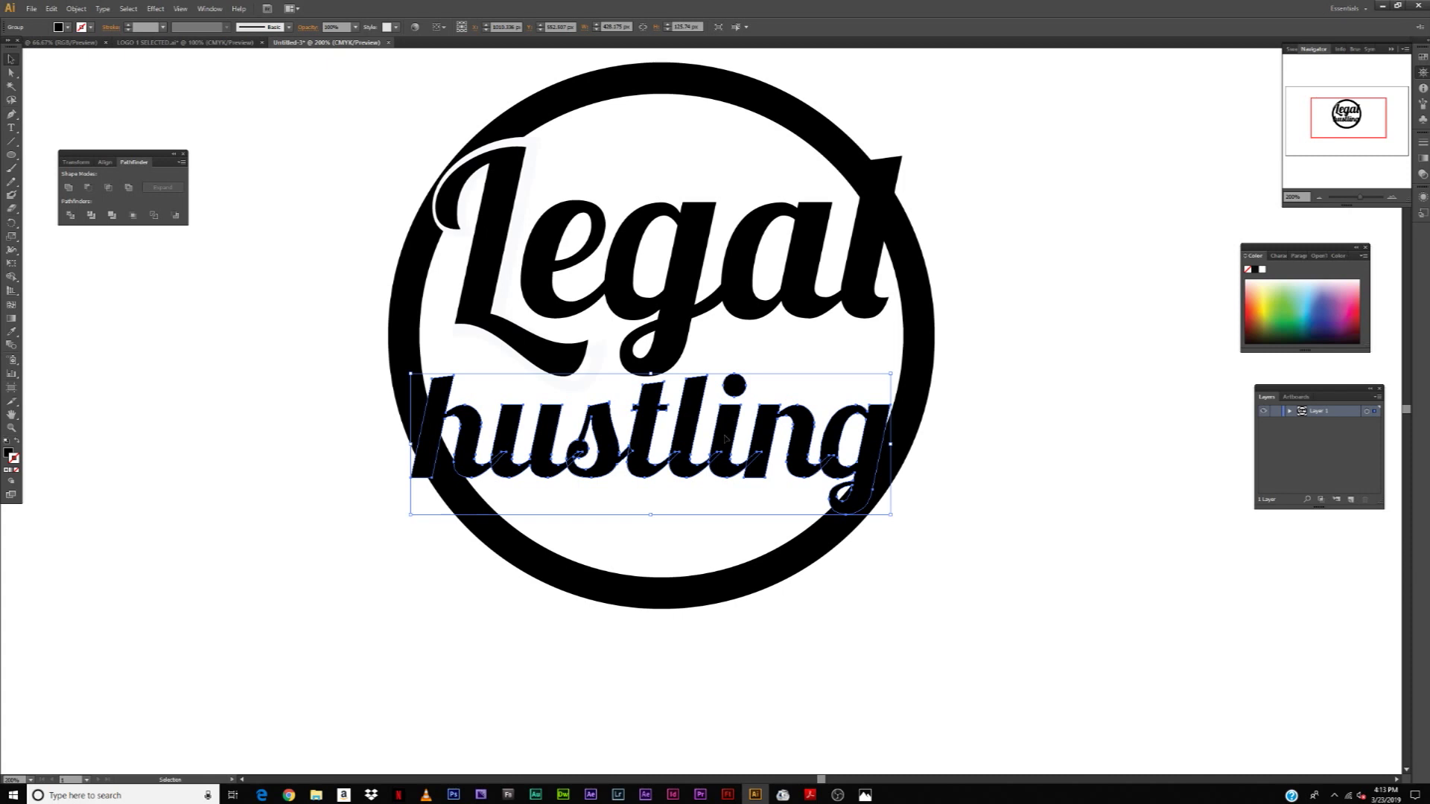
{"action": "left_click", "coordinate": [990, 504]}
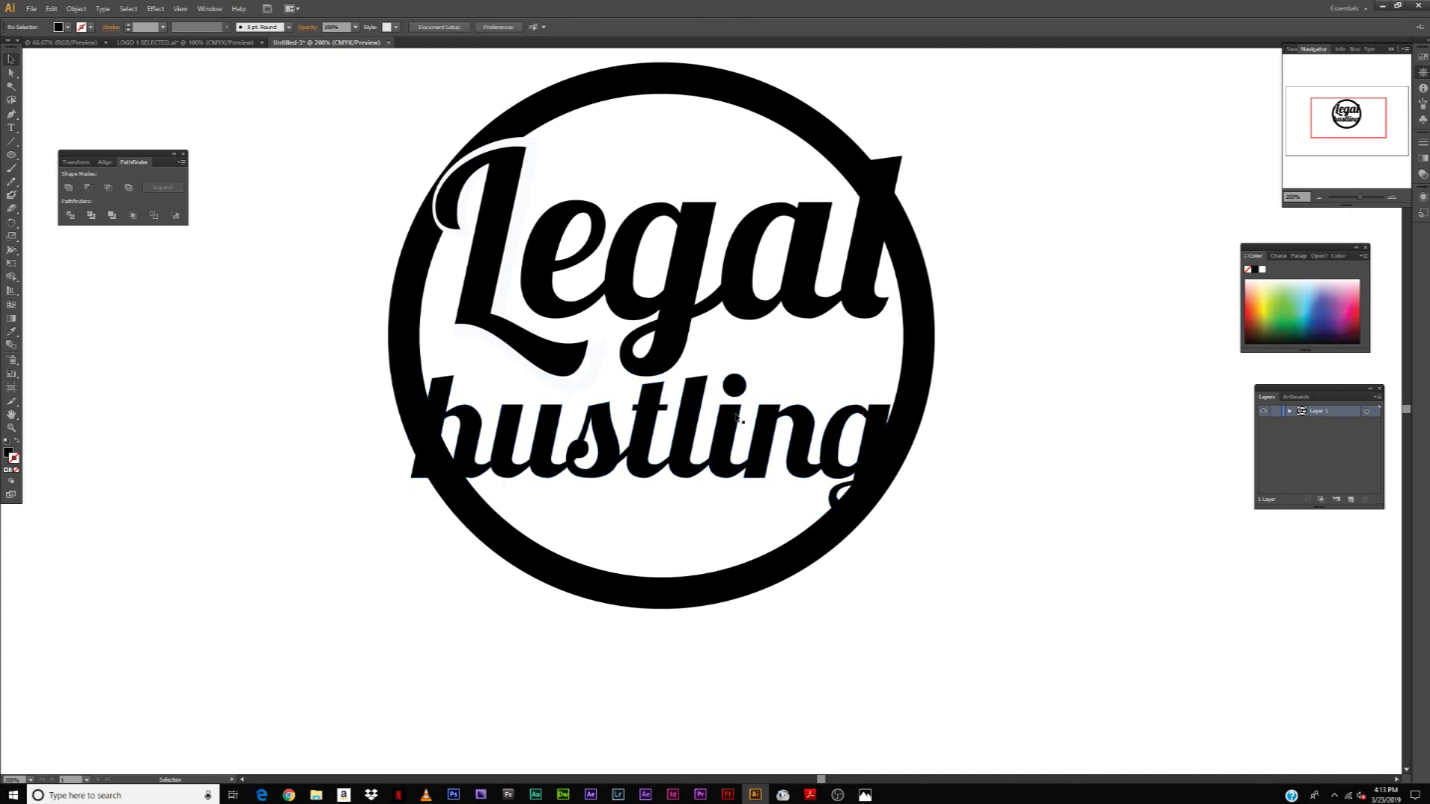
Ungroup the outlined hustling group into individual letters.
{"action": "left_click", "coordinate": [727, 439]}
{"action": "right_click", "coordinate": [726, 437]}
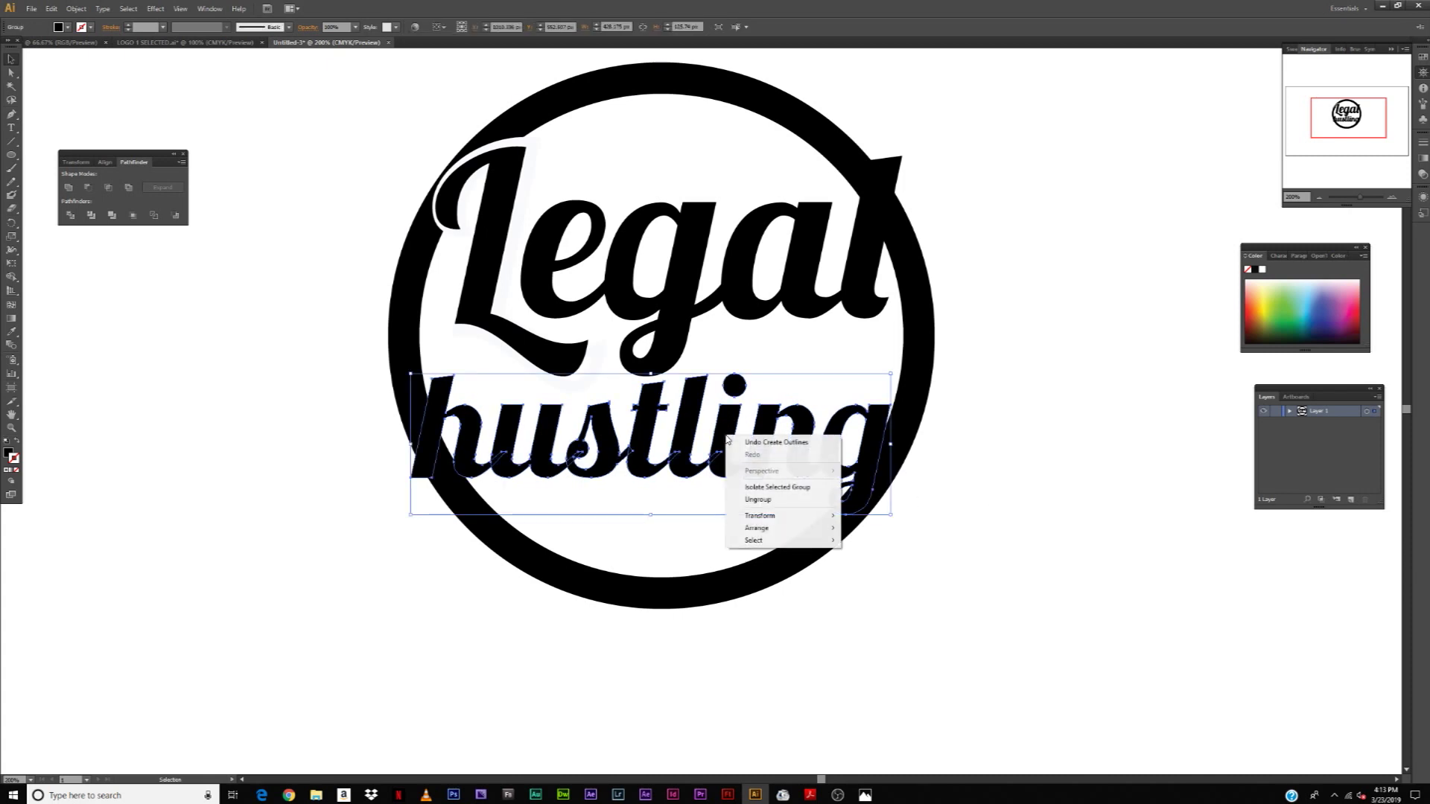
{"action": "left_click", "coordinate": [758, 500]}
{"action": "left_click", "coordinate": [1092, 638]}
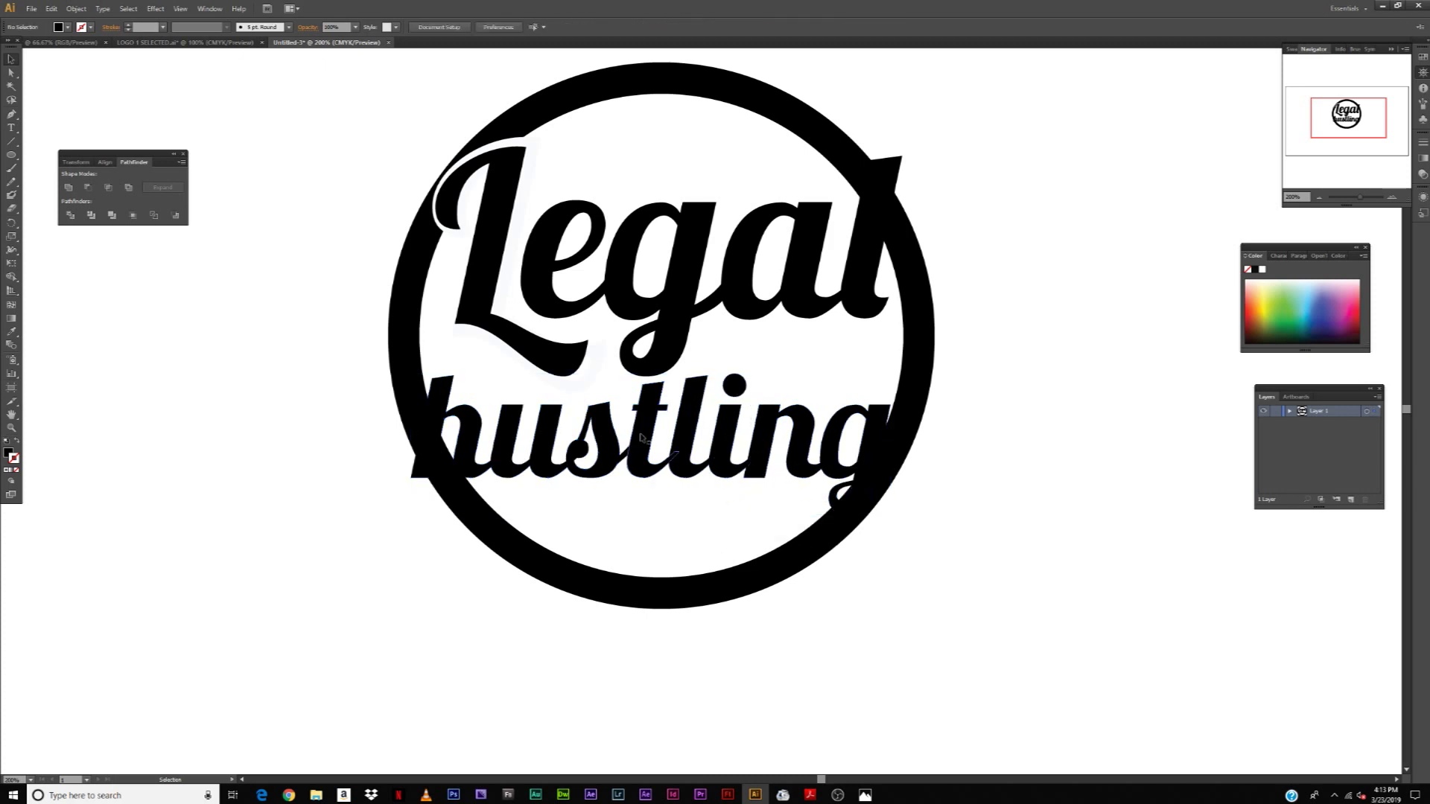
Zoom in on the i of hustling and apply Release Compound Path to it.
{"action": "left_click", "coordinate": [736, 384]}
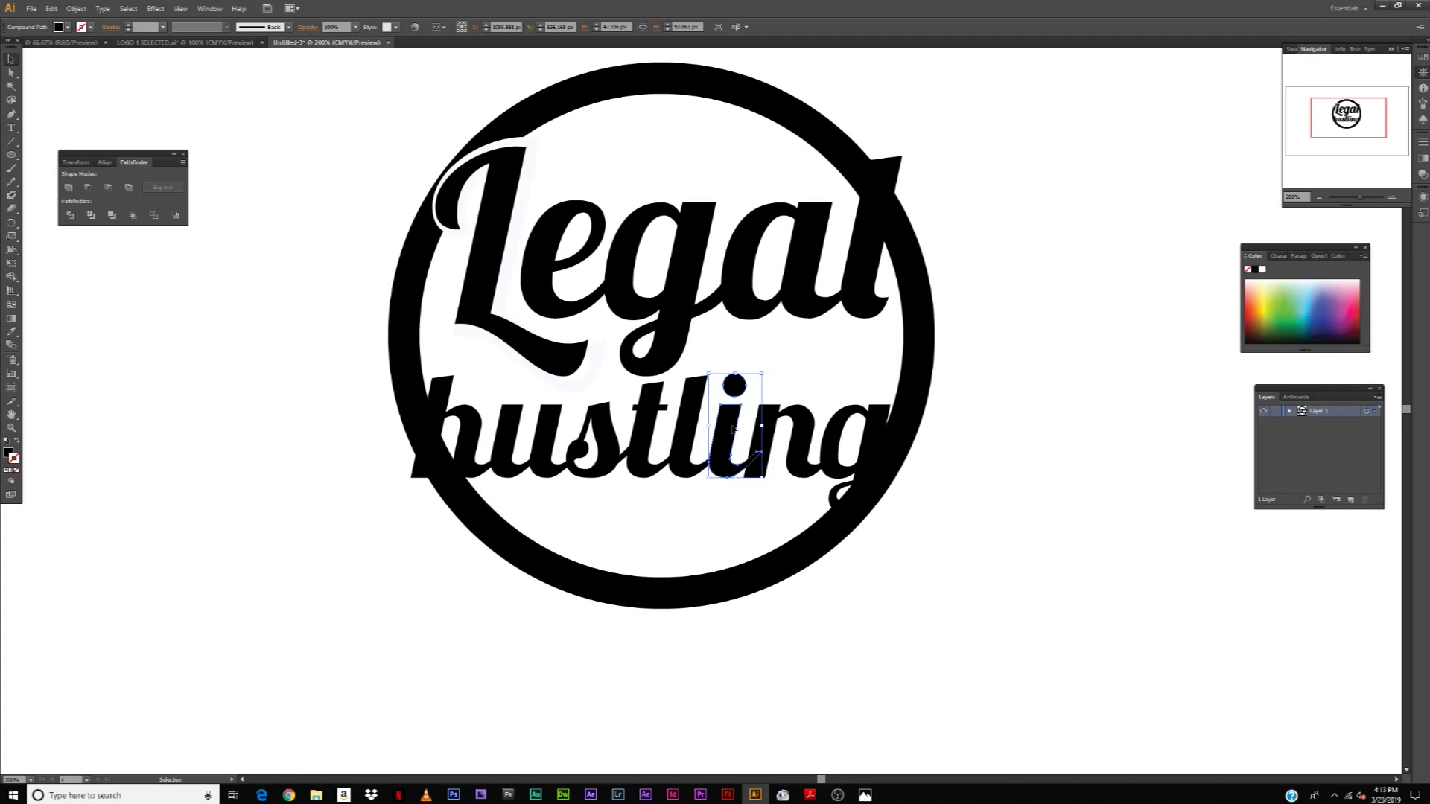
{"action": "left_click", "coordinate": [1393, 198]}
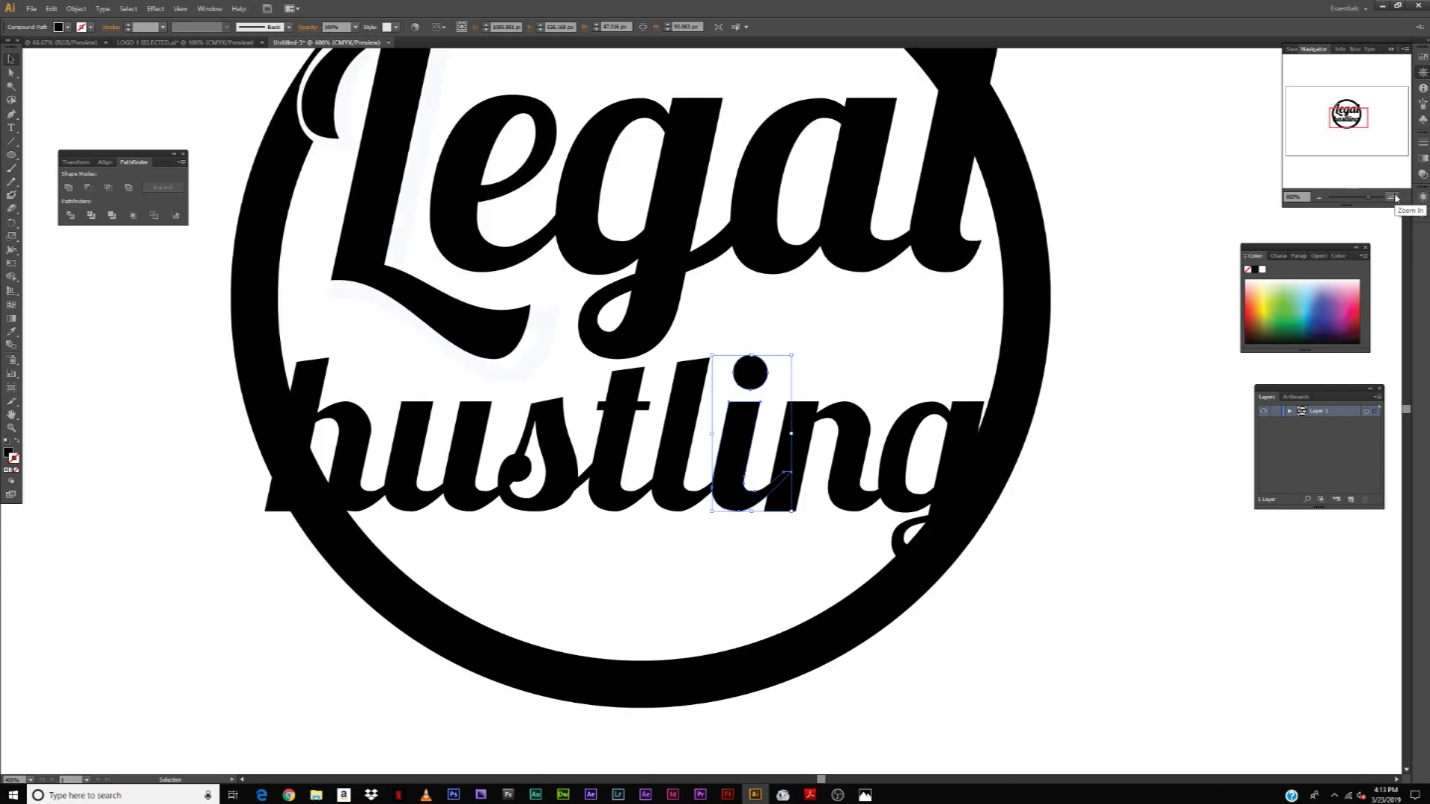
{"action": "left_click_drag", "start_coordinate": [1061, 371], "coordinate": [862, 249]}
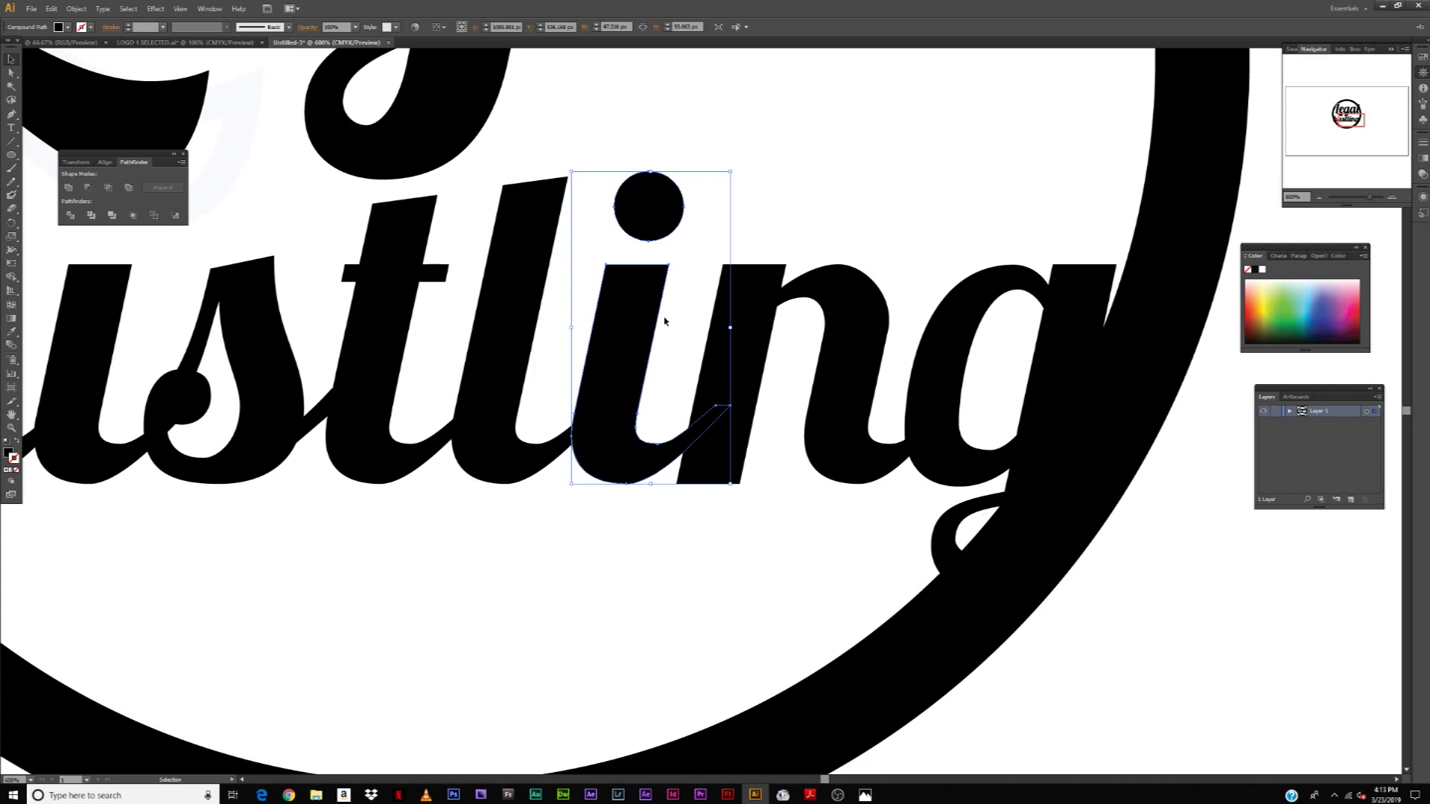
{"action": "right_click", "coordinate": [630, 285]}
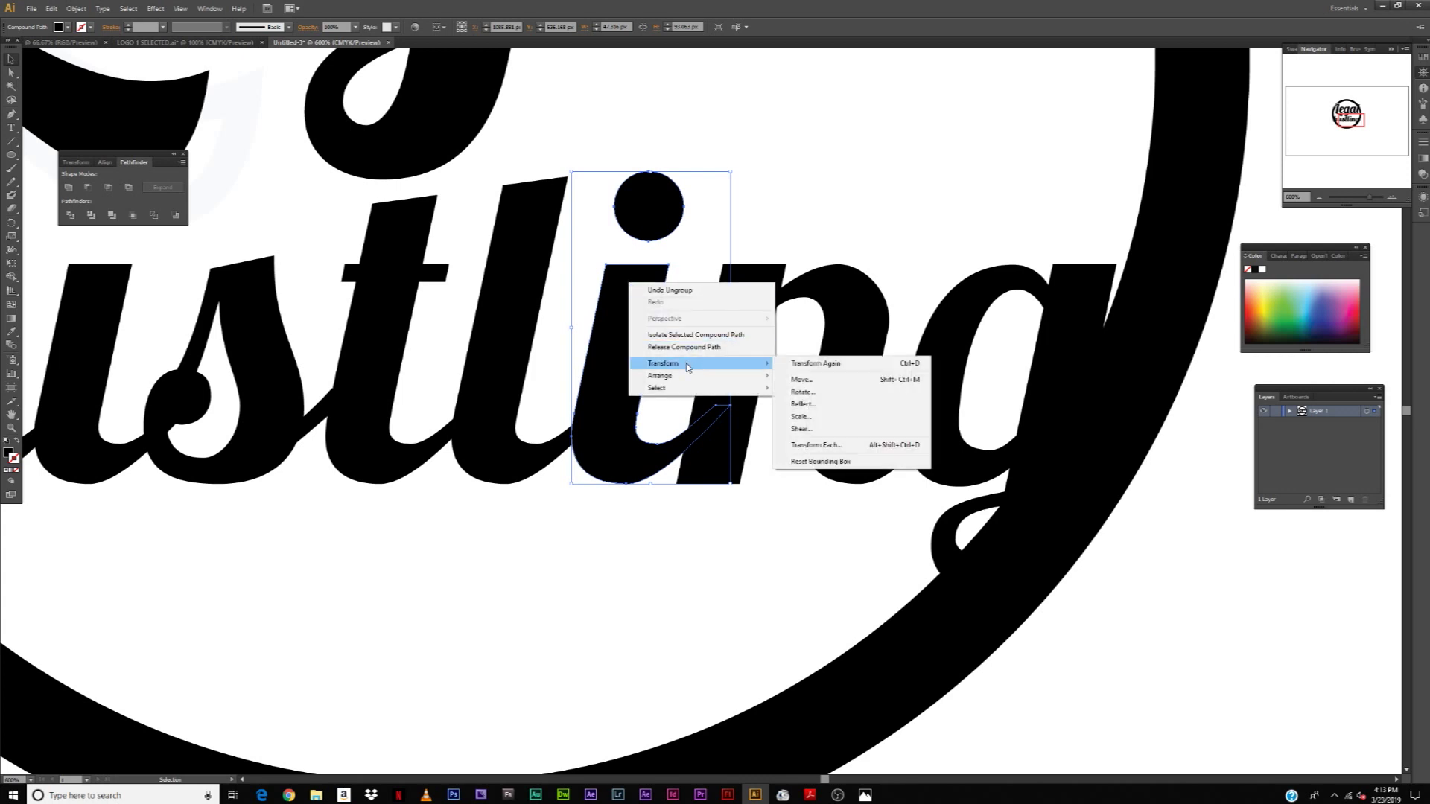
{"action": "left_click", "coordinate": [691, 348]}
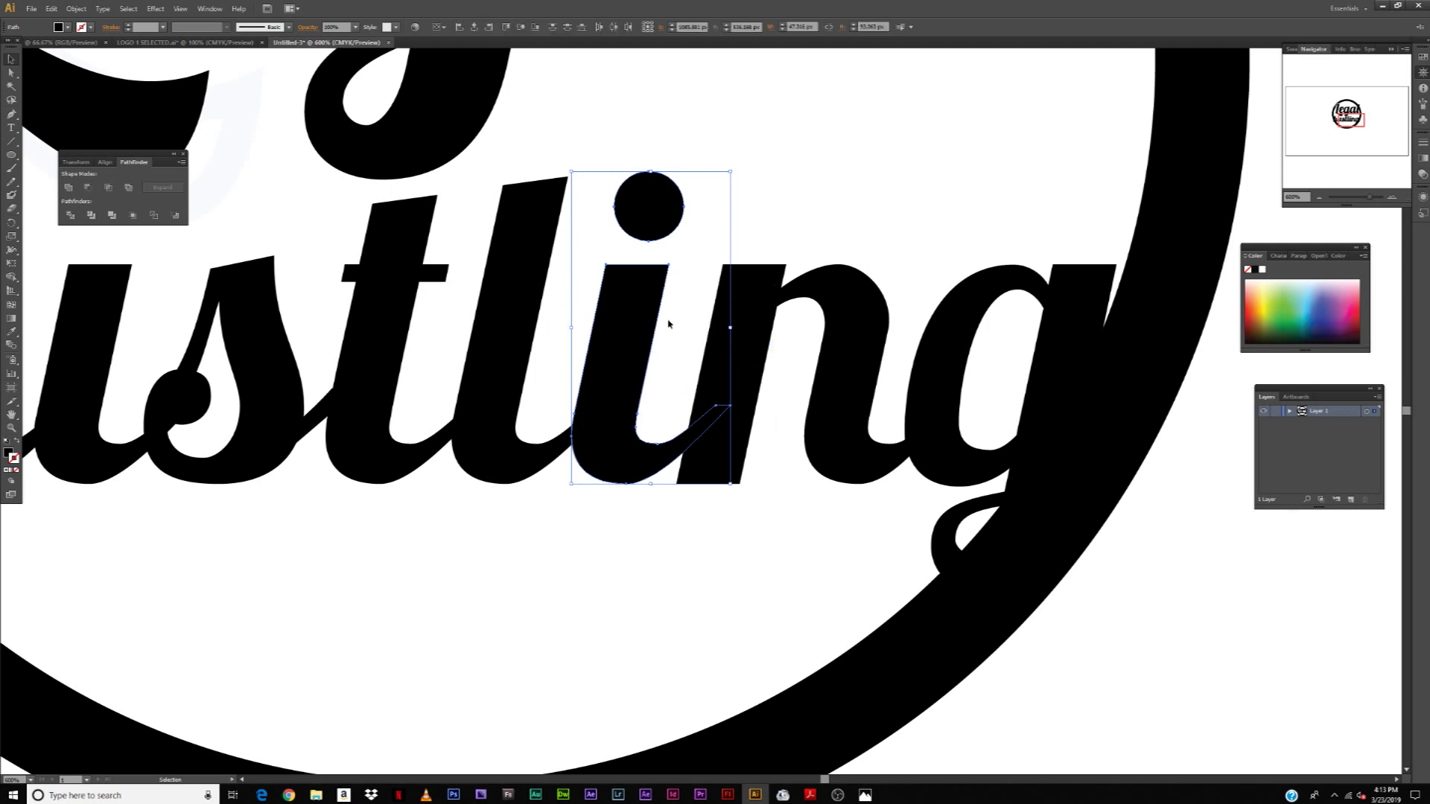
{"action": "right_click", "coordinate": [634, 299]}
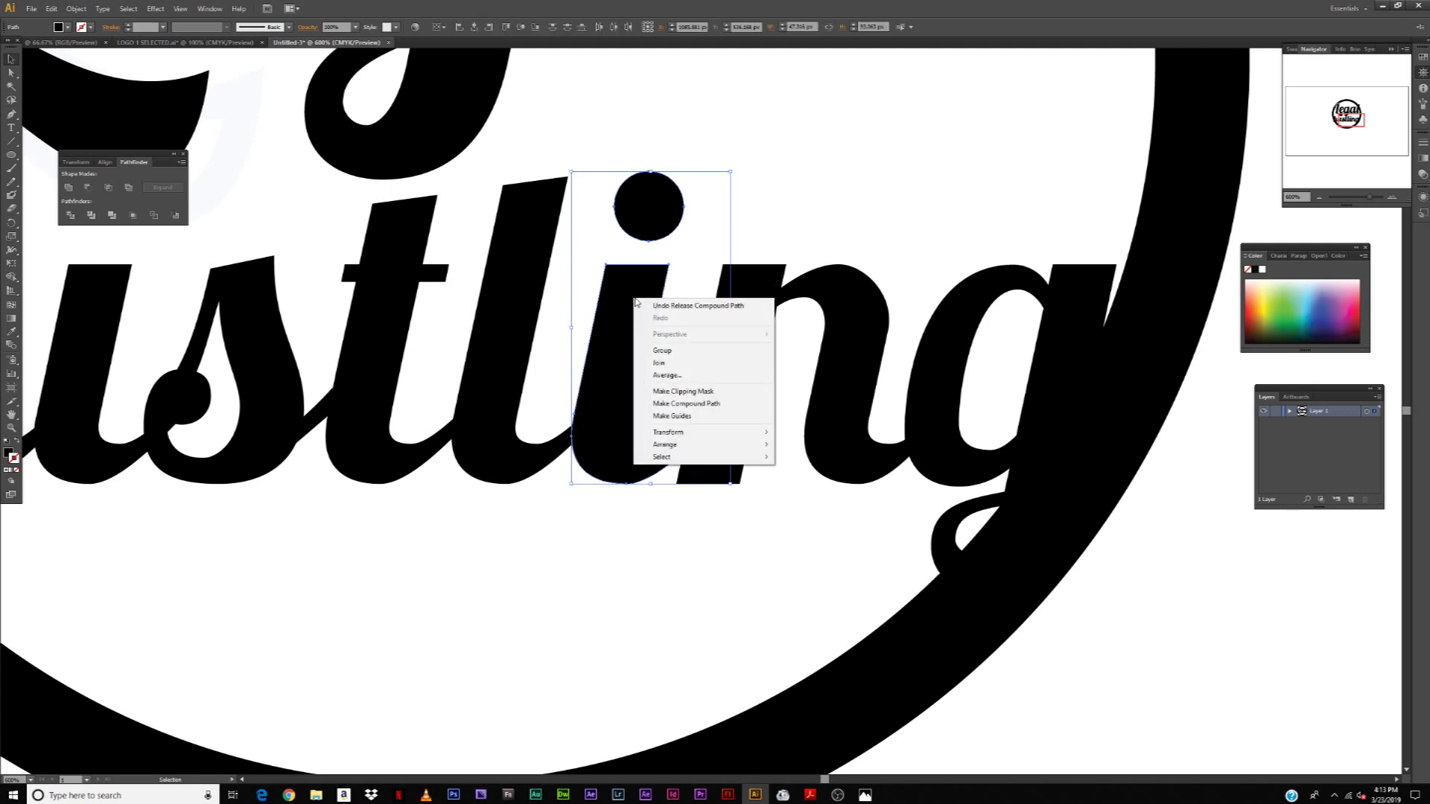
{"action": "left_click", "coordinate": [819, 138]}
Check the i's dot and stem by selecting each separately, then zoom back out.
{"action": "left_click", "coordinate": [648, 202]}
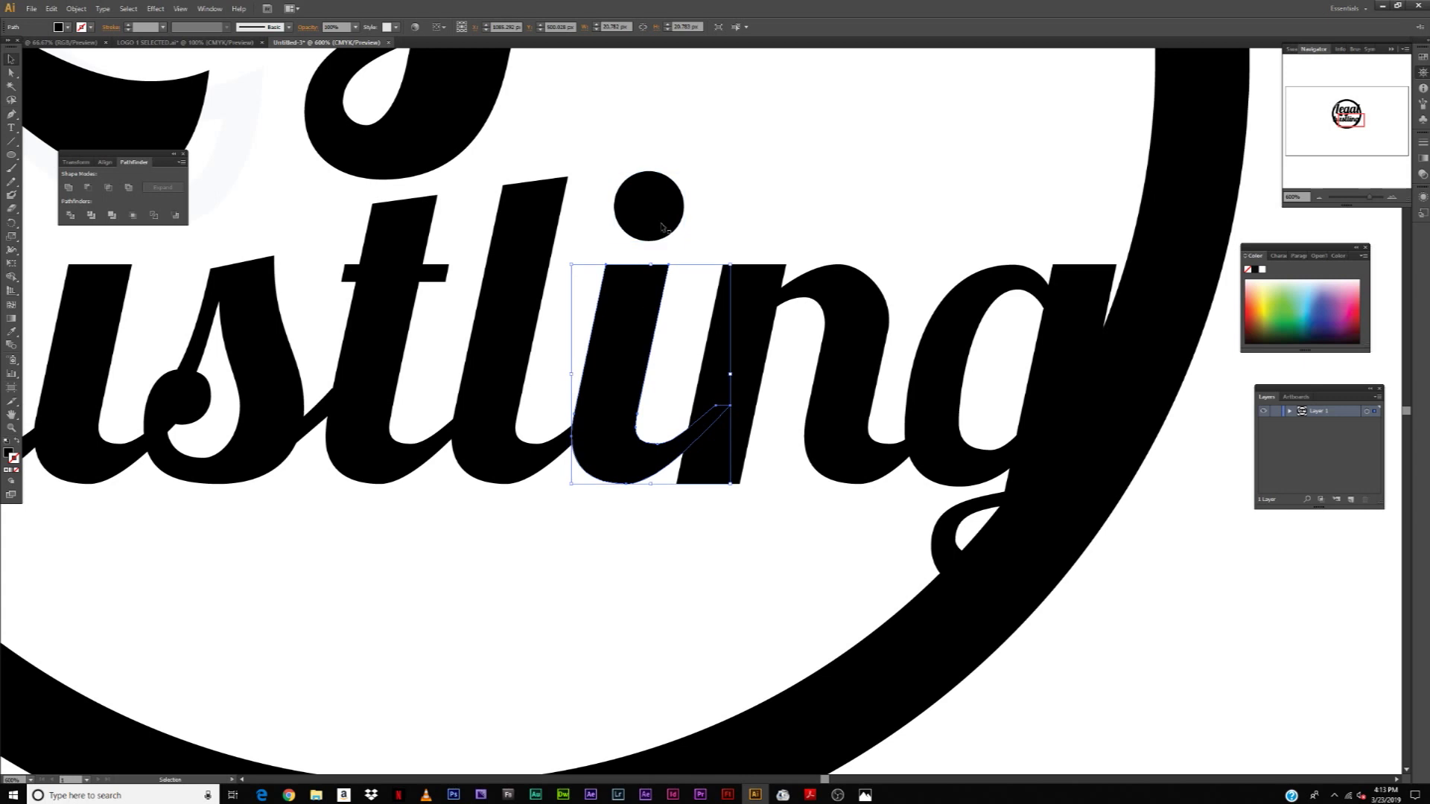
{"action": "left_click", "coordinate": [649, 234]}
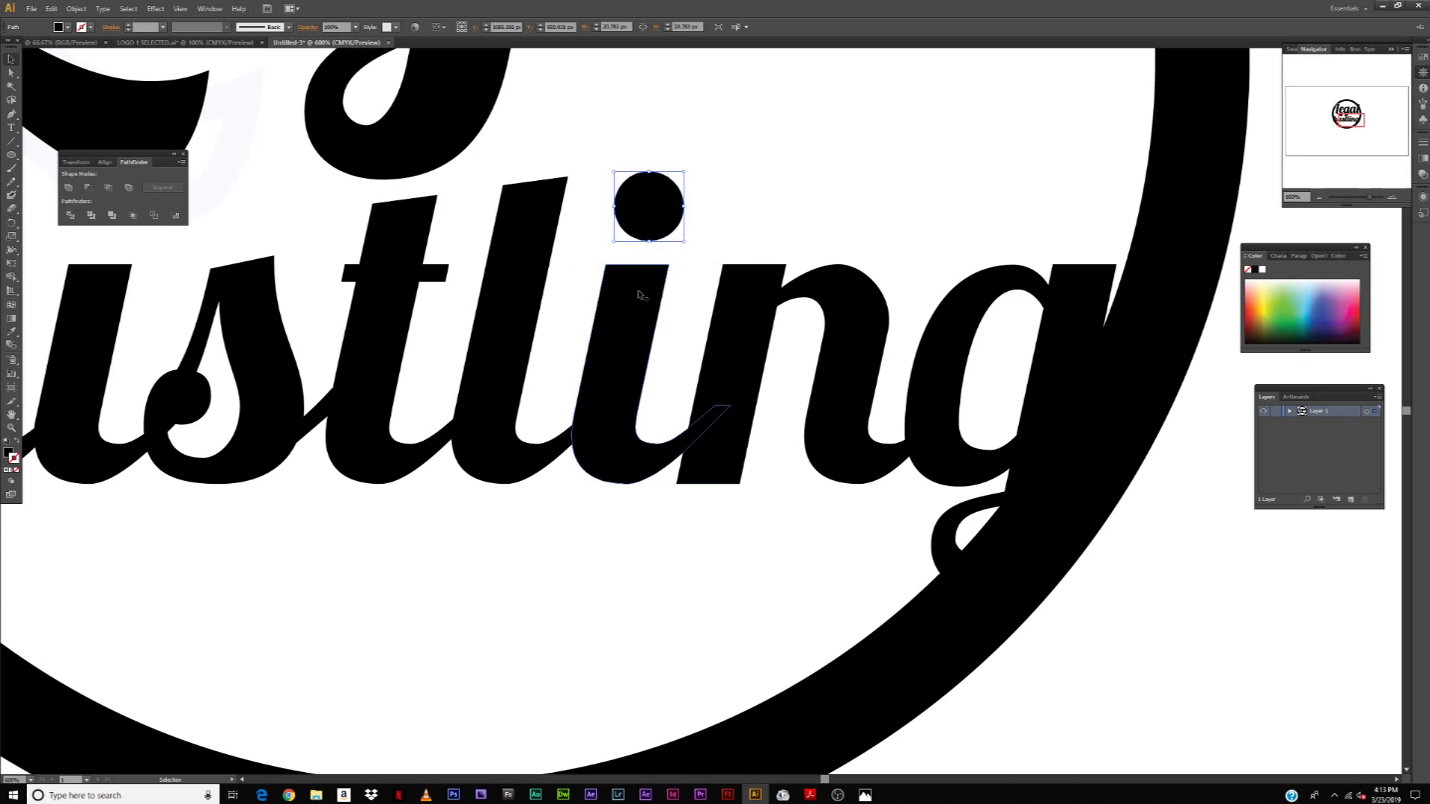
{"action": "left_click", "coordinate": [650, 270]}
{"action": "left_click", "coordinate": [649, 234]}
{"action": "left_click", "coordinate": [1319, 197]}
{"action": "left_click_drag", "start_coordinate": [795, 233], "coordinate": [793, 358]}
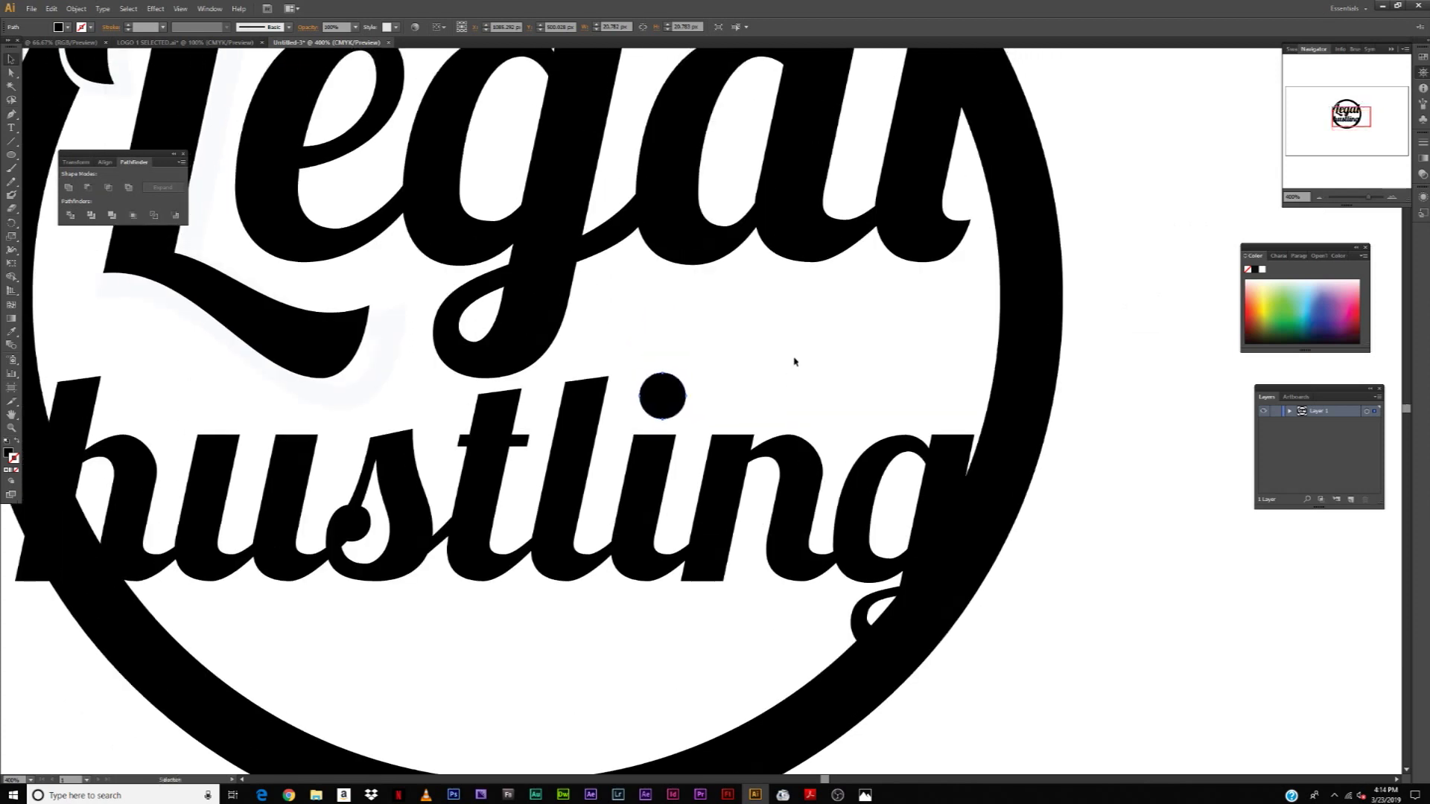
{"action": "left_click", "coordinate": [668, 444]}
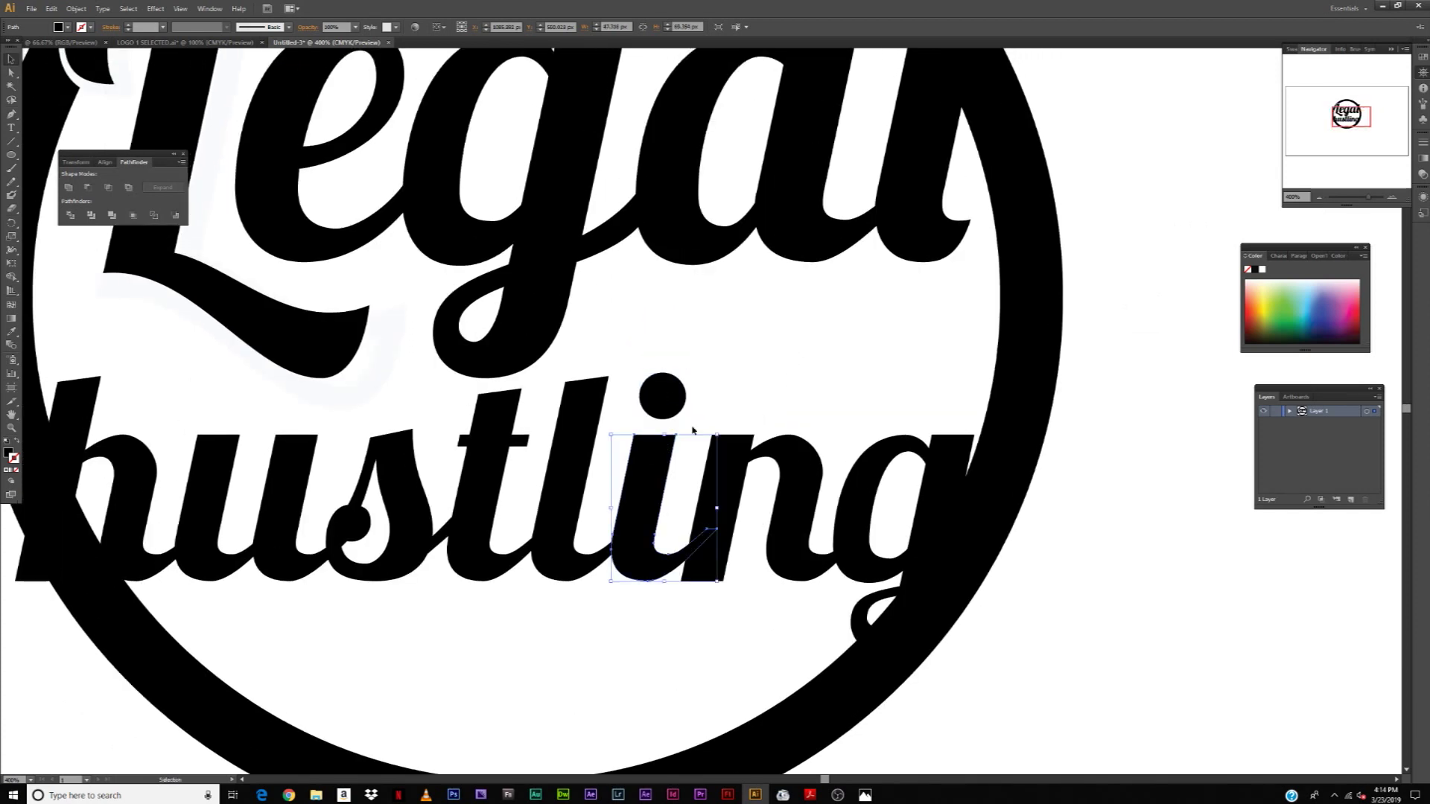
{"action": "left_click", "coordinate": [716, 385]}
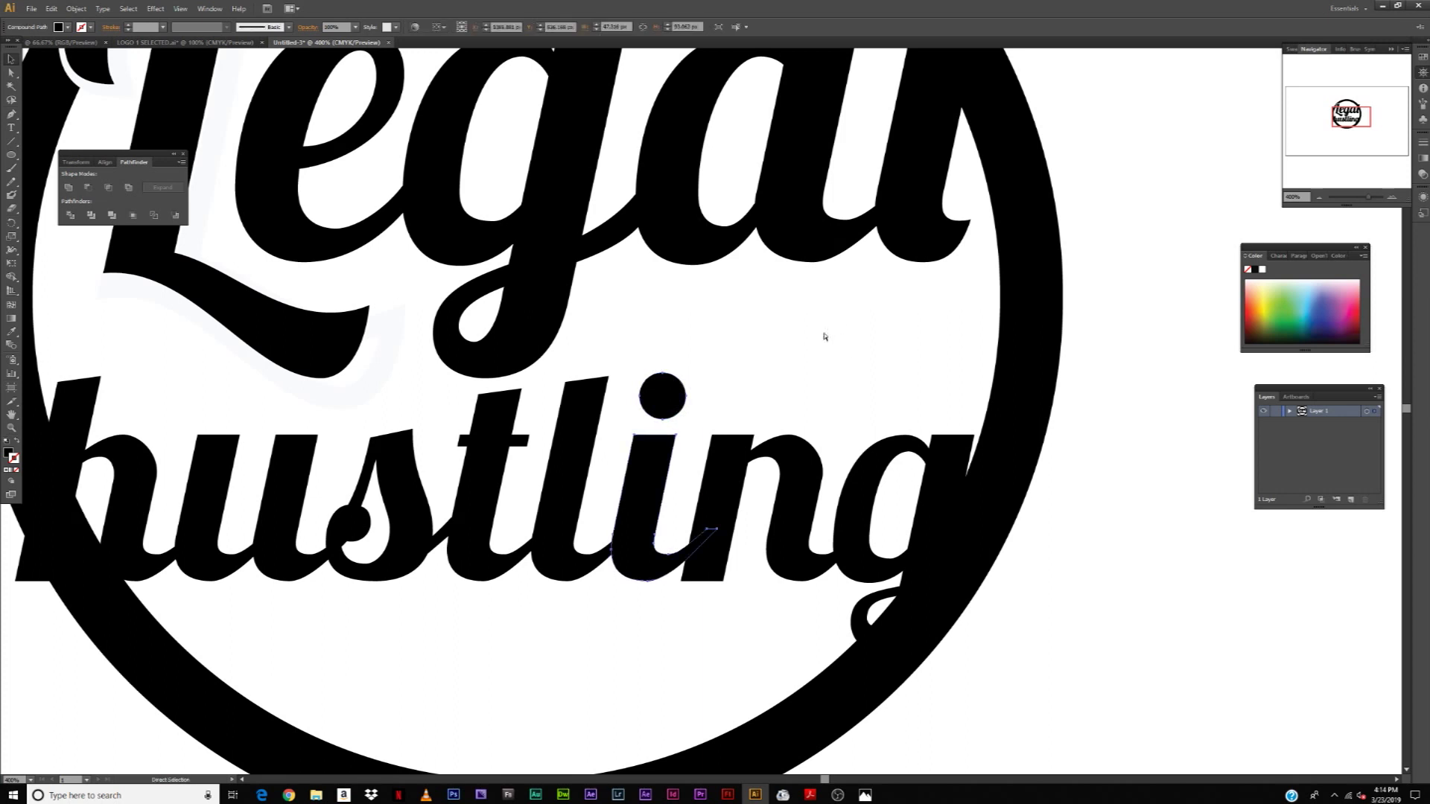
Release the i's compound path again so the dot can be selected on its own.
{"action": "left_click", "coordinate": [674, 485]}
{"action": "left_click", "coordinate": [795, 365]}
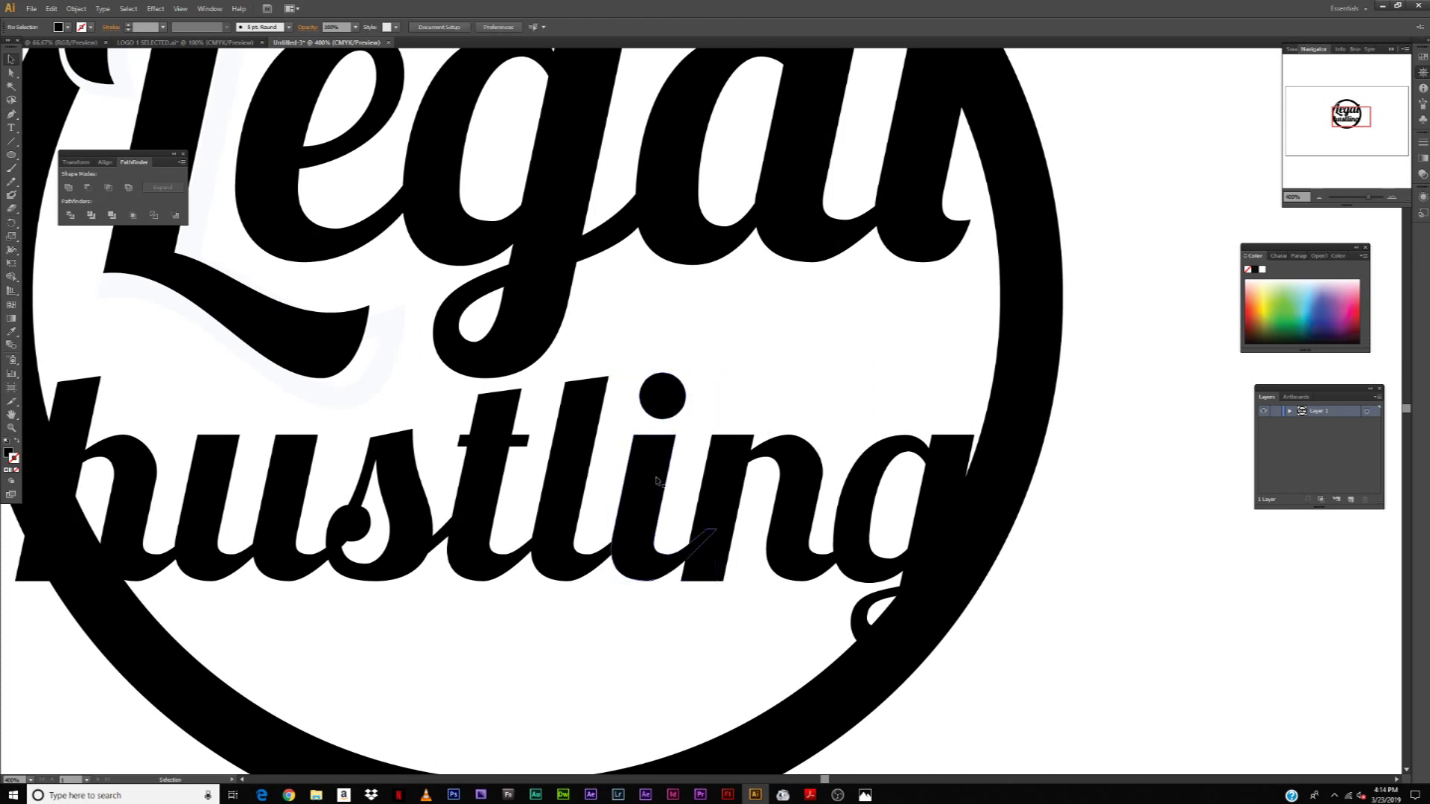
{"action": "left_click", "coordinate": [666, 398]}
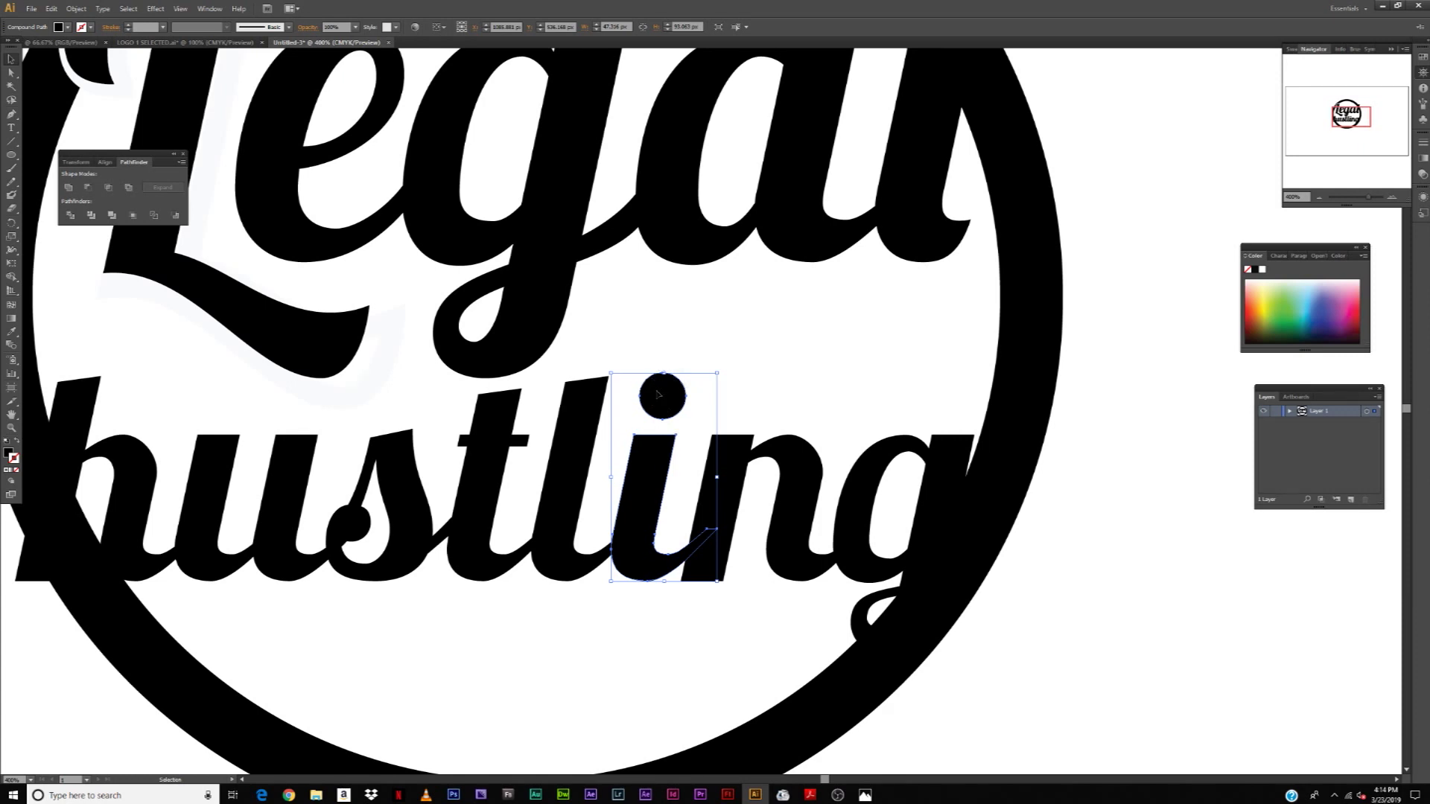
{"action": "right_click", "coordinate": [657, 395]}
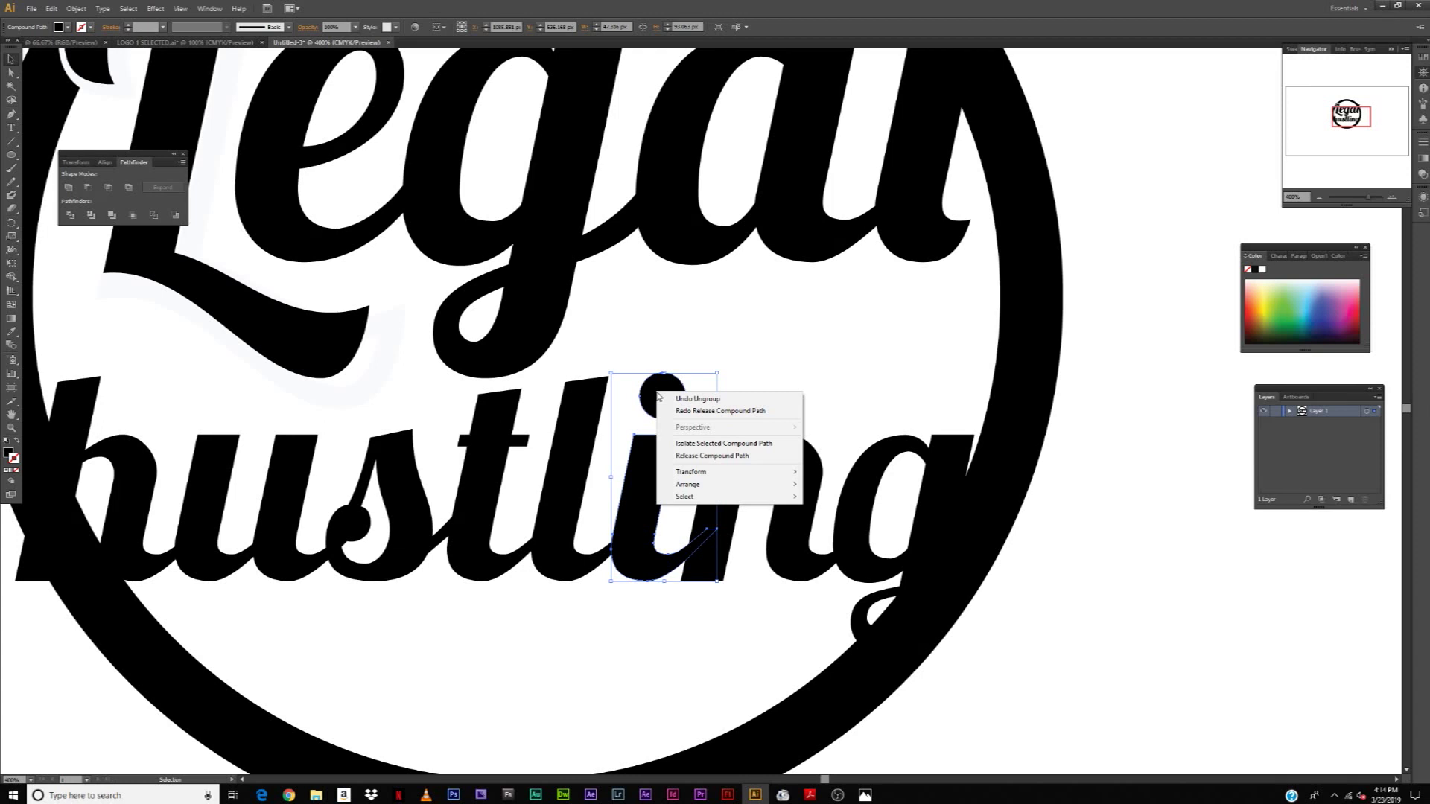
{"action": "left_click", "coordinate": [701, 456]}
{"action": "left_click", "coordinate": [663, 395]}
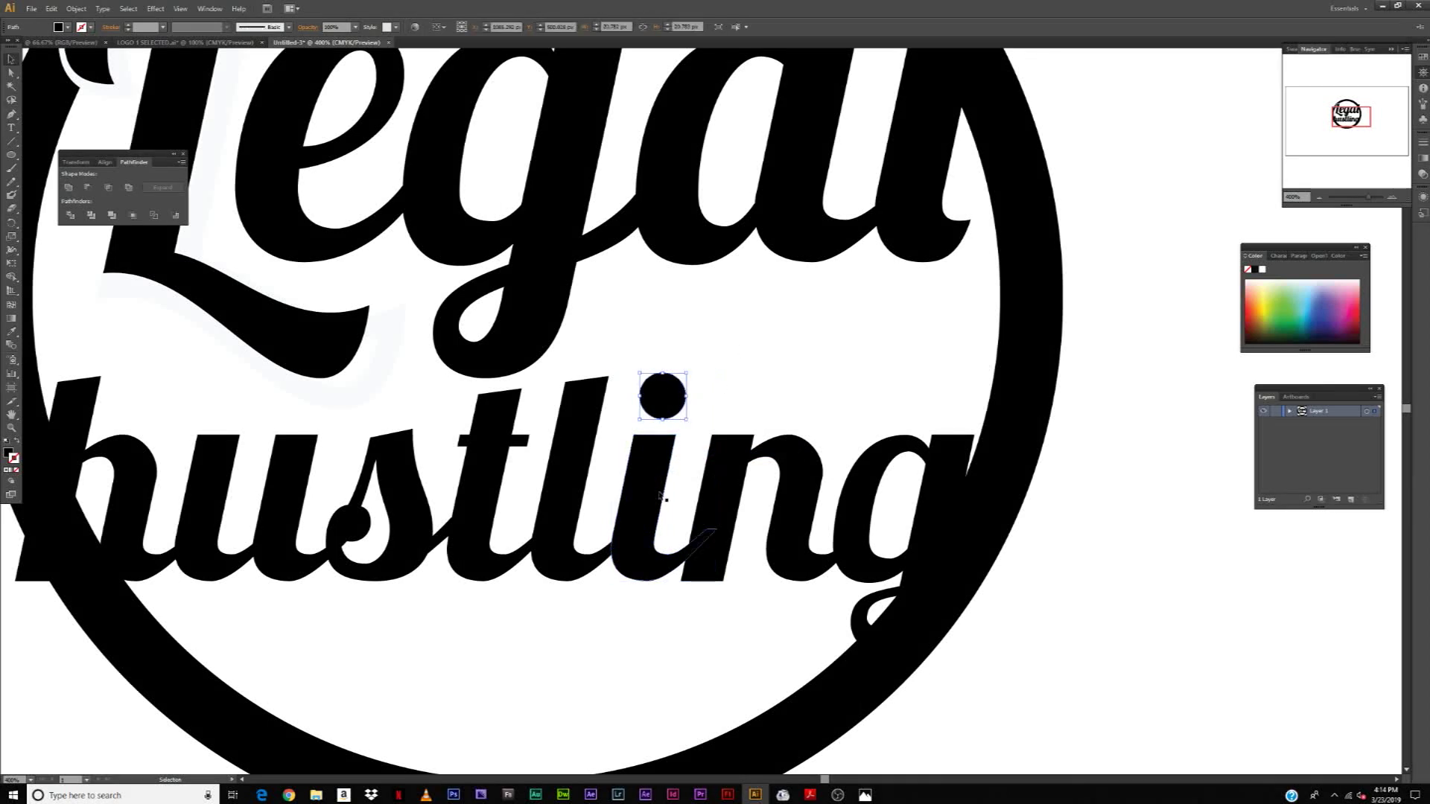
Raise the i's dot higher above the stem and enlarge it by its corner handle.
{"action": "left_click_drag", "start_coordinate": [682, 384], "coordinate": [788, 282]}
{"action": "mouse_move", "coordinate": [692, 339]}
{"action": "left_mouse_down"}
{"action": "mouse_move", "coordinate": [776, 271]}
{"action": "mouse_move", "coordinate": [695, 345]}
{"action": "mouse_move", "coordinate": [697, 329]}
{"action": "left_mouse_up"}
{"action": "left_click", "coordinate": [788, 333]}
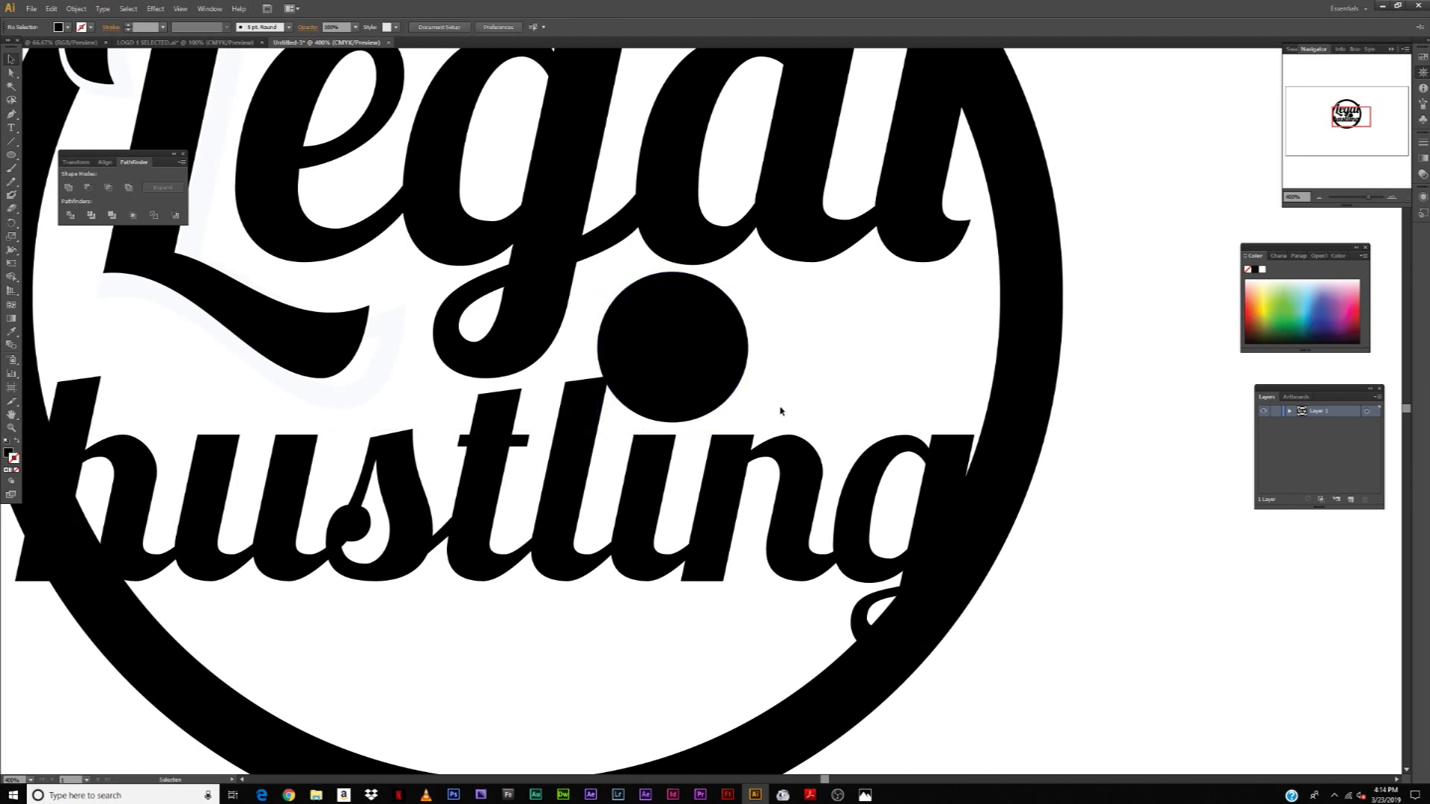
{"action": "left_click", "coordinate": [692, 370]}
{"action": "left_click", "coordinate": [626, 461]}
{"action": "left_click", "coordinate": [657, 457]}
{"action": "left_click", "coordinate": [693, 345]}
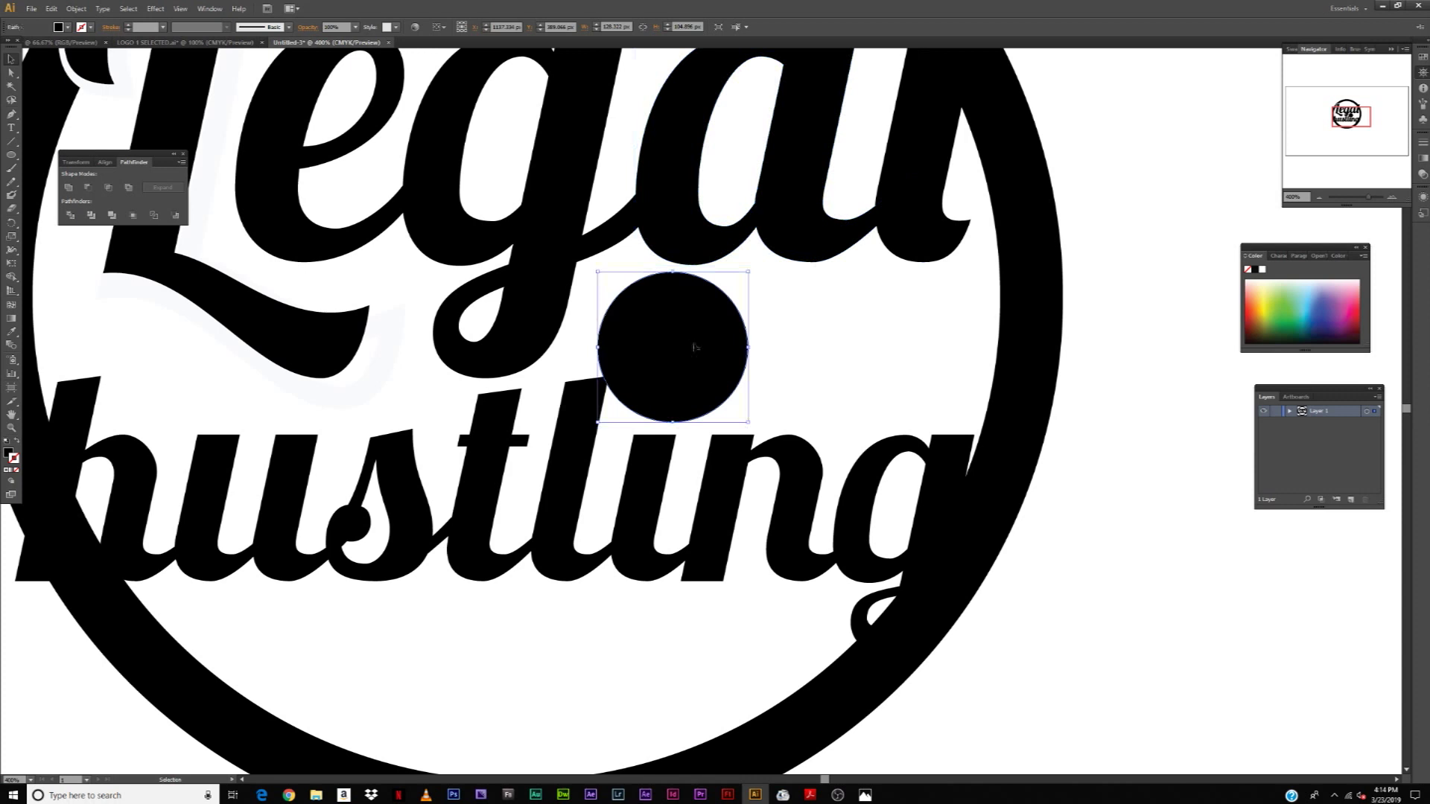
Duplicate the dot and scale the copy into a larger circle of about 79 px around it.
{"action": "mouse_move", "coordinate": [698, 347]}
{"action": "left_mouse_down"}
{"action": "mouse_move", "coordinate": [856, 343]}
{"action": "mouse_move", "coordinate": [705, 335]}
{"action": "mouse_move", "coordinate": [687, 347]}
{"action": "left_mouse_up"}
{"action": "left_click_drag", "start_coordinate": [748, 272], "coordinate": [778, 261]}
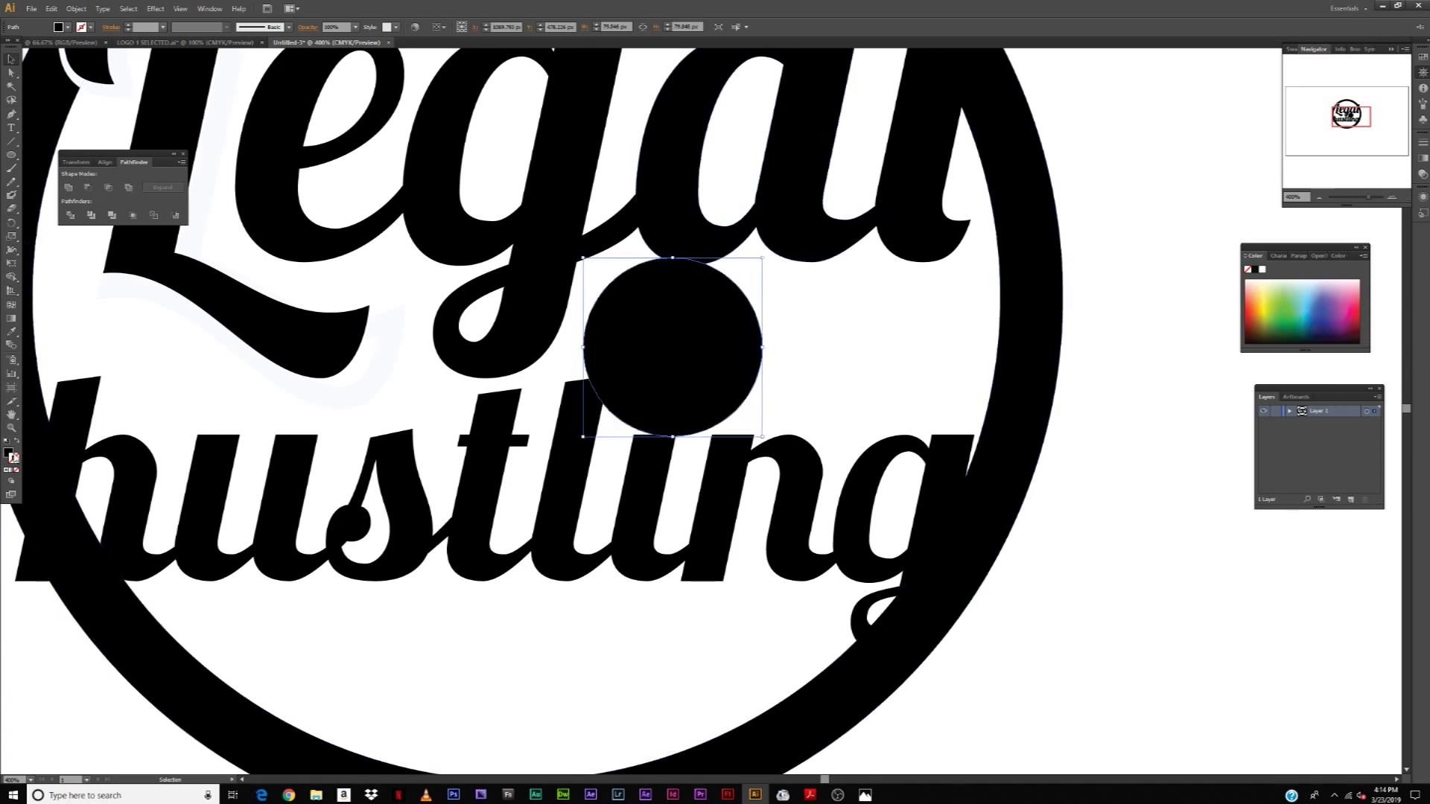
{"action": "double_click", "coordinate": [8, 452]}
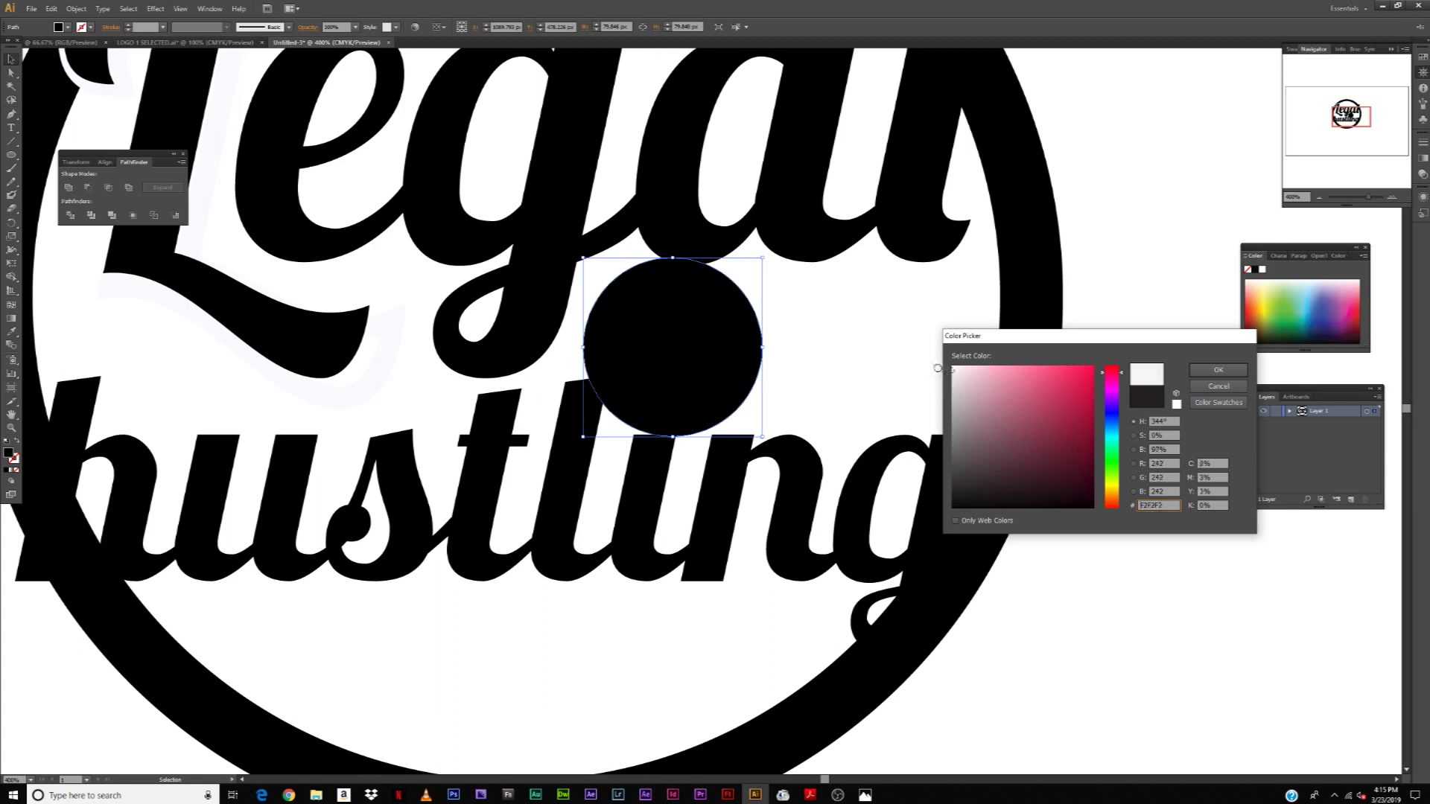
Fill the copied circle white and send it behind the black i-dot.
{"action": "left_click", "coordinate": [1219, 369]}
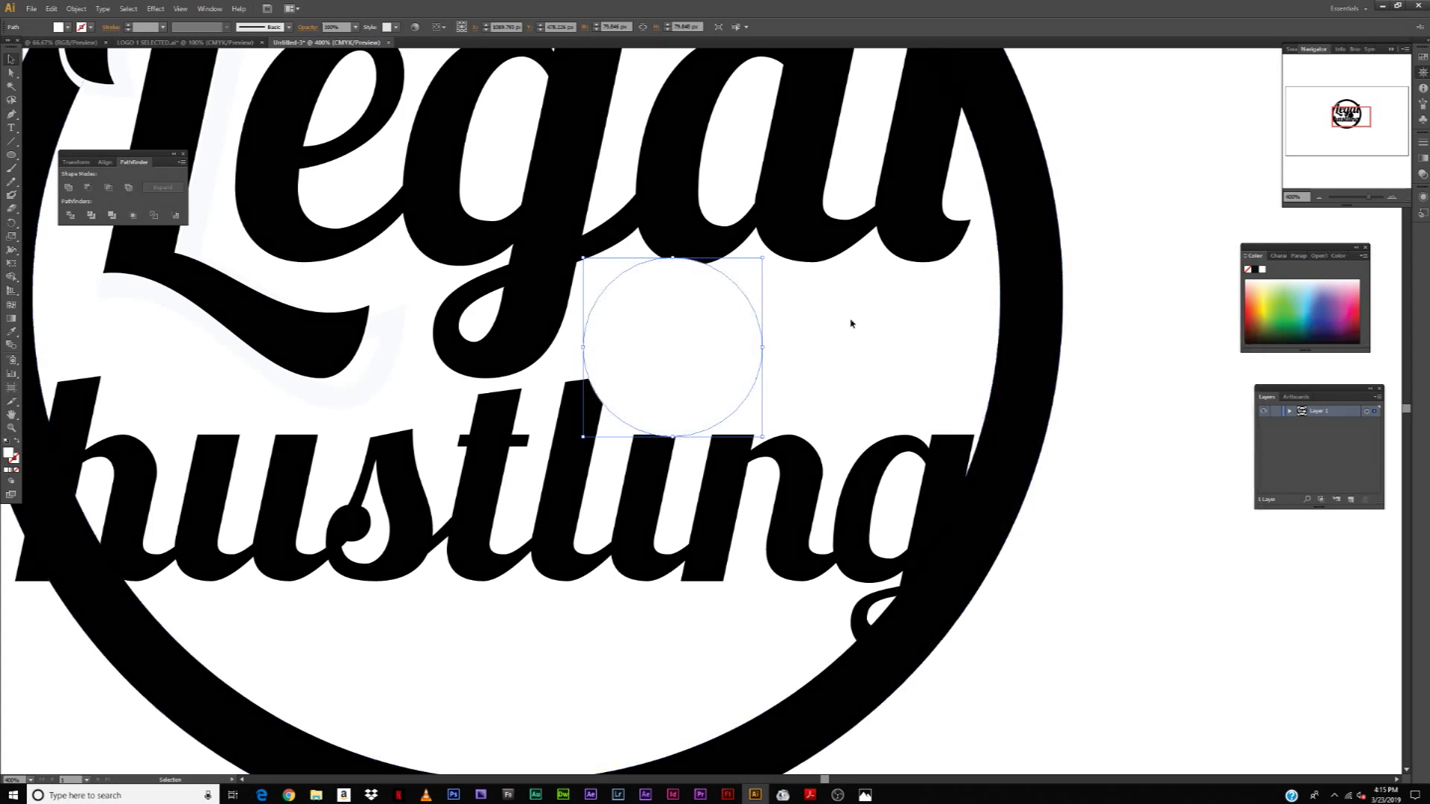
{"action": "right_click", "coordinate": [718, 366]}
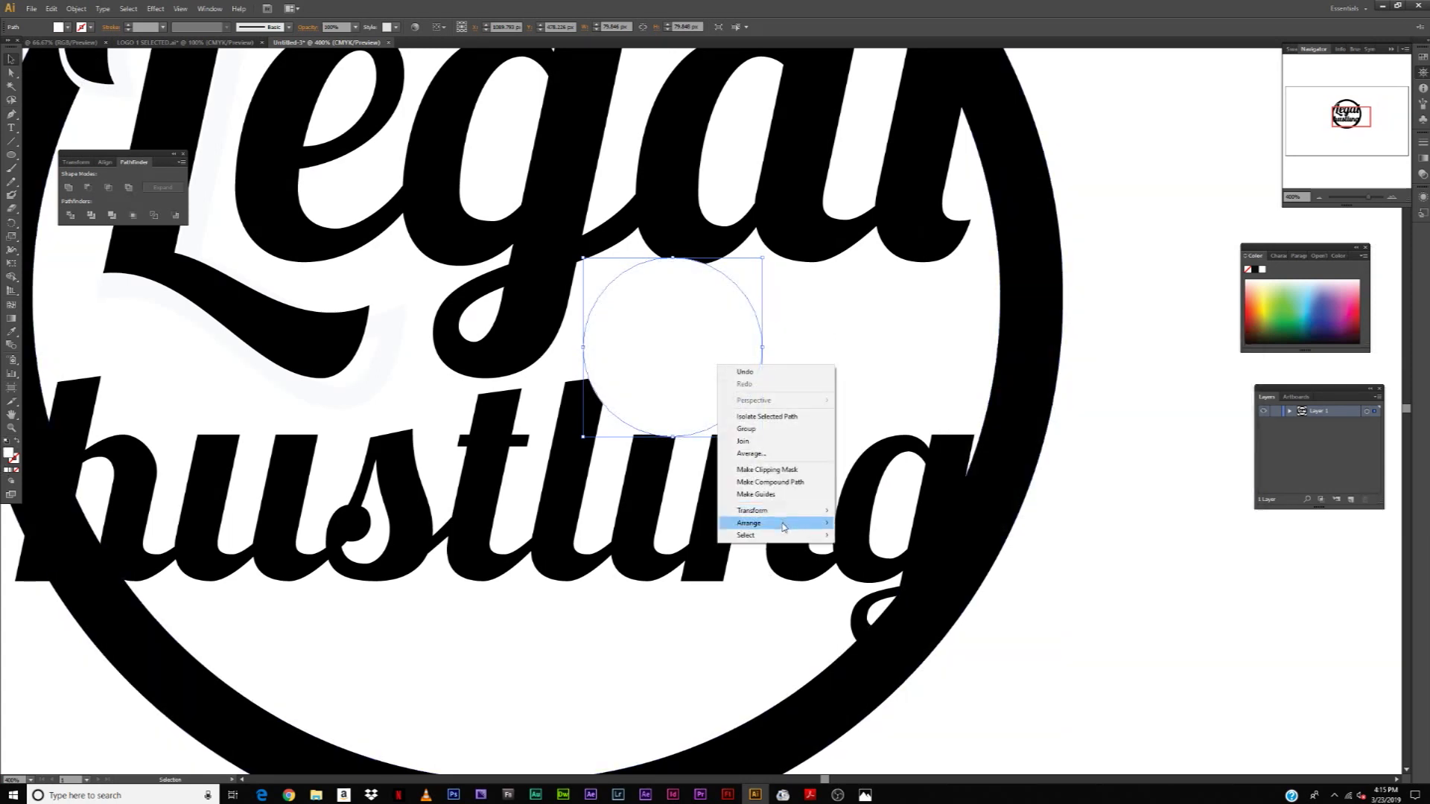
{"action": "mouse_move", "coordinate": [786, 525]}
{"action": "left_click", "coordinate": [901, 552]}
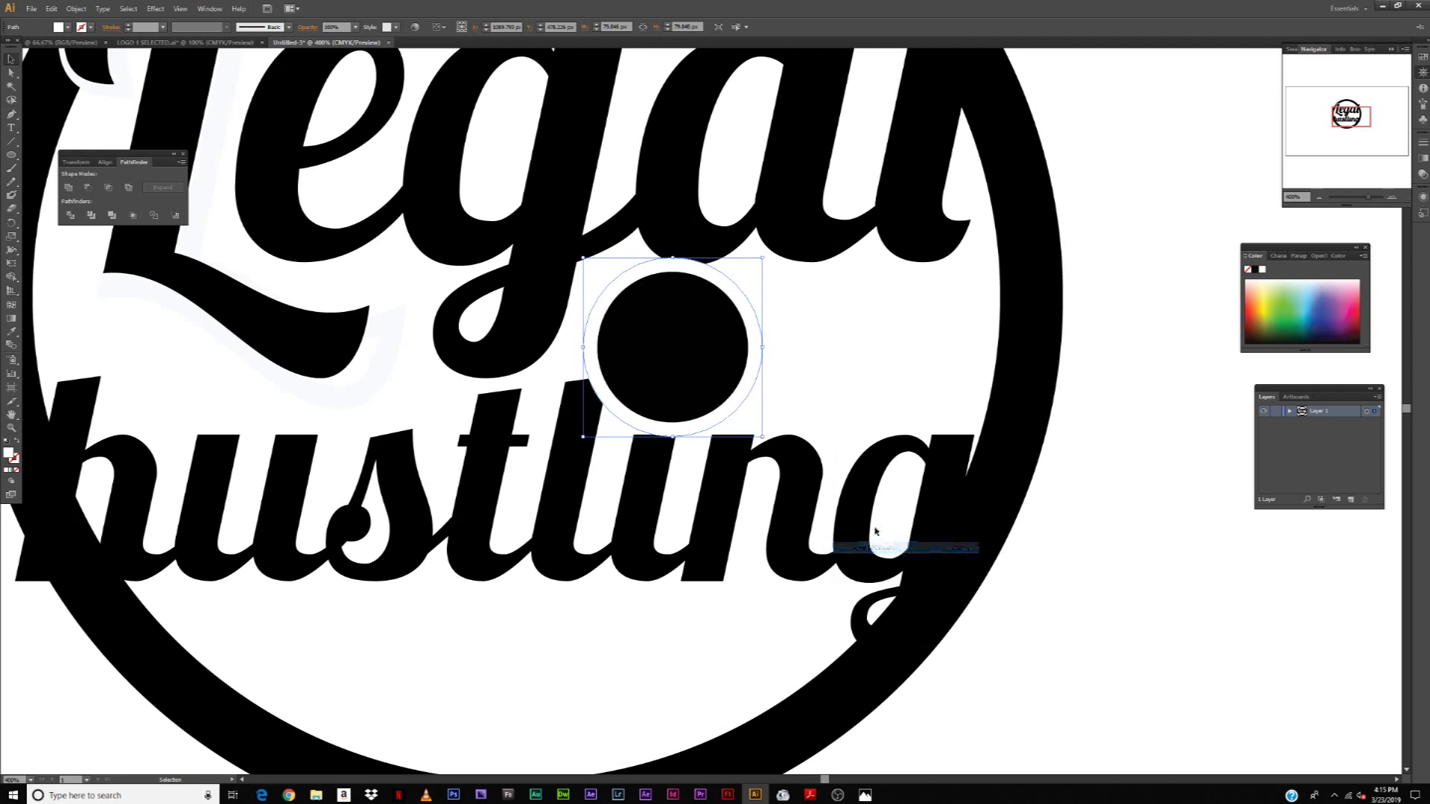
{"action": "left_click", "coordinate": [861, 323]}
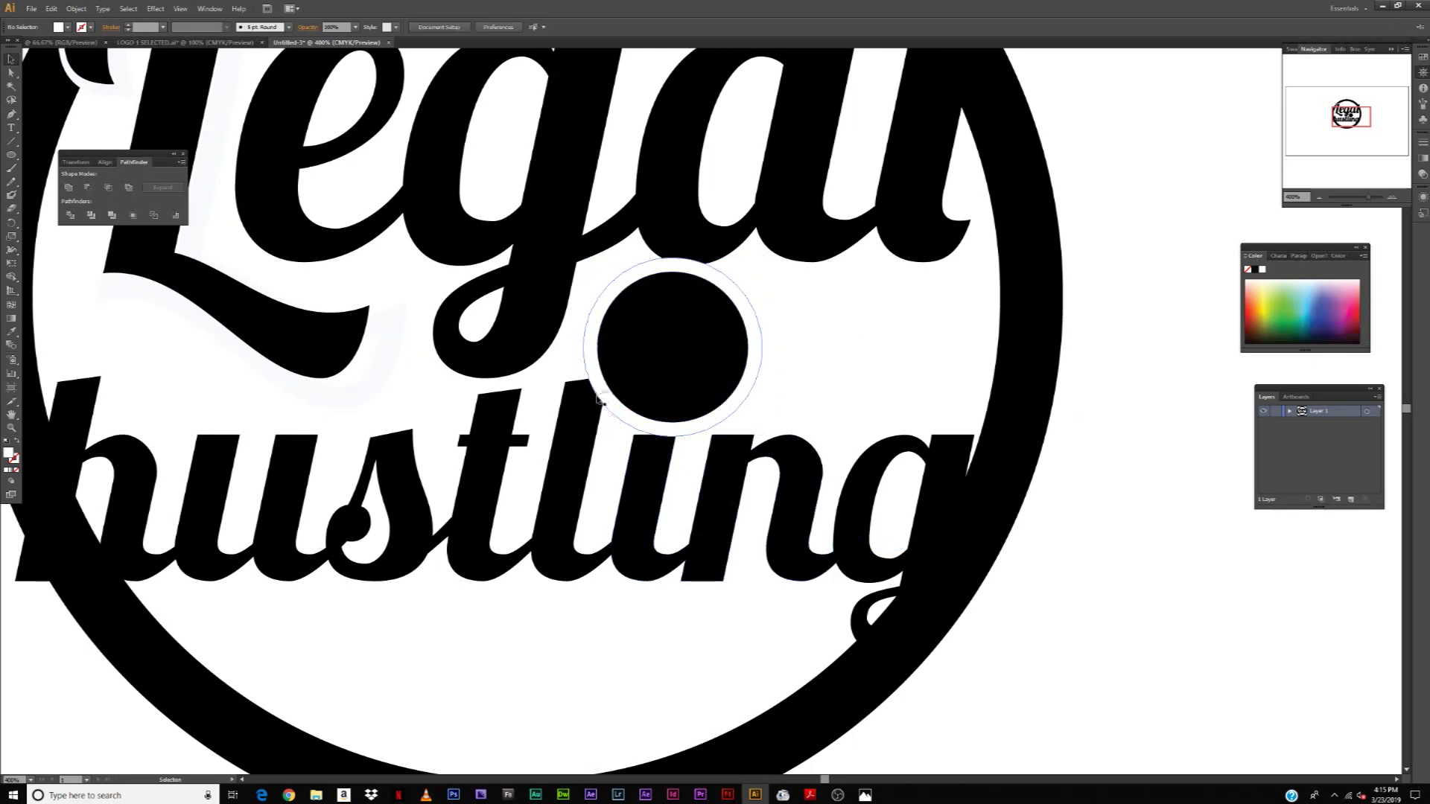
Enlarge the white ring around the i's dot.
{"action": "left_click", "coordinate": [601, 399]}
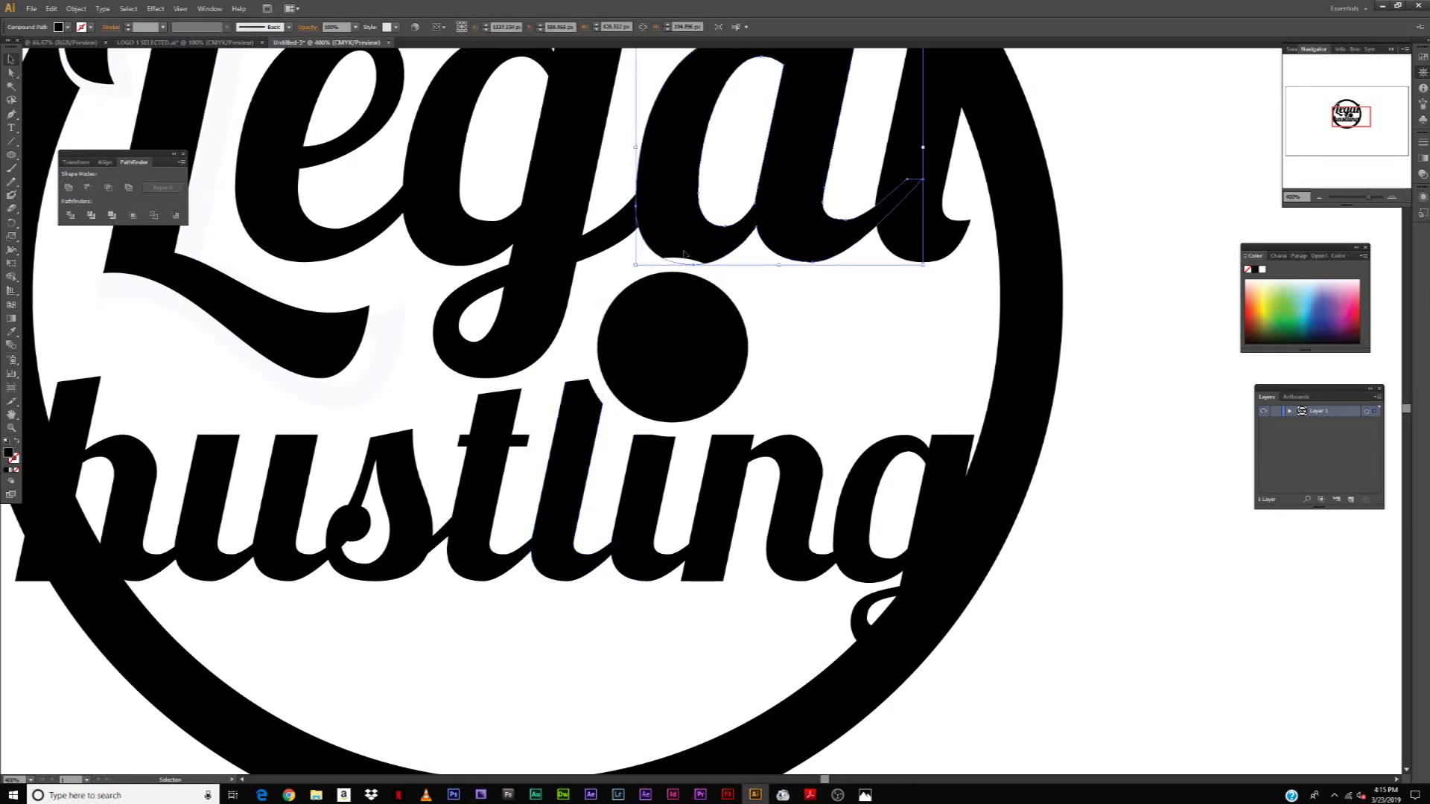
{"action": "left_click", "coordinate": [673, 440]}
{"action": "left_click", "coordinate": [759, 351]}
{"action": "left_click_drag", "start_coordinate": [762, 256], "coordinate": [794, 244]}
{"action": "left_click", "coordinate": [1207, 361]}
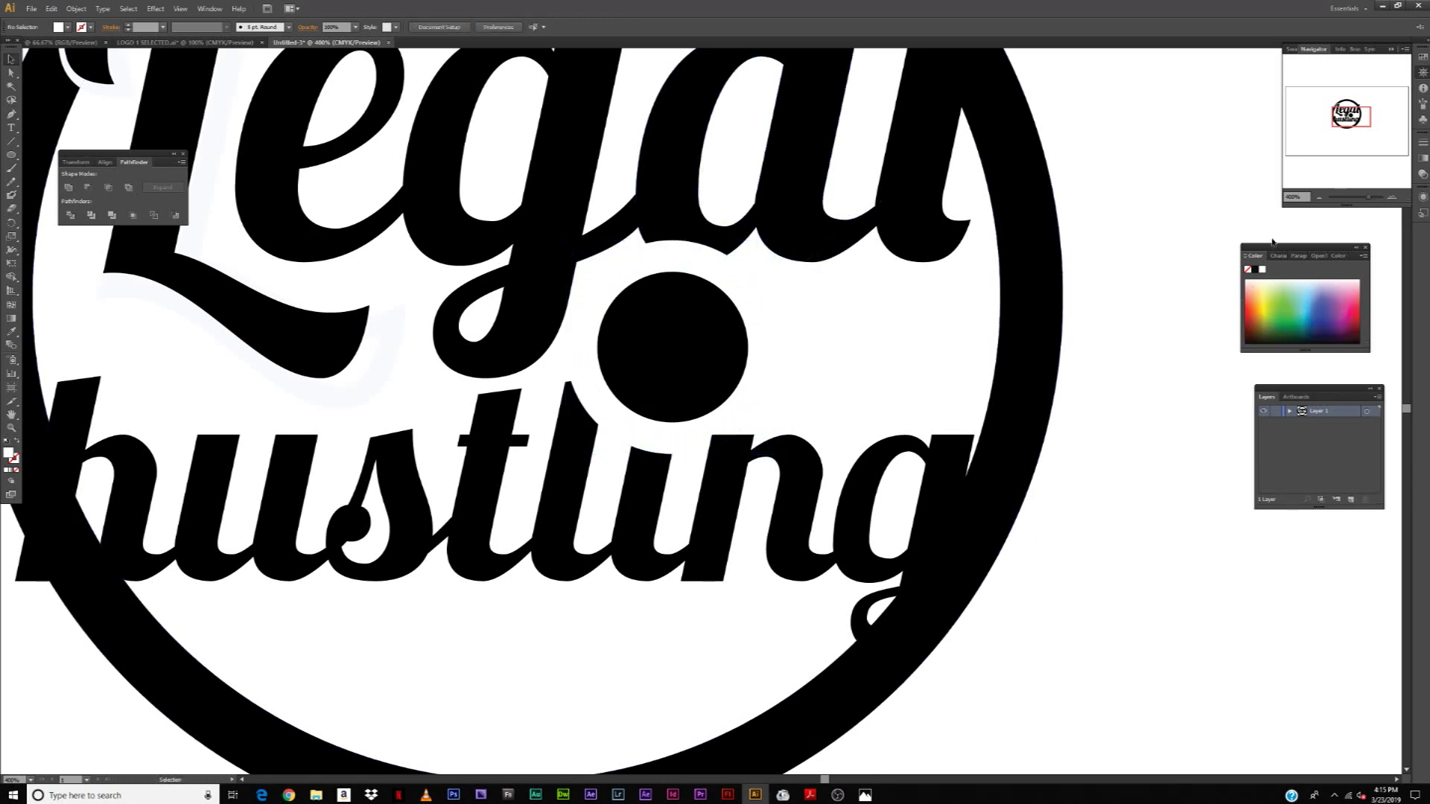
Enlarge the i-dot further at full-logo view, then bring up the 1.jpg mockup in Photos.
{"action": "left_click", "coordinate": [1320, 197]}
{"action": "left_click", "coordinate": [1320, 198]}
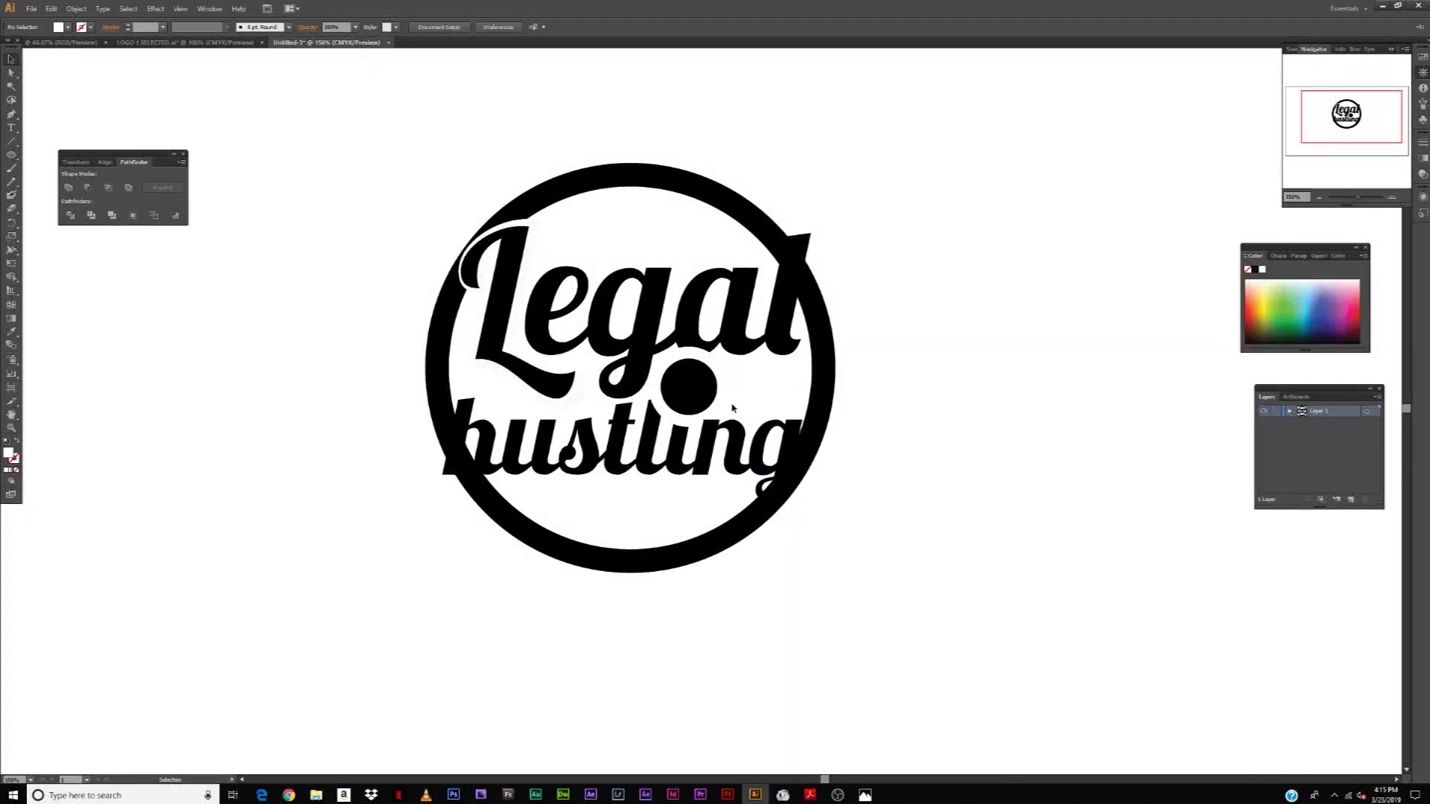
{"action": "left_click", "coordinate": [681, 384]}
{"action": "left_click_drag", "start_coordinate": [718, 359], "coordinate": [721, 354]}
{"action": "left_click", "coordinate": [1007, 454]}
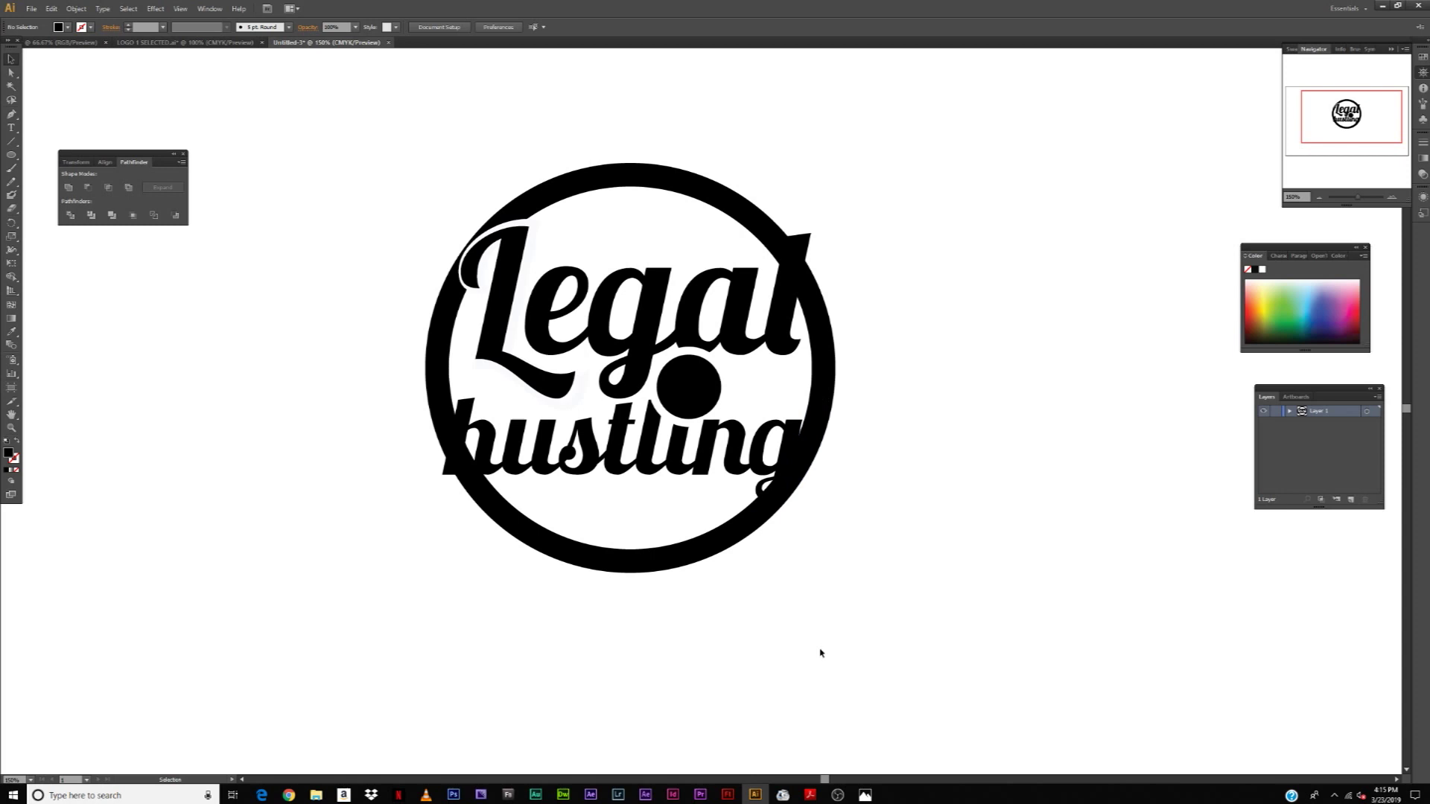
{"action": "mouse_move", "coordinate": [865, 793]}
{"action": "left_click", "coordinate": [878, 744]}
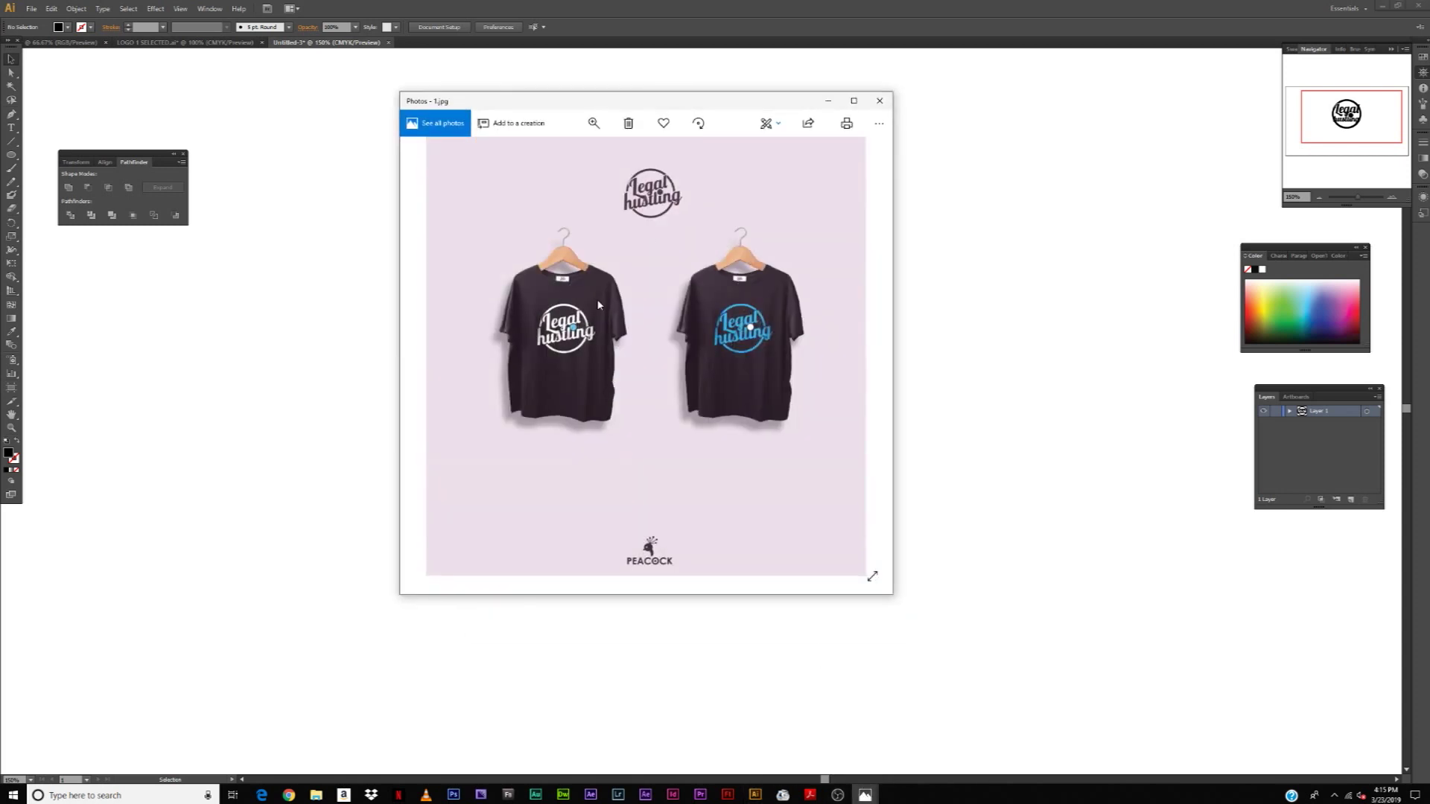
Zoom into the shirt logo on the 1.jpg mockup, minimize Photos, and marquee-select the Illustrator logo.
{"action": "left_click", "coordinate": [594, 123]}
{"action": "left_click_drag", "start_coordinate": [549, 152], "coordinate": [565, 159]}
{"action": "left_click_drag", "start_coordinate": [730, 246], "coordinate": [885, 428]}
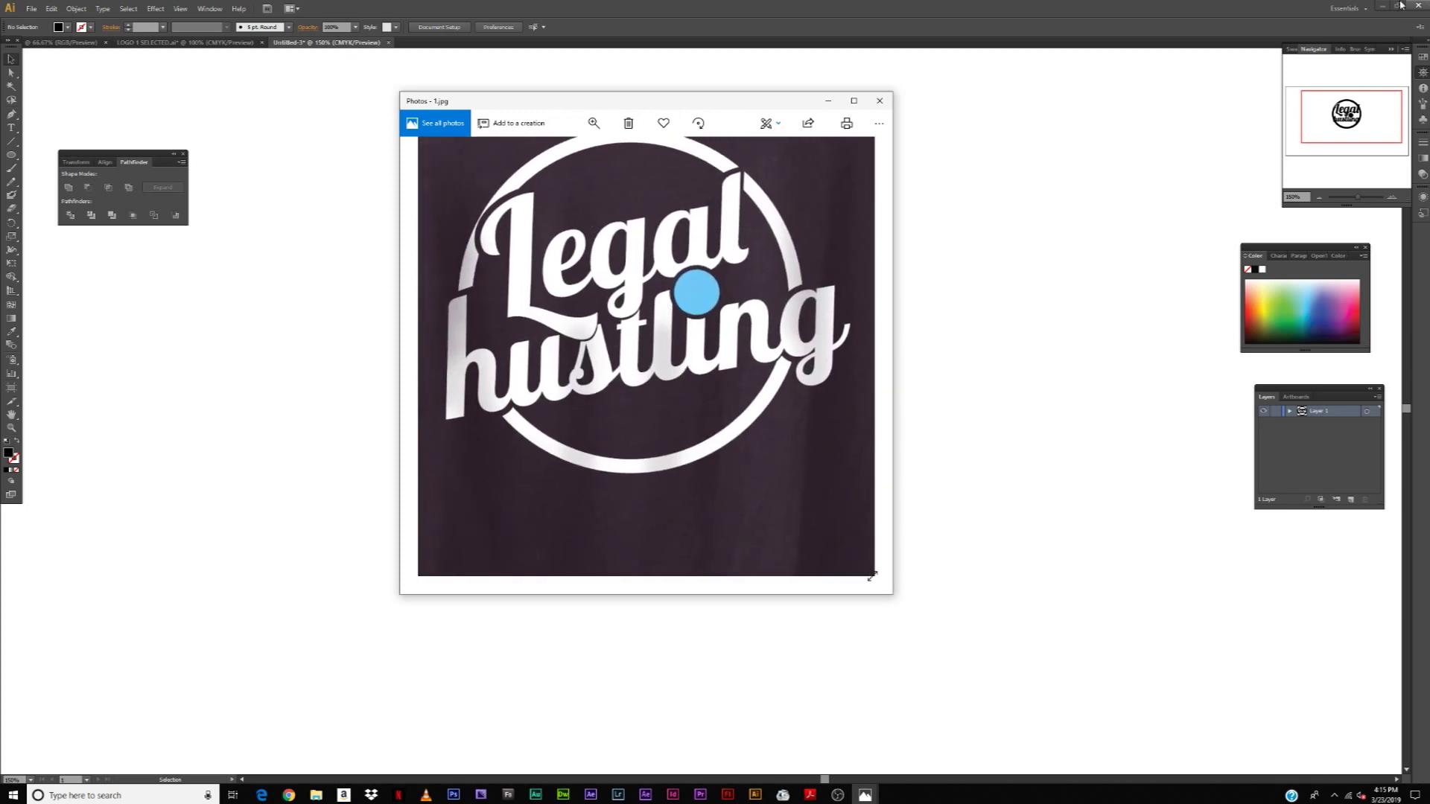
{"action": "left_click", "coordinate": [829, 102]}
{"action": "left_click_drag", "start_coordinate": [1017, 122], "coordinate": [338, 645]}
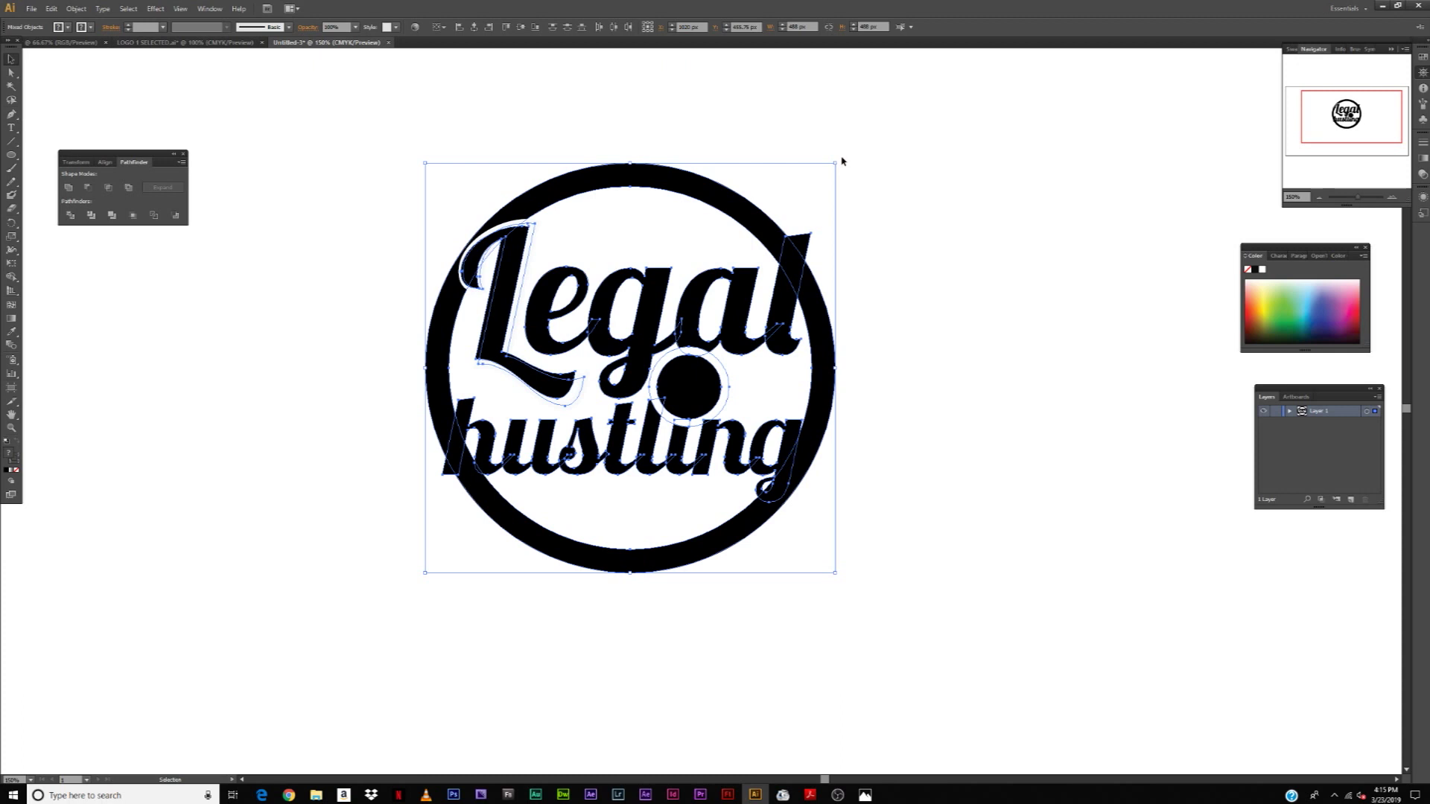
Tilt the logo slightly, then zoom in and select the final l of Legal.
{"action": "left_click_drag", "start_coordinate": [838, 159], "coordinate": [812, 135]}
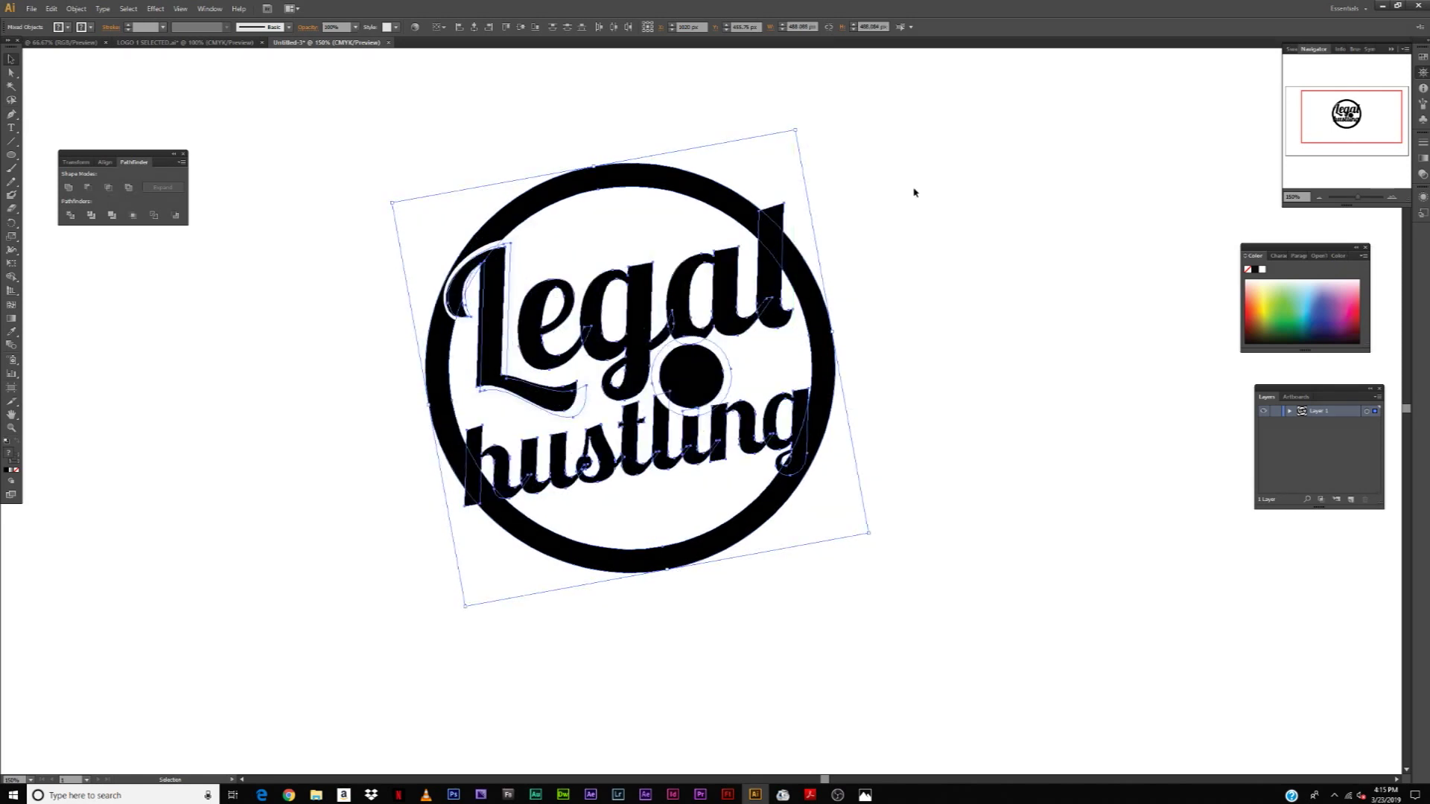
{"action": "left_click", "coordinate": [916, 191]}
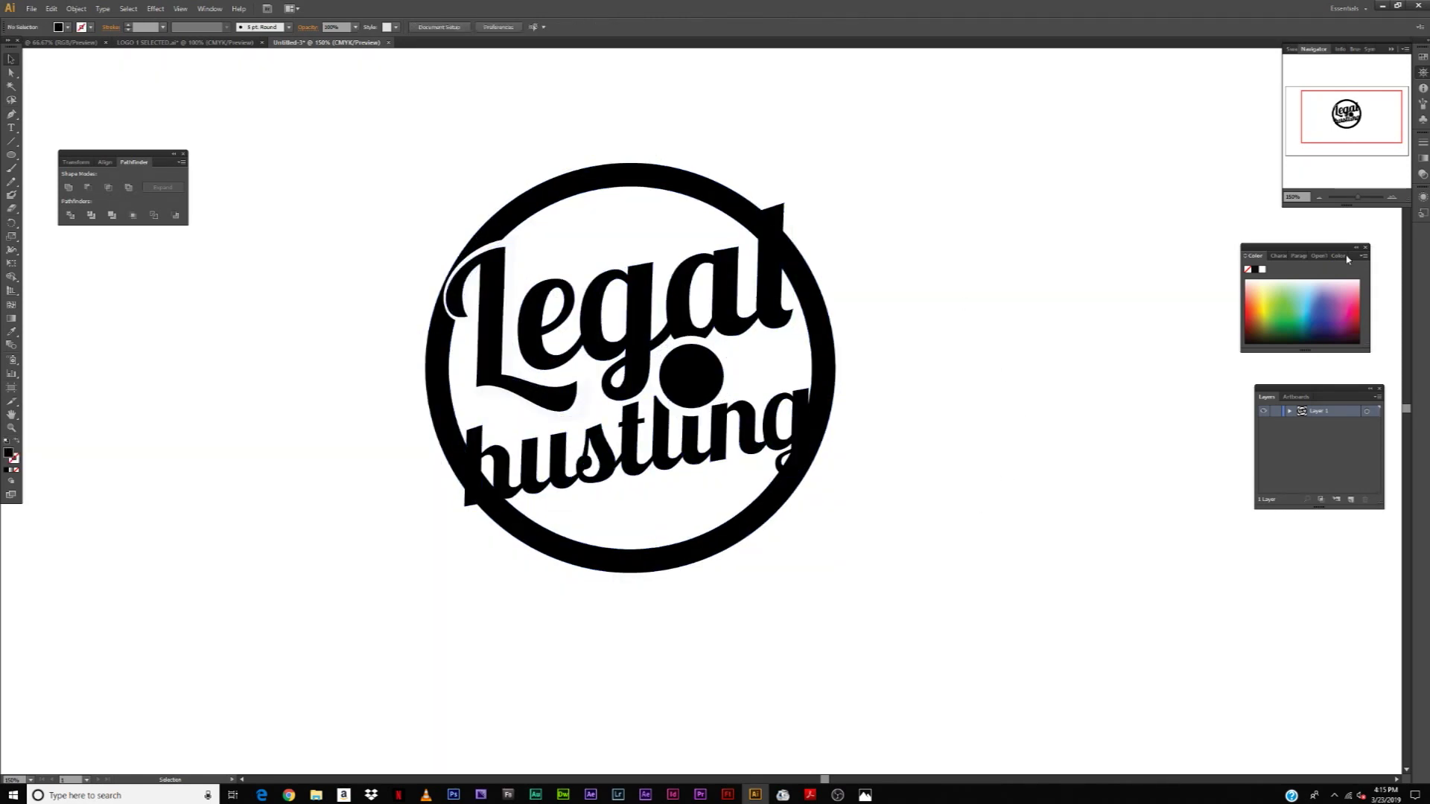
{"action": "left_click", "coordinate": [1320, 197]}
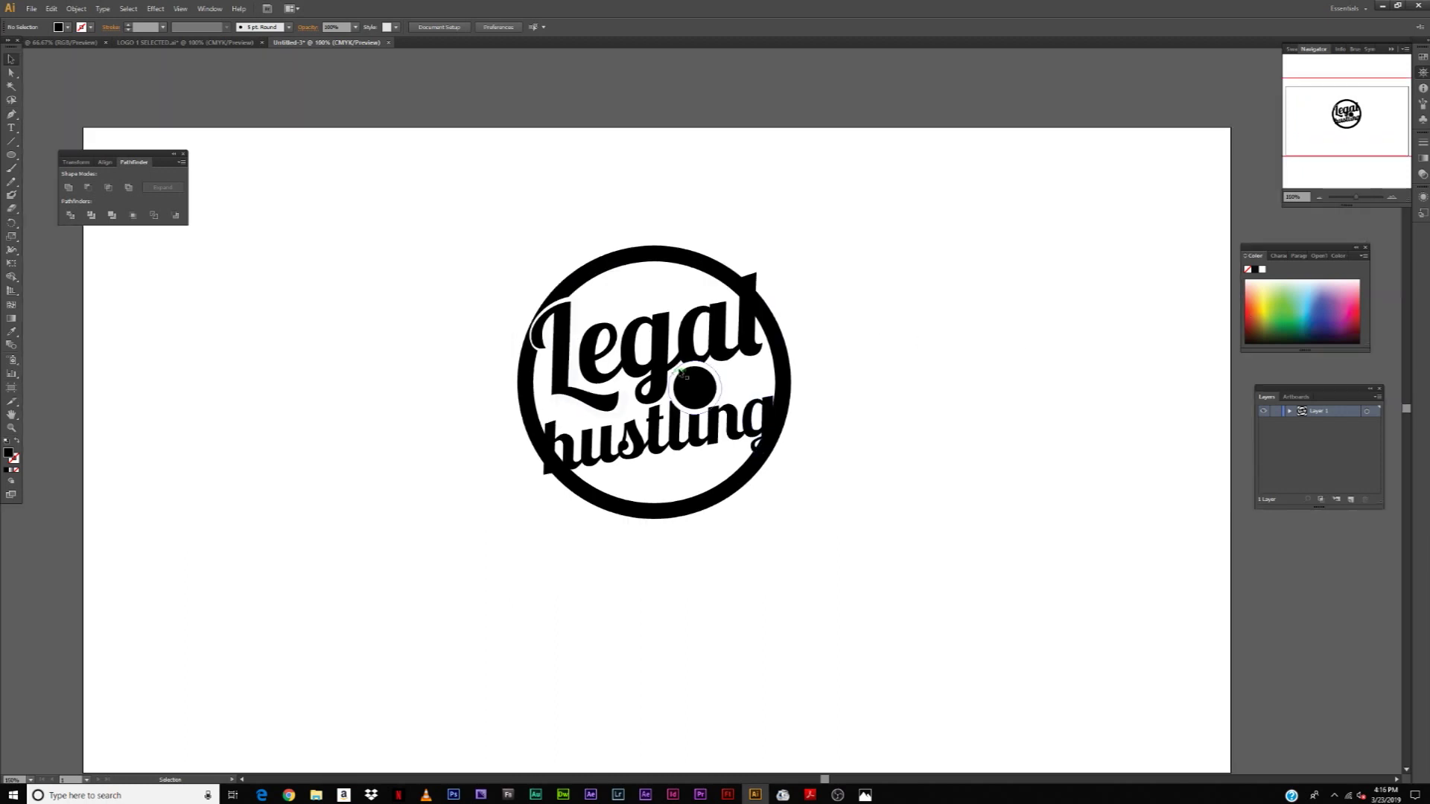
{"action": "left_click", "coordinate": [1392, 197]}
{"action": "left_click_drag", "start_coordinate": [960, 315], "coordinate": [727, 283]}
{"action": "left_click", "coordinate": [1392, 197]}
{"action": "scroll", "coordinate": [692, 217], "scroll_direction": "left", "scroll_amount": 3}
{"action": "left_click", "coordinate": [680, 186]}
{"action": "left_click", "coordinate": [1032, 222]}
{"action": "left_click", "coordinate": [849, 291]}
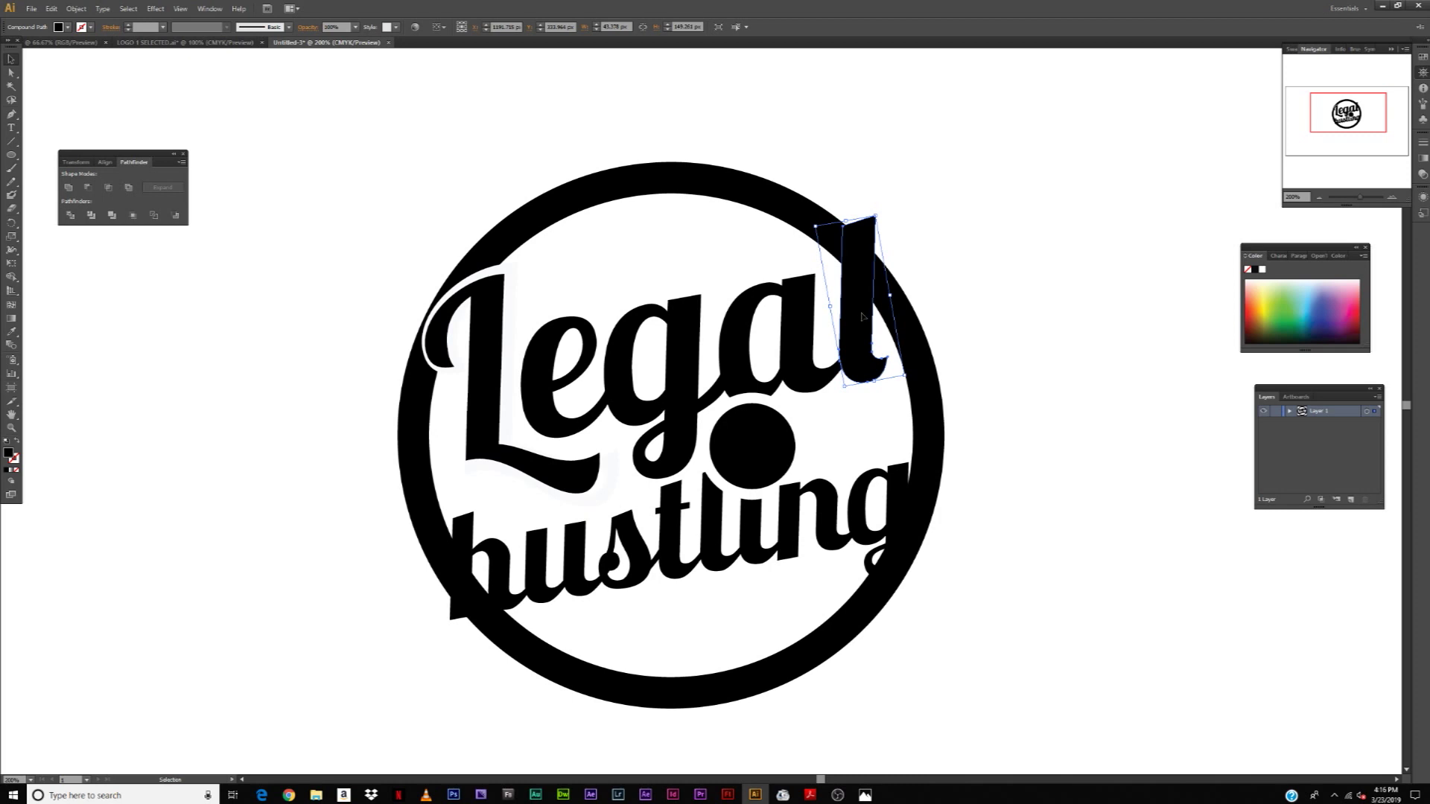
Paste a copy of the l in place, enlarge it slightly and fill it white.
{"action": "left_click", "coordinate": [52, 8]}
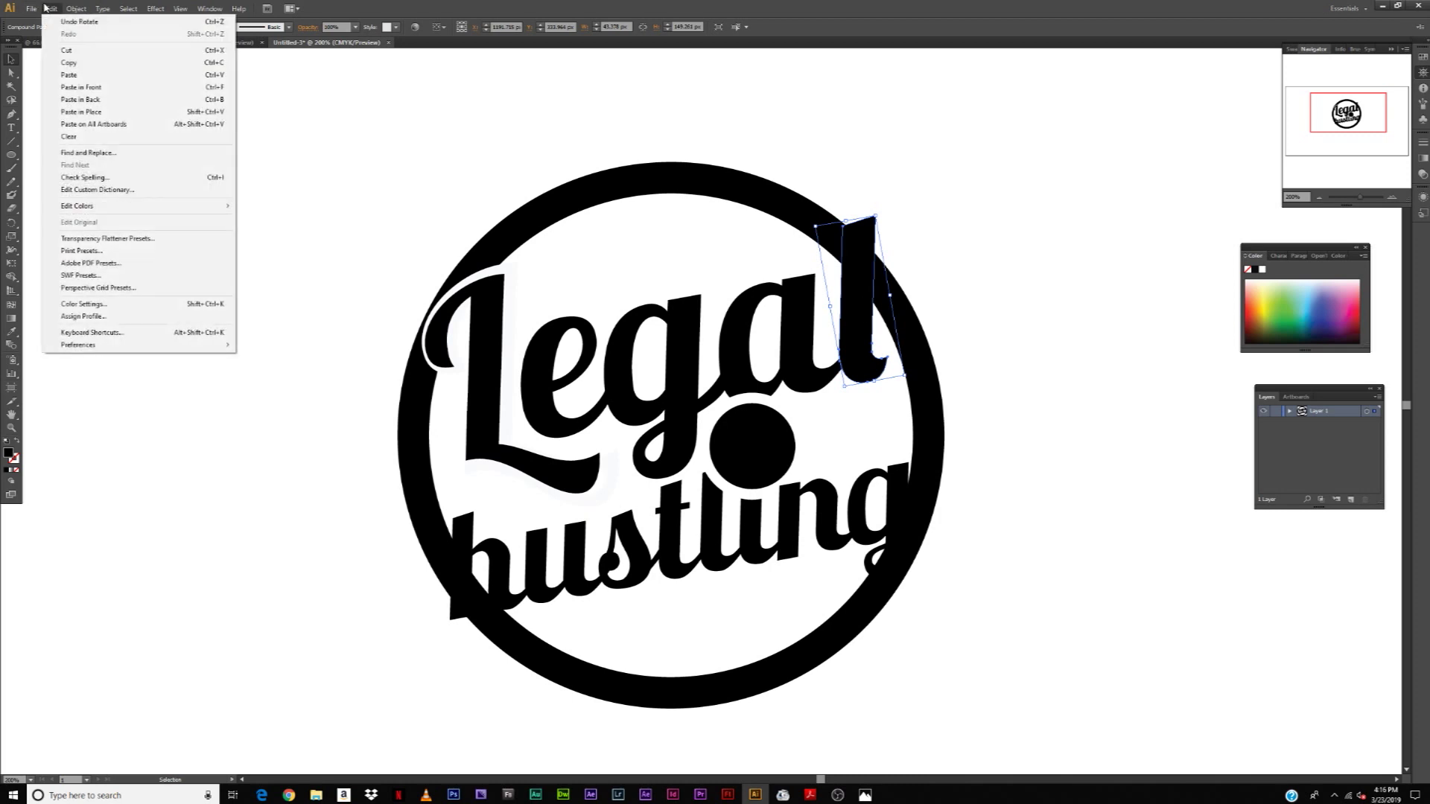
{"action": "left_click", "coordinate": [80, 66]}
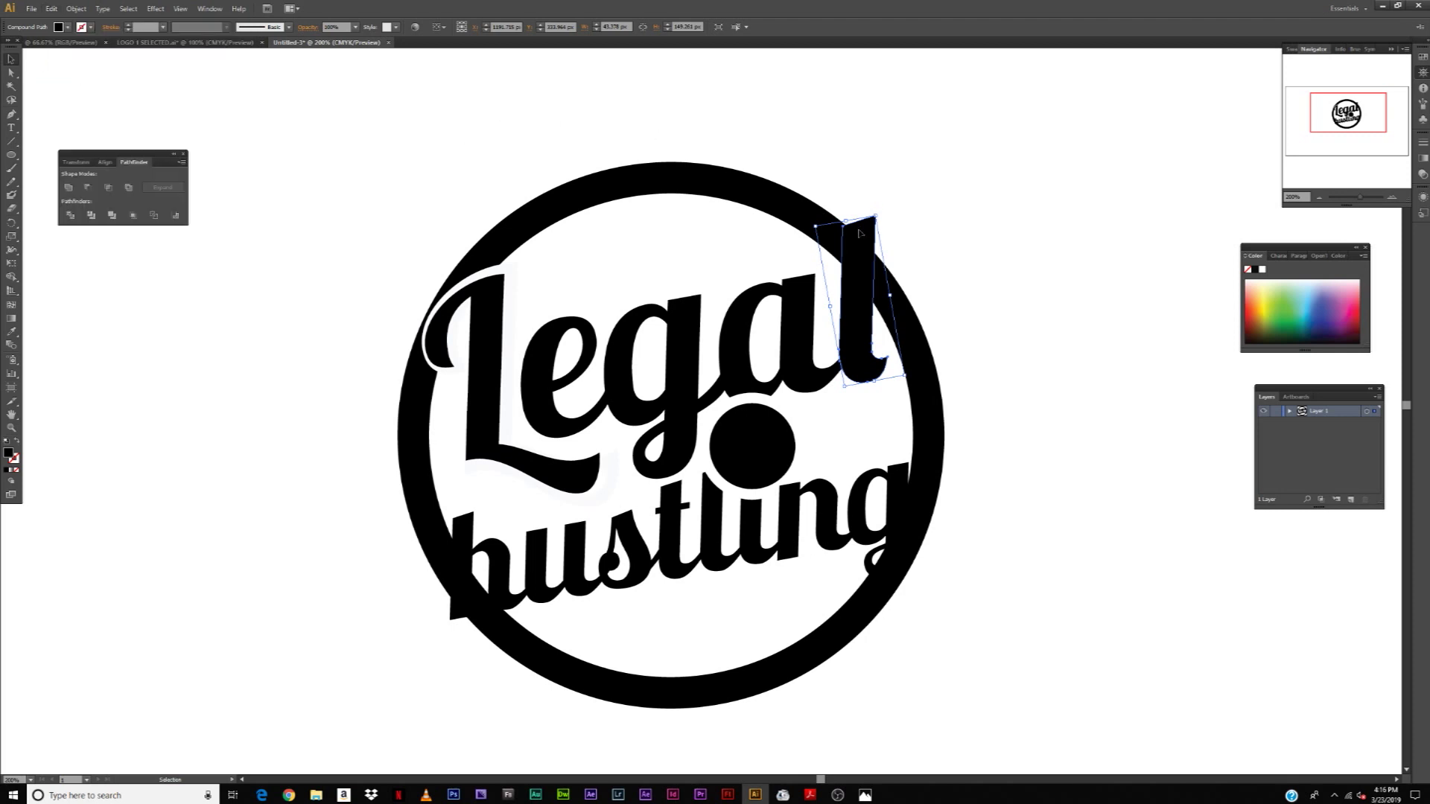
{"action": "left_click", "coordinate": [52, 8]}
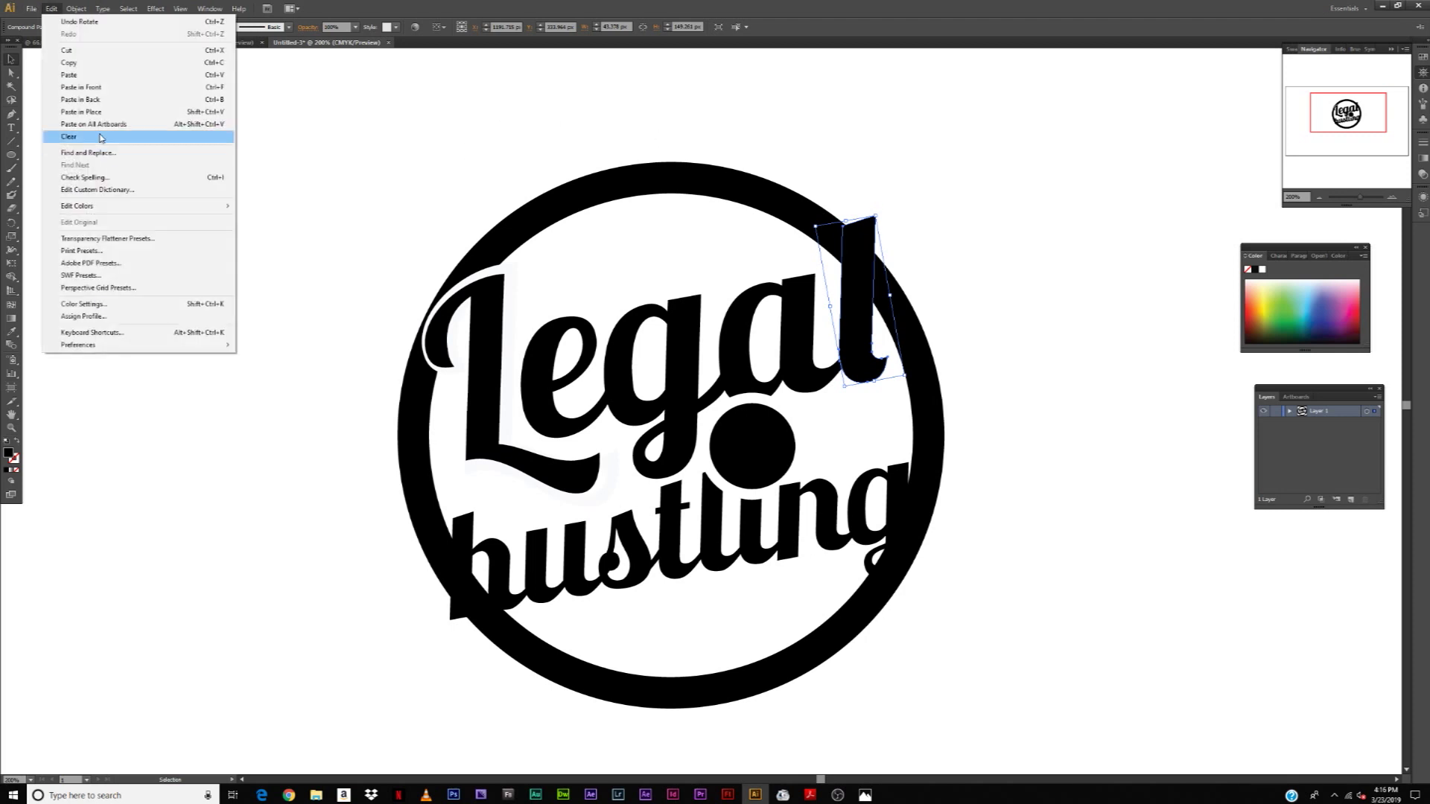
{"action": "left_click", "coordinate": [96, 111]}
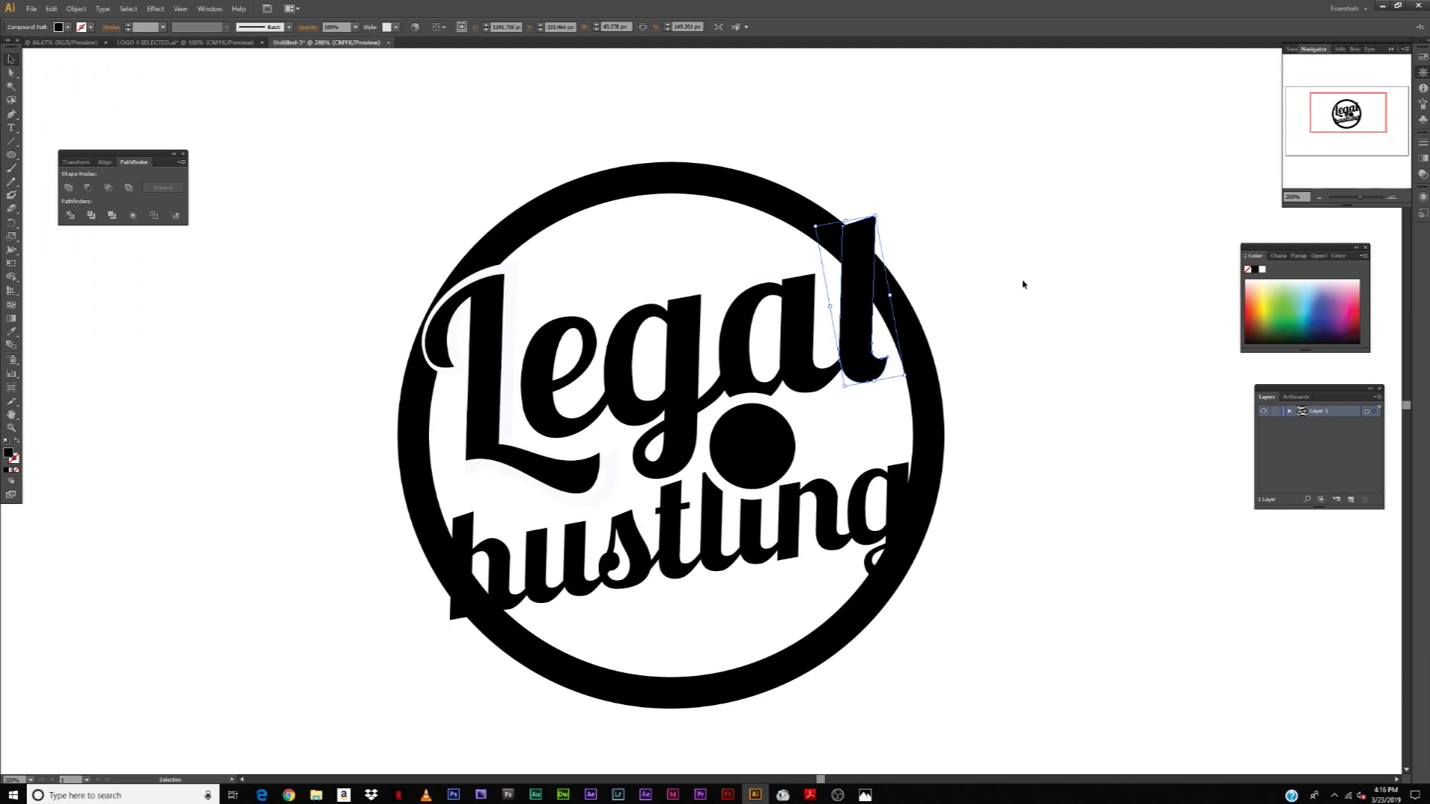
{"action": "left_click_drag", "start_coordinate": [871, 237], "coordinate": [973, 229]}
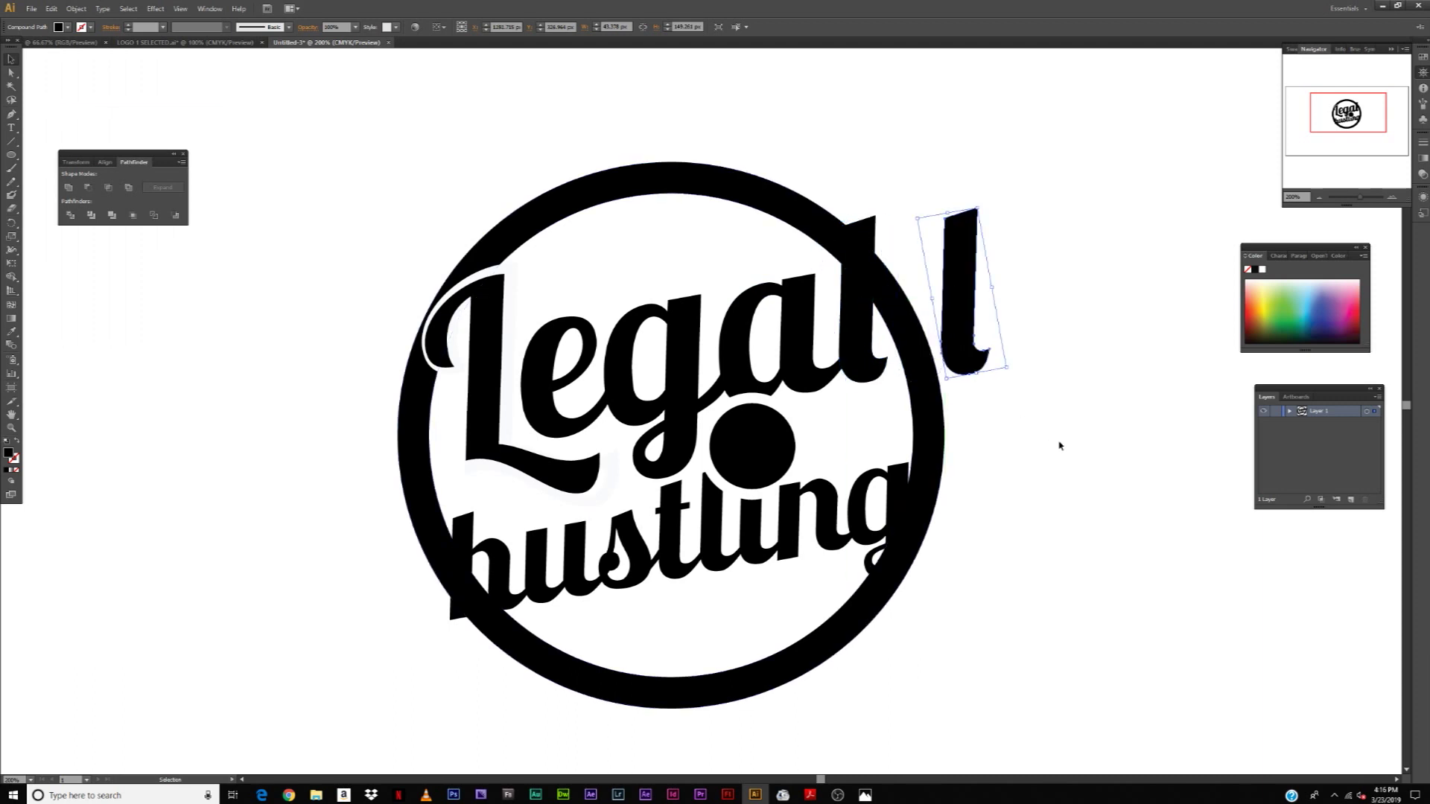
{"action": "key", "text": "ctrl+z"}
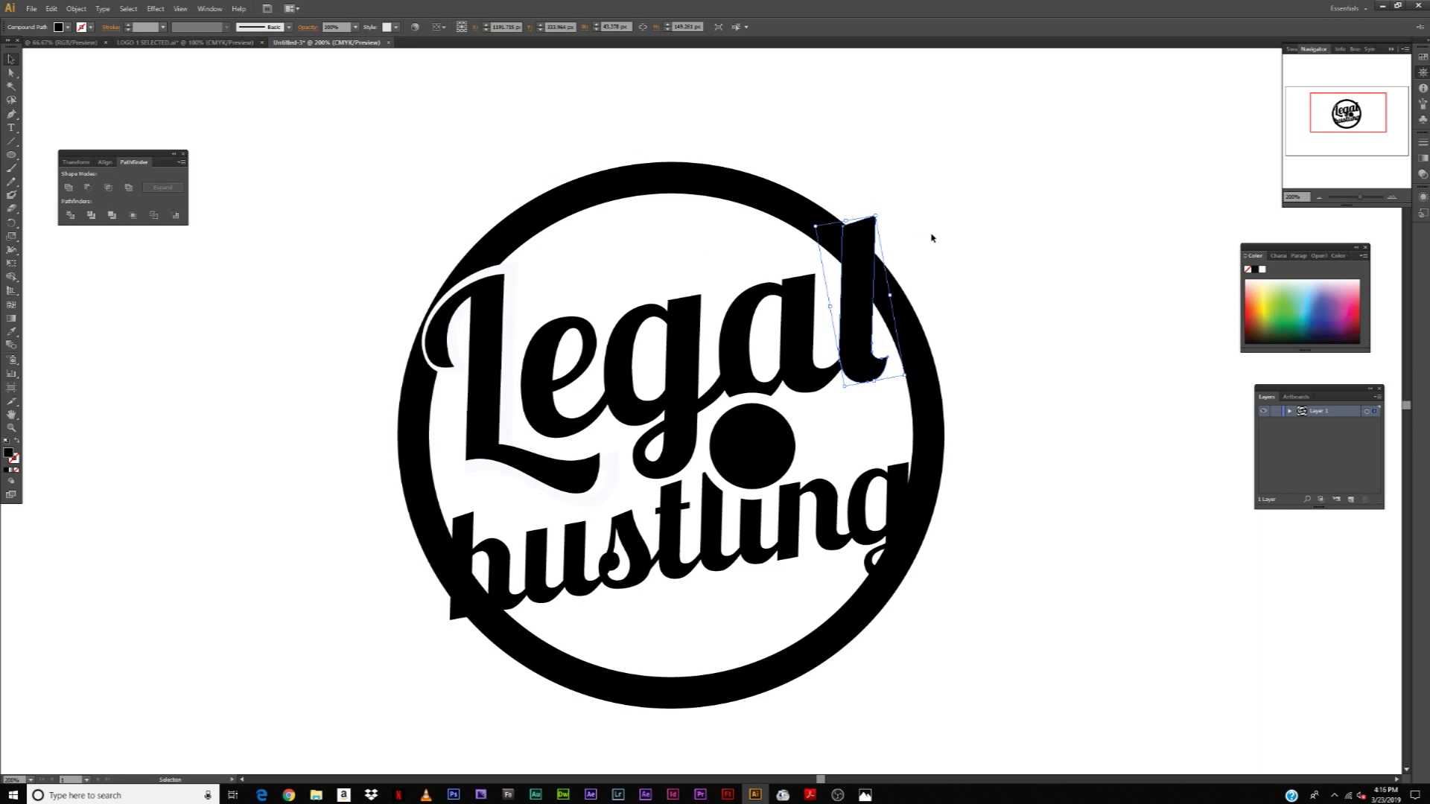
{"action": "left_click_drag", "start_coordinate": [878, 214], "coordinate": [893, 199]}
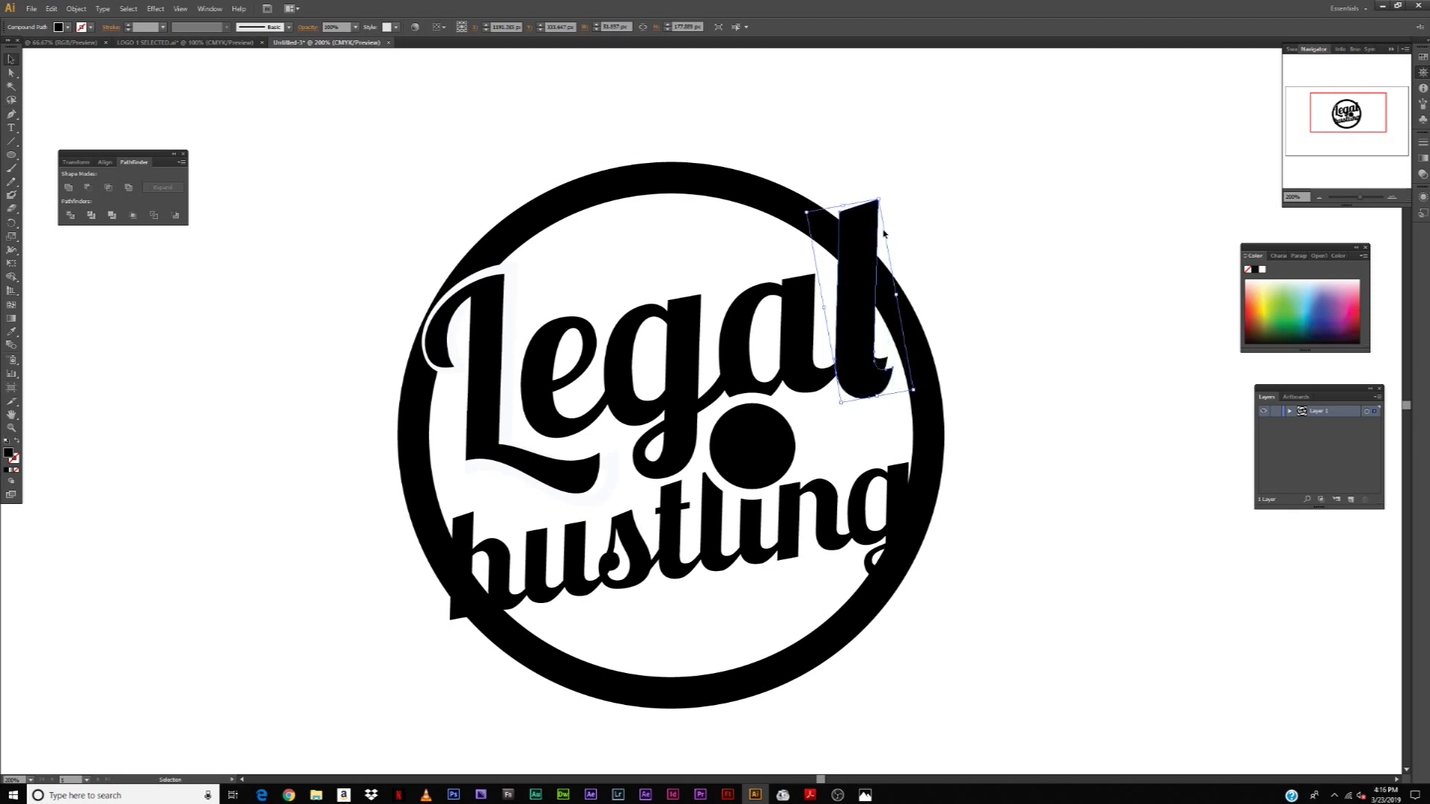
{"action": "double_click", "coordinate": [8, 452]}
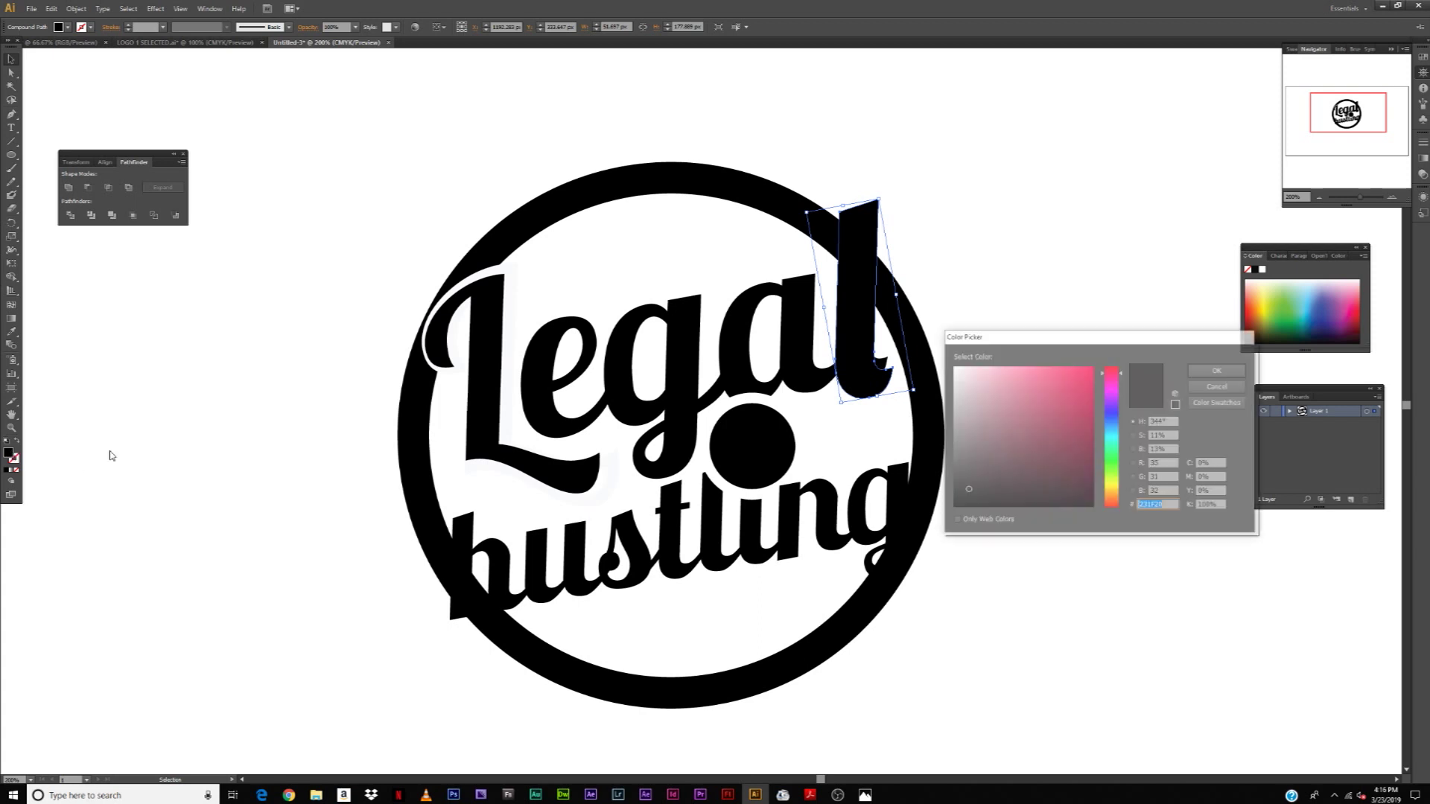
{"action": "left_click_drag", "start_coordinate": [961, 372], "coordinate": [935, 358]}
{"action": "left_click", "coordinate": [1219, 370]}
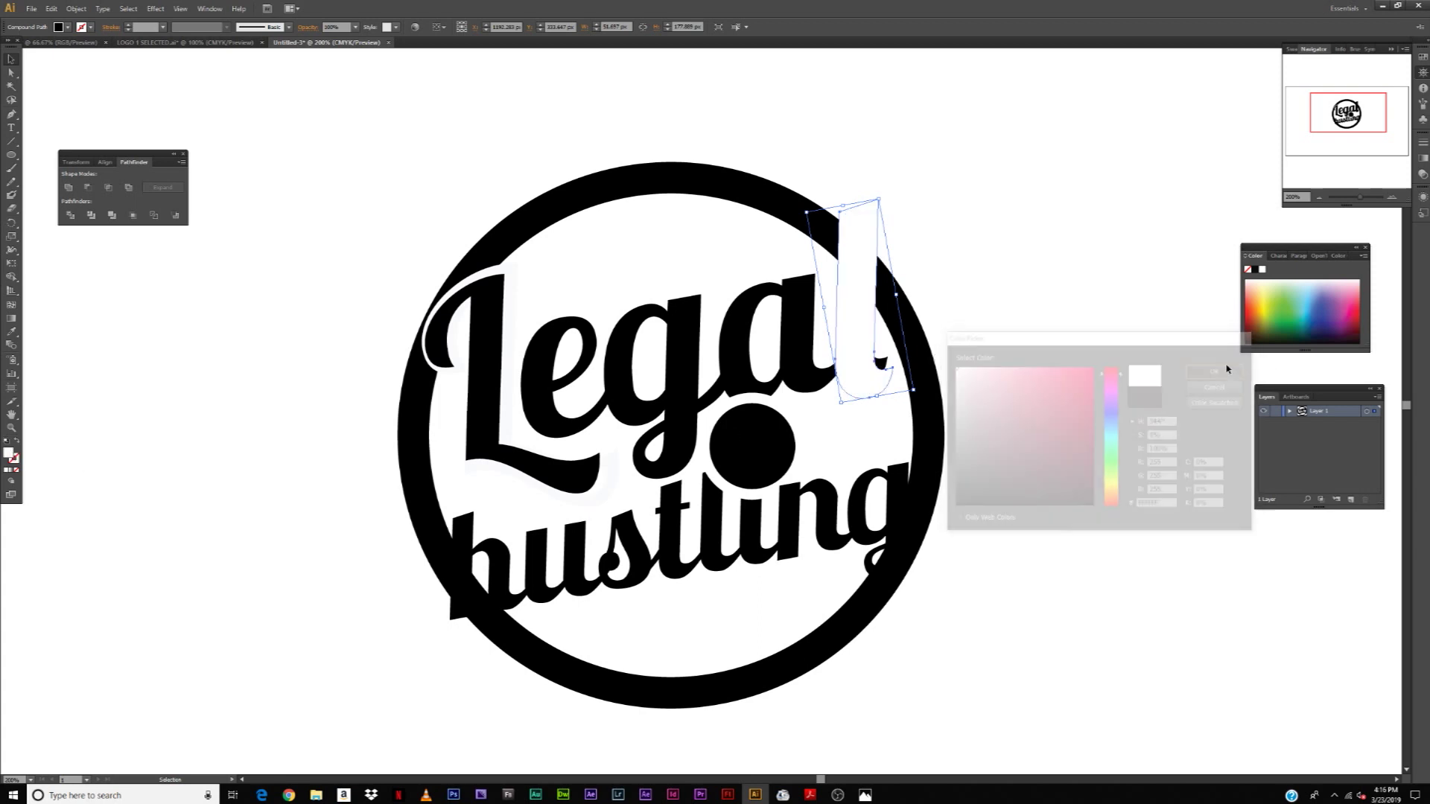
Bring the white l copy to the front and widen it slightly.
{"action": "left_click", "coordinate": [1051, 239]}
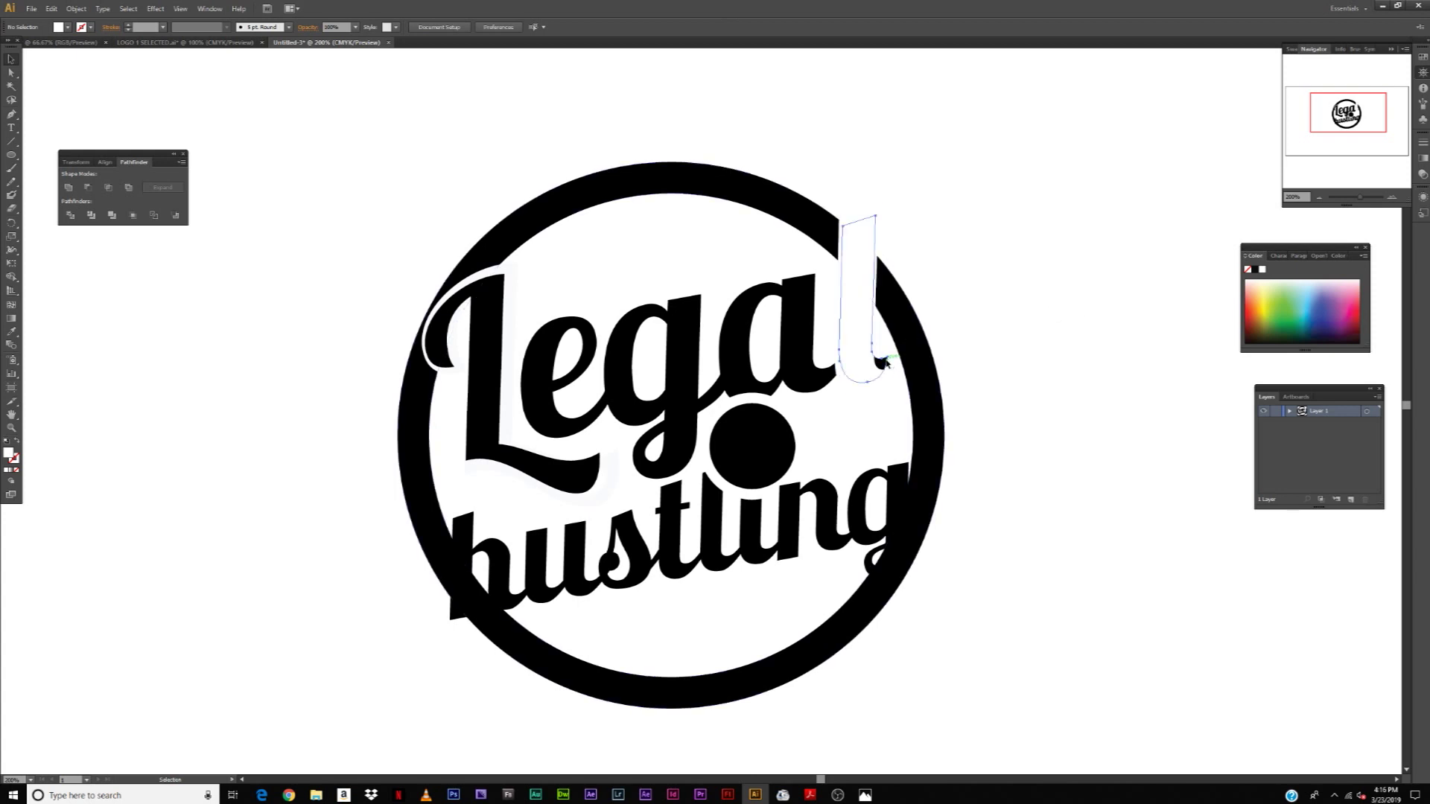
{"action": "left_click", "coordinate": [885, 362]}
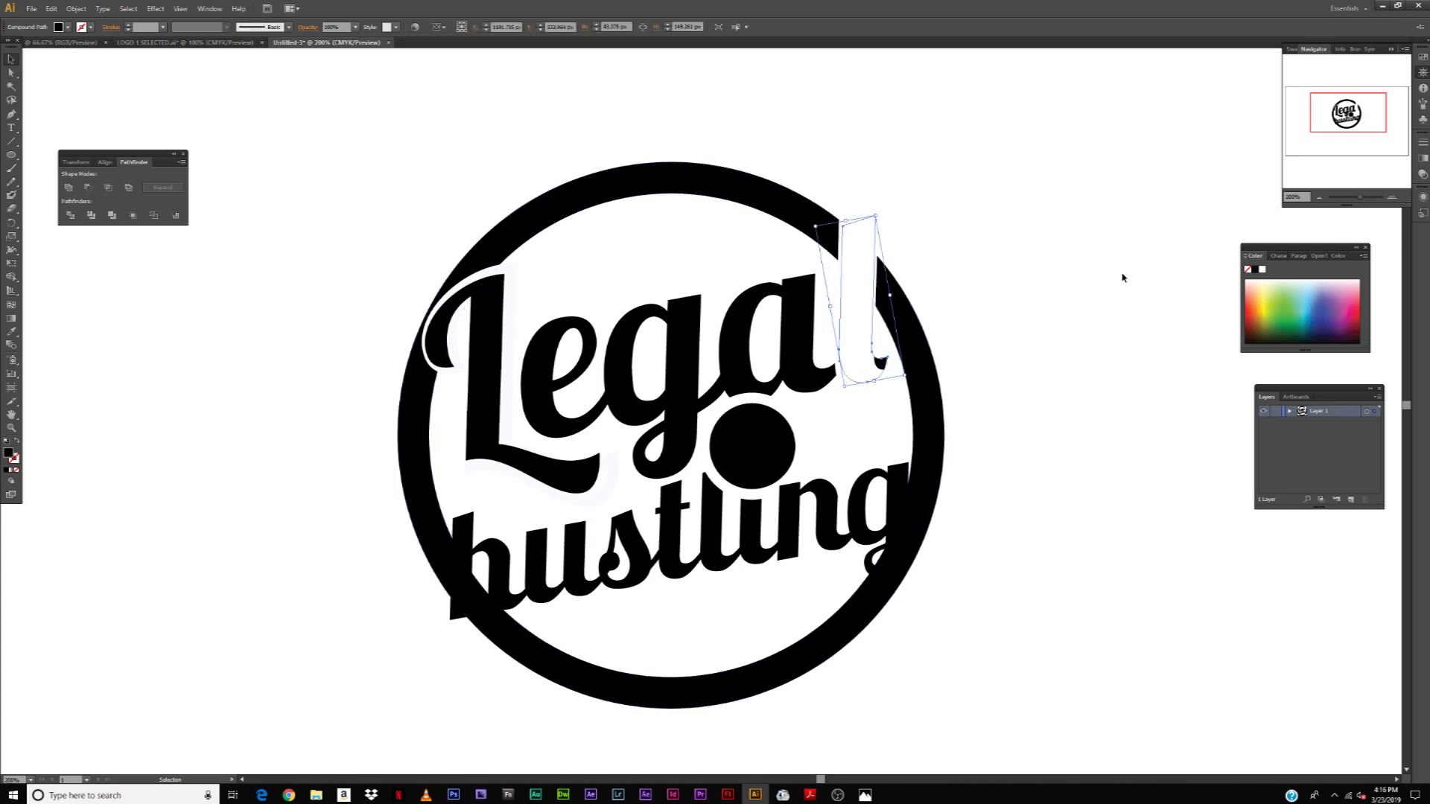
{"action": "right_click", "coordinate": [885, 362]}
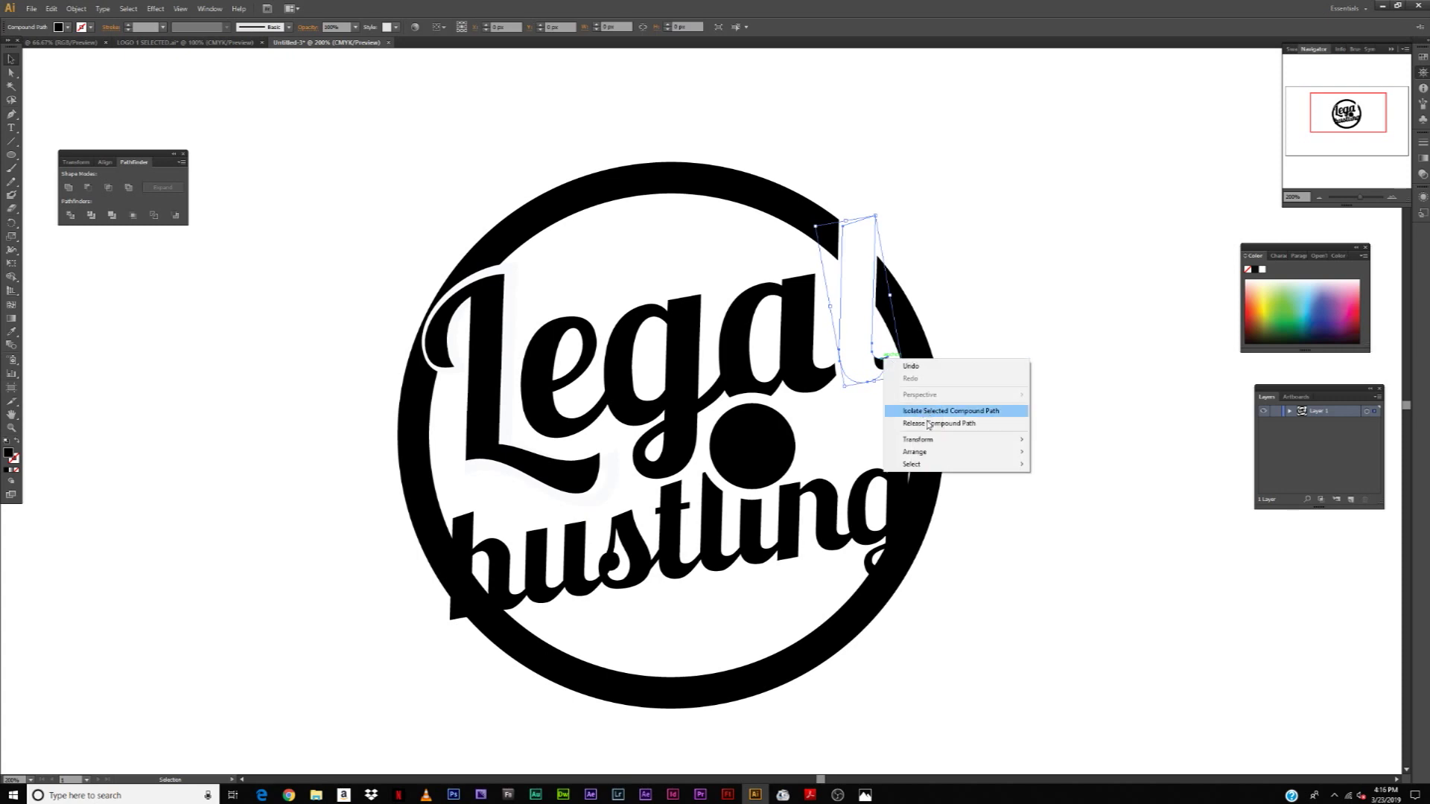
{"action": "mouse_move", "coordinate": [937, 453]}
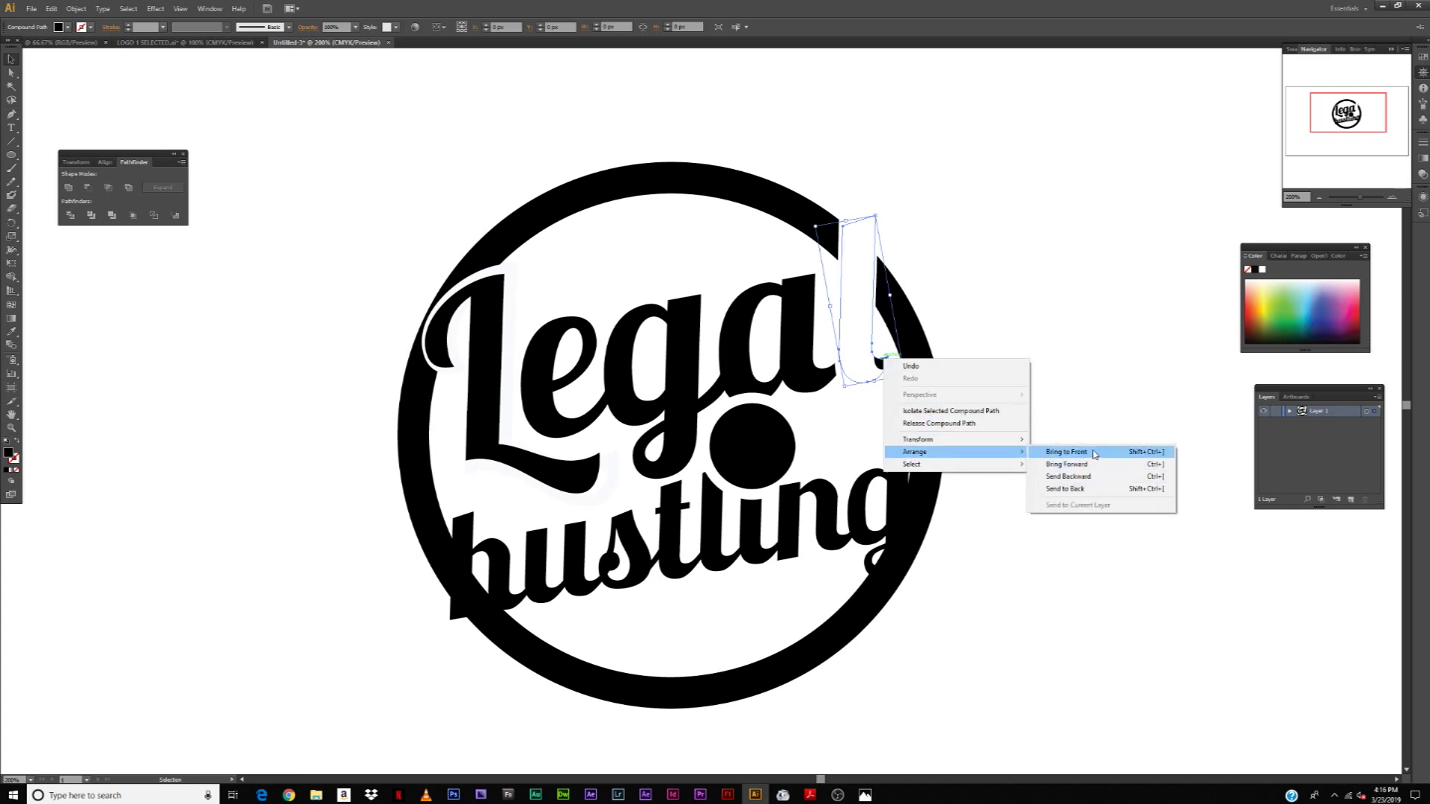
{"action": "left_click", "coordinate": [1061, 451]}
{"action": "left_click", "coordinate": [1114, 313]}
{"action": "left_click", "coordinate": [864, 216]}
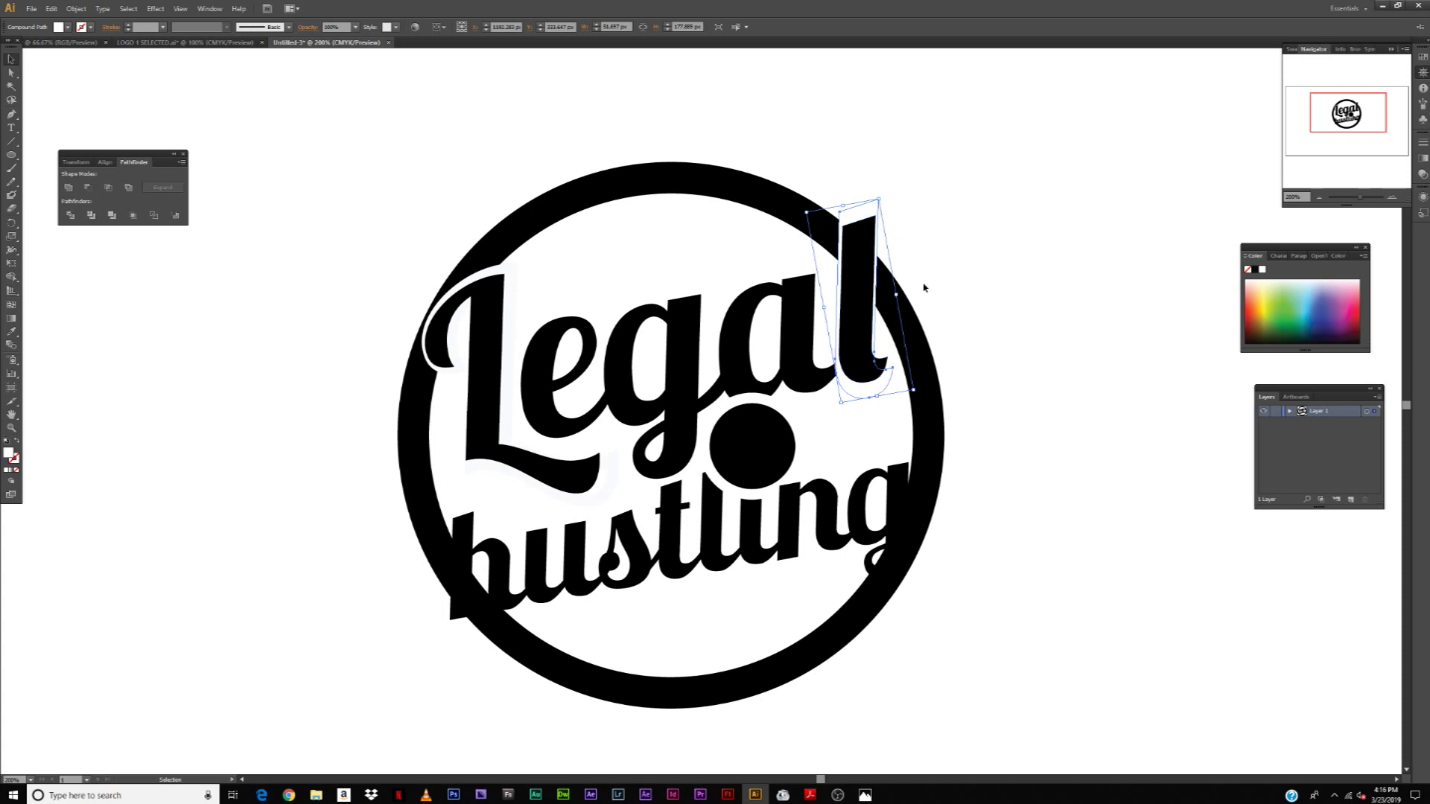
{"action": "left_click_drag", "start_coordinate": [895, 294], "coordinate": [901, 293]}
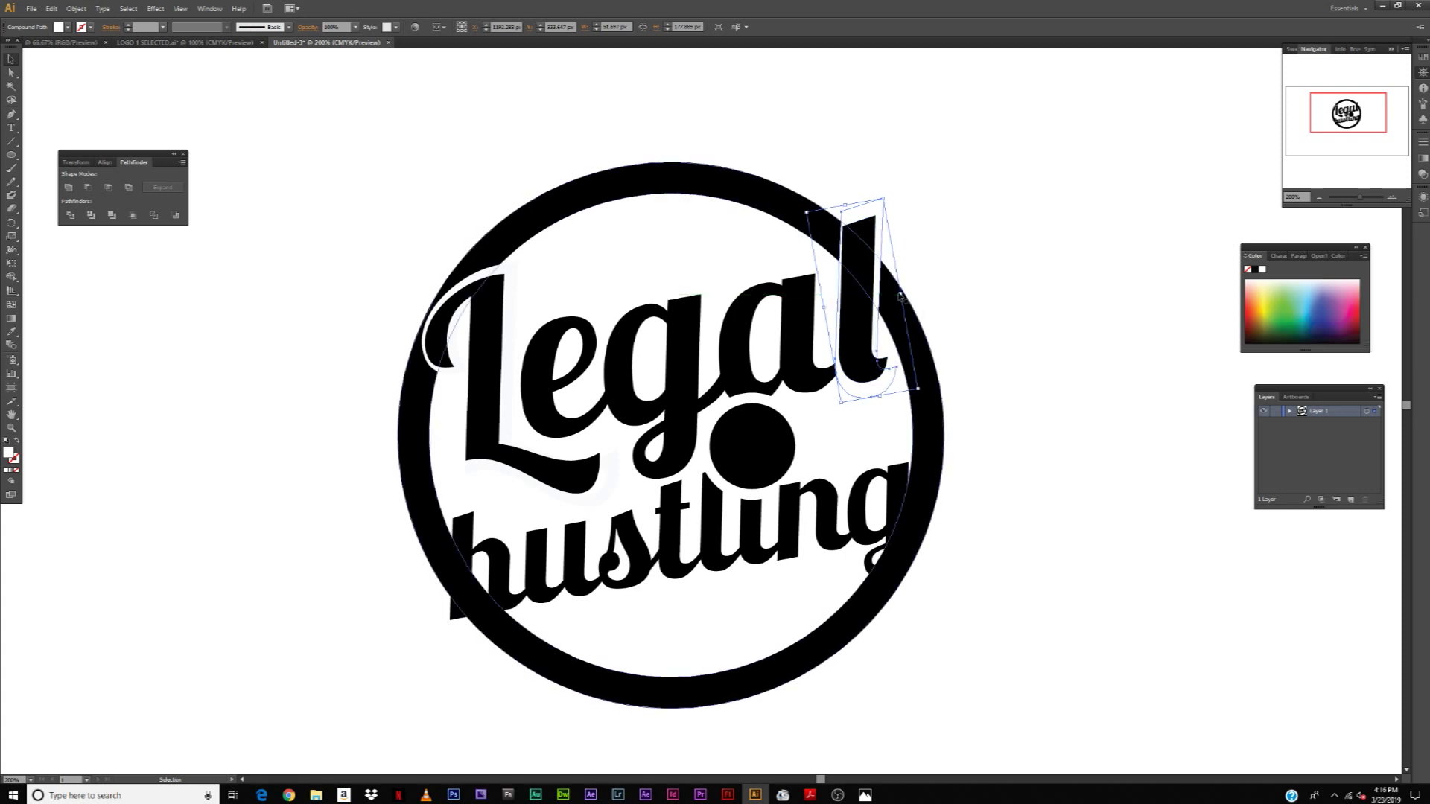
{"action": "left_click", "coordinate": [825, 309]}
{"action": "left_click", "coordinate": [850, 319]}
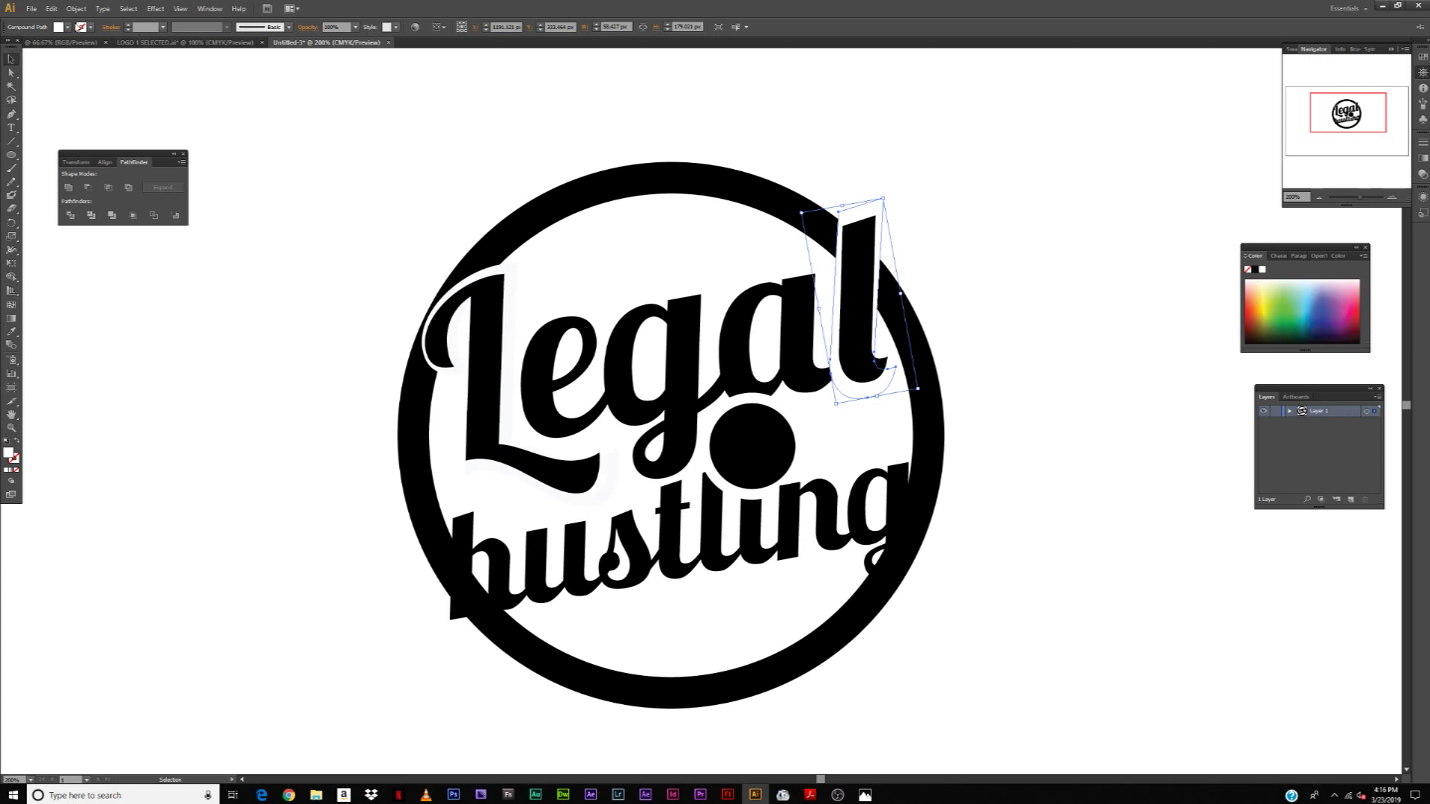
Give the white l copy a white stroke of 4 pt.
{"action": "double_click", "coordinate": [15, 459]}
{"action": "left_click_drag", "start_coordinate": [1017, 476], "coordinate": [966, 509]}
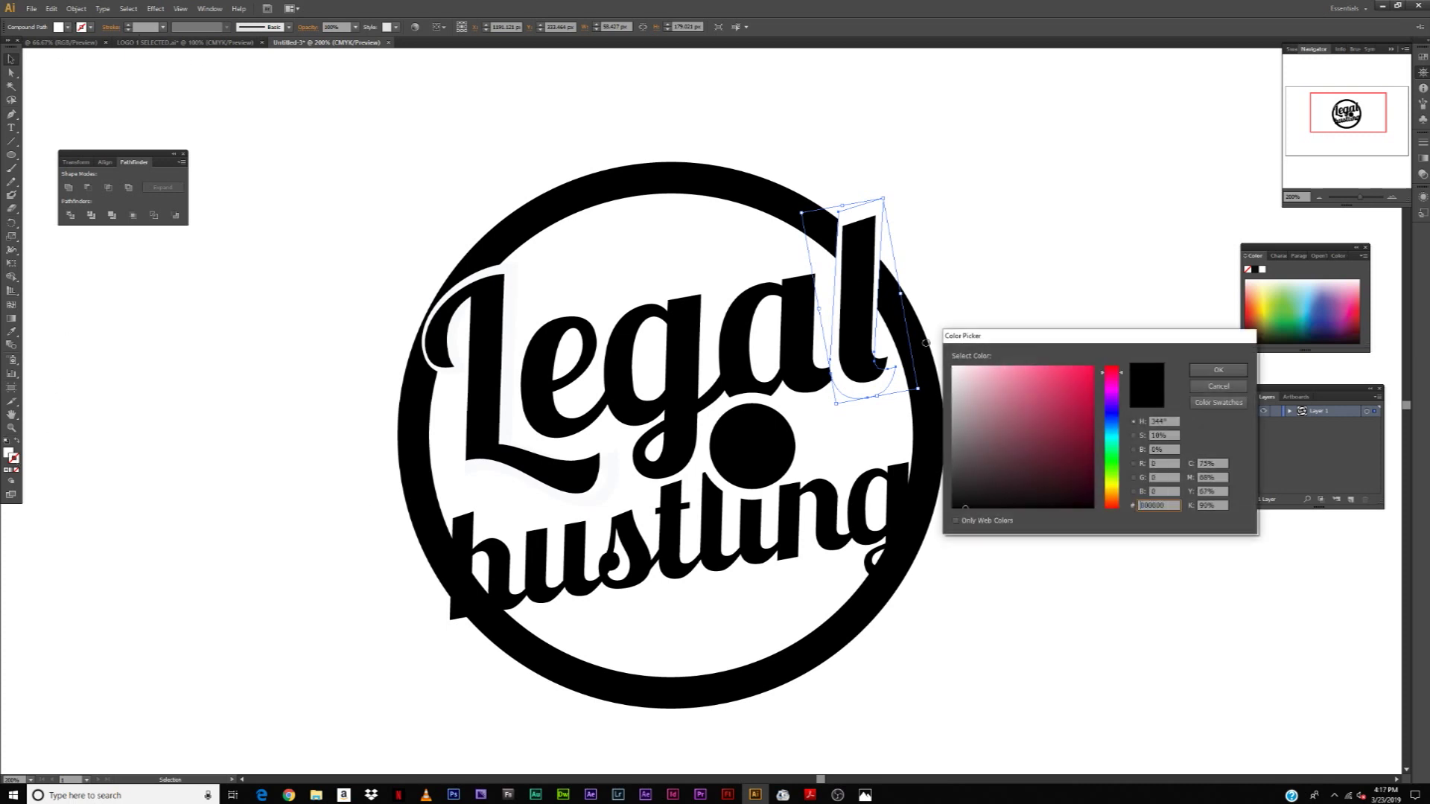
{"action": "left_click_drag", "start_coordinate": [957, 369], "coordinate": [946, 365]}
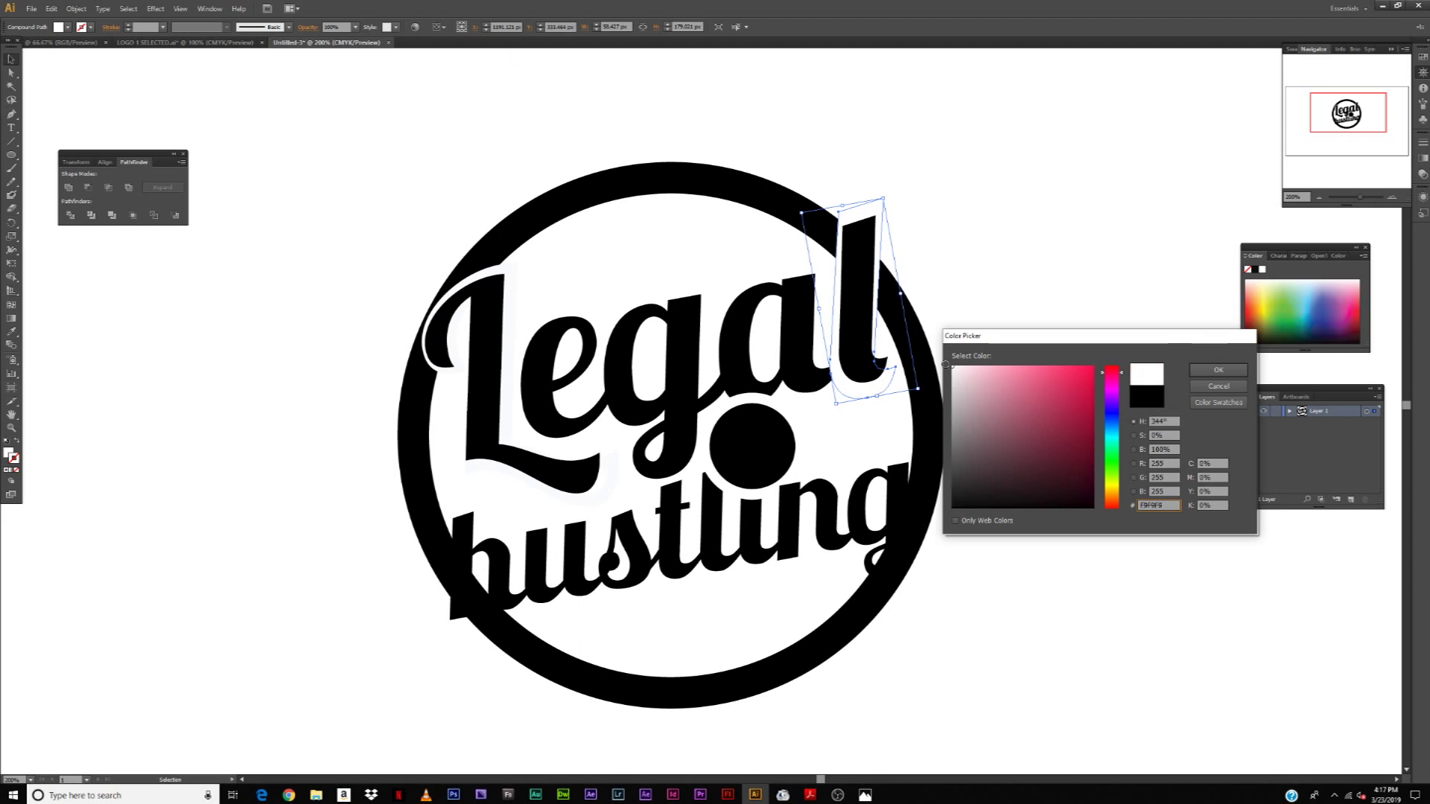
{"action": "left_click", "coordinate": [1219, 370]}
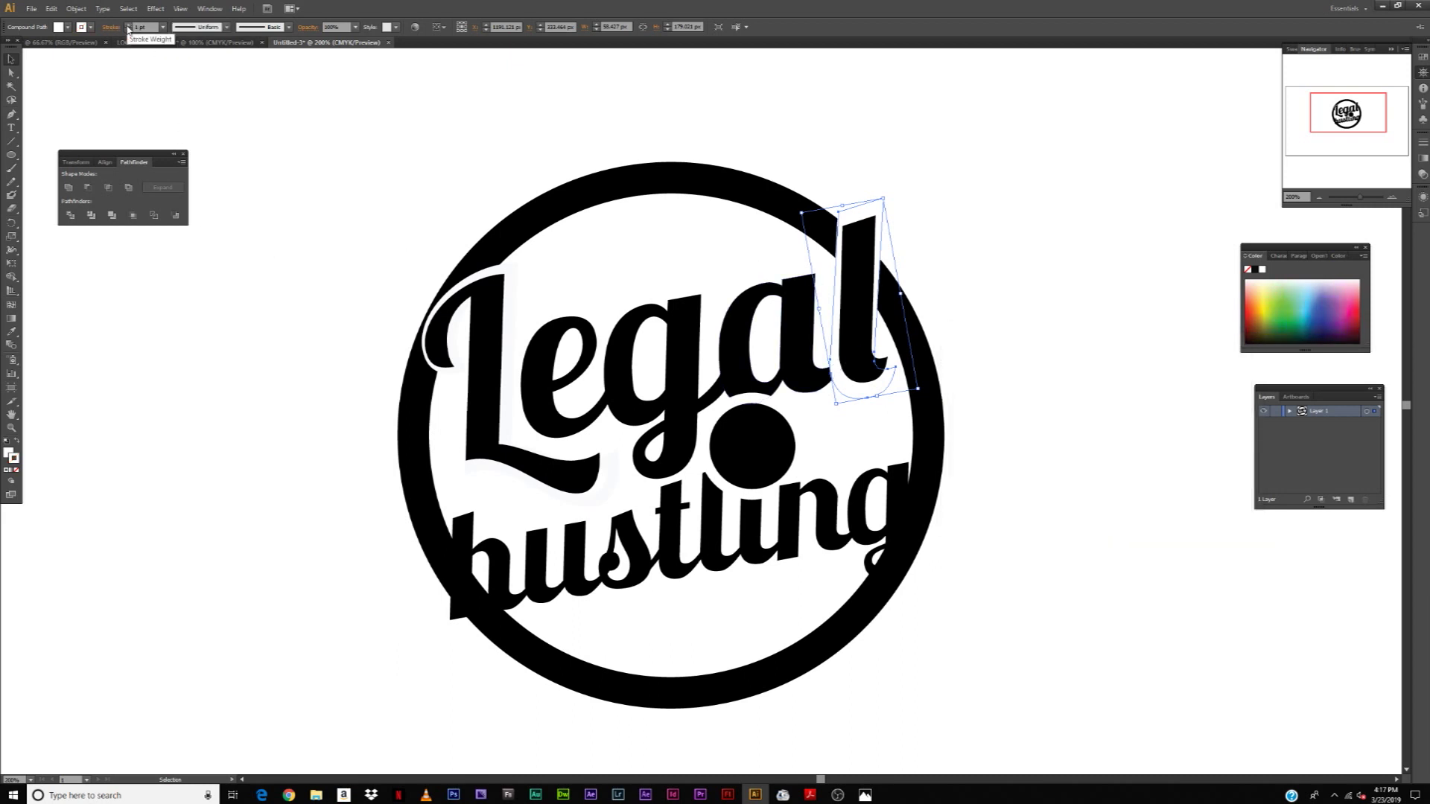
{"action": "left_click", "coordinate": [128, 24]}
{"action": "left_click", "coordinate": [128, 24]}
{"action": "left_click", "coordinate": [127, 25]}
{"action": "left_click", "coordinate": [919, 179]}
{"action": "left_click", "coordinate": [1060, 186]}
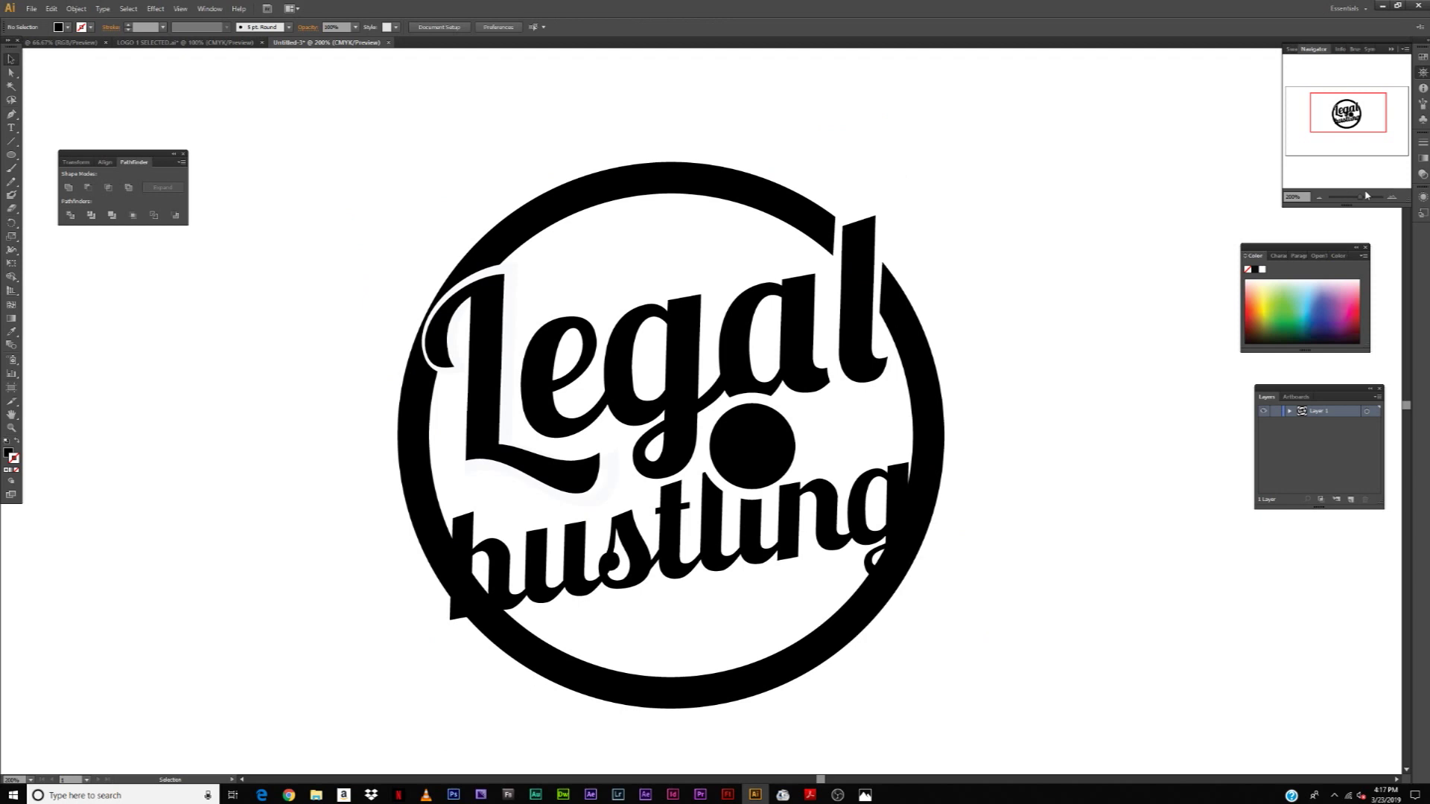
Zoom out to 150% and move the logo to the centre of the artboard.
{"action": "left_click", "coordinate": [1320, 198]}
{"action": "left_click_drag", "start_coordinate": [993, 405], "coordinate": [982, 337]}
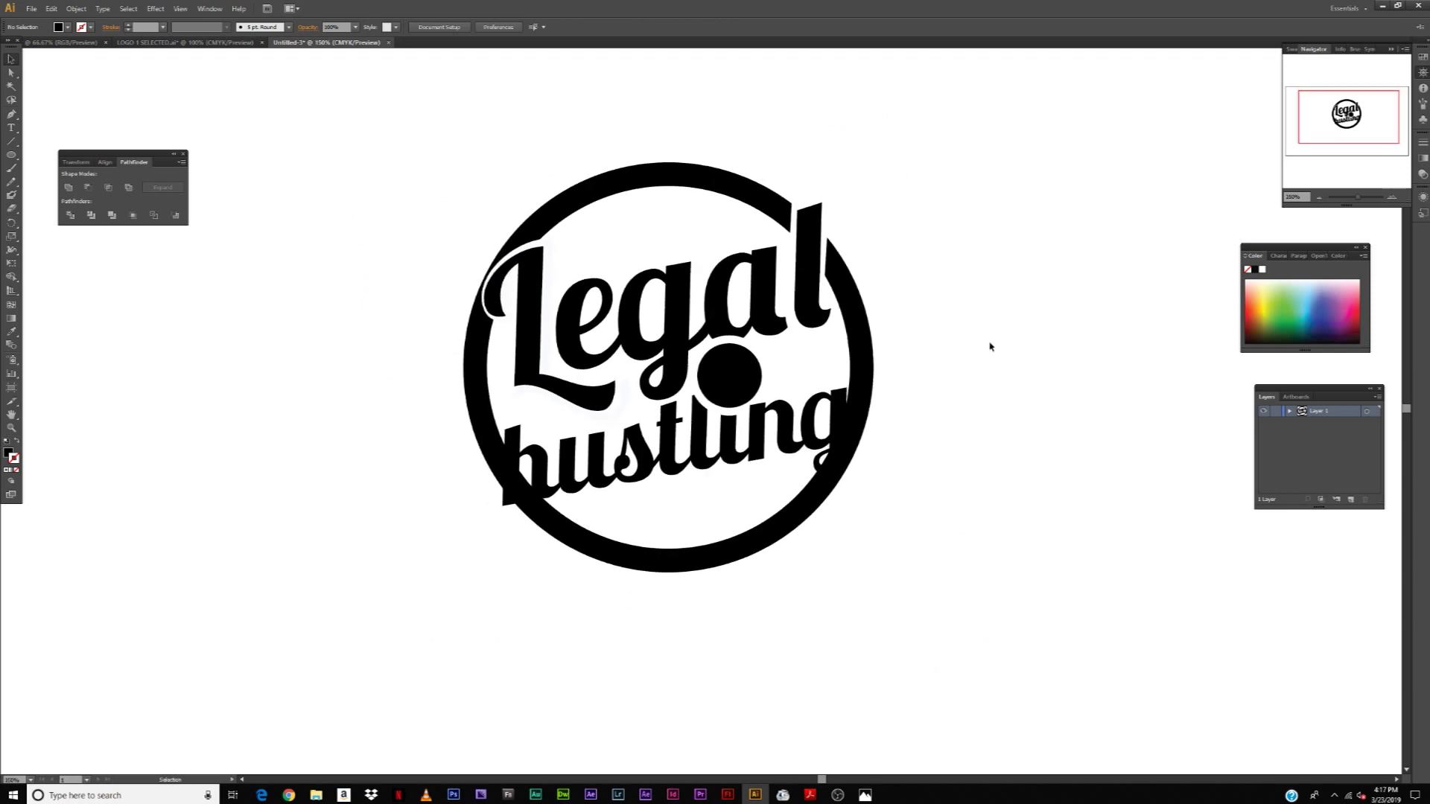
{"action": "left_click_drag", "start_coordinate": [466, 272], "coordinate": [761, 318]}
{"action": "left_click", "coordinate": [194, 189]}
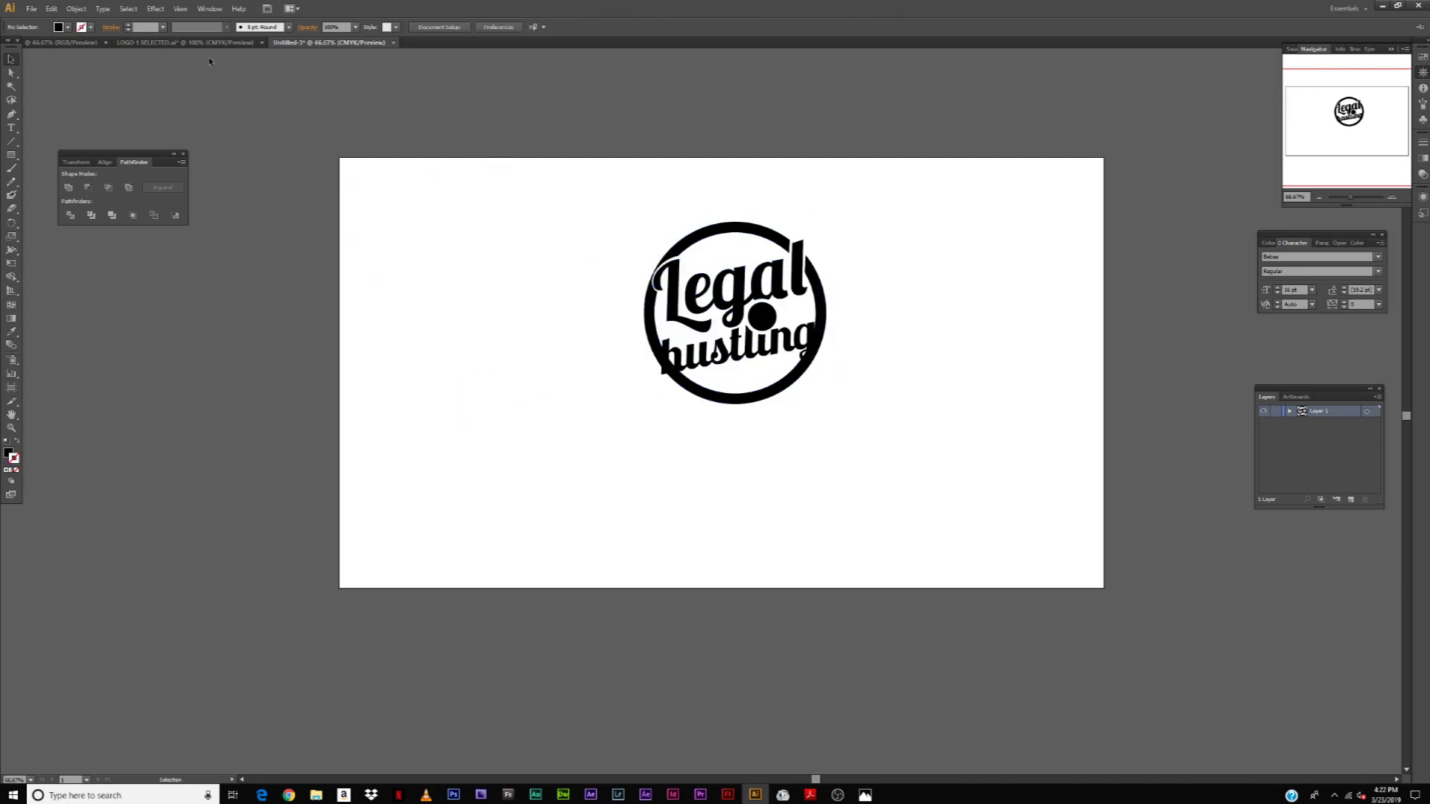
Show the T-shirt mockup document at 100% and pan to all three shirts.
{"action": "left_click", "coordinate": [186, 42]}
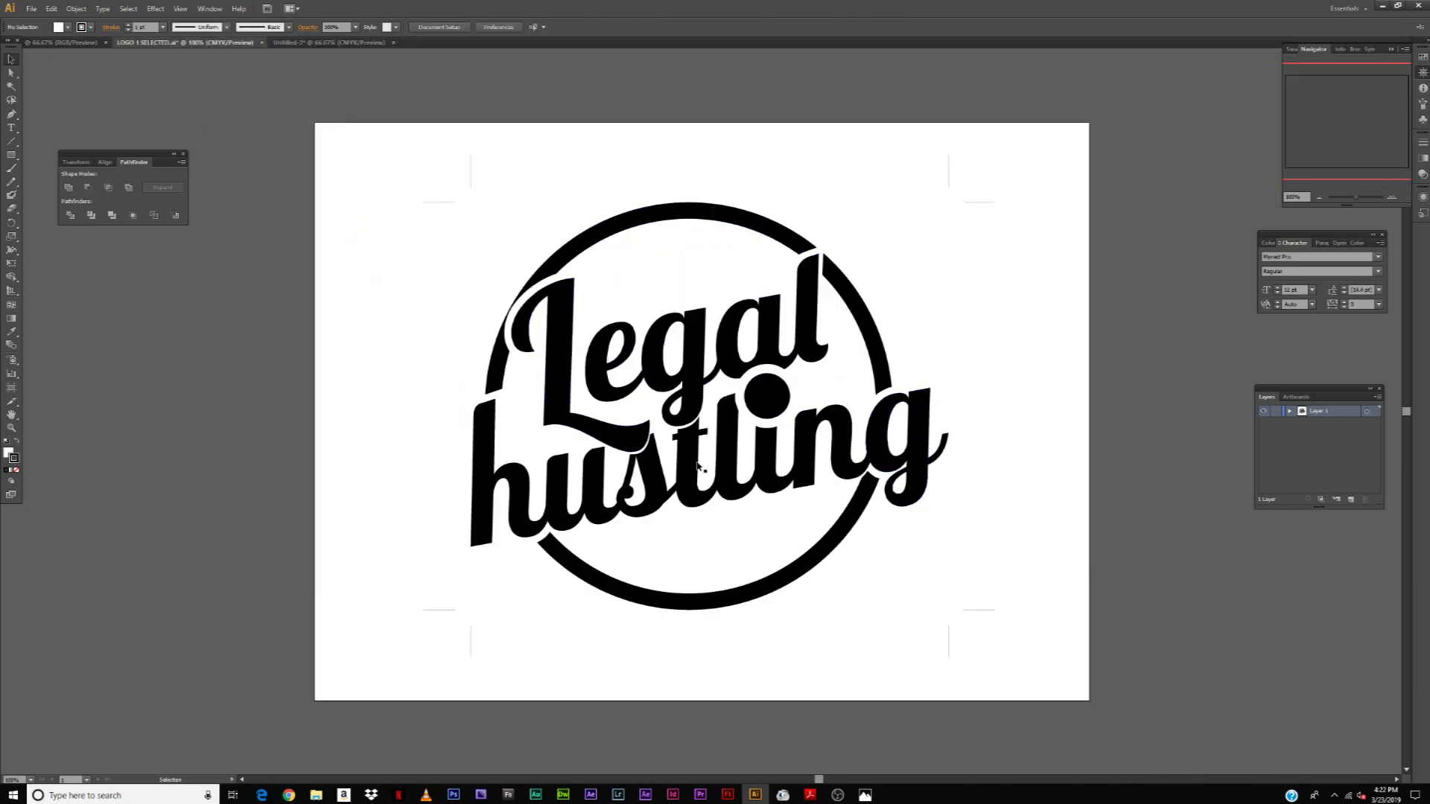
{"action": "left_click", "coordinate": [65, 42]}
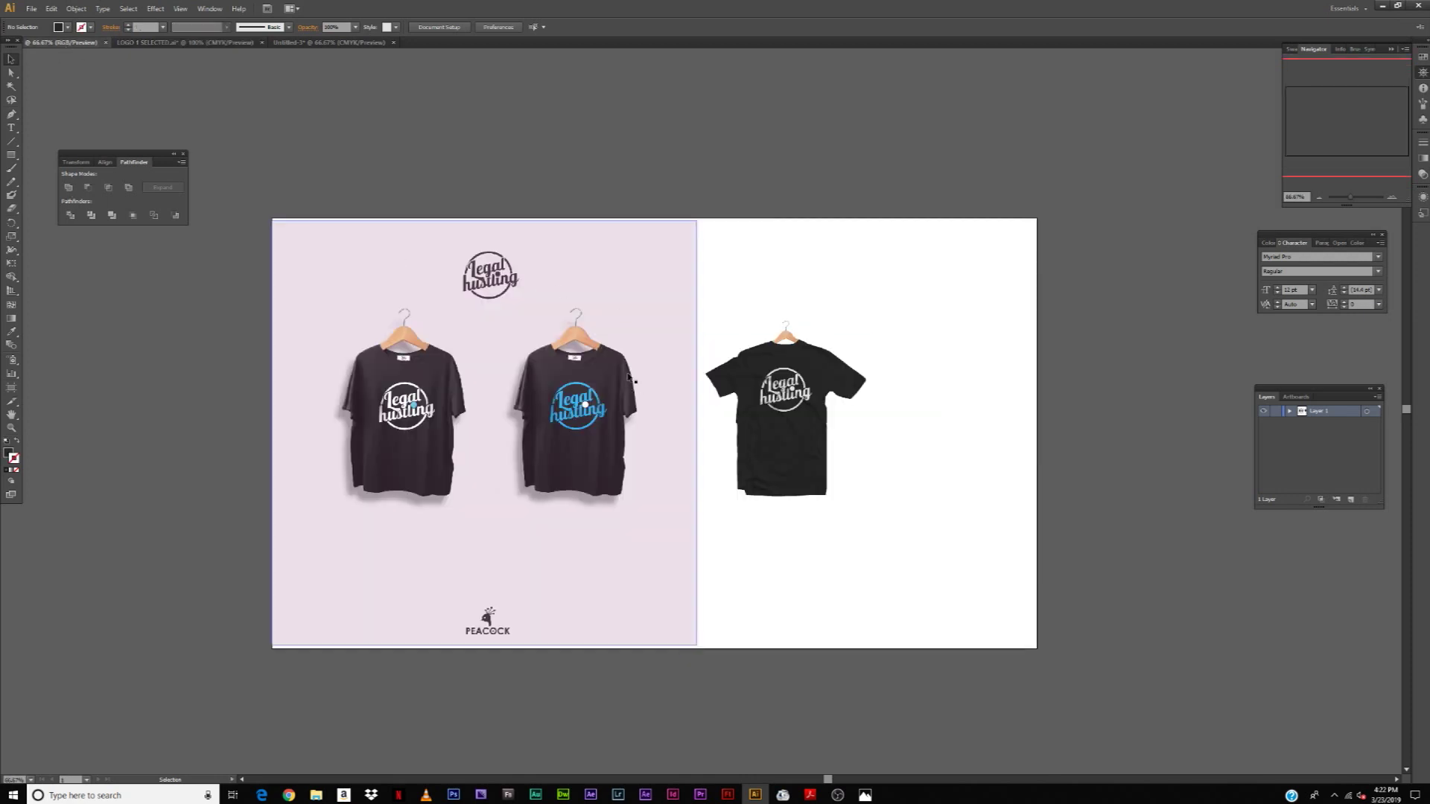
{"action": "left_click", "coordinate": [1391, 198]}
{"action": "left_click_drag", "start_coordinate": [910, 128], "coordinate": [1122, 96]}
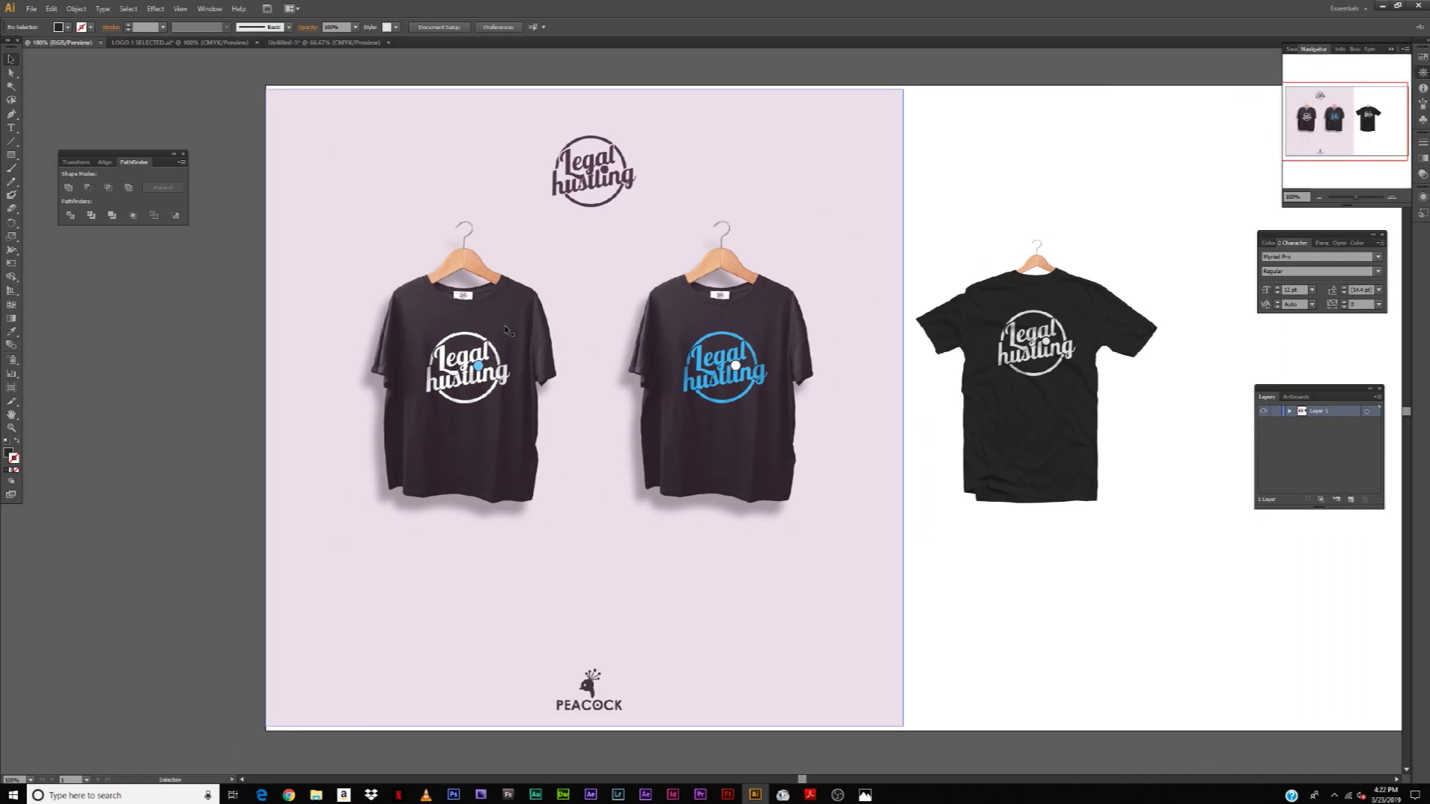
{"action": "key", "text": "super+2"}
{"action": "type", "text": "tshi"}
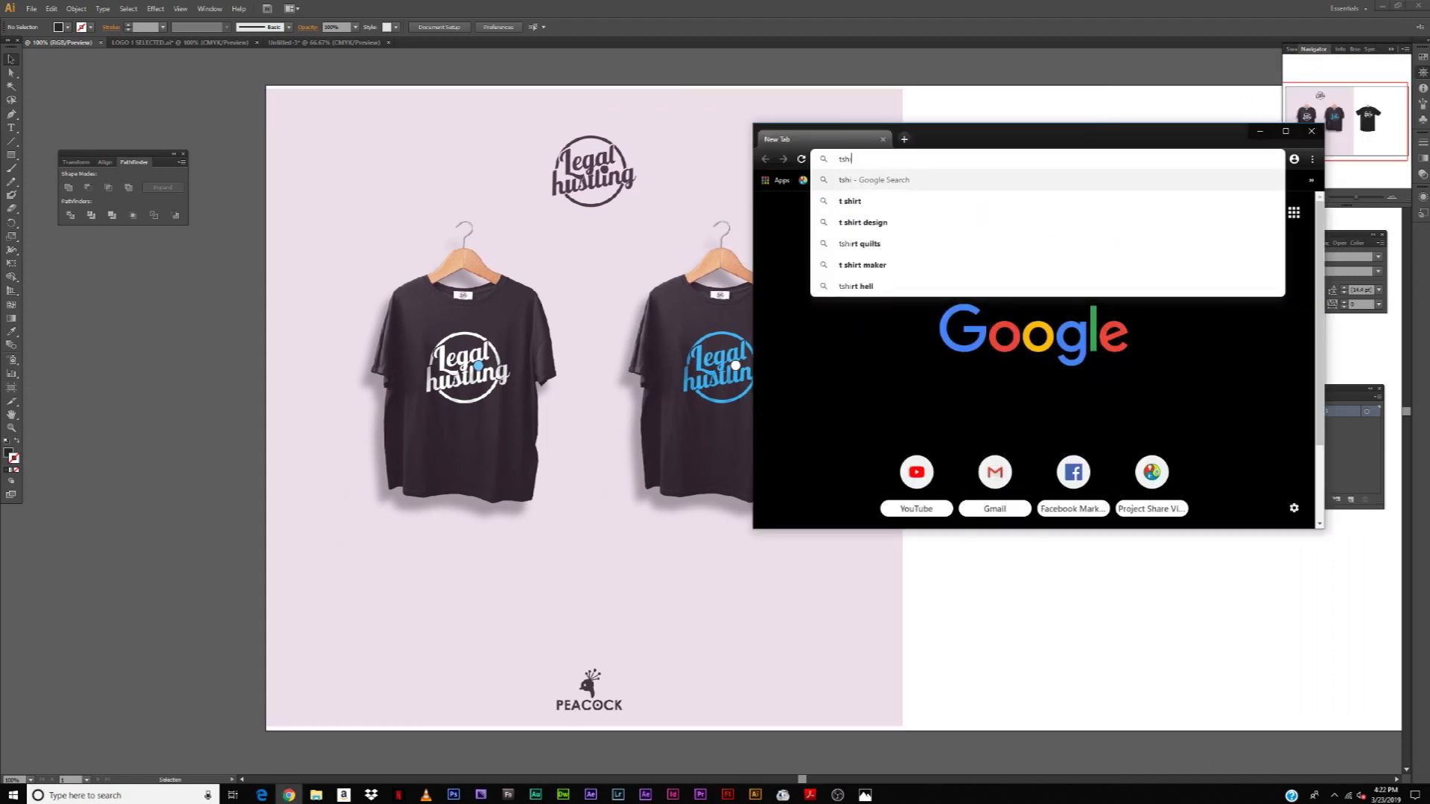
{"action": "type", "text": "rt mockups"}
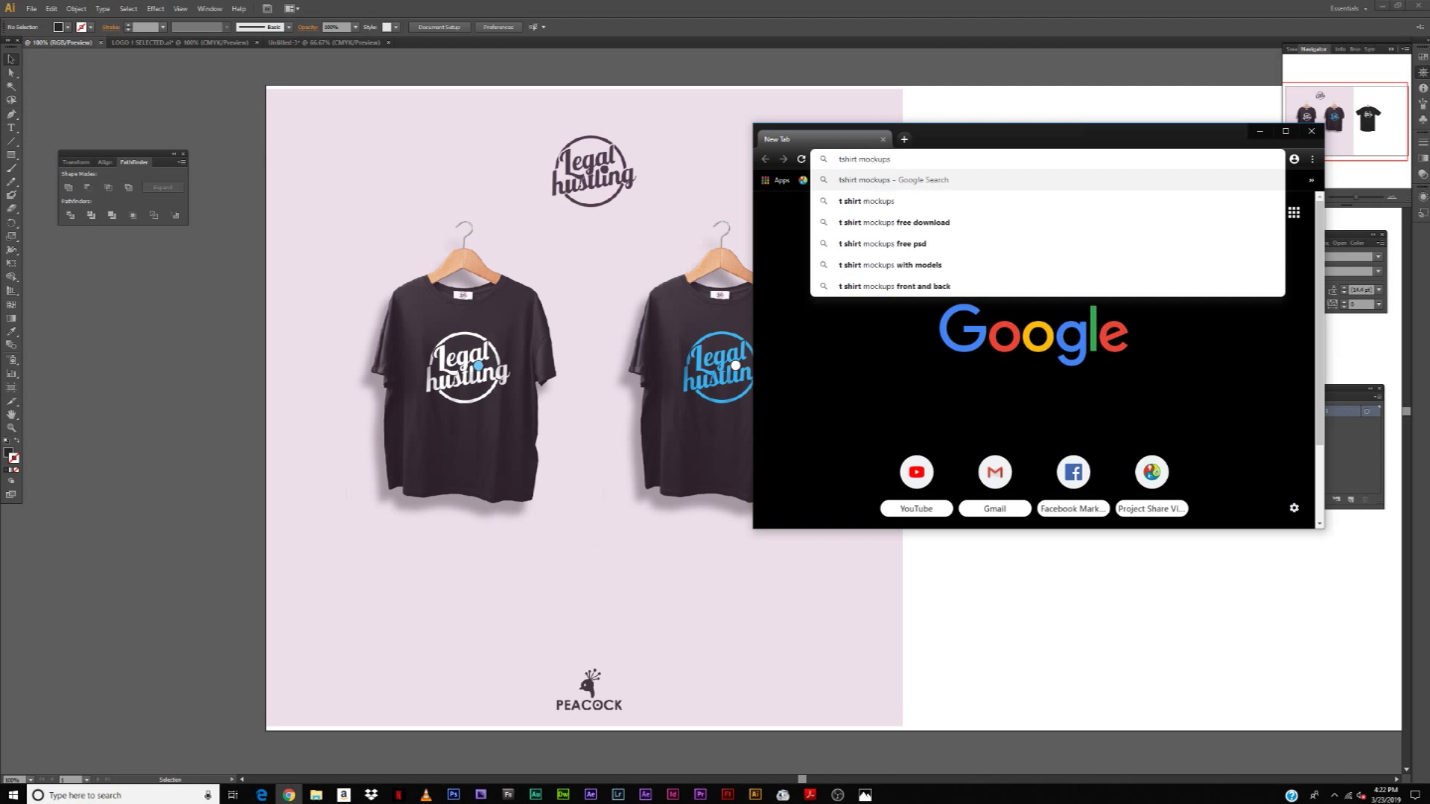
{"action": "key", "text": "Return"}
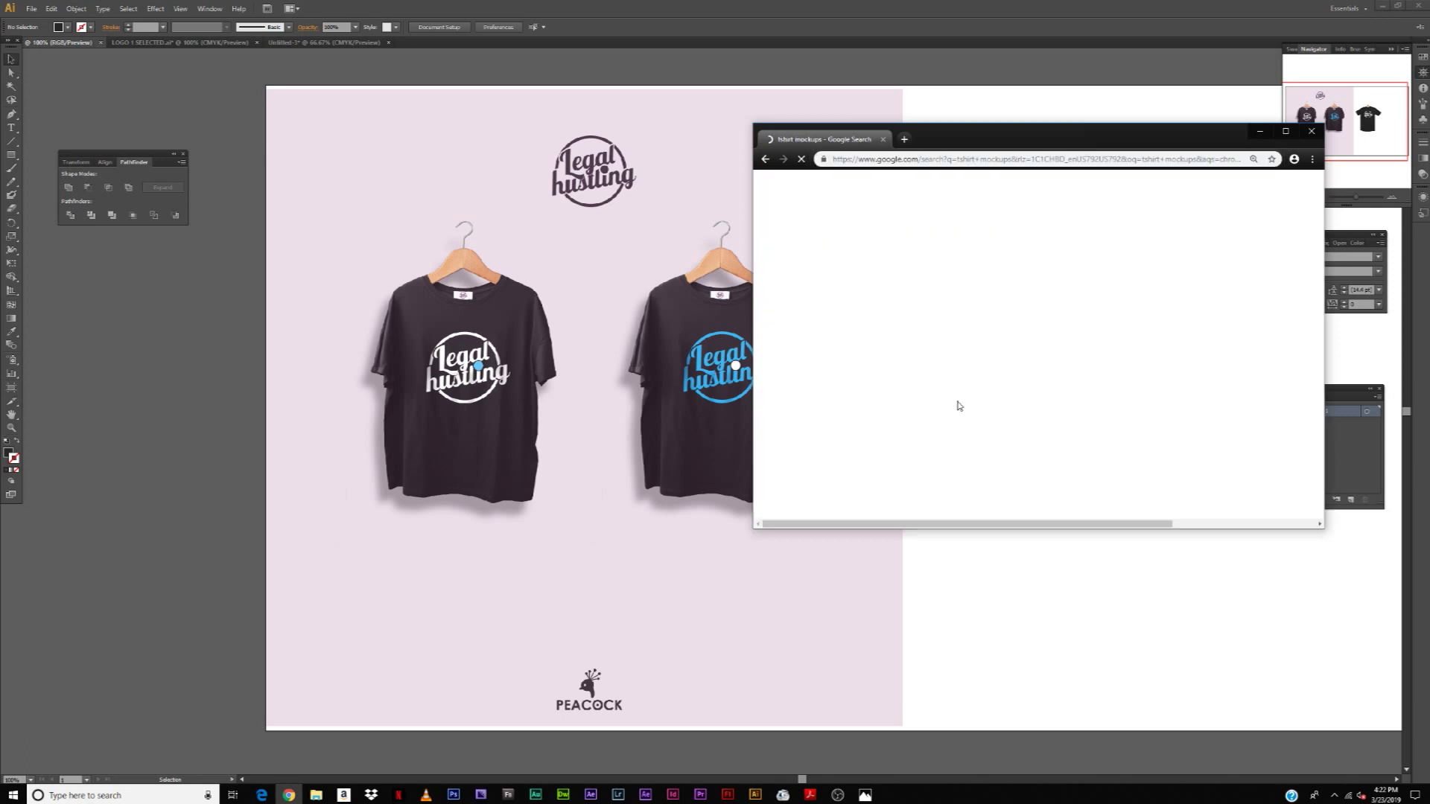
{"action": "left_click_drag", "start_coordinate": [989, 533], "coordinate": [989, 644]}
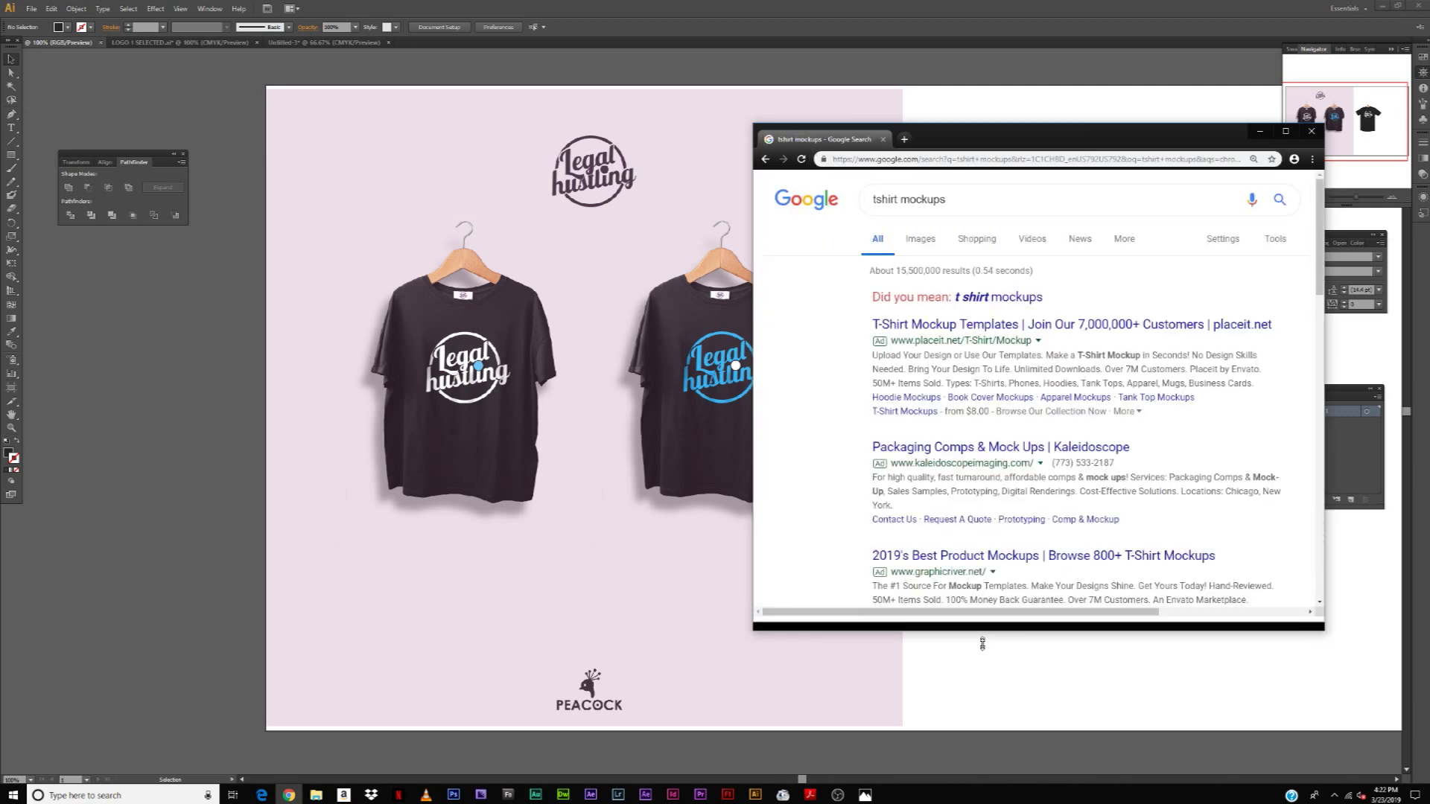
{"action": "left_click", "coordinate": [983, 297]}
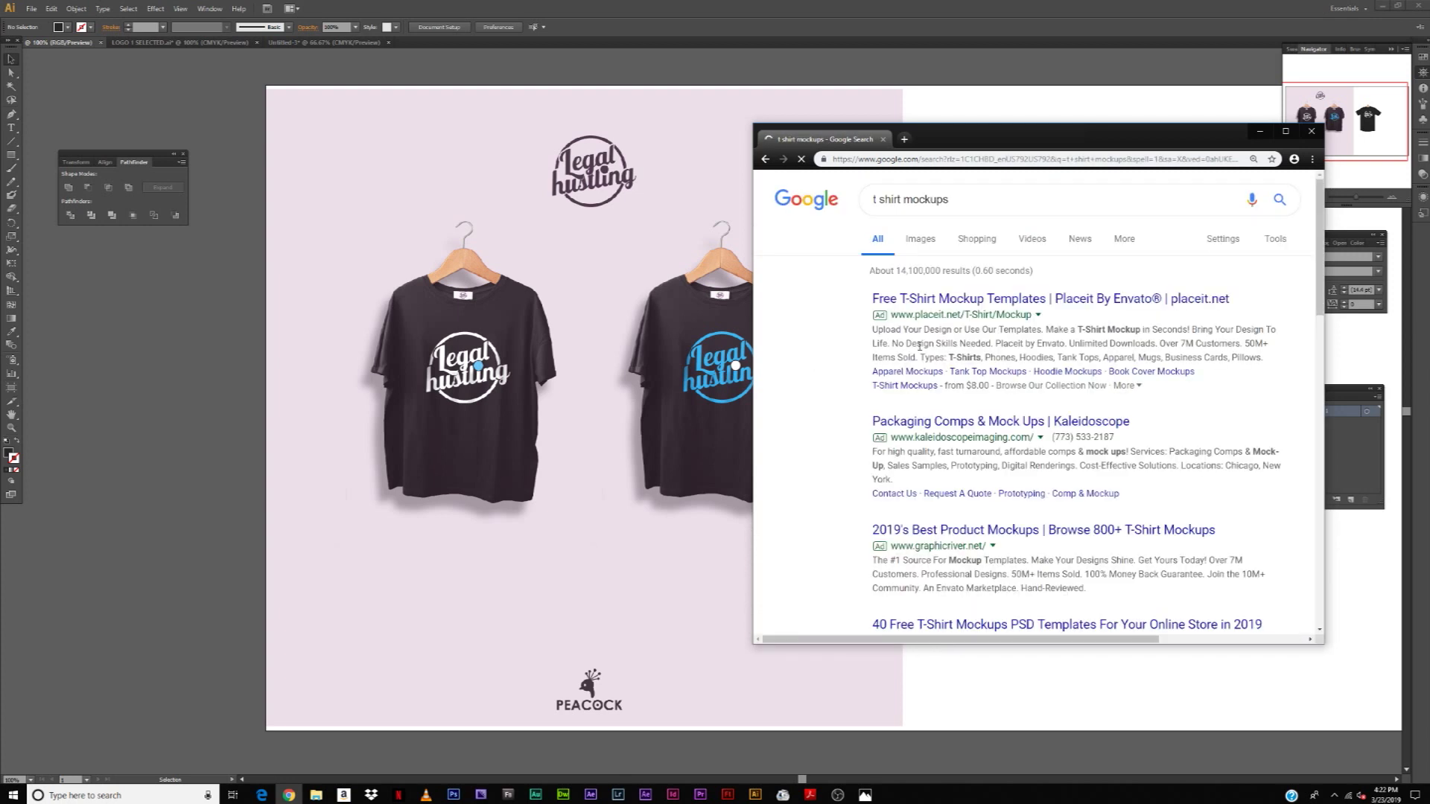
{"action": "left_click", "coordinate": [899, 297]}
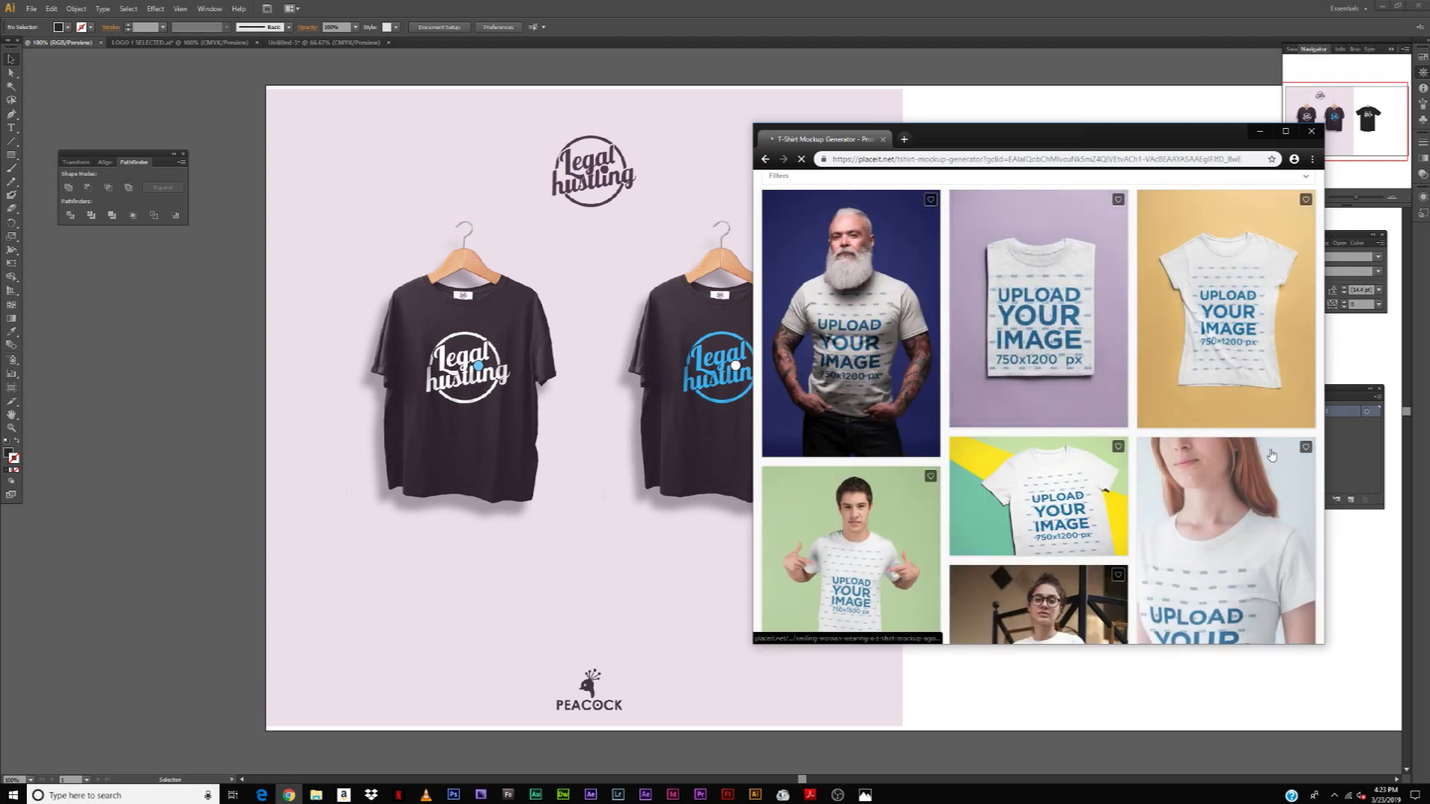
{"action": "scroll", "coordinate": [1262, 456], "scroll_direction": "down", "scroll_amount": 4}
{"action": "scroll", "coordinate": [1065, 456], "scroll_direction": "down", "scroll_amount": 3}
{"action": "scroll", "coordinate": [1065, 456], "scroll_direction": "down", "scroll_amount": 3}
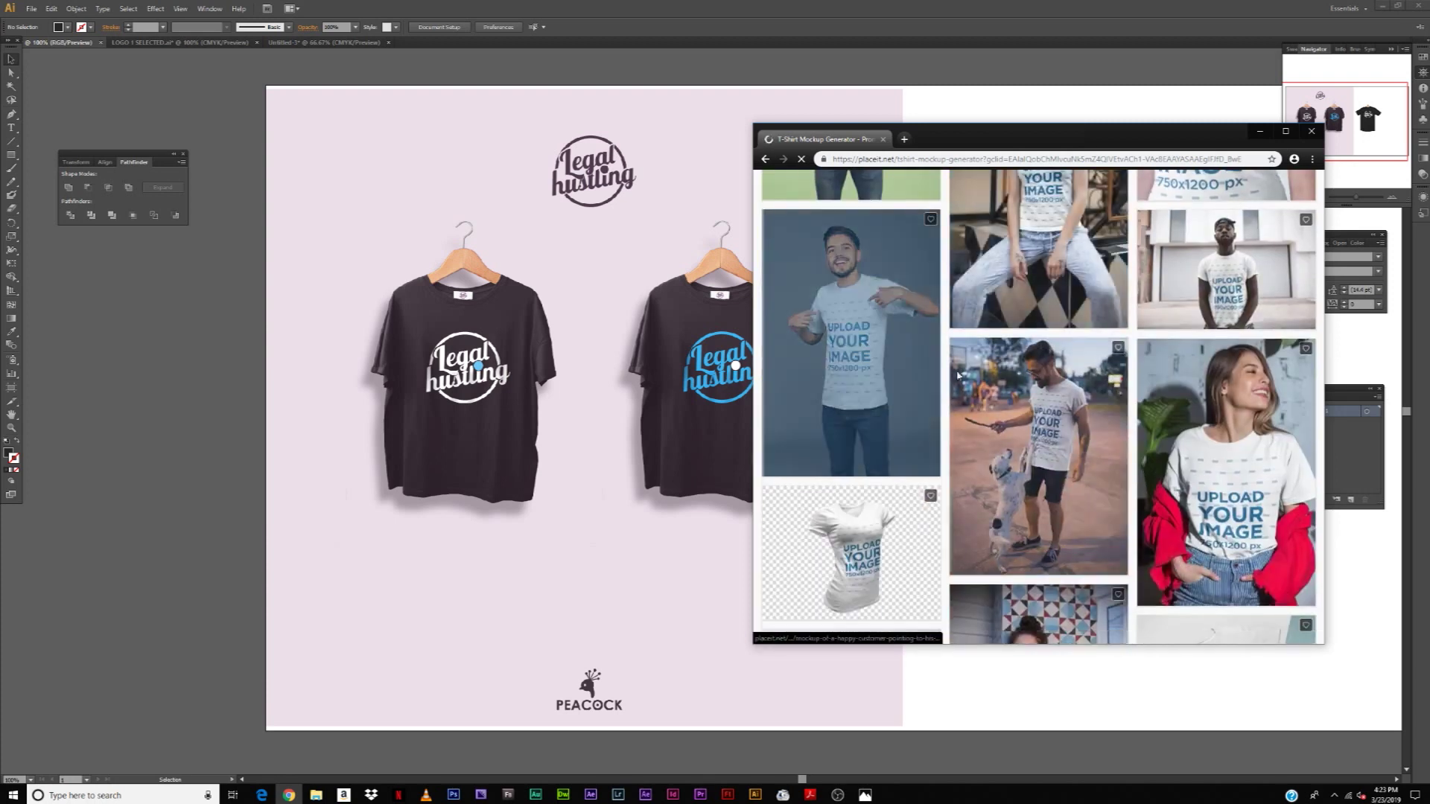
{"action": "scroll", "coordinate": [885, 430], "scroll_direction": "down", "scroll_amount": 5}
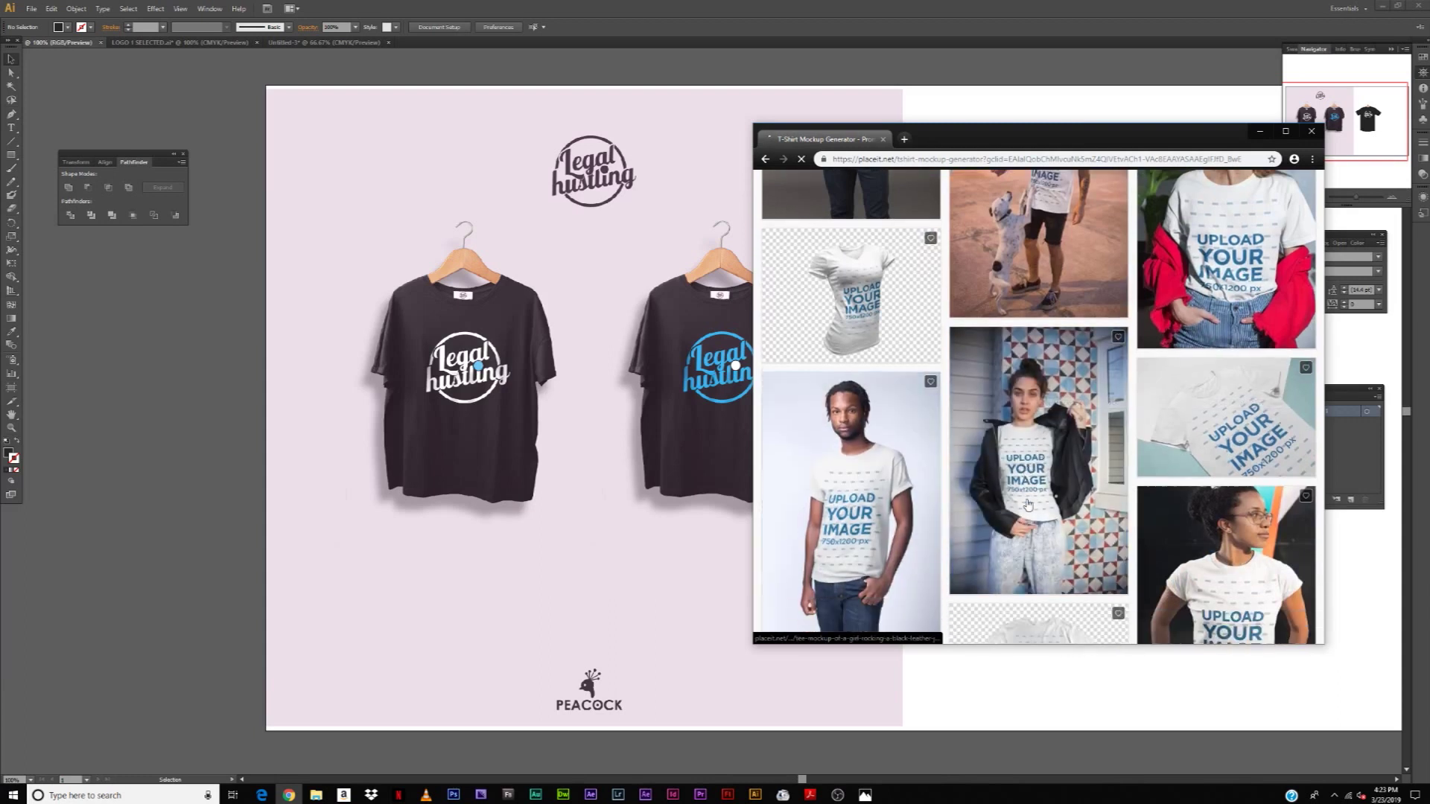
{"action": "scroll", "coordinate": [1080, 506], "scroll_direction": "down", "scroll_amount": 5}
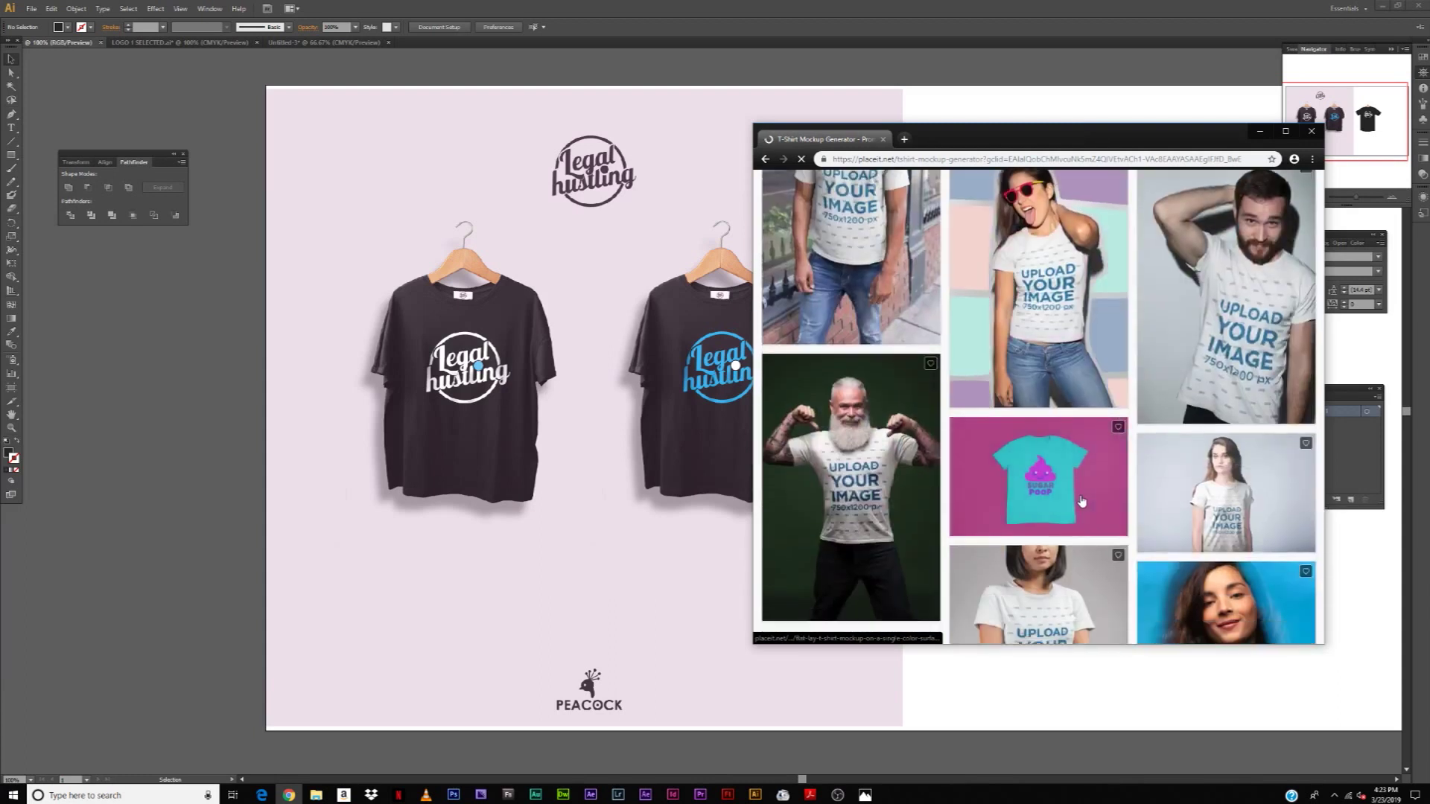
{"action": "left_click", "coordinate": [1311, 133]}
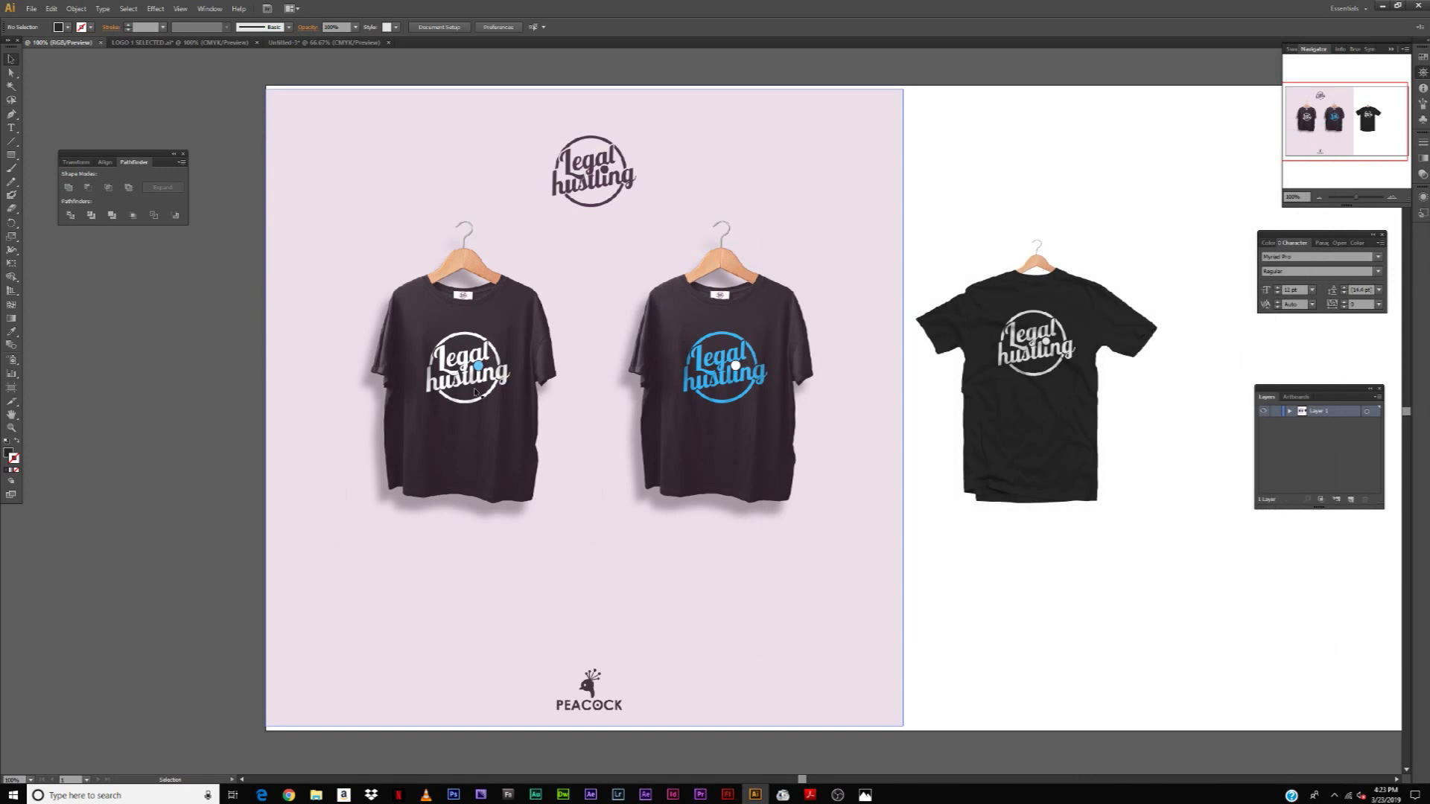
{"action": "left_click", "coordinate": [326, 43]}
{"action": "left_click", "coordinate": [195, 42]}
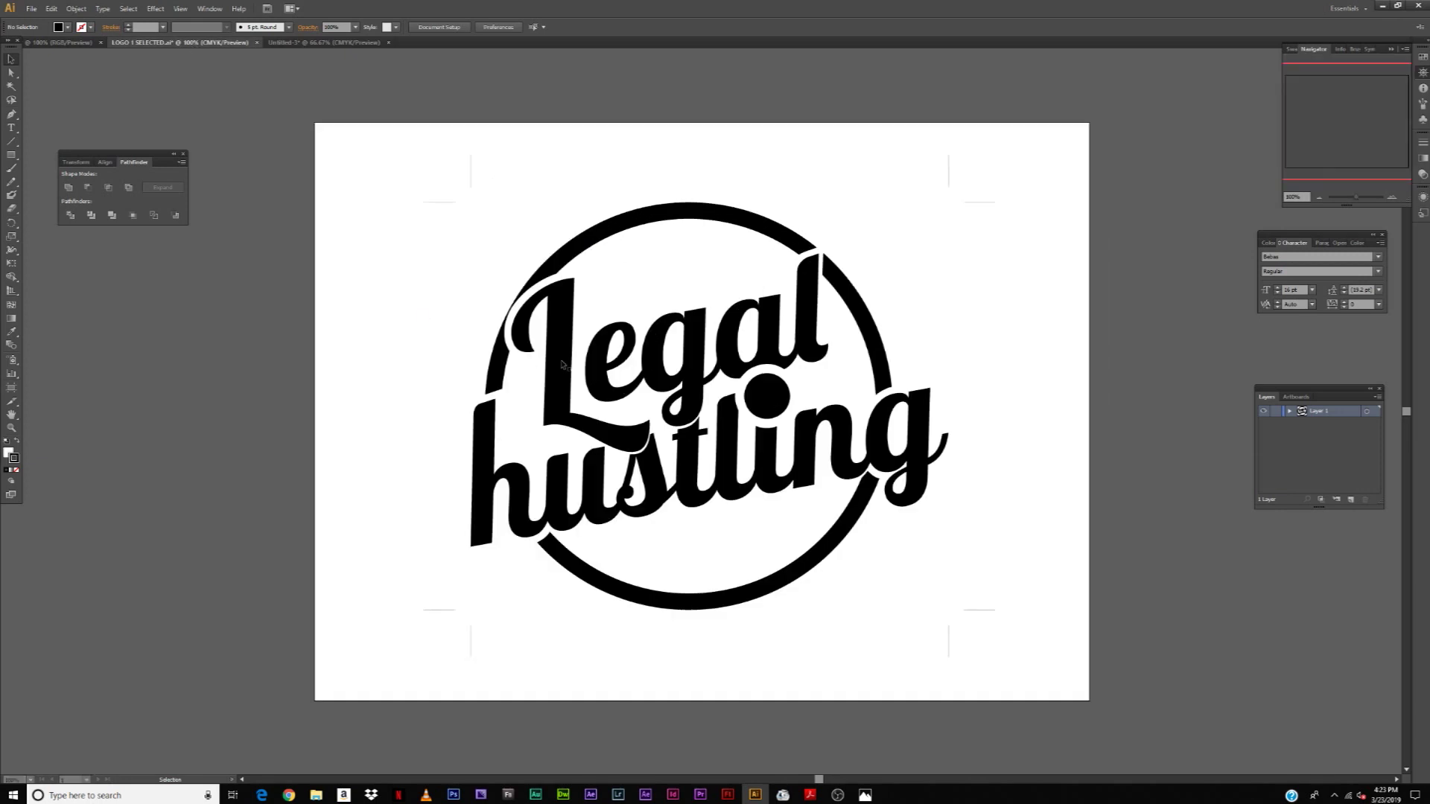
{"action": "left_click", "coordinate": [61, 43]}
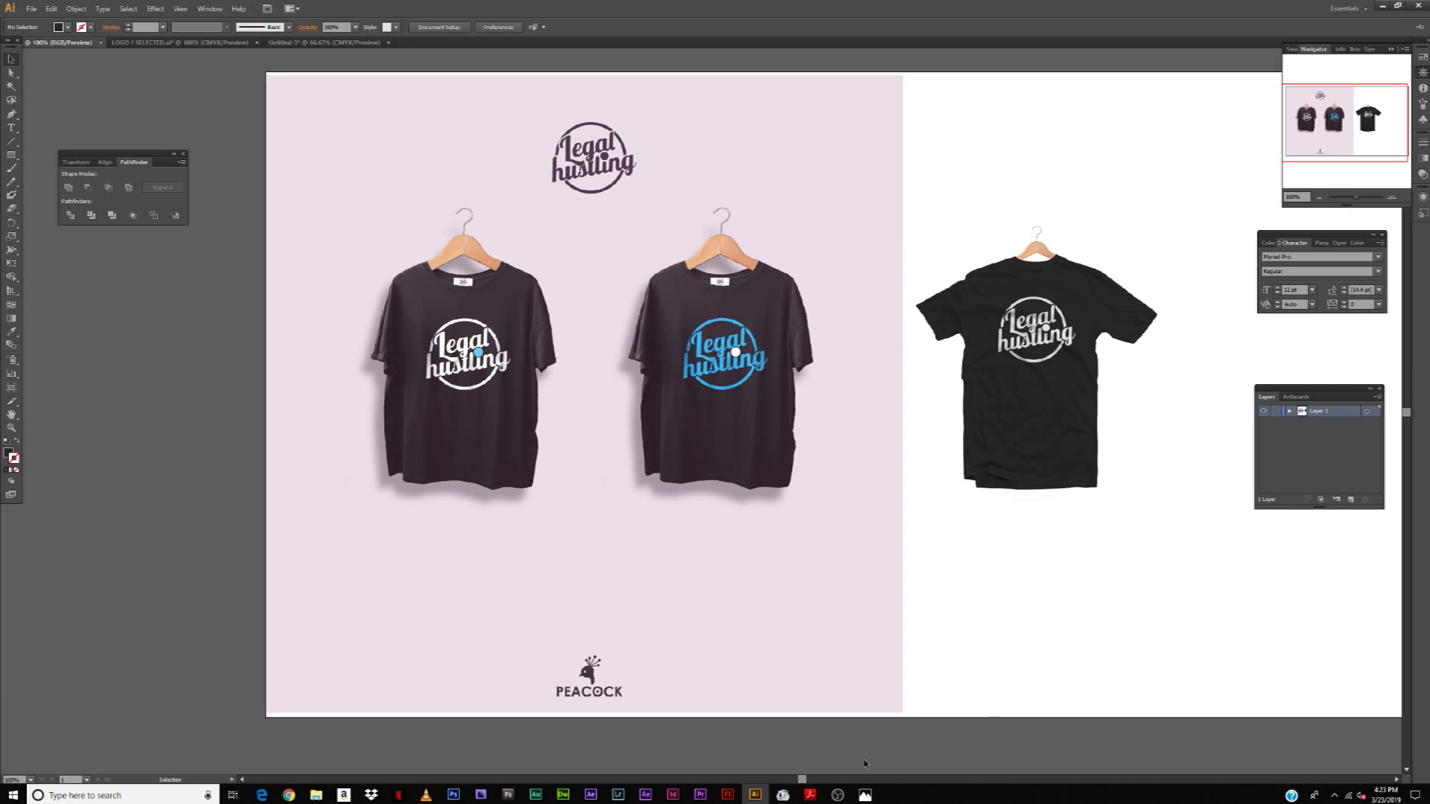
{"action": "mouse_move", "coordinate": [865, 796]}
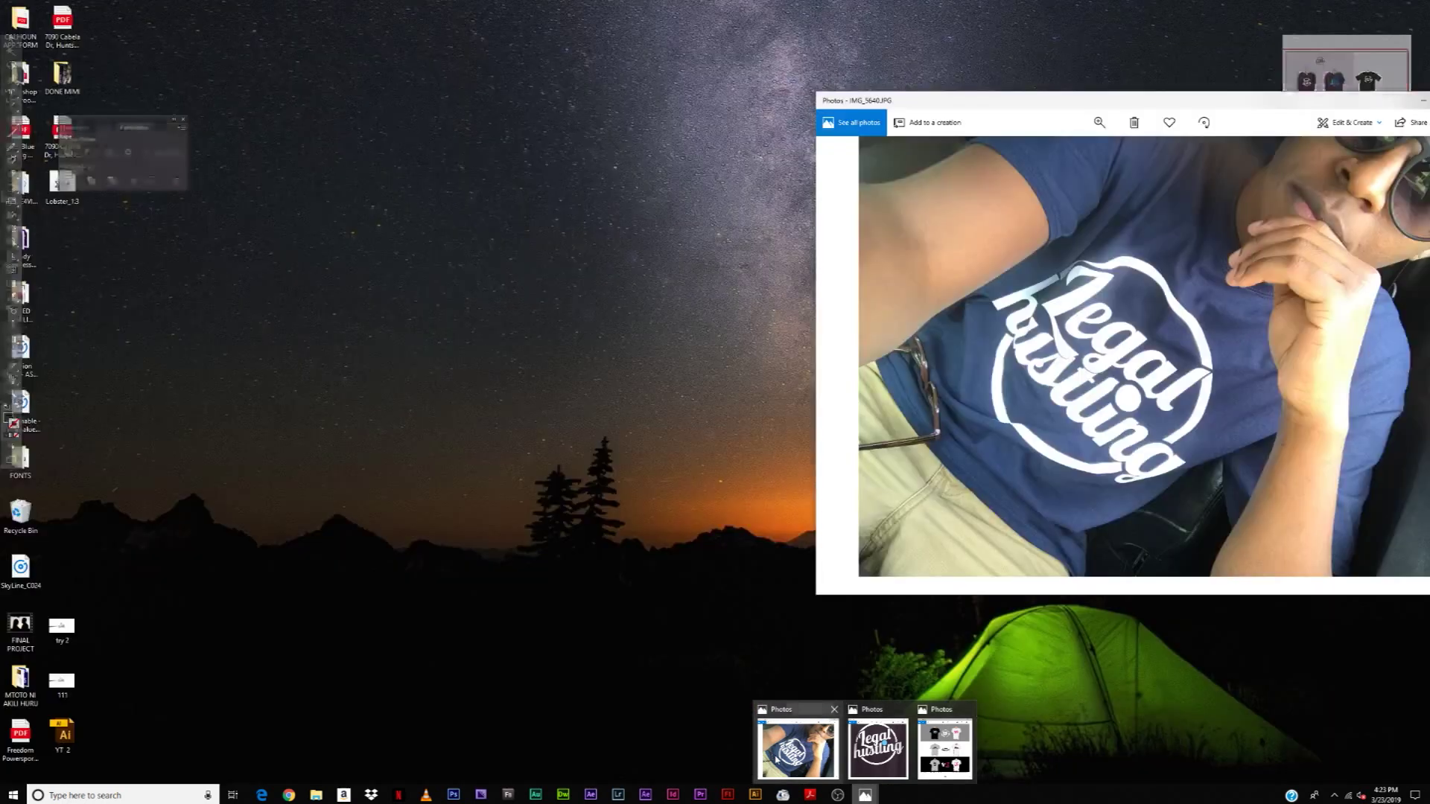
{"action": "left_click", "coordinate": [797, 749]}
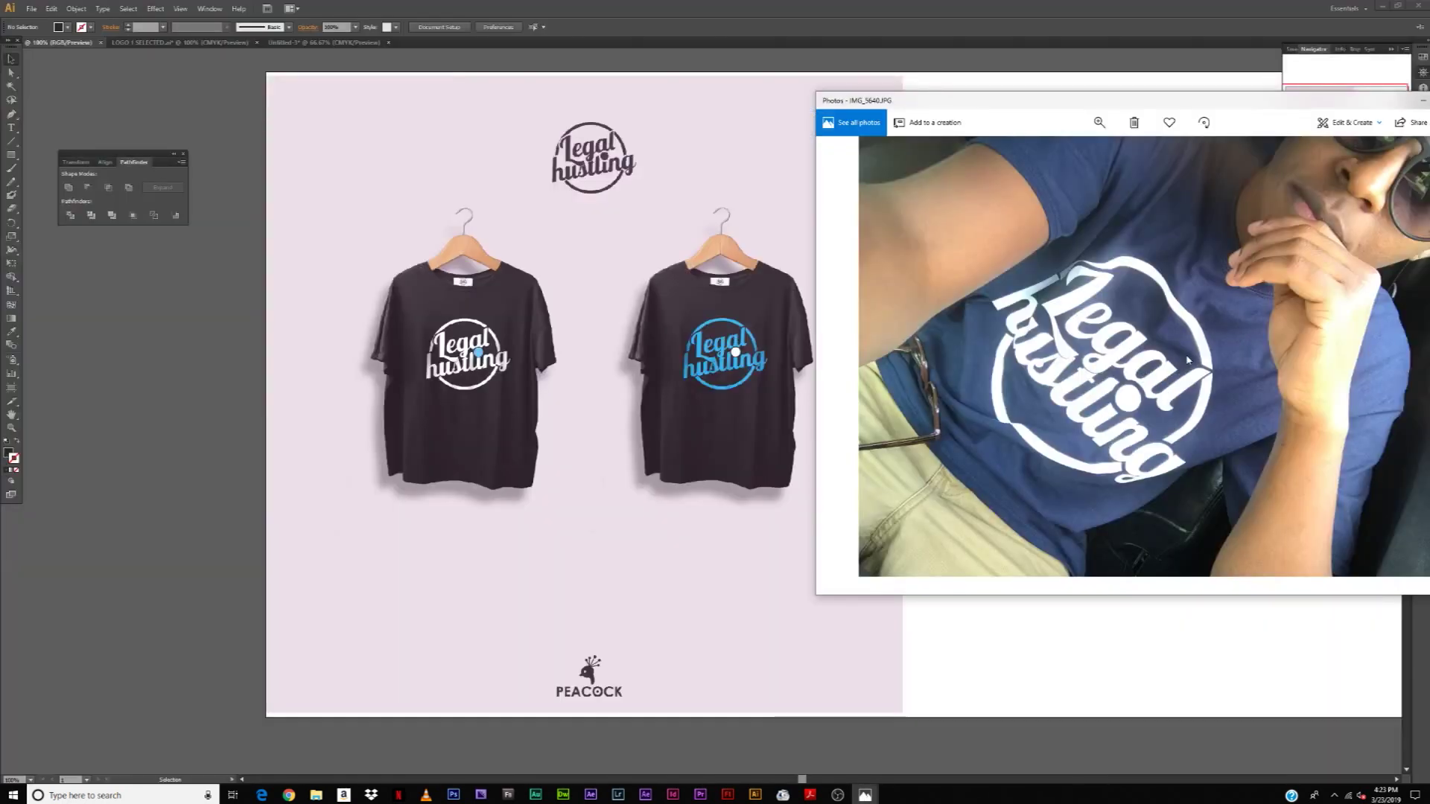
{"action": "left_click_drag", "start_coordinate": [1235, 94], "coordinate": [935, 83]}
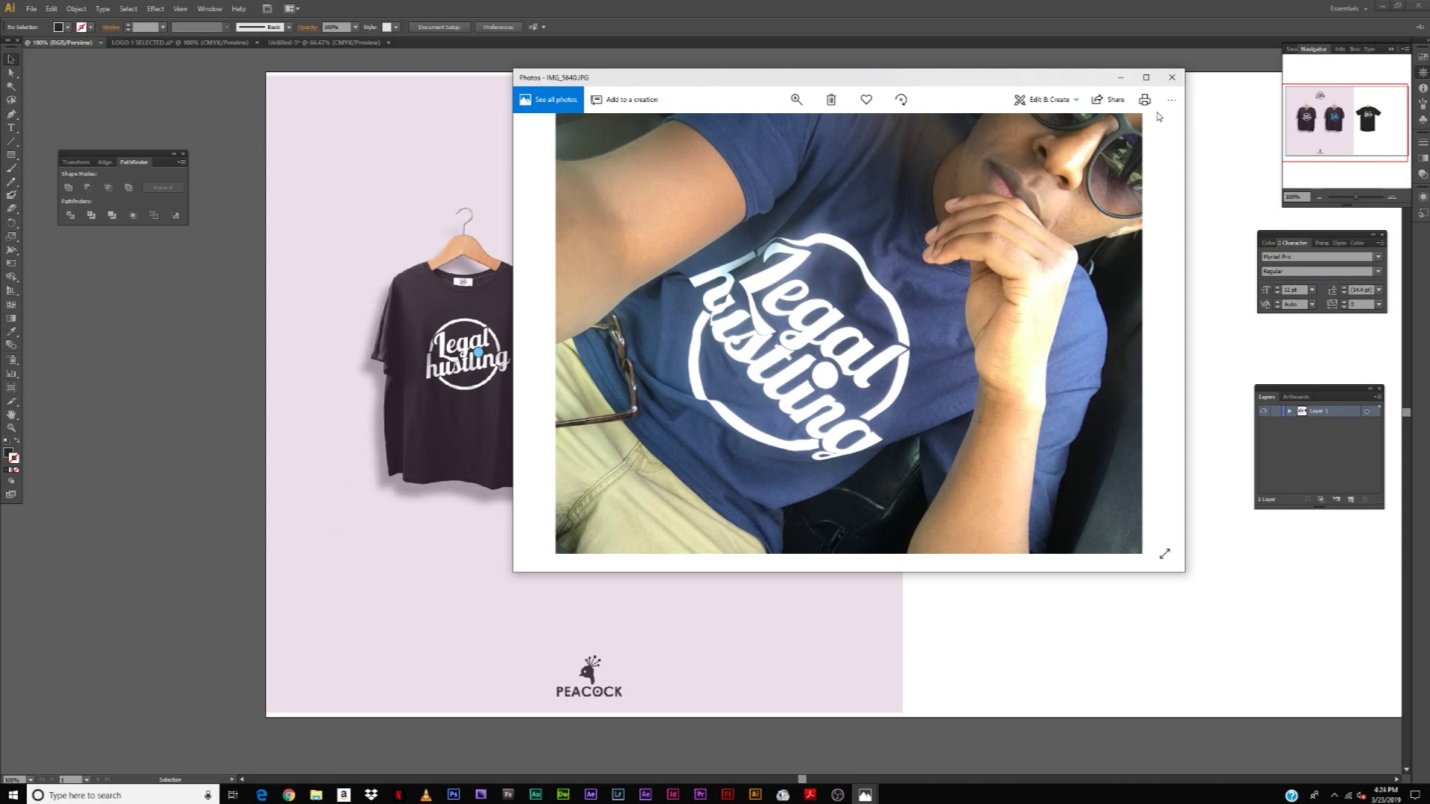
{"action": "left_click", "coordinate": [1121, 77]}
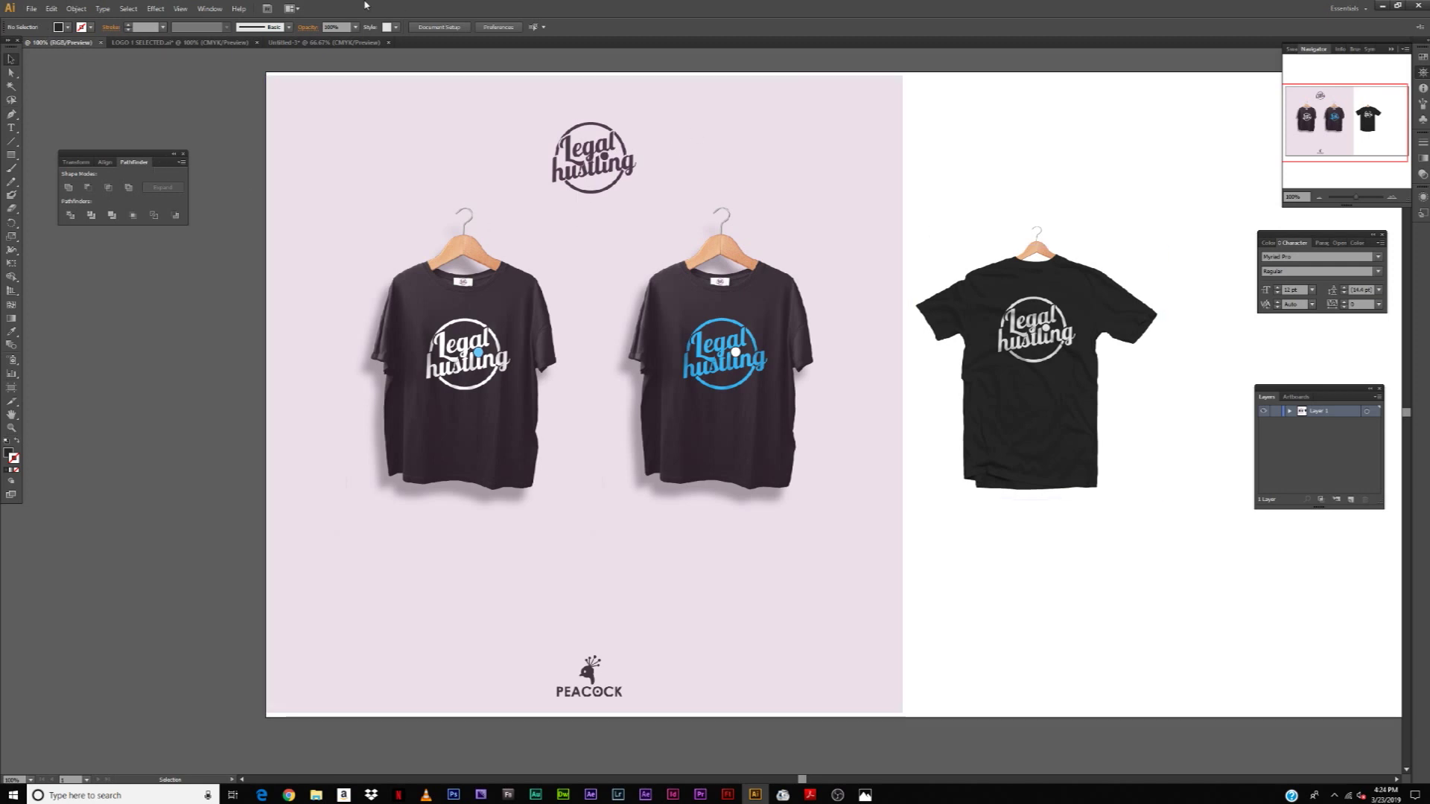
Switch to the Untitled-3 document, select the logo parts and undo the last change.
{"action": "left_click", "coordinate": [373, 42]}
{"action": "left_click", "coordinate": [645, 289]}
{"action": "left_click_drag", "start_coordinate": [805, 334], "coordinate": [924, 424]}
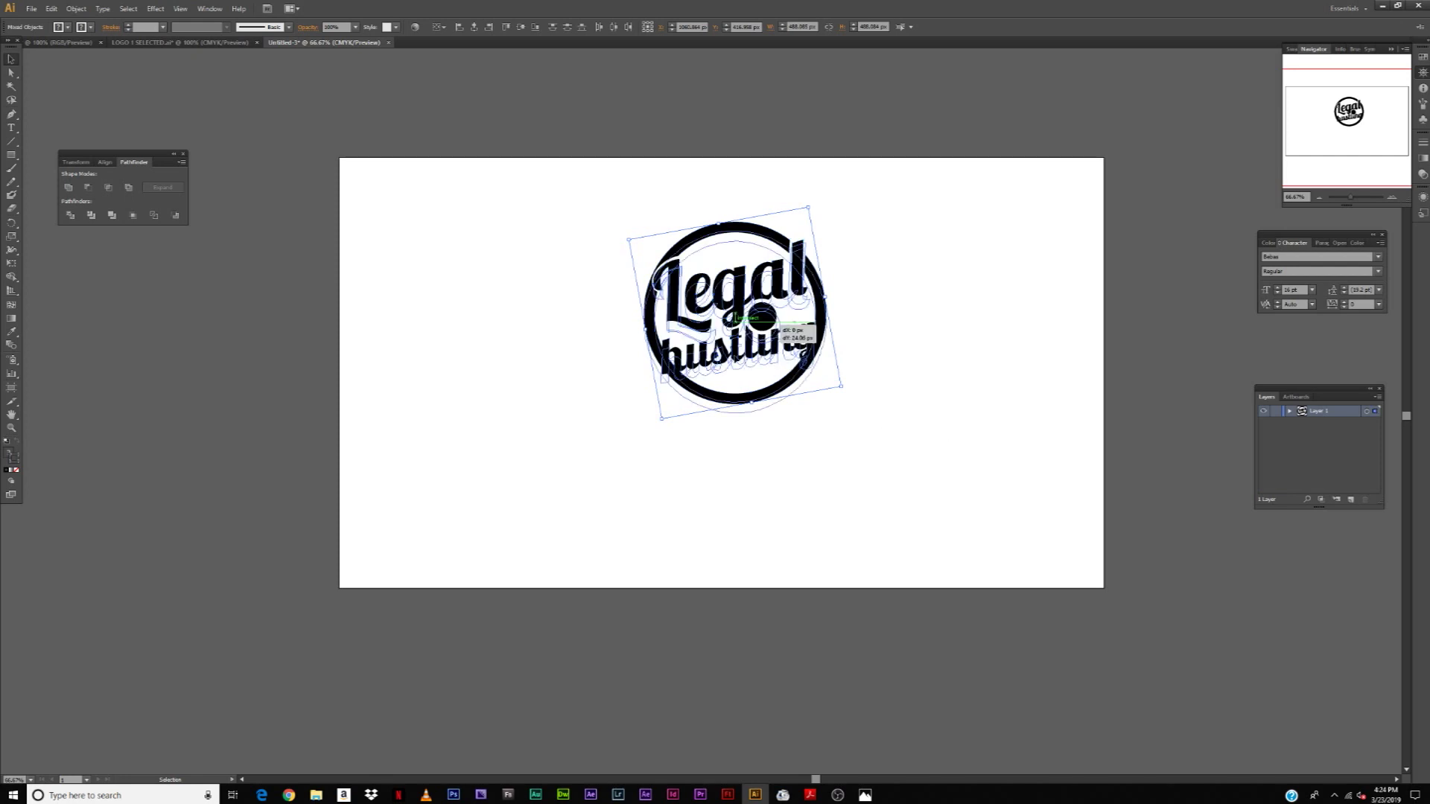
{"action": "key", "text": "ctrl+z"}
{"action": "left_click", "coordinate": [1007, 344]}
Undo the accidental split to restore the logo, then move it up and right.
{"action": "left_click", "coordinate": [682, 391]}
{"action": "left_click_drag", "start_coordinate": [681, 392], "coordinate": [714, 350]}
{"action": "left_click_drag", "start_coordinate": [826, 483], "coordinate": [479, 322]}
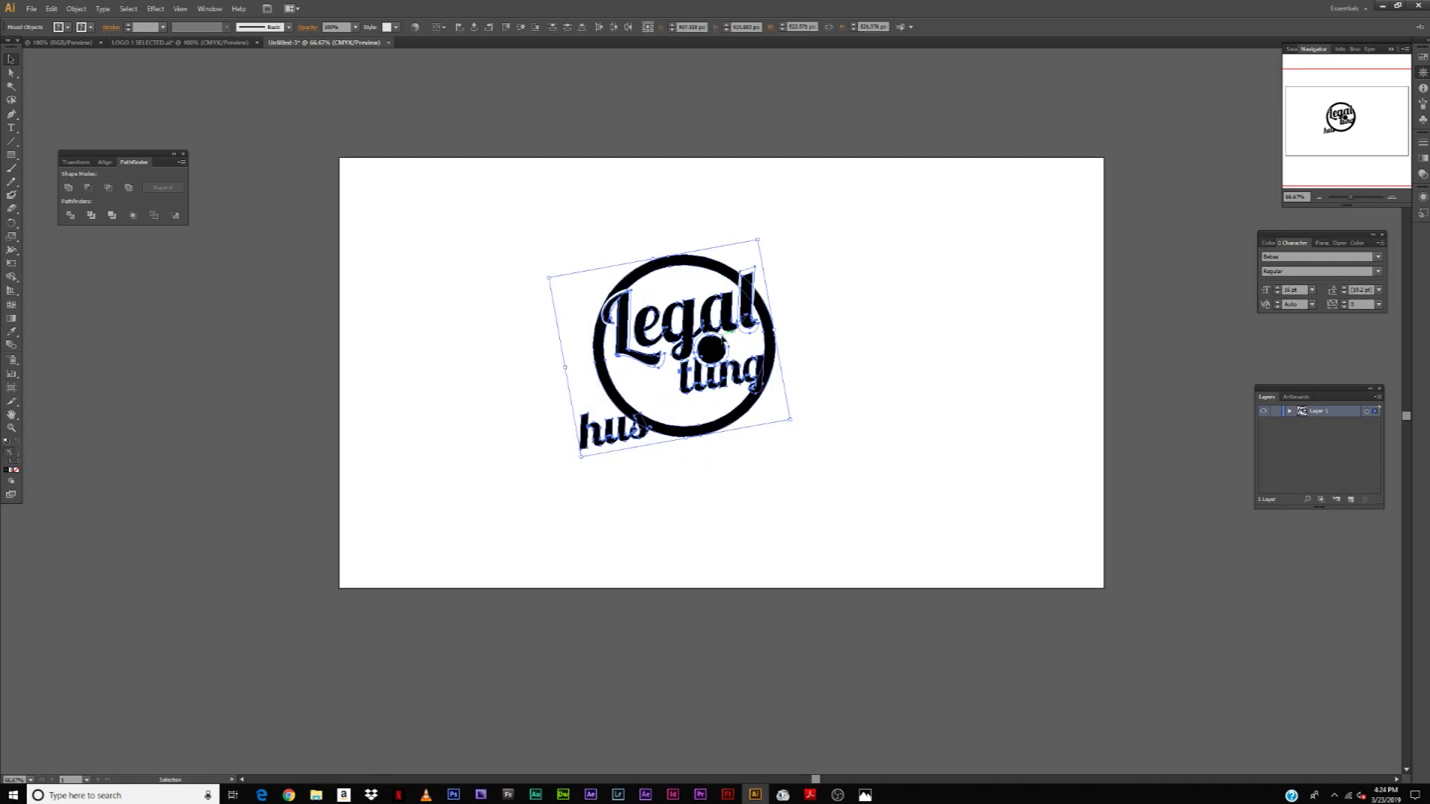
{"action": "left_click", "coordinate": [827, 409]}
{"action": "key", "text": "ctrl+z"}
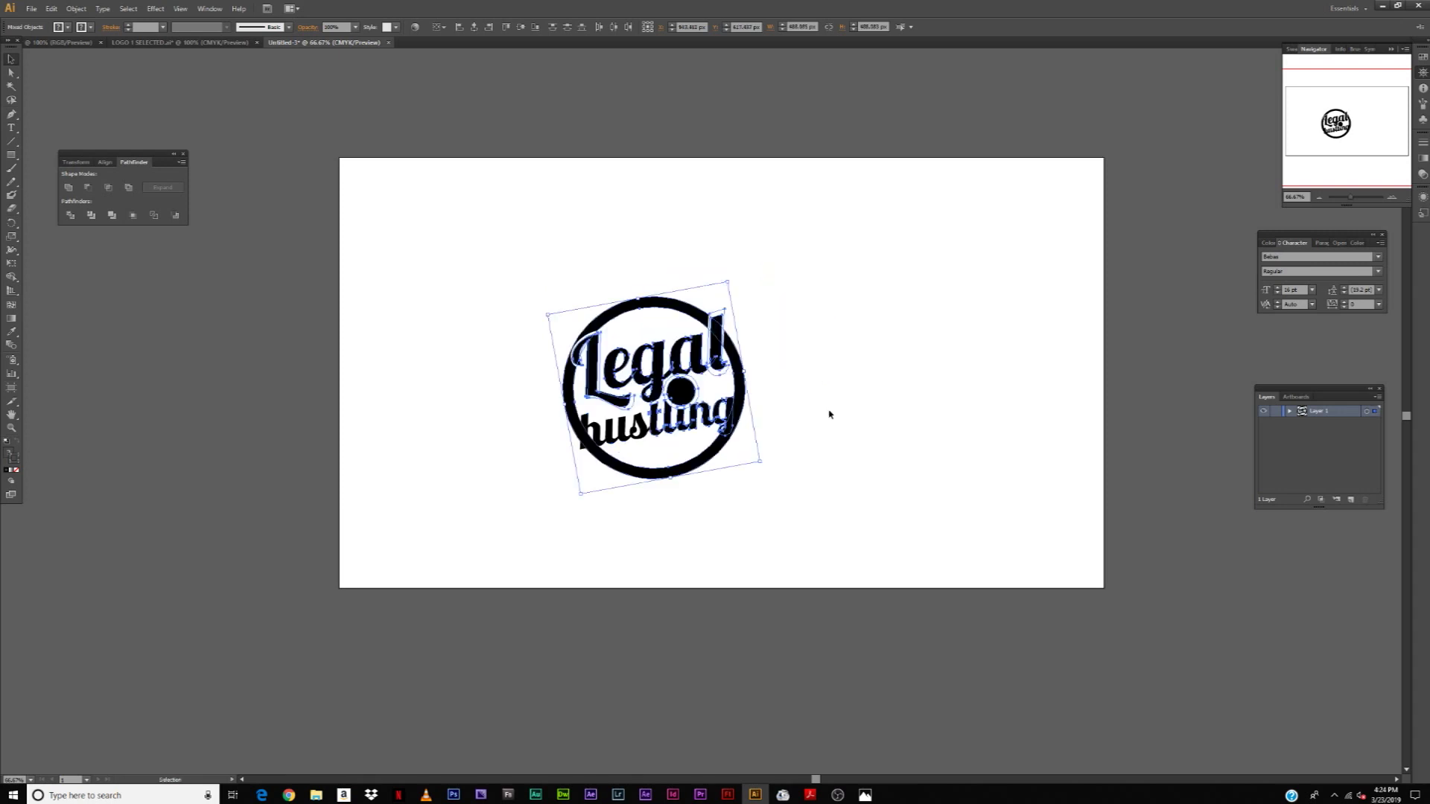
{"action": "left_click", "coordinate": [987, 333]}
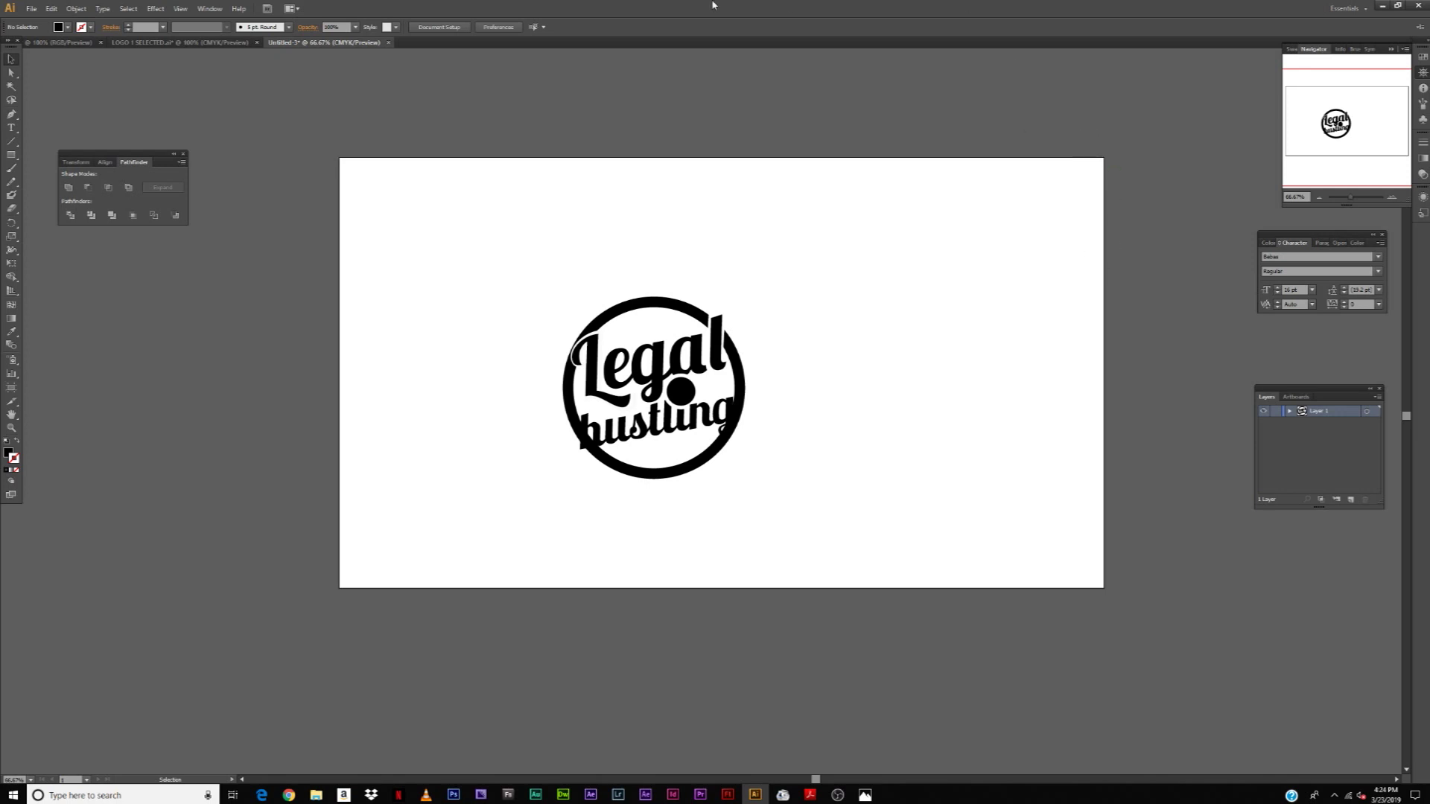
{"action": "left_click", "coordinate": [693, 485]}
{"action": "left_click_drag", "start_coordinate": [693, 484], "coordinate": [761, 459]}
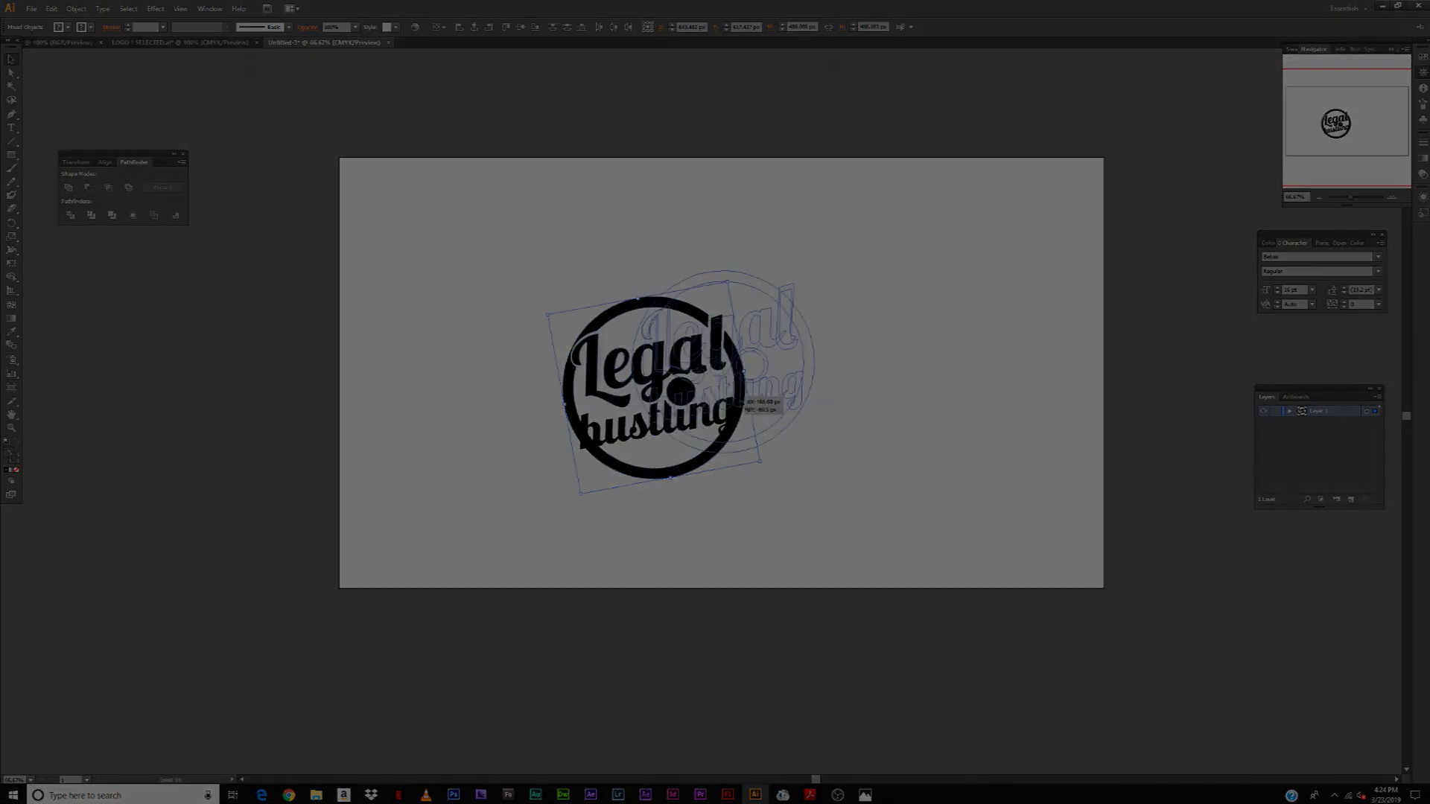